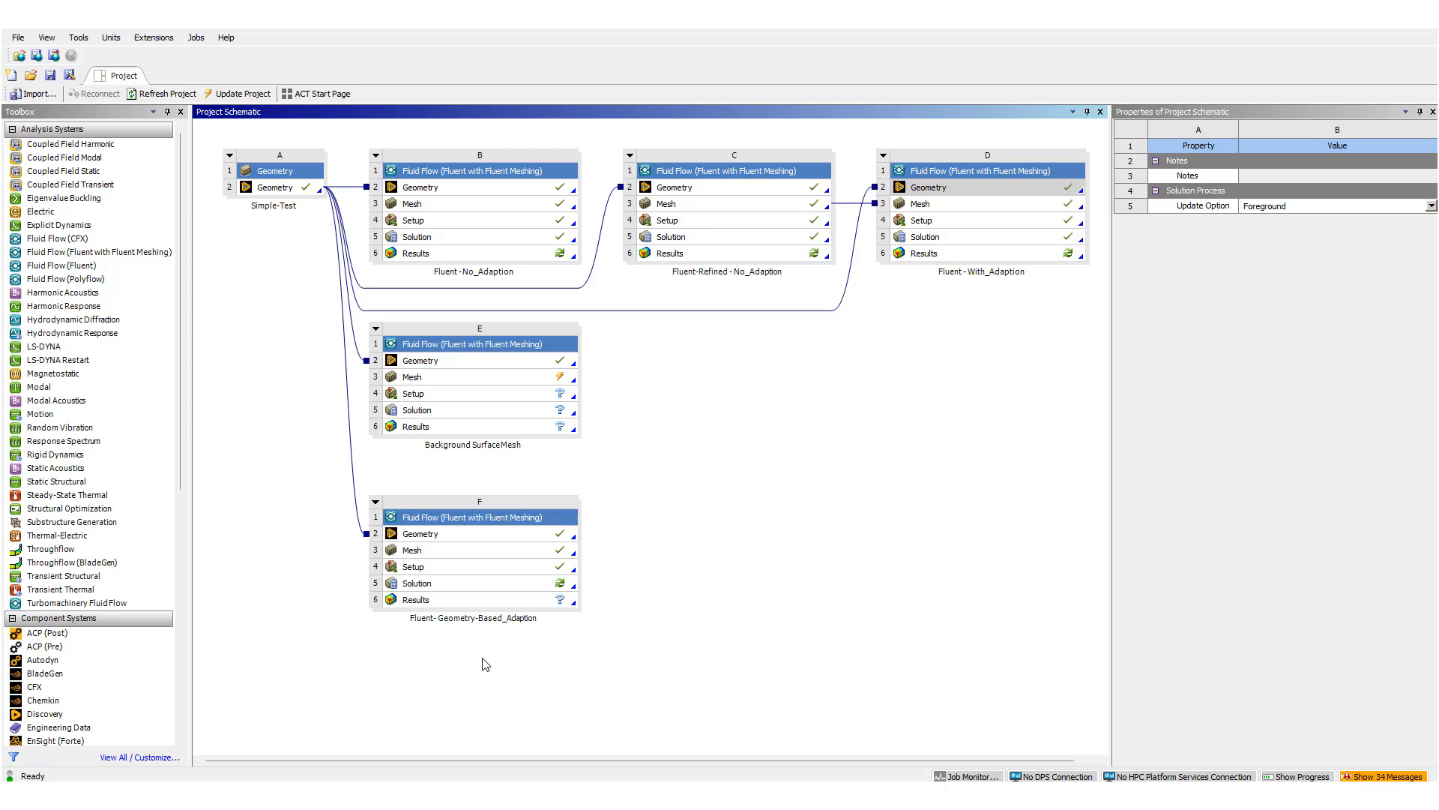
Step: Compare the mesh properties of the Background SurfaceMesh and Fluent-Geometry-Based_Adaption systems, and open the Background SurfaceMesh mesh in Fluent Meshing
left_click(546, 383)
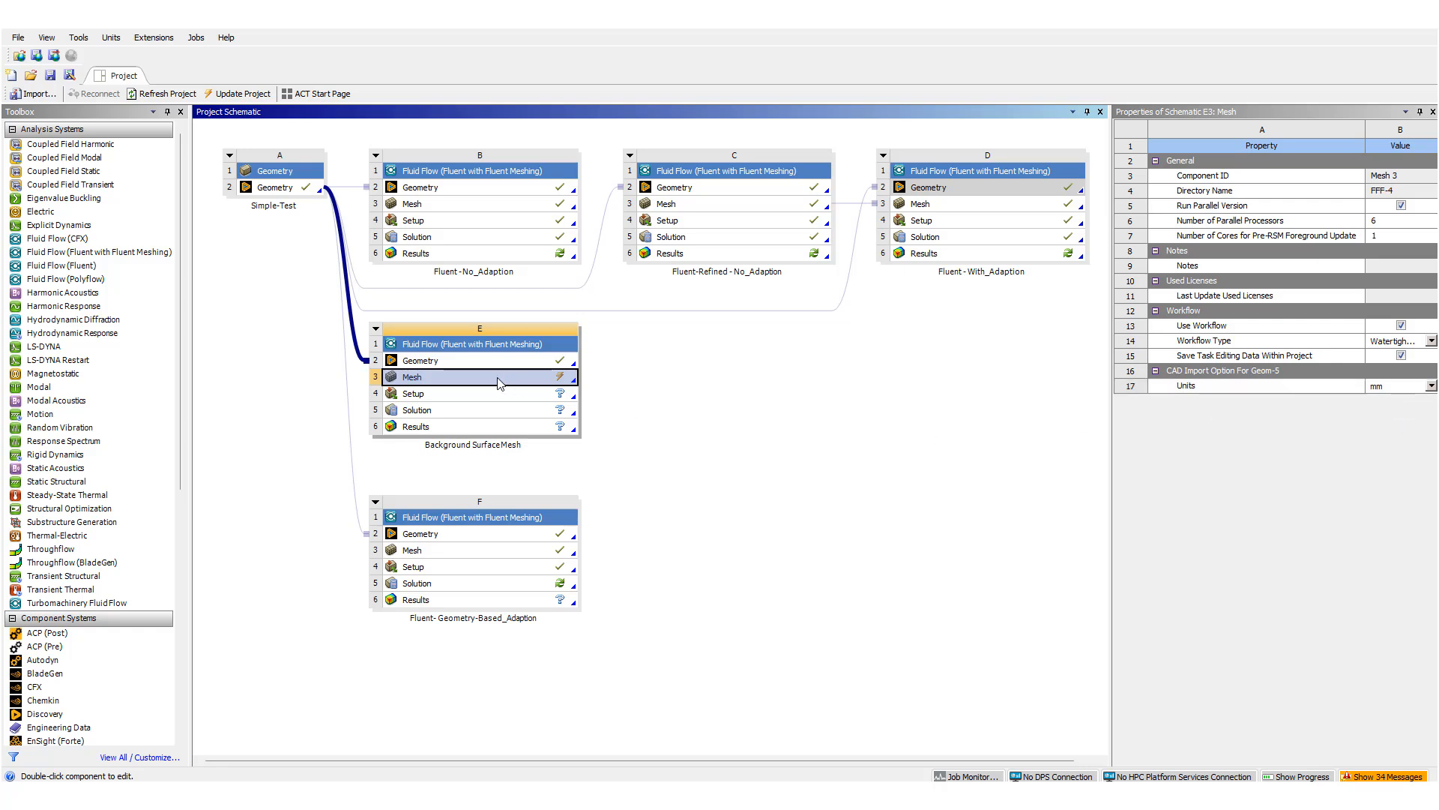
left_click(516, 557)
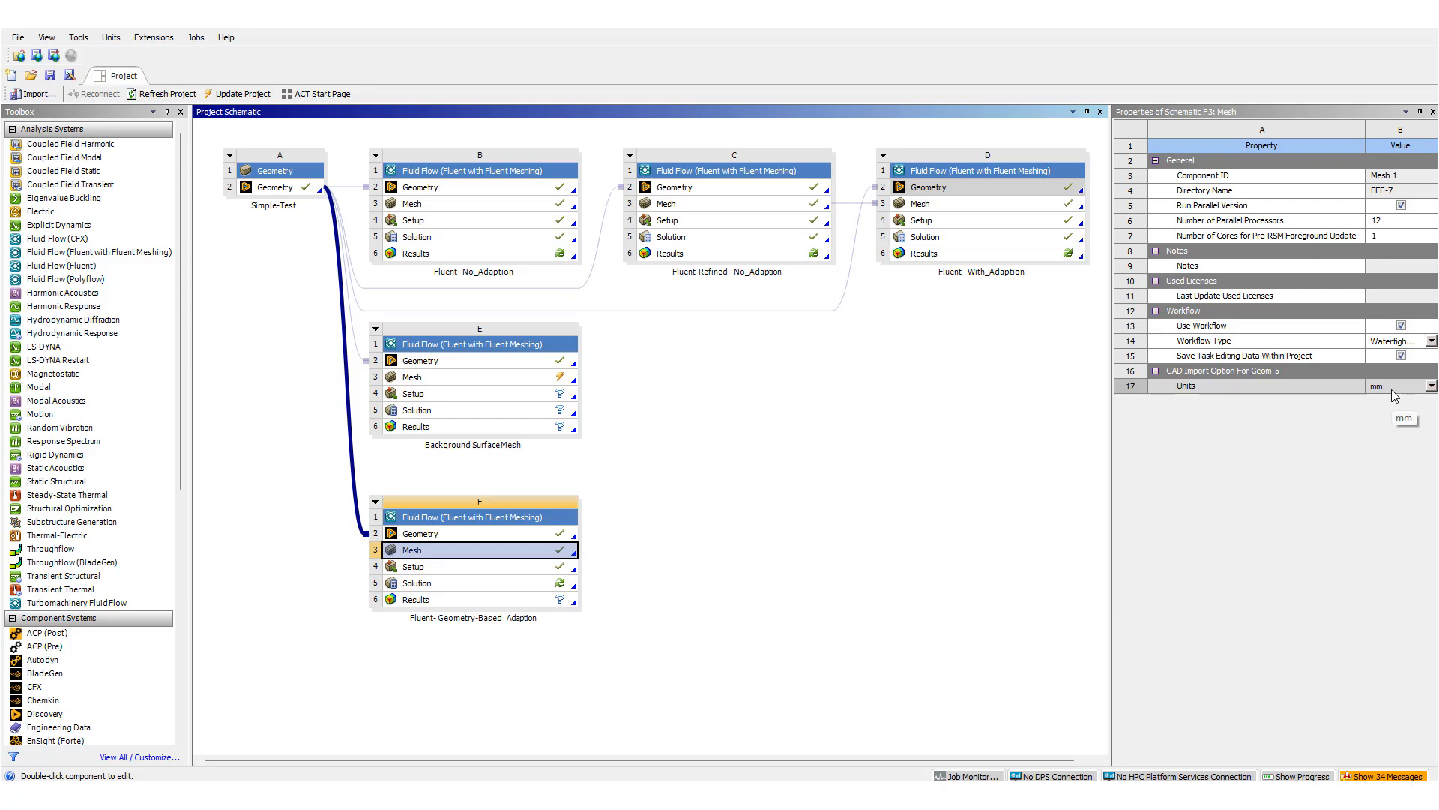
left_click(498, 376)
left_click(471, 551)
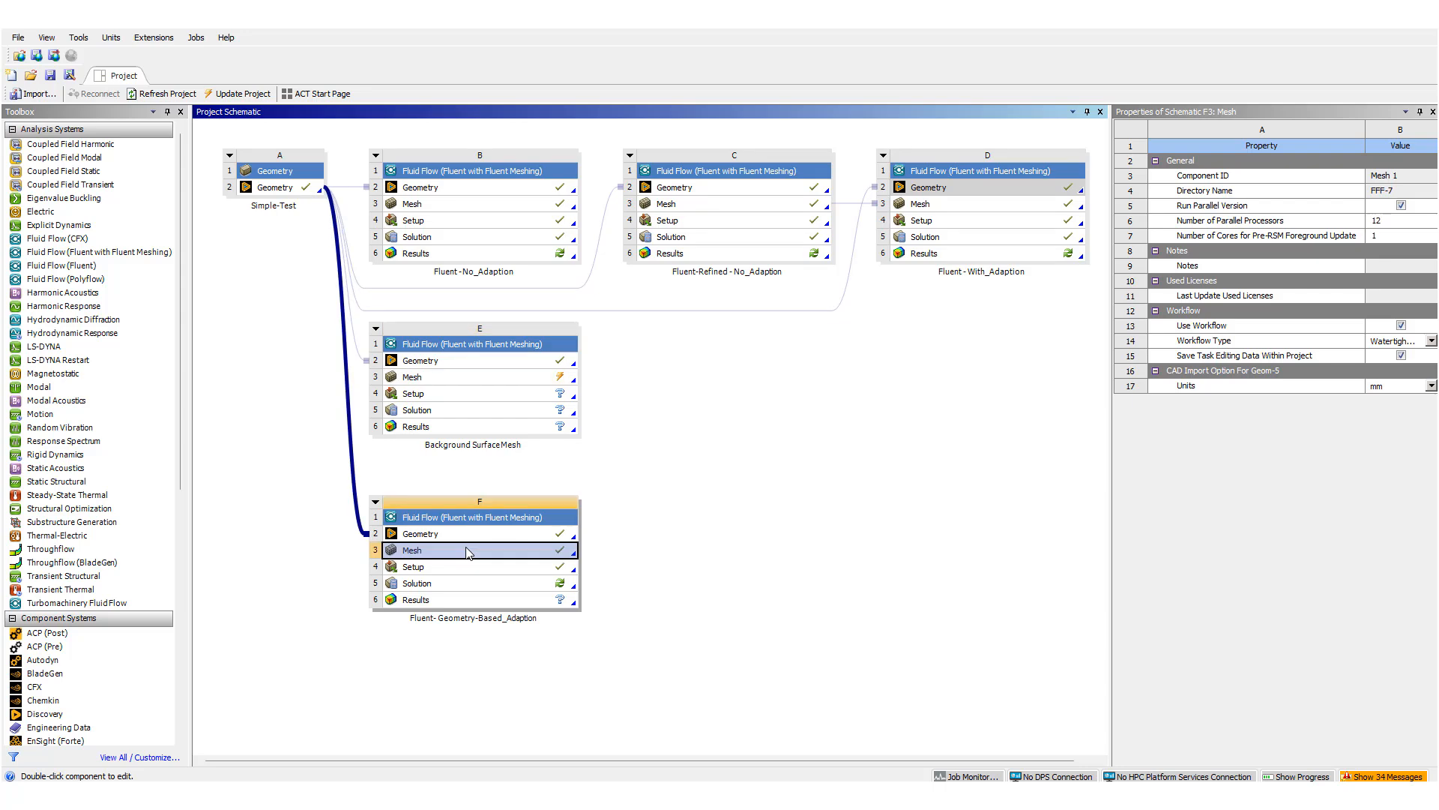
left_click(493, 379)
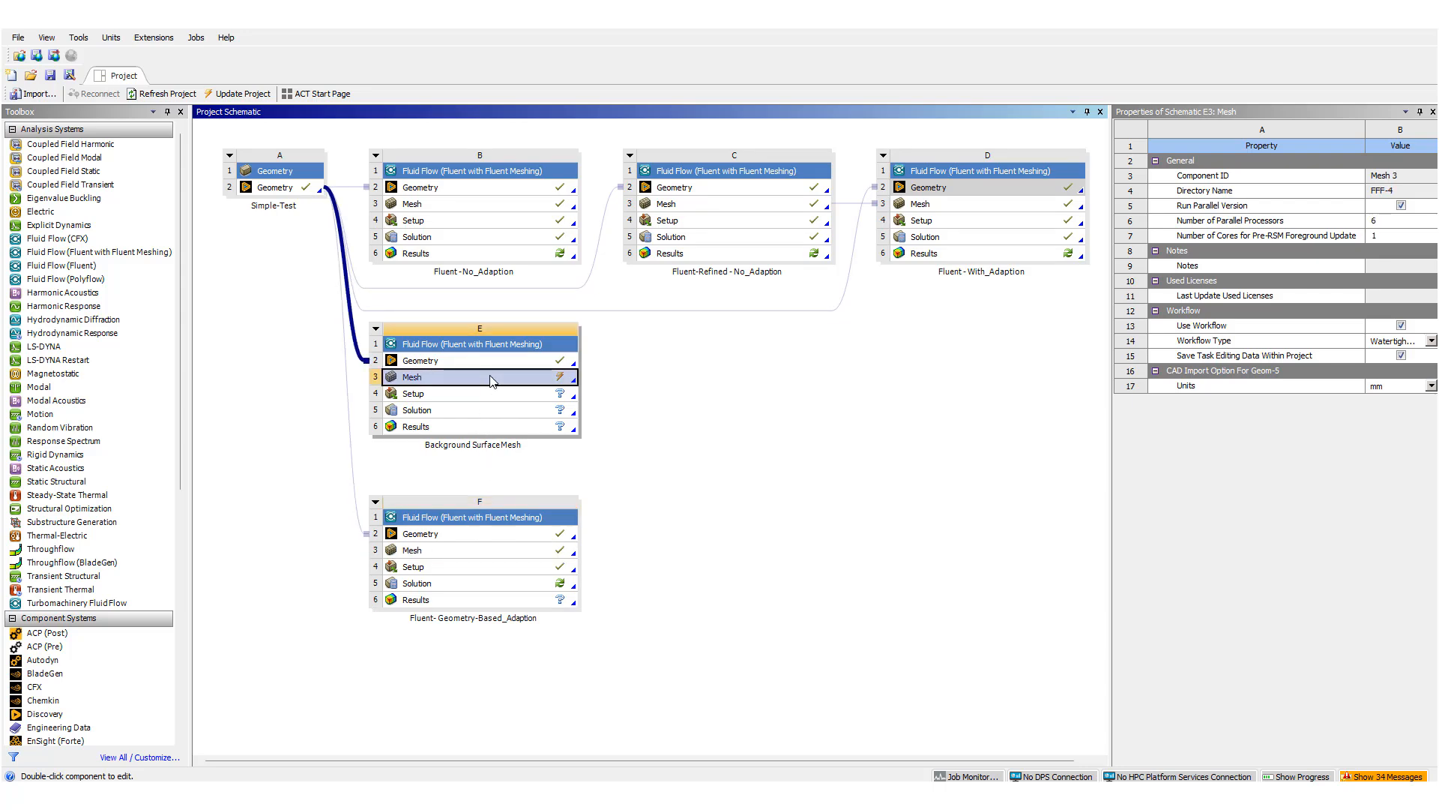
double_click(493, 380)
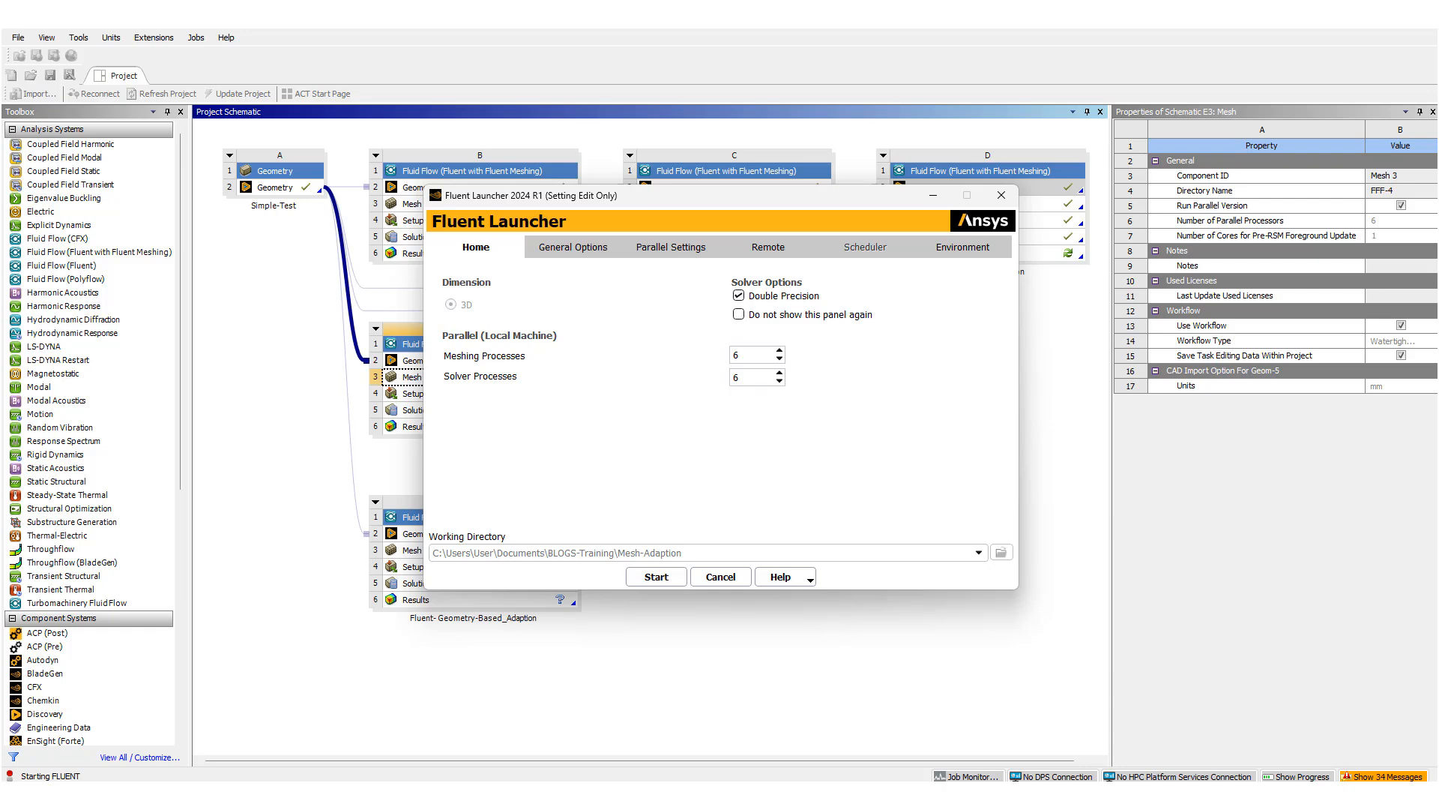
left_click(658, 578)
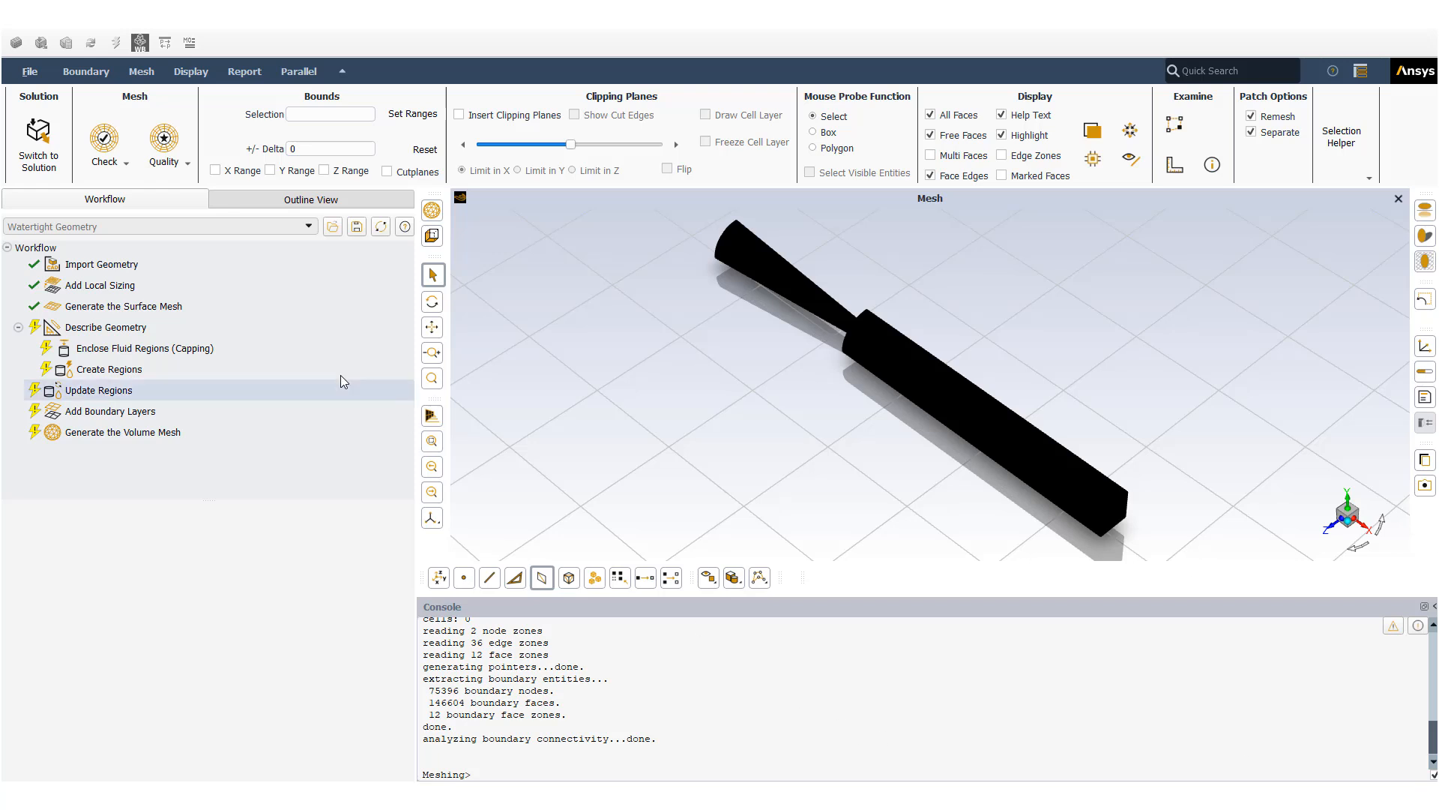
Step: Review the local sizing and surface mesh settings, and examine the surface mesh around the junction between the cone and the larger cylinder
left_click(108, 285)
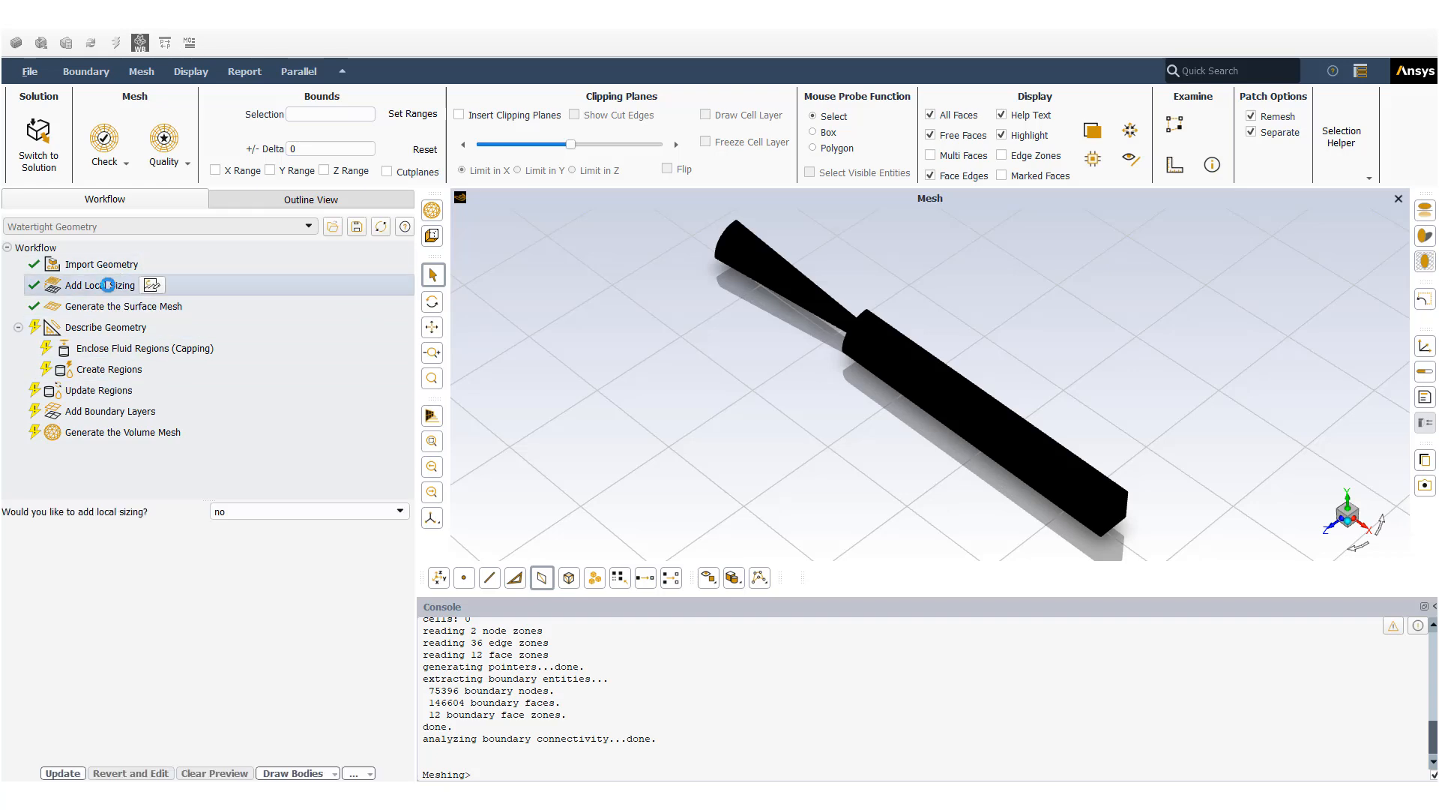
left_click(134, 306)
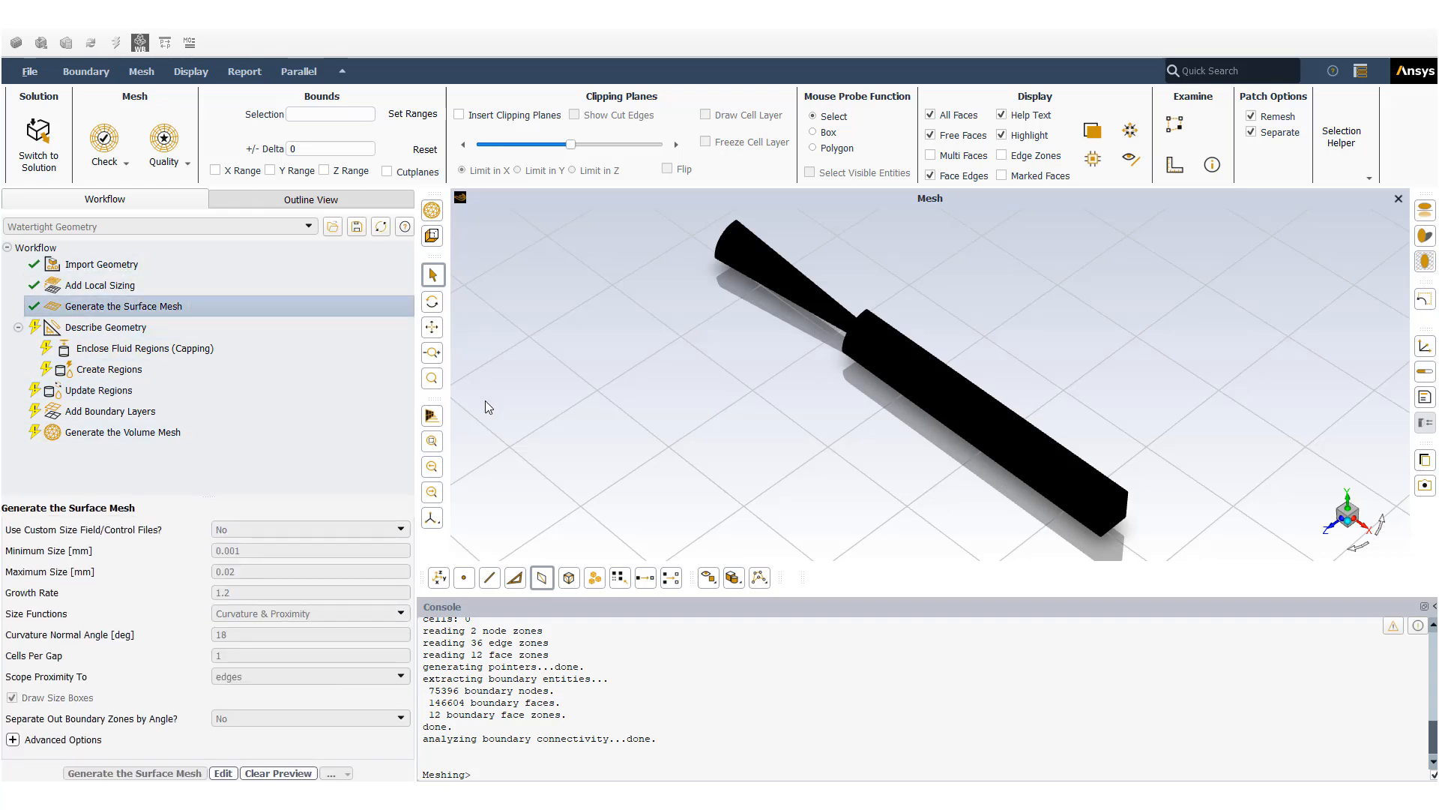
left_click_drag(773, 477, 1080, 439)
scroll(986, 458, "up", 10)
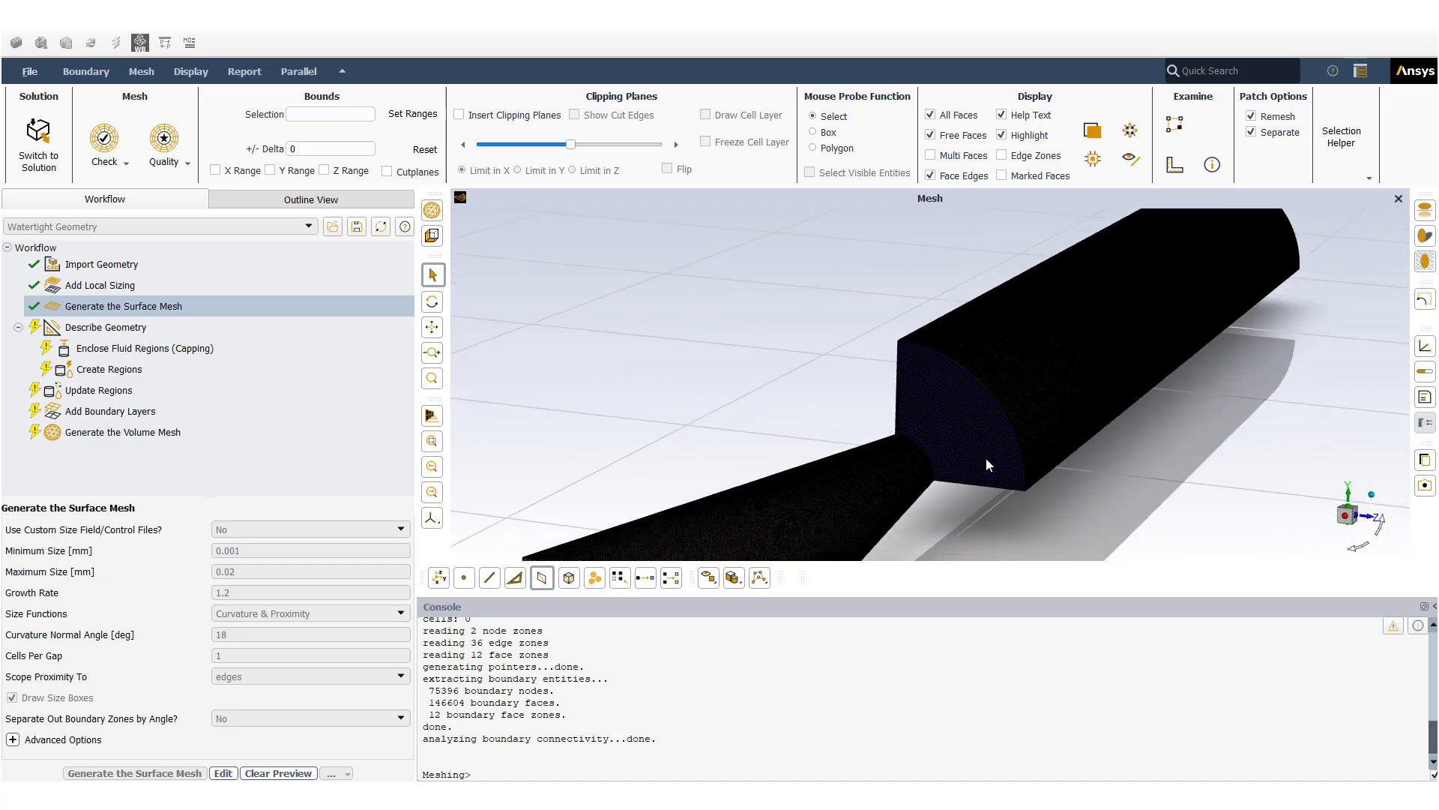
scroll(933, 423, "down", 5)
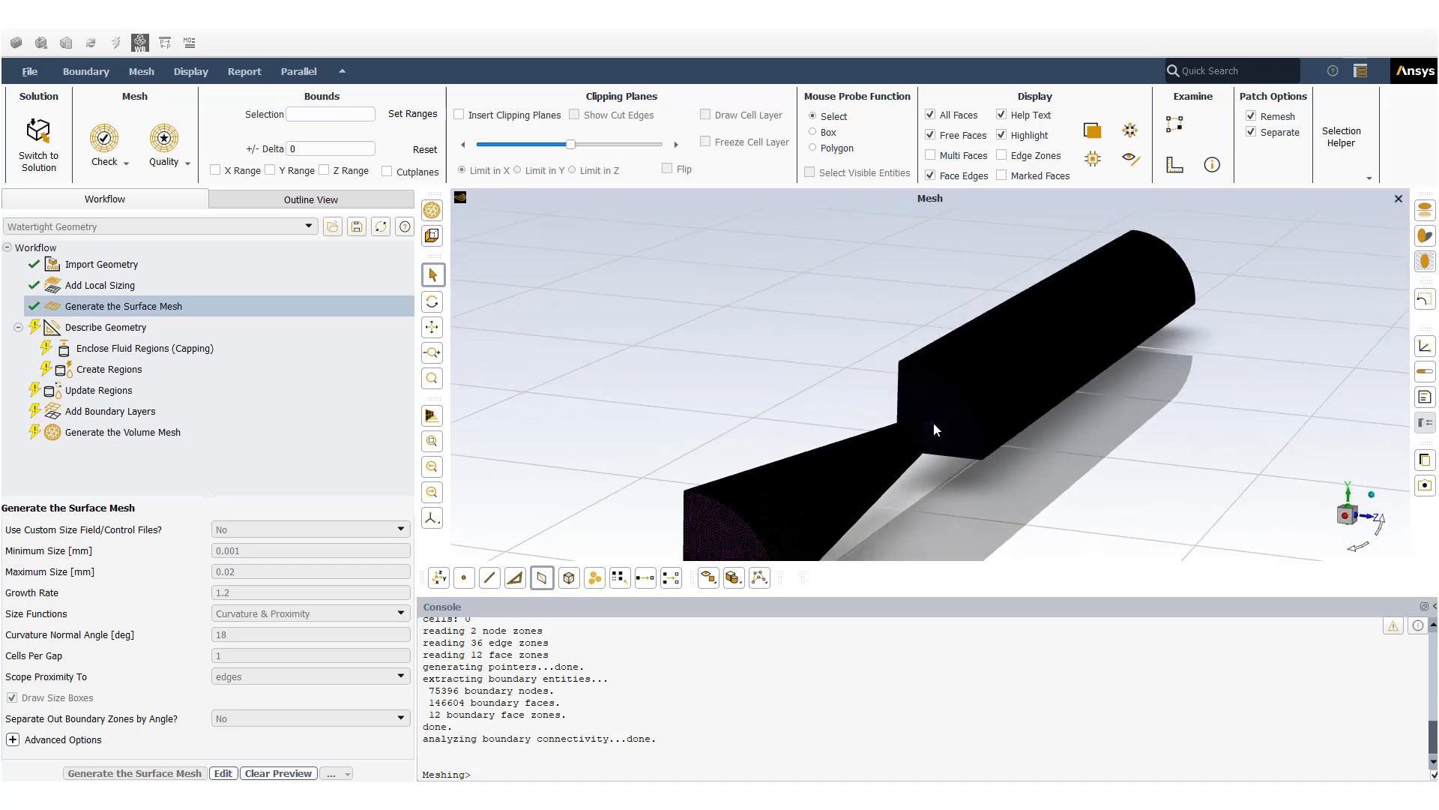
scroll(933, 426, "up", 9)
scroll(902, 489, "up", 4)
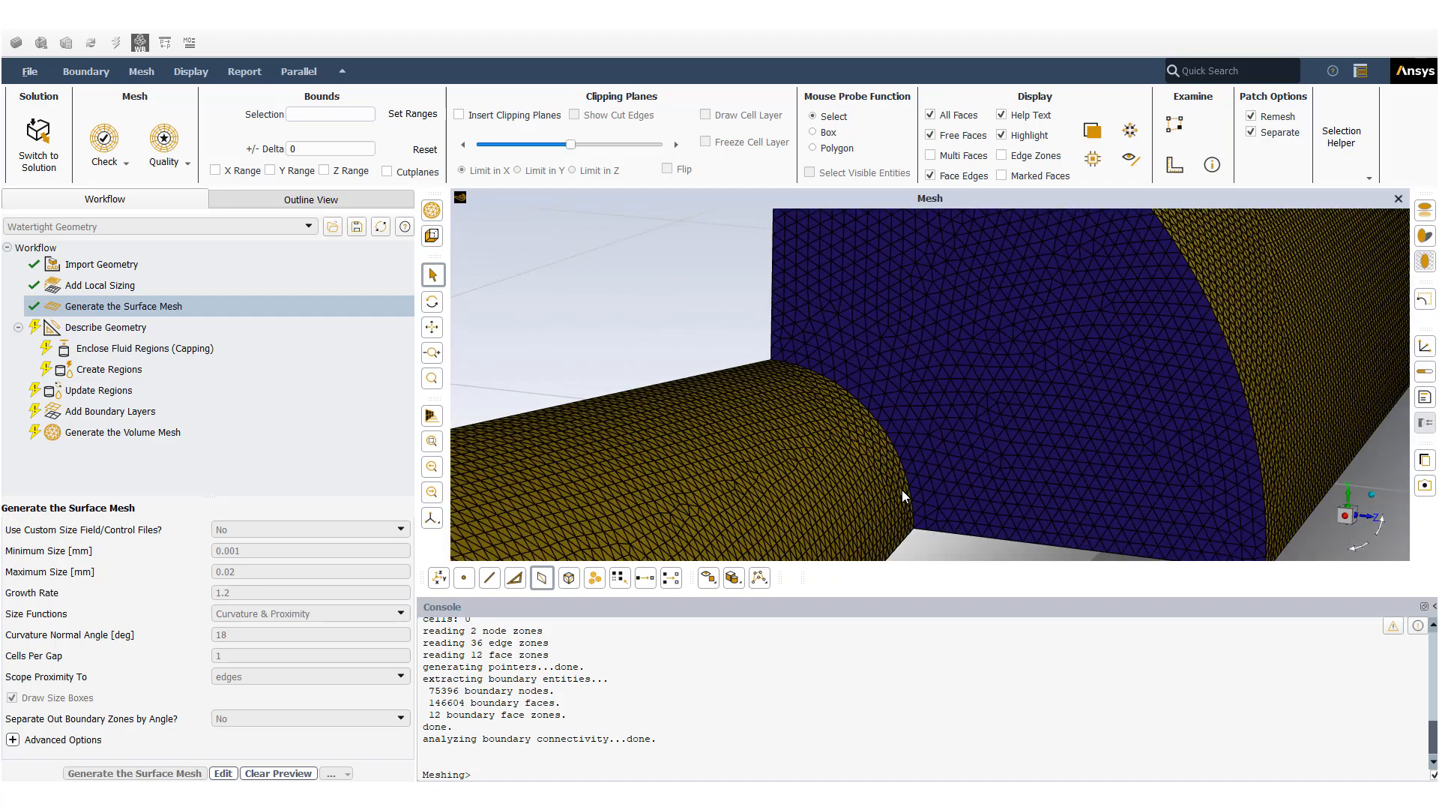
middle_click_drag(913, 436, 848, 456)
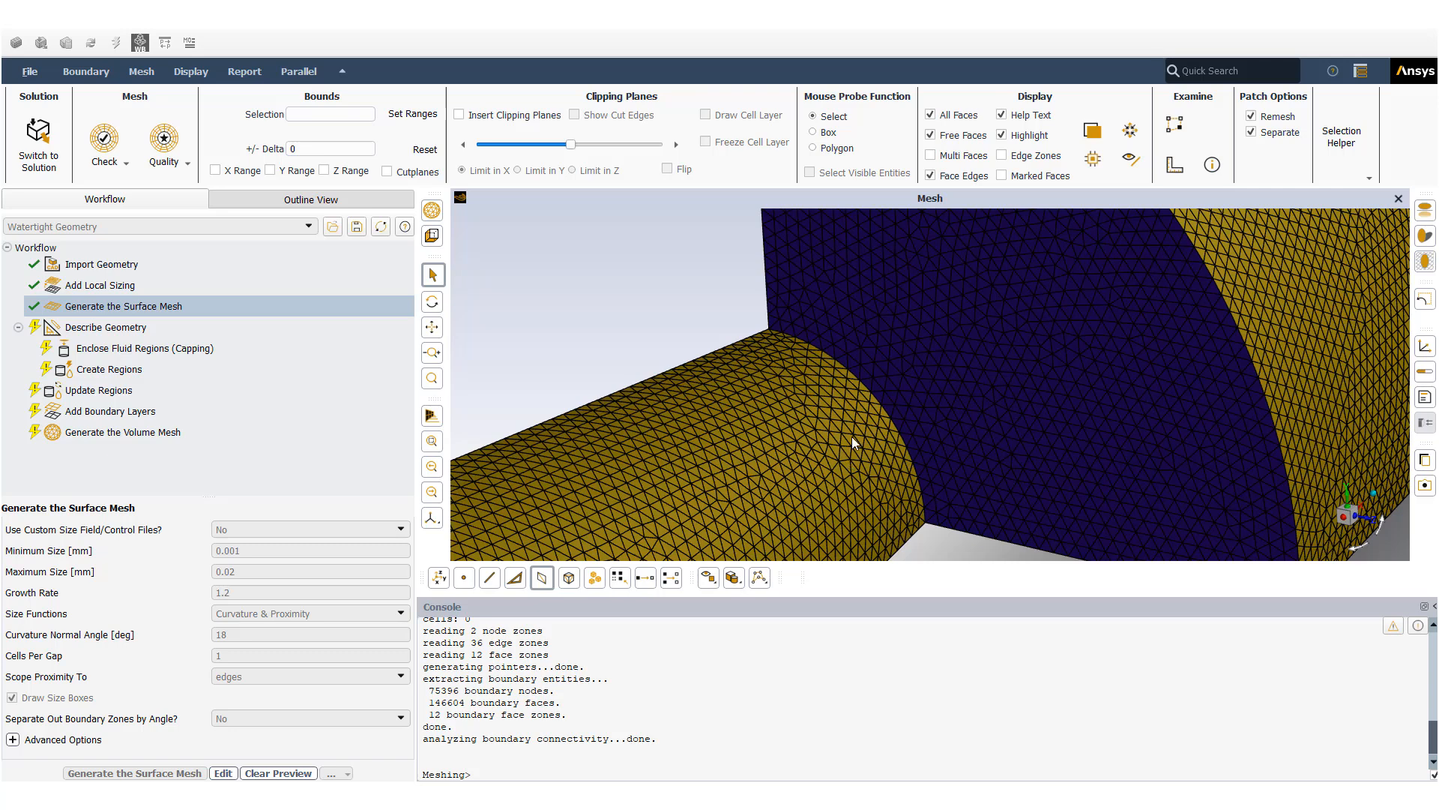
scroll(853, 417, "up", 2)
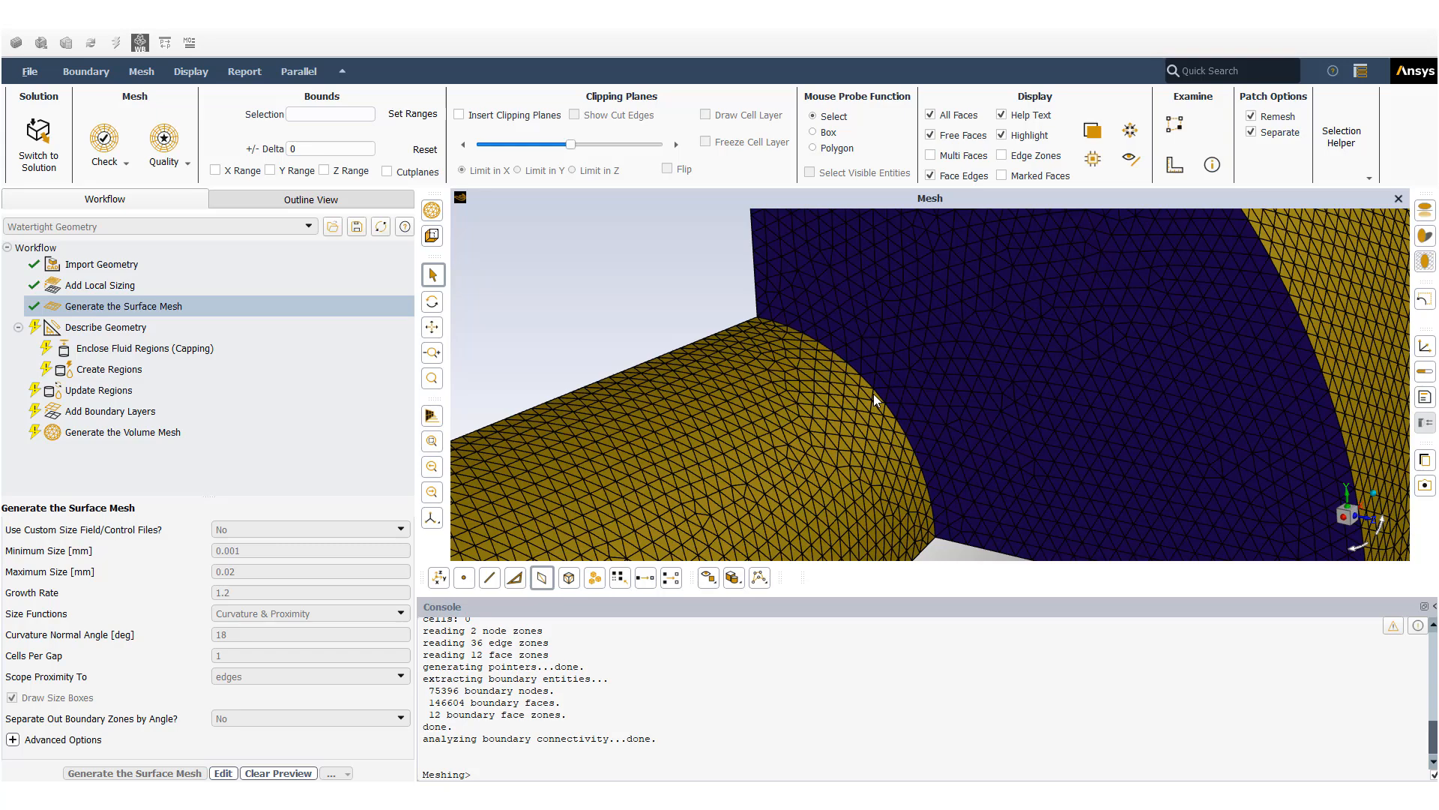
scroll(874, 394, "down", 5)
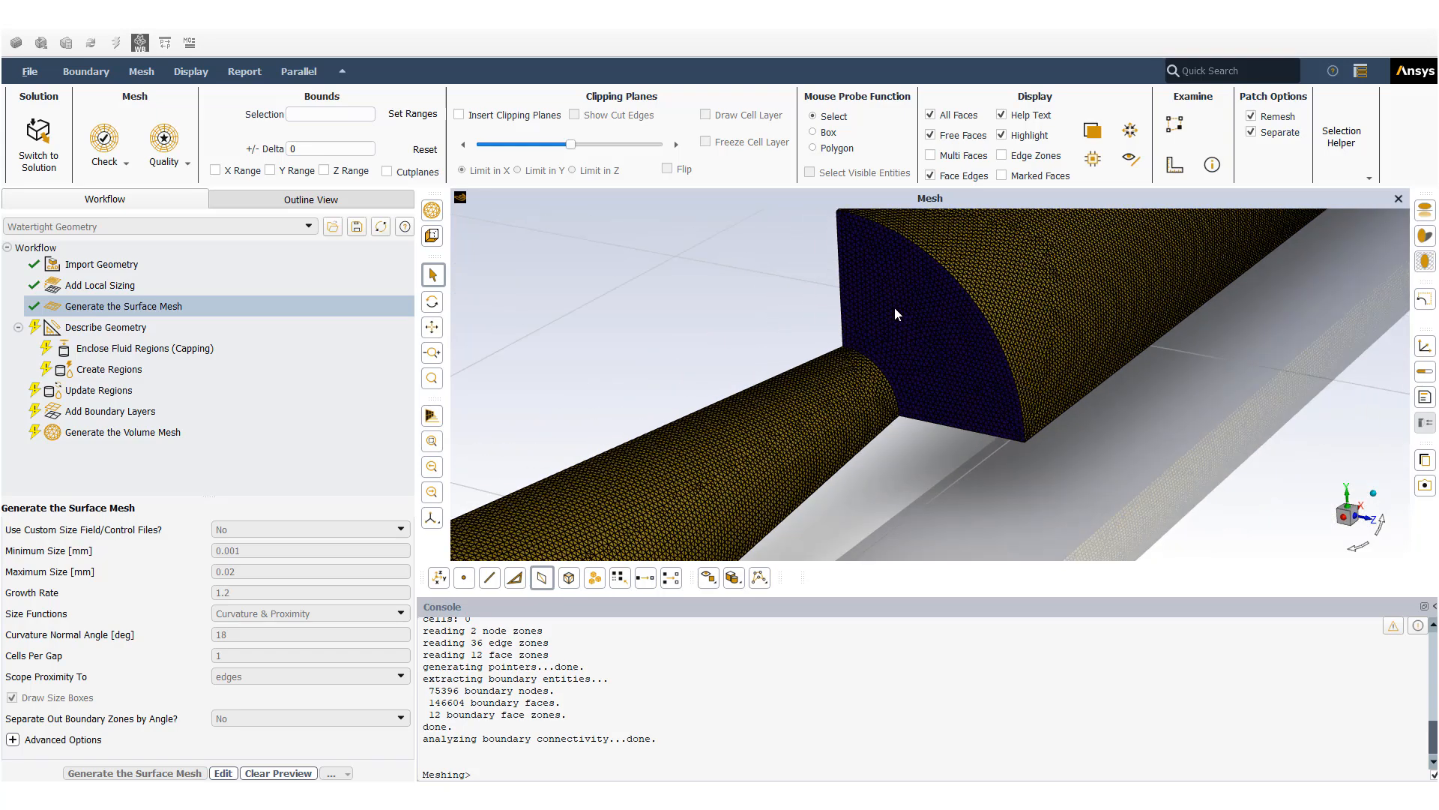
scroll(893, 234, "up", 5)
scroll(890, 284, "down", 8)
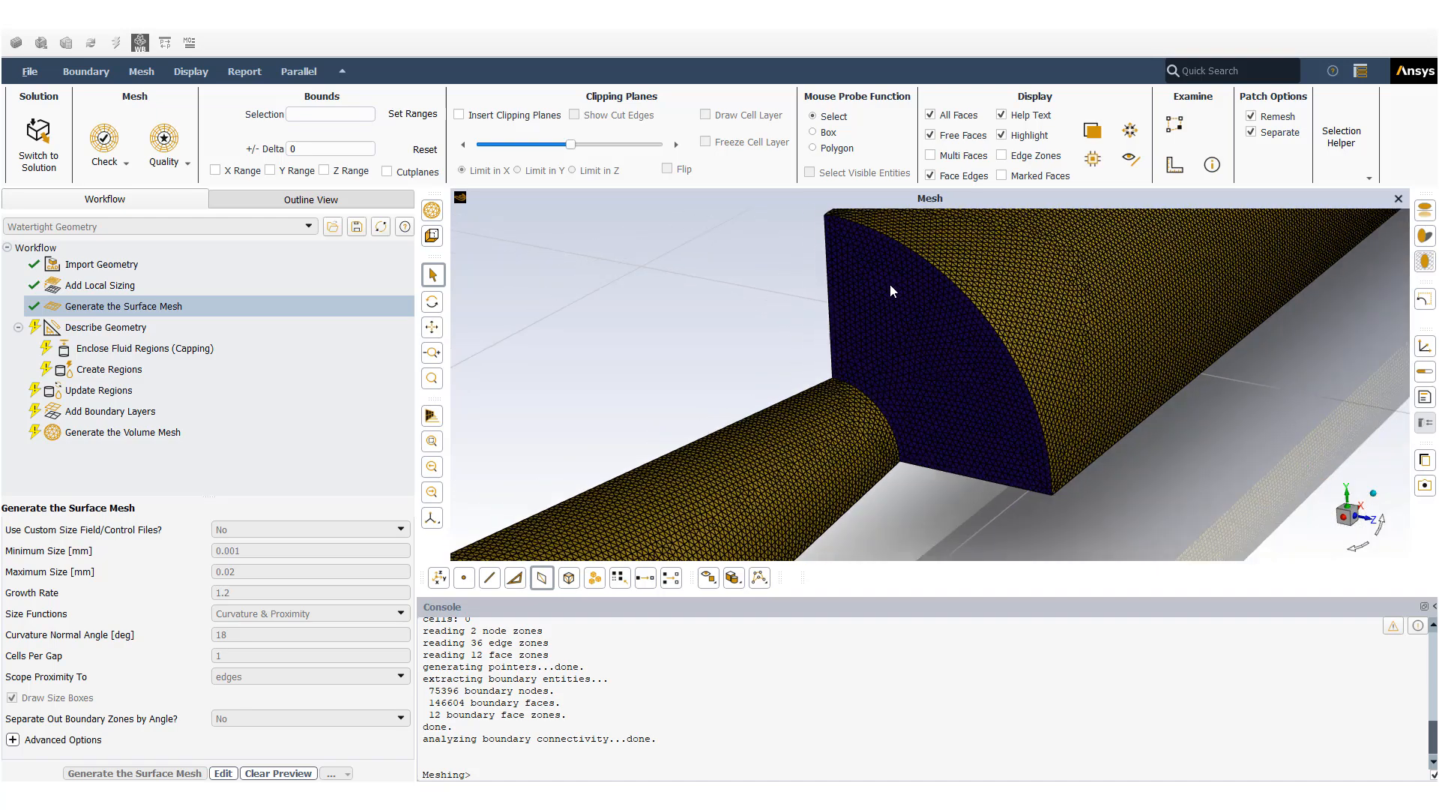
left_click(1353, 519)
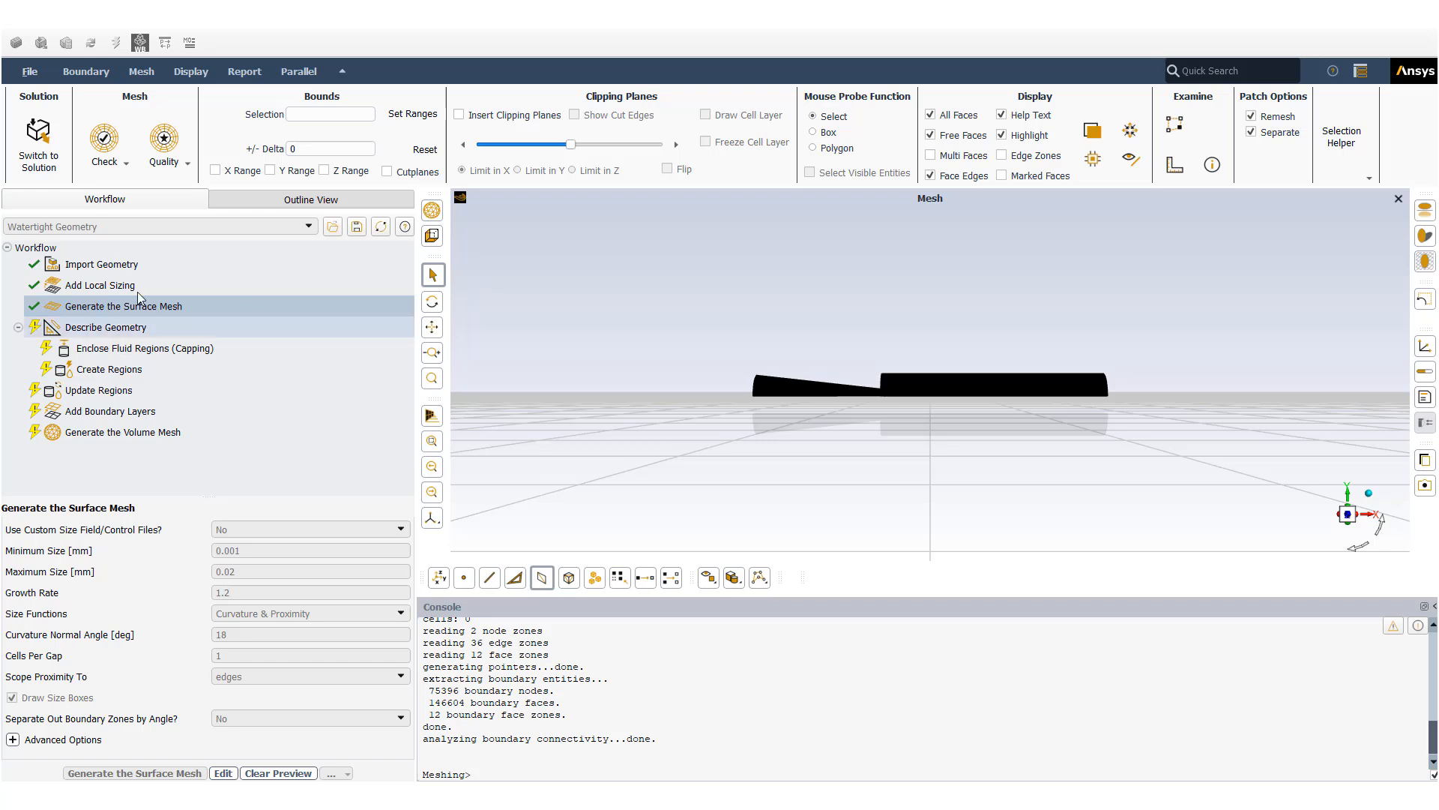
Step: Set up a mesh export in the Legacy Compressed Mesh Files format with the file name FFF-4.msh.gz
mouse_move(152, 311)
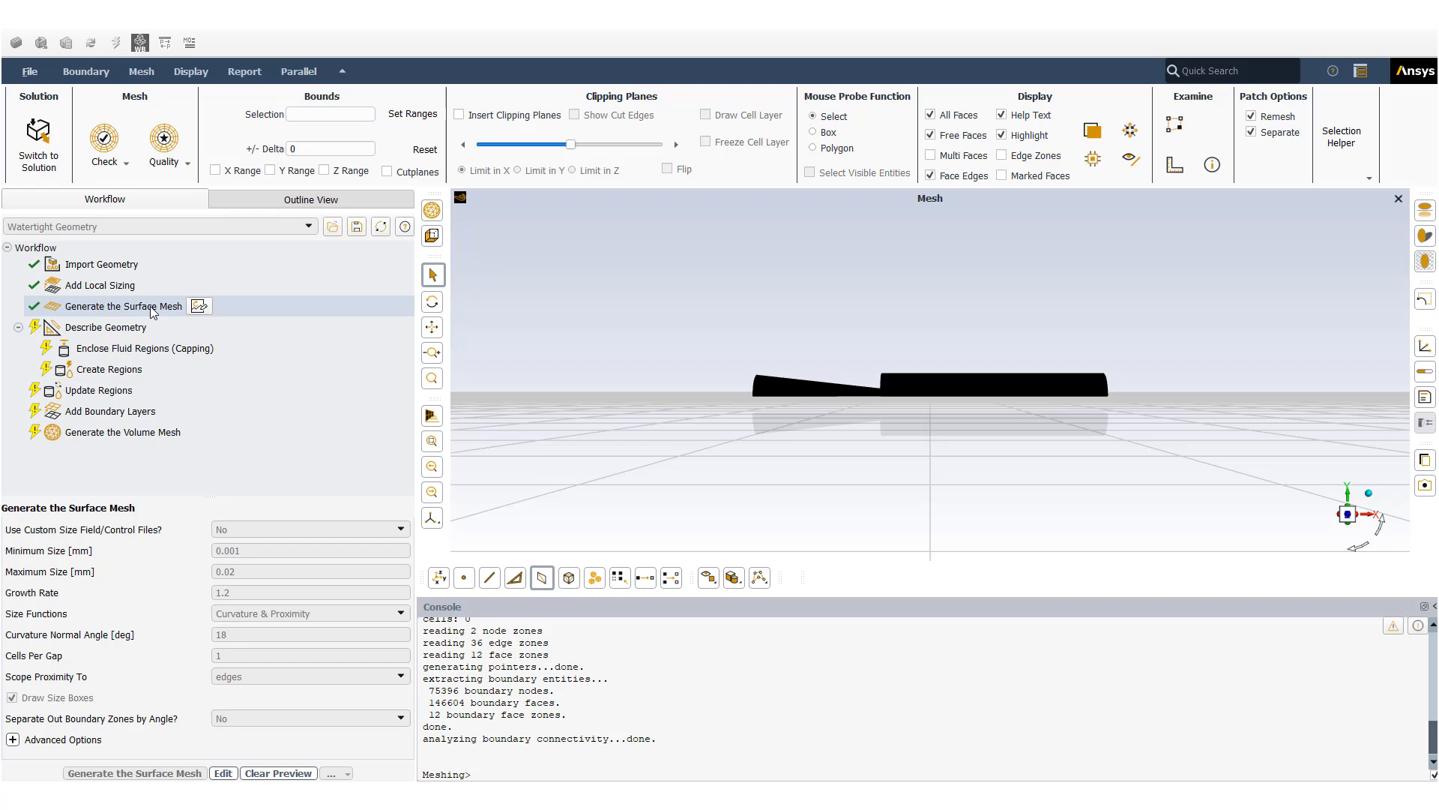
left_click(30, 72)
mouse_move(62, 199)
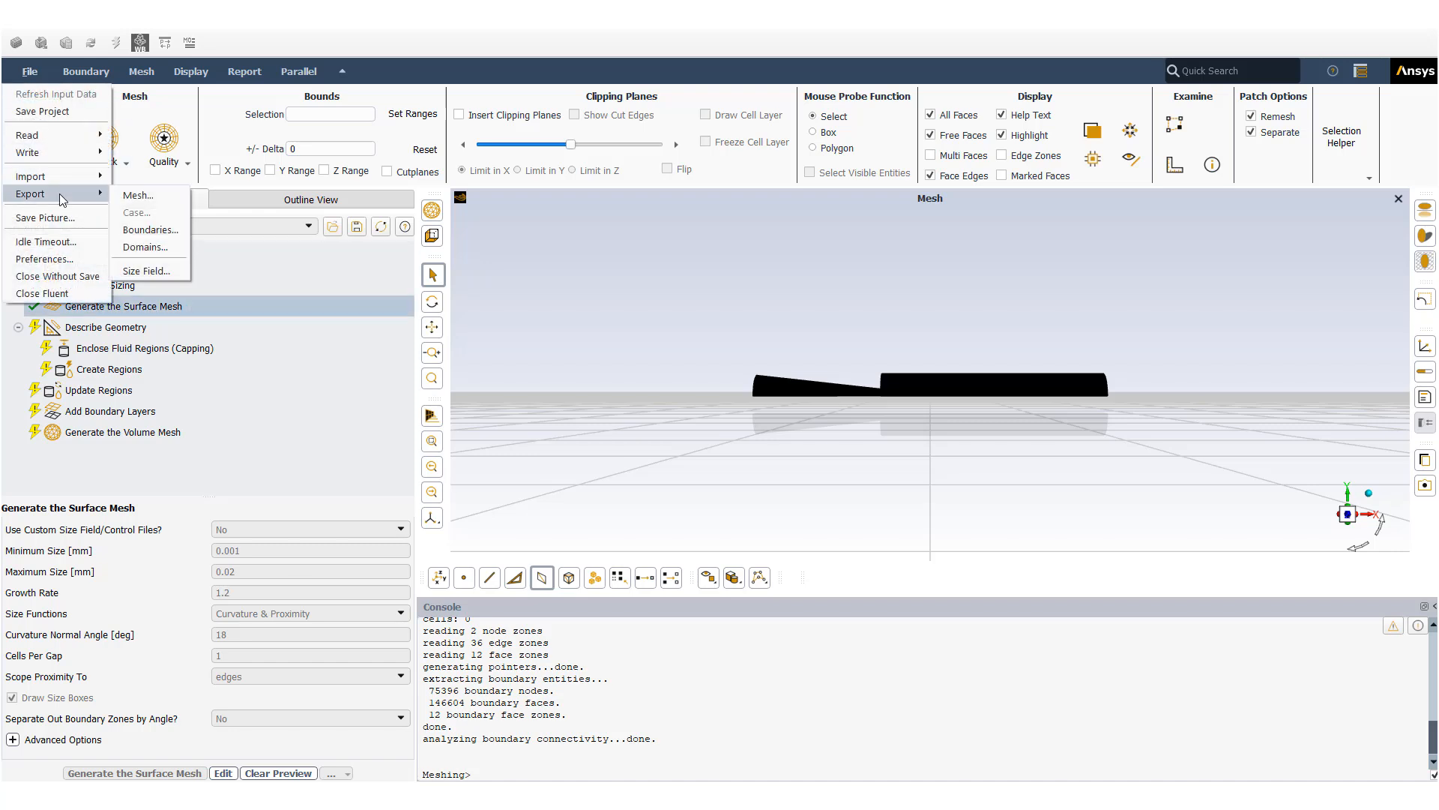
left_click(136, 195)
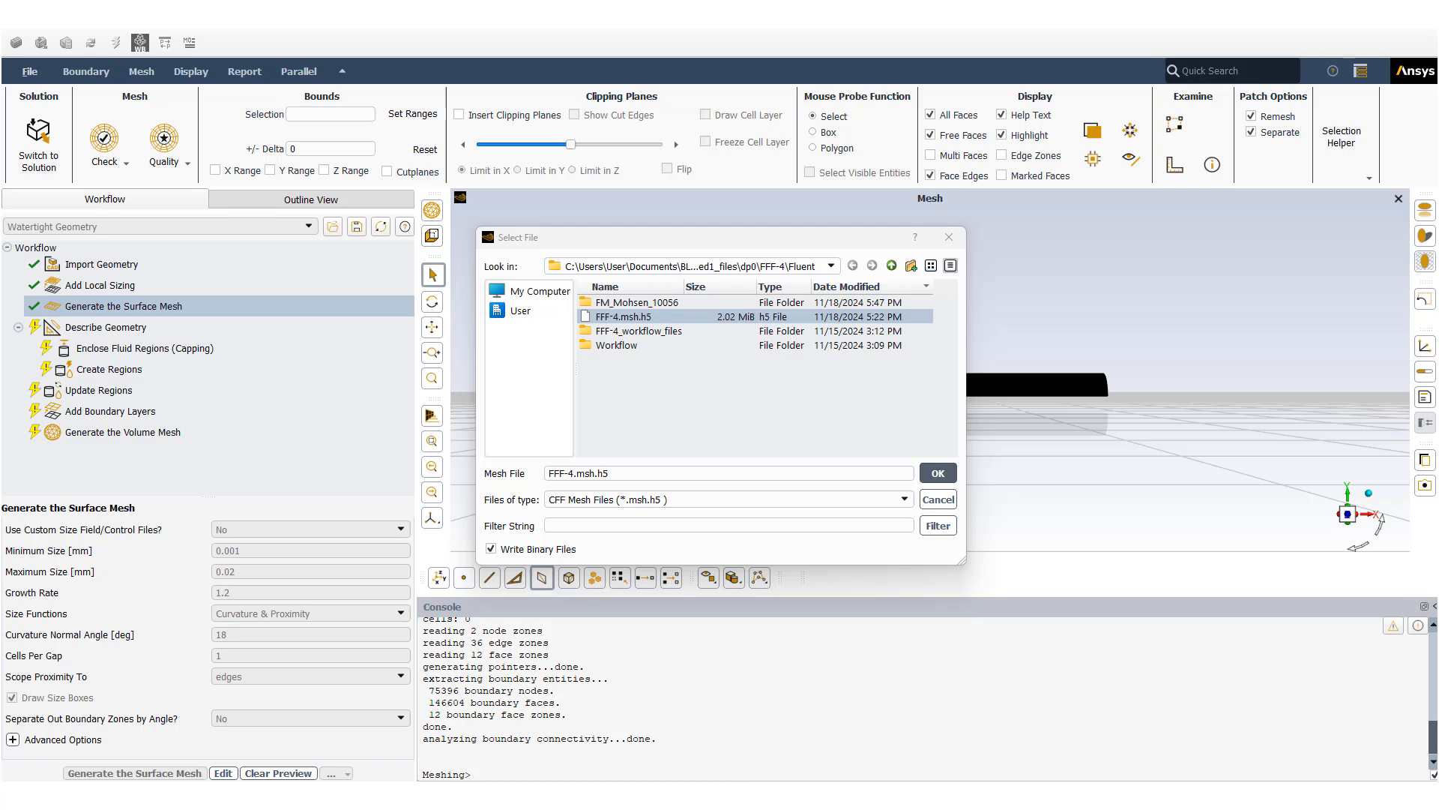
left_click(709, 502)
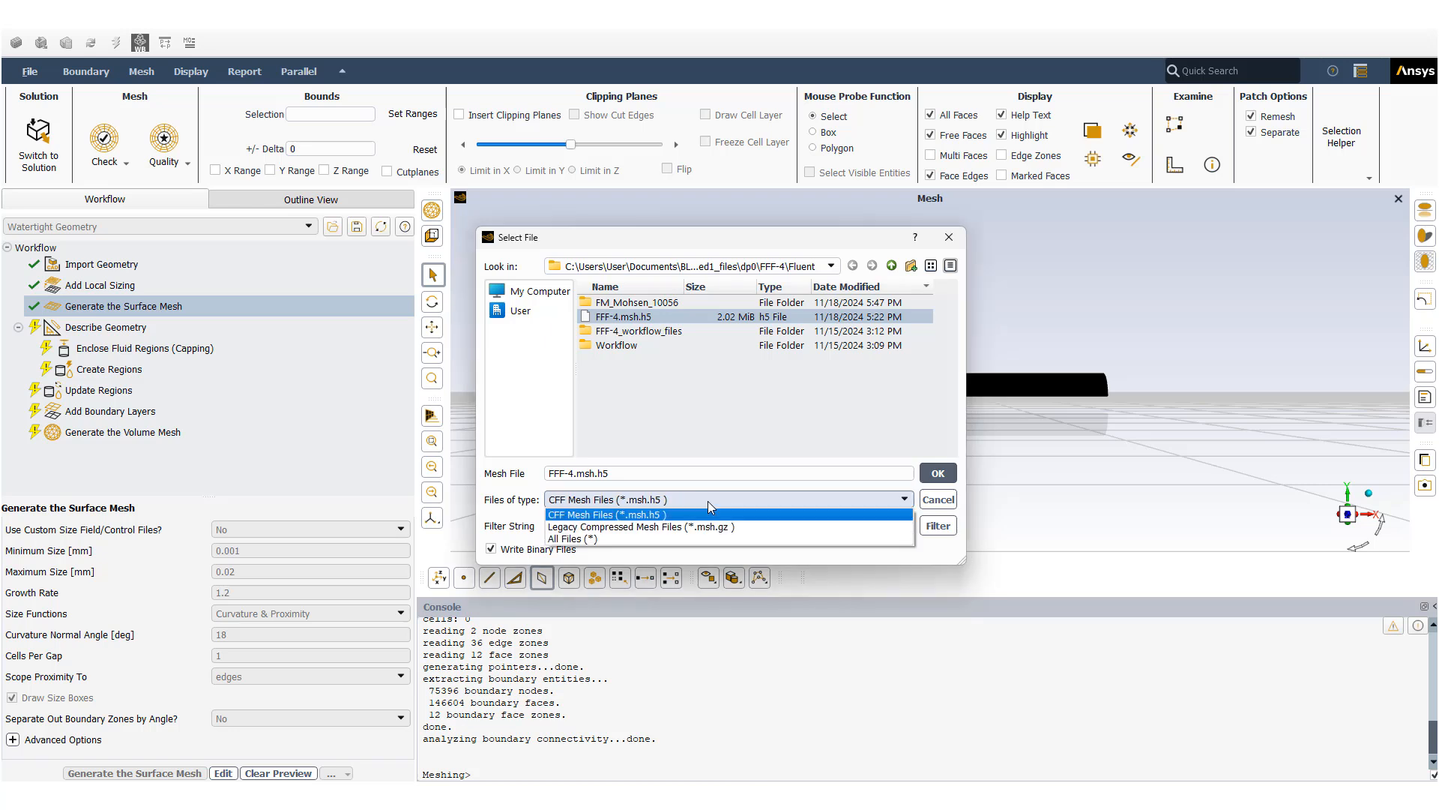
left_click(774, 528)
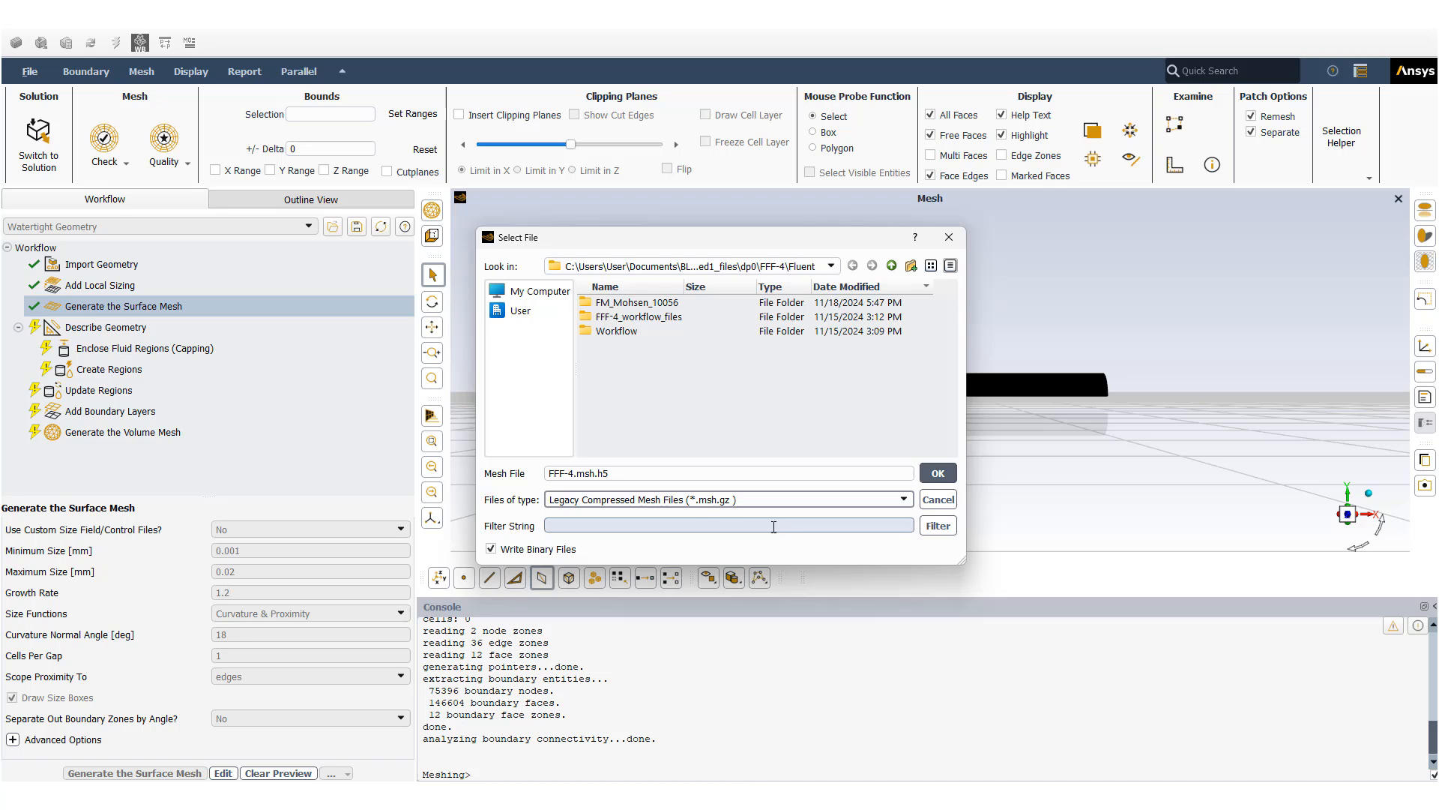
left_click(697, 474)
key("BackSpace")
key("BackSpace")
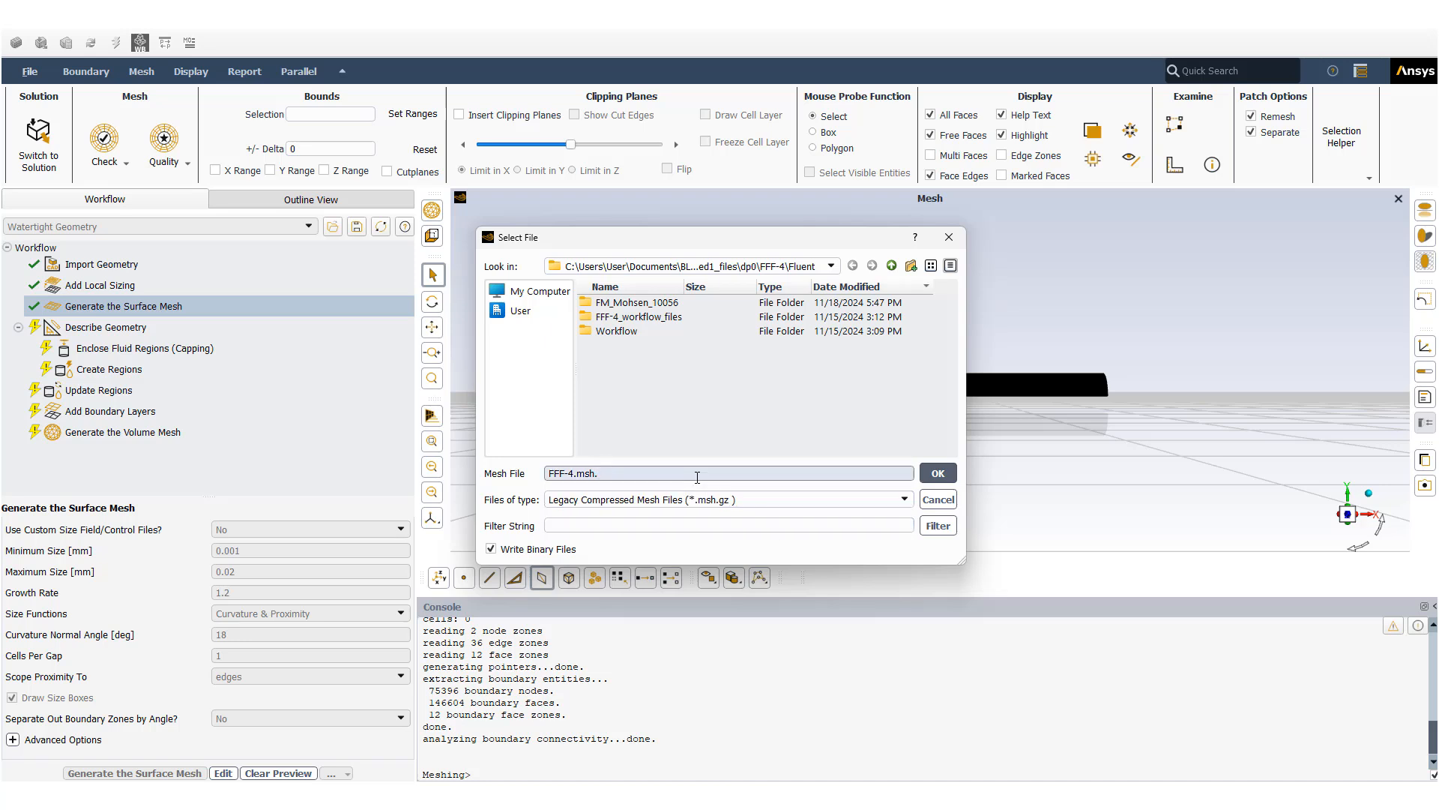
type("gz")
Step: Choose the project's Mesh-Adaption folder as the destination and export the mesh there
left_click(892, 266)
left_click(892, 266)
left_click(892, 266)
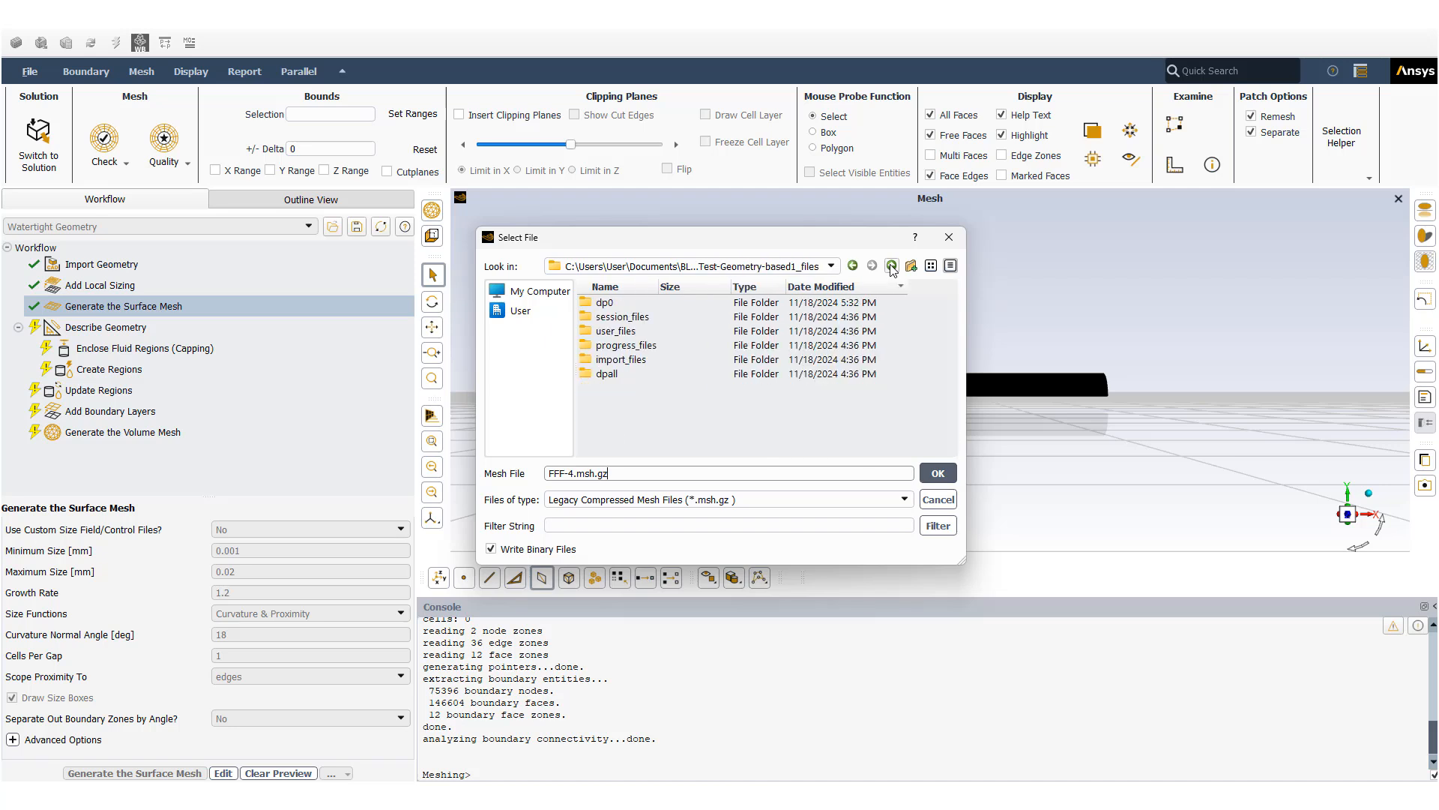
left_click(892, 266)
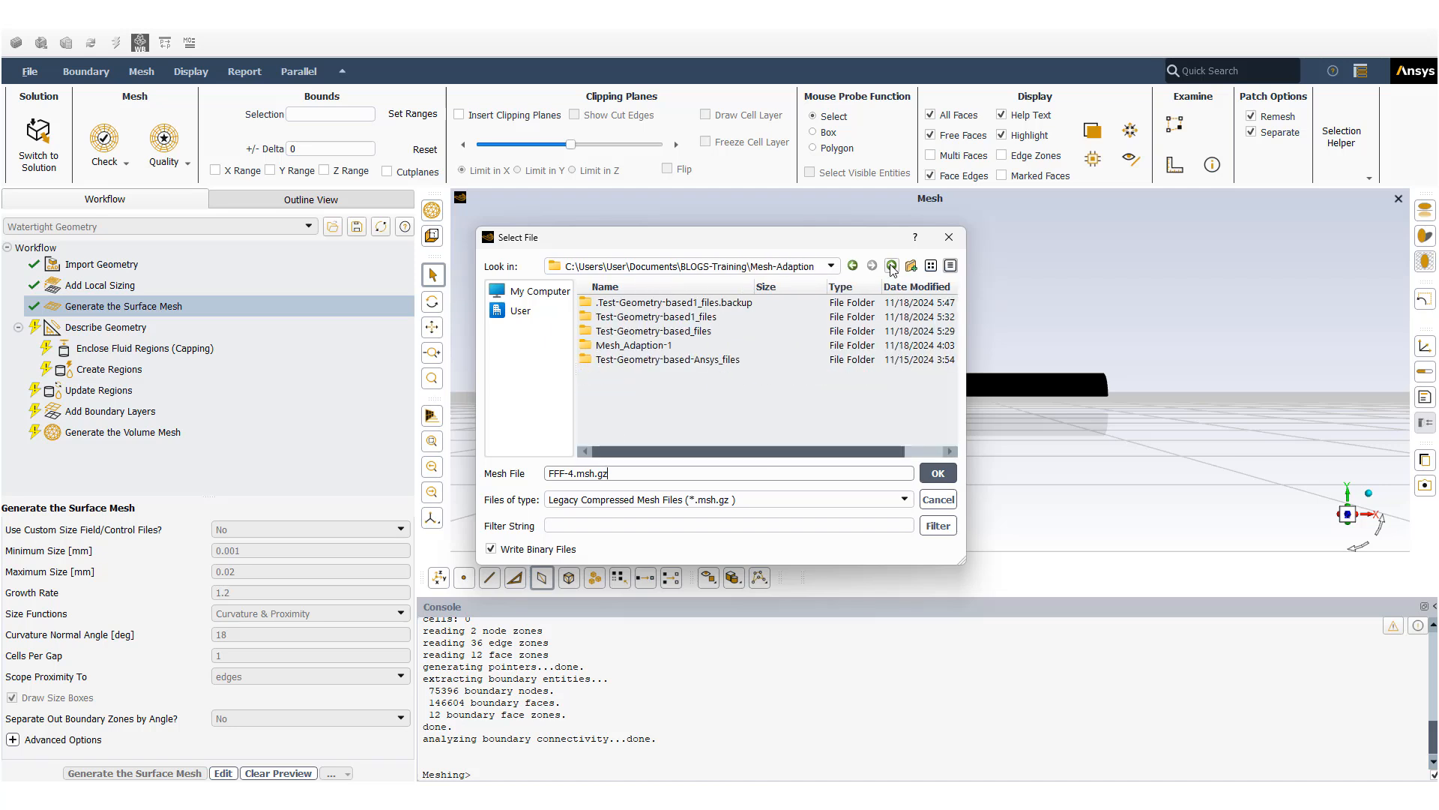
left_click(936, 479)
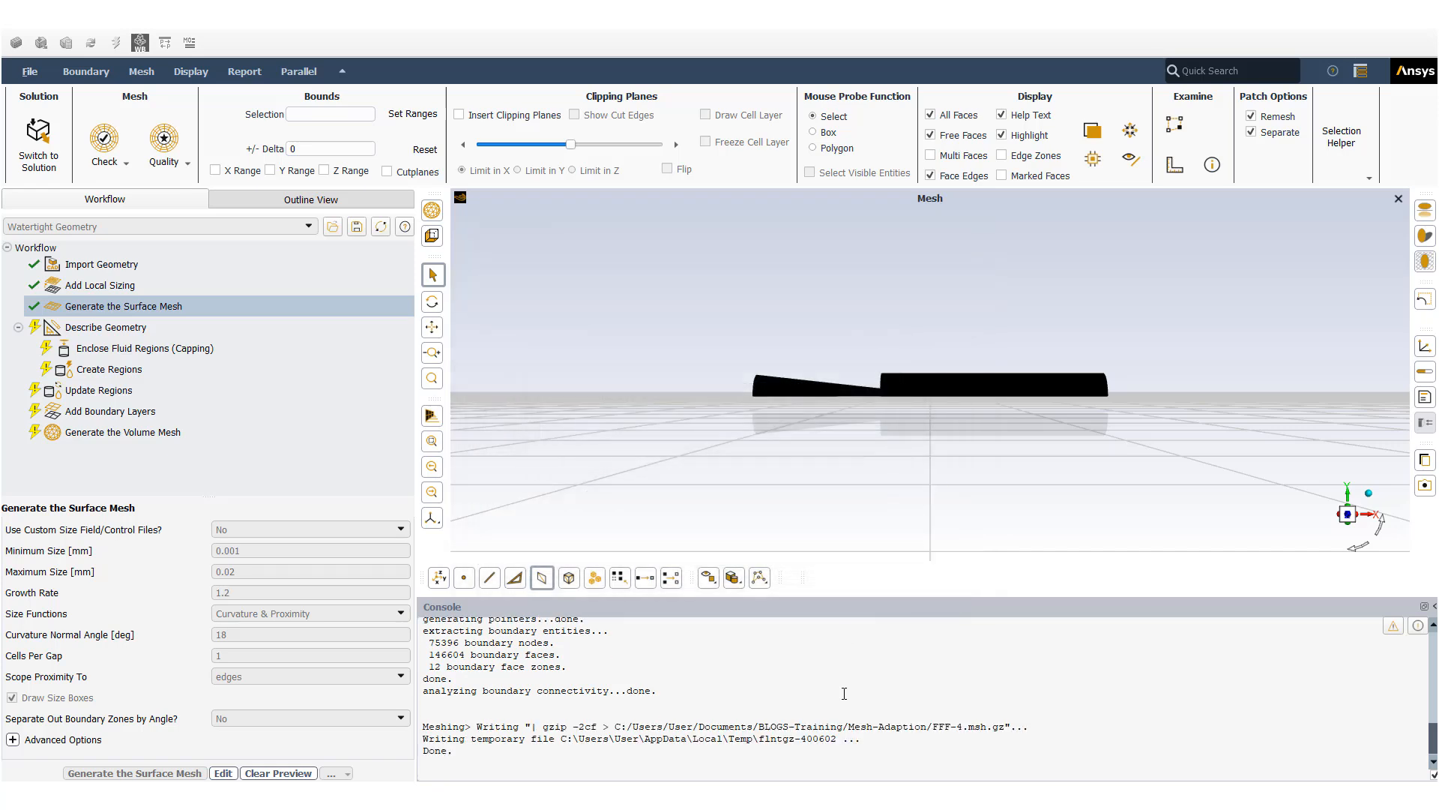
Step: Switch to File Explorer to check for the exported FFF-4.msh.gz in the Mesh-Adaption folder, and return to Fluent Meshing
key("alt+Tab")
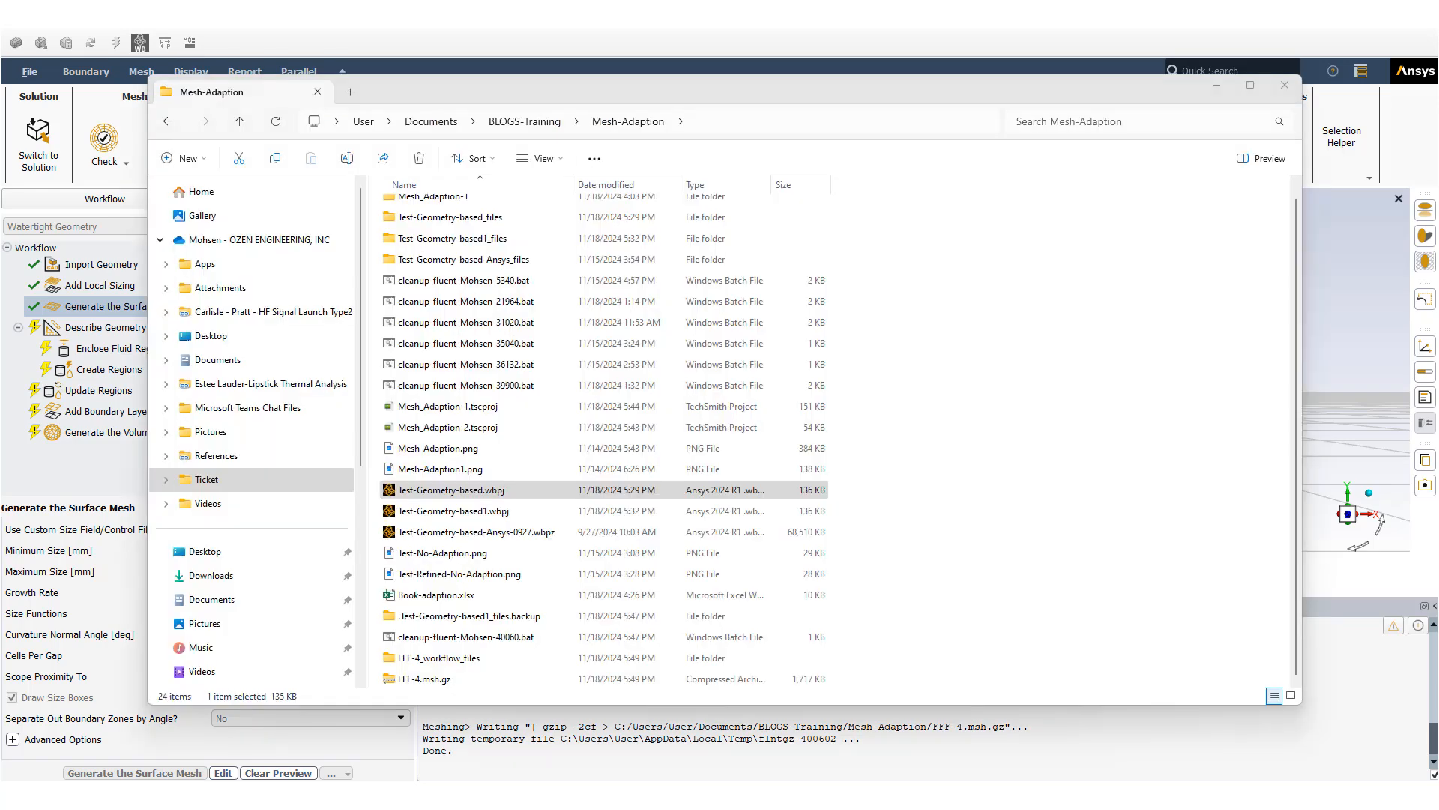
left_click(429, 681)
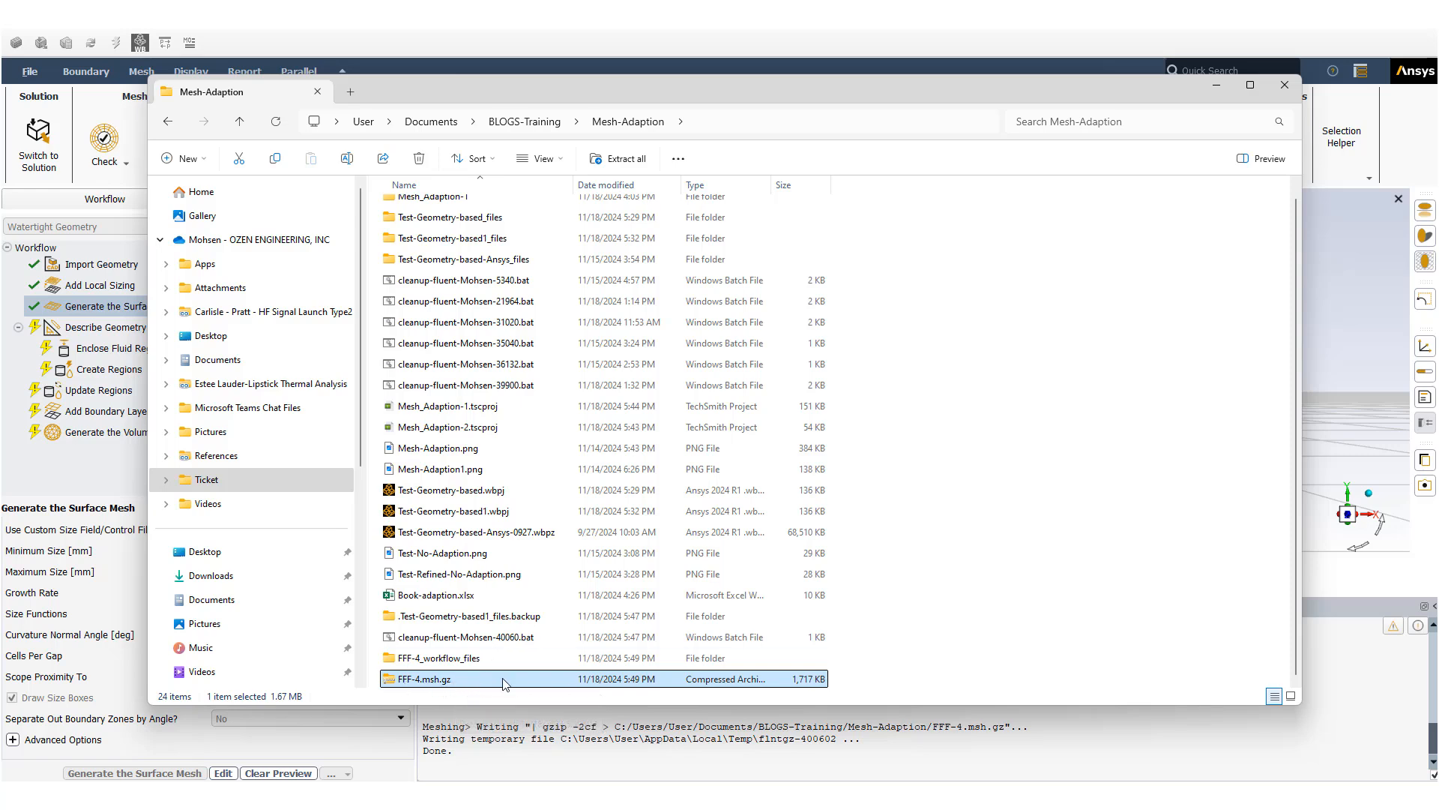
key("alt+Tab")
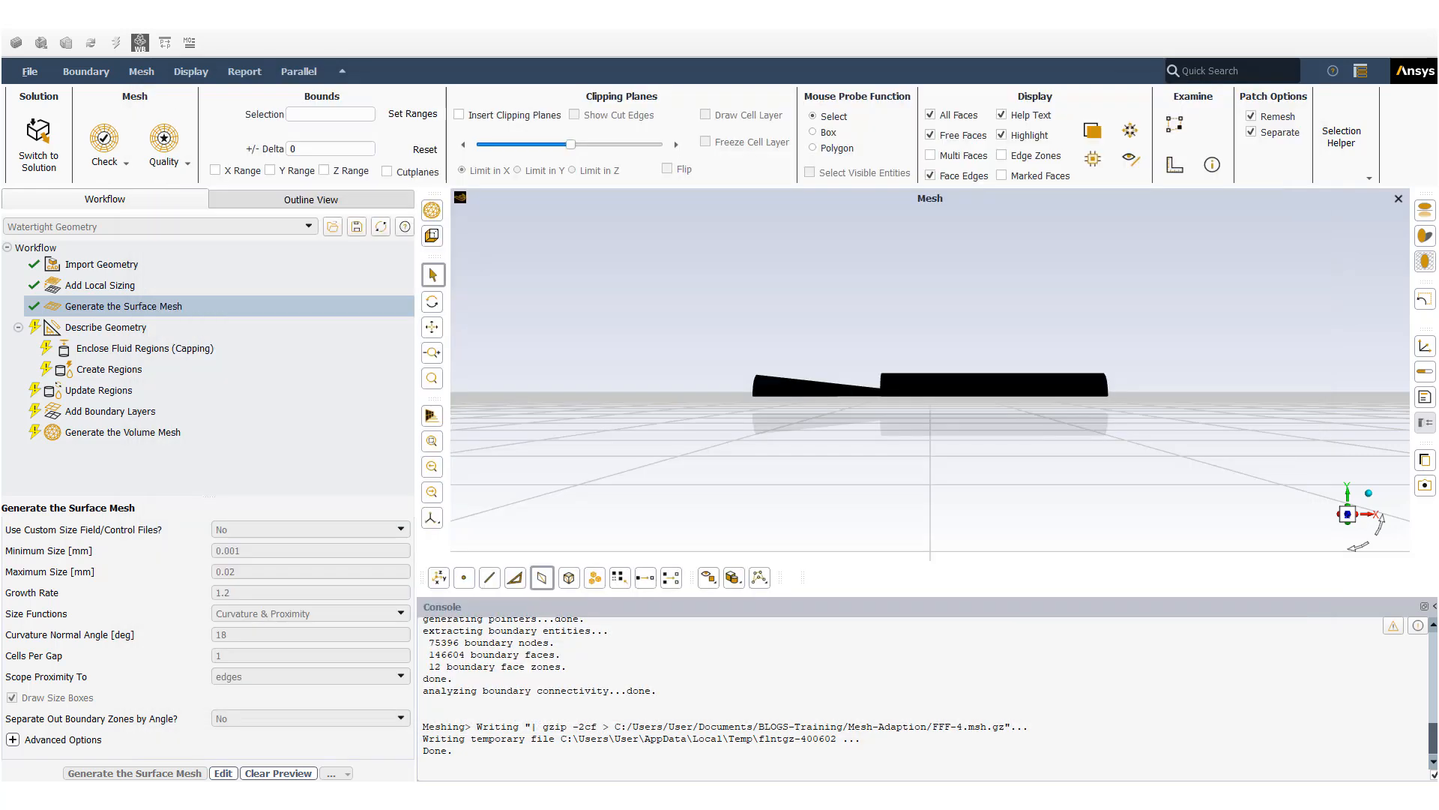
Step: Quit the background surface mesh session and open the mesh of the Fluent-Geometry-Based_Adaption system in Fluent Meshing
left_click(1419, 20)
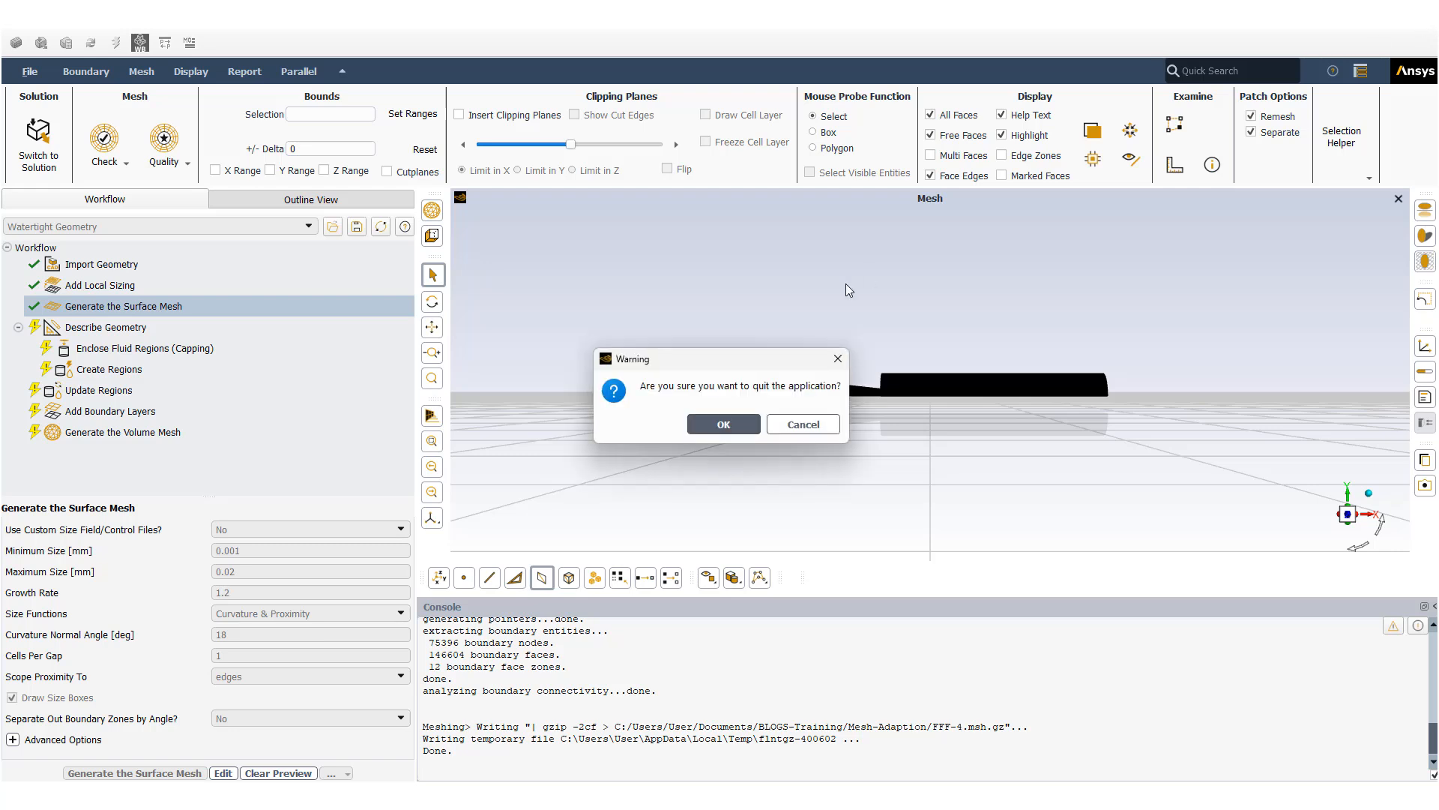
left_click(727, 428)
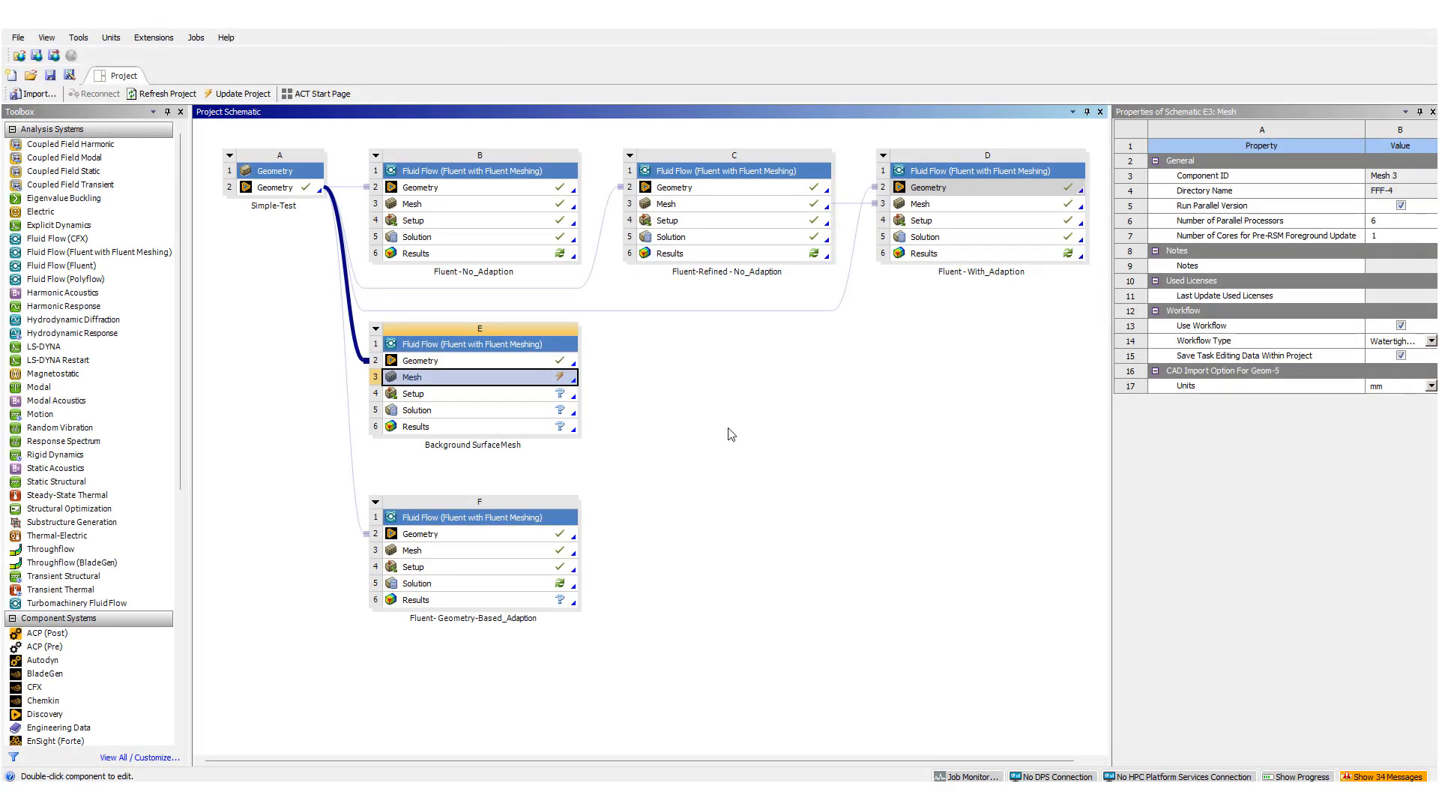
left_click(517, 552)
double_click(517, 553)
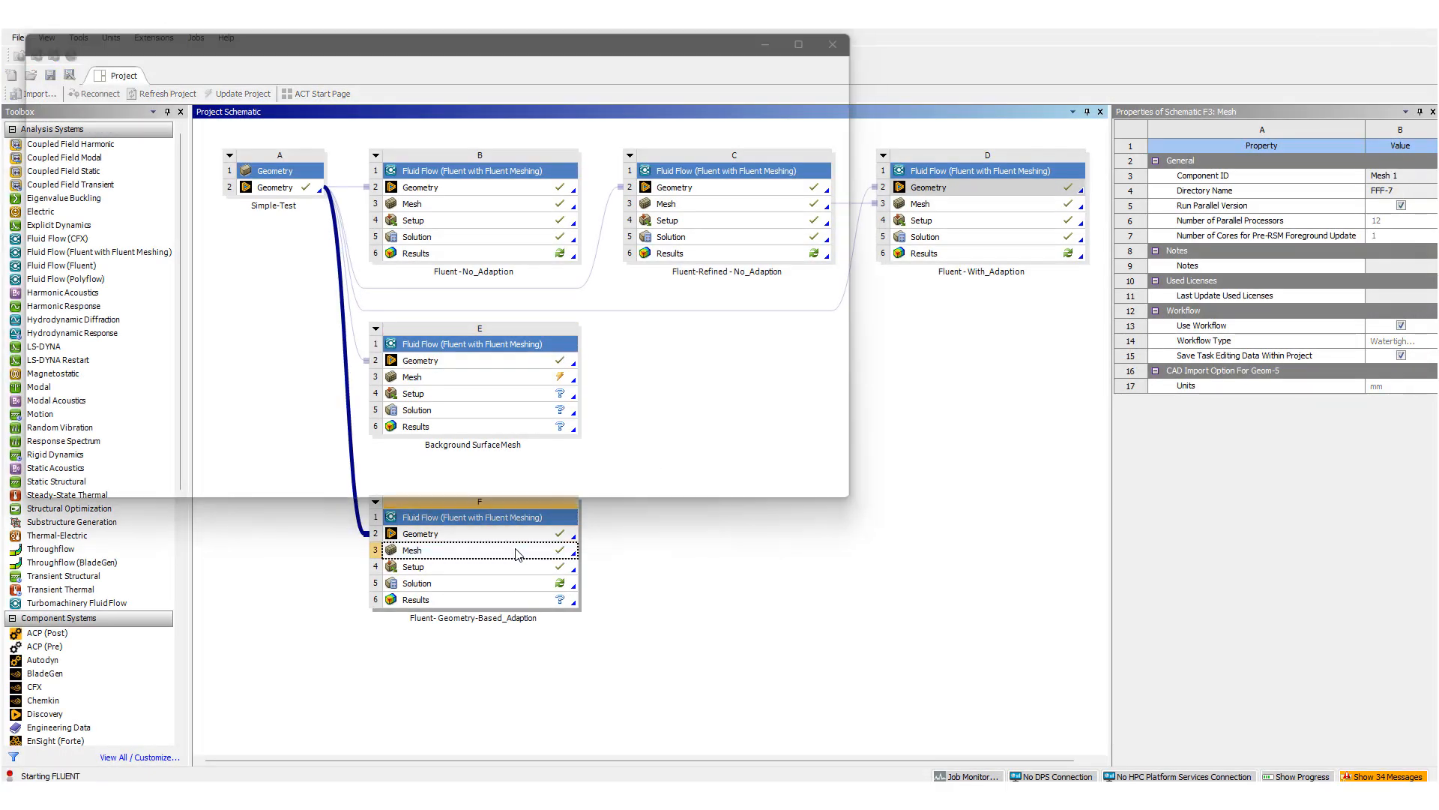
left_click(681, 583)
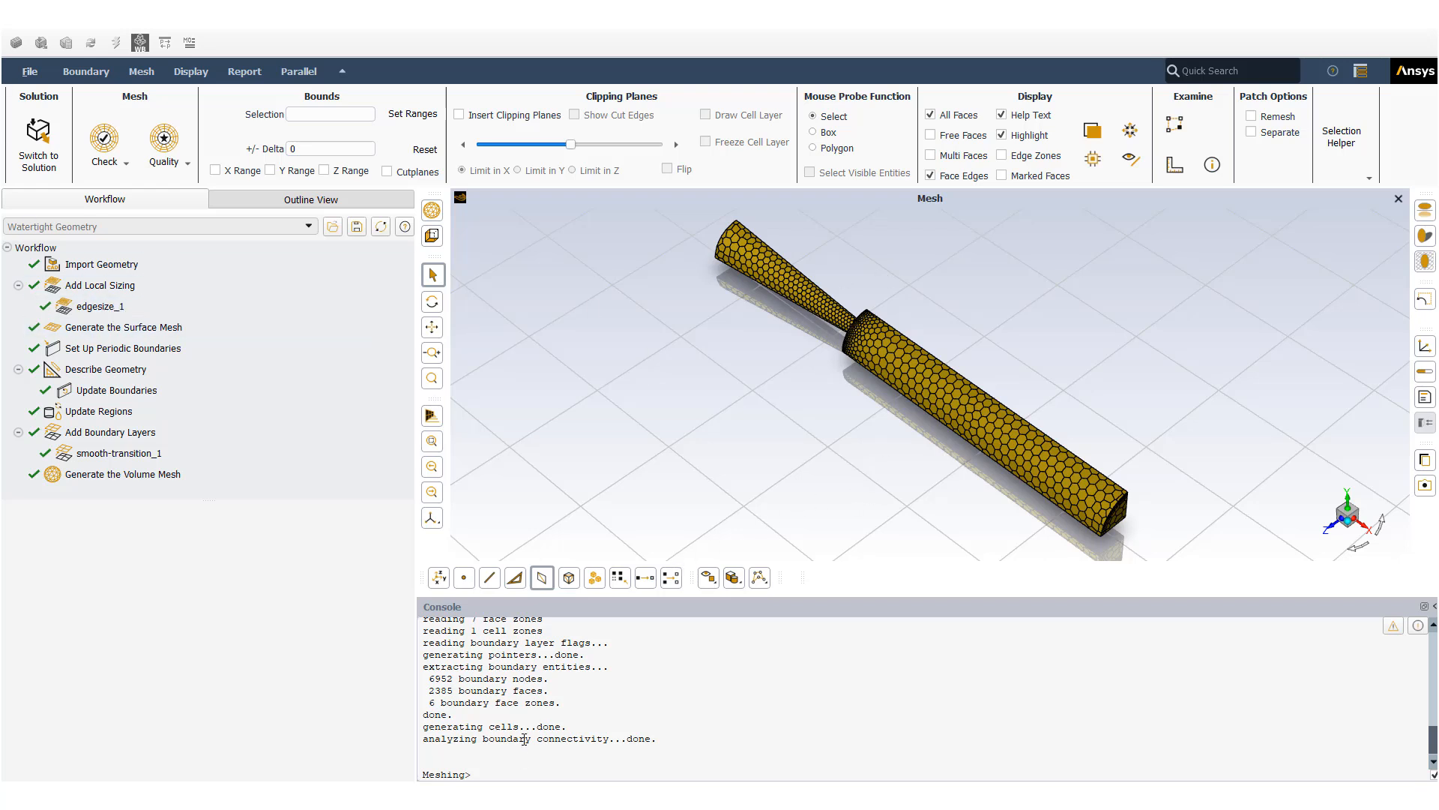
Step: Evaluate the volume mesh quality and read the orthogonal cell quality report in the console
left_click(173, 166)
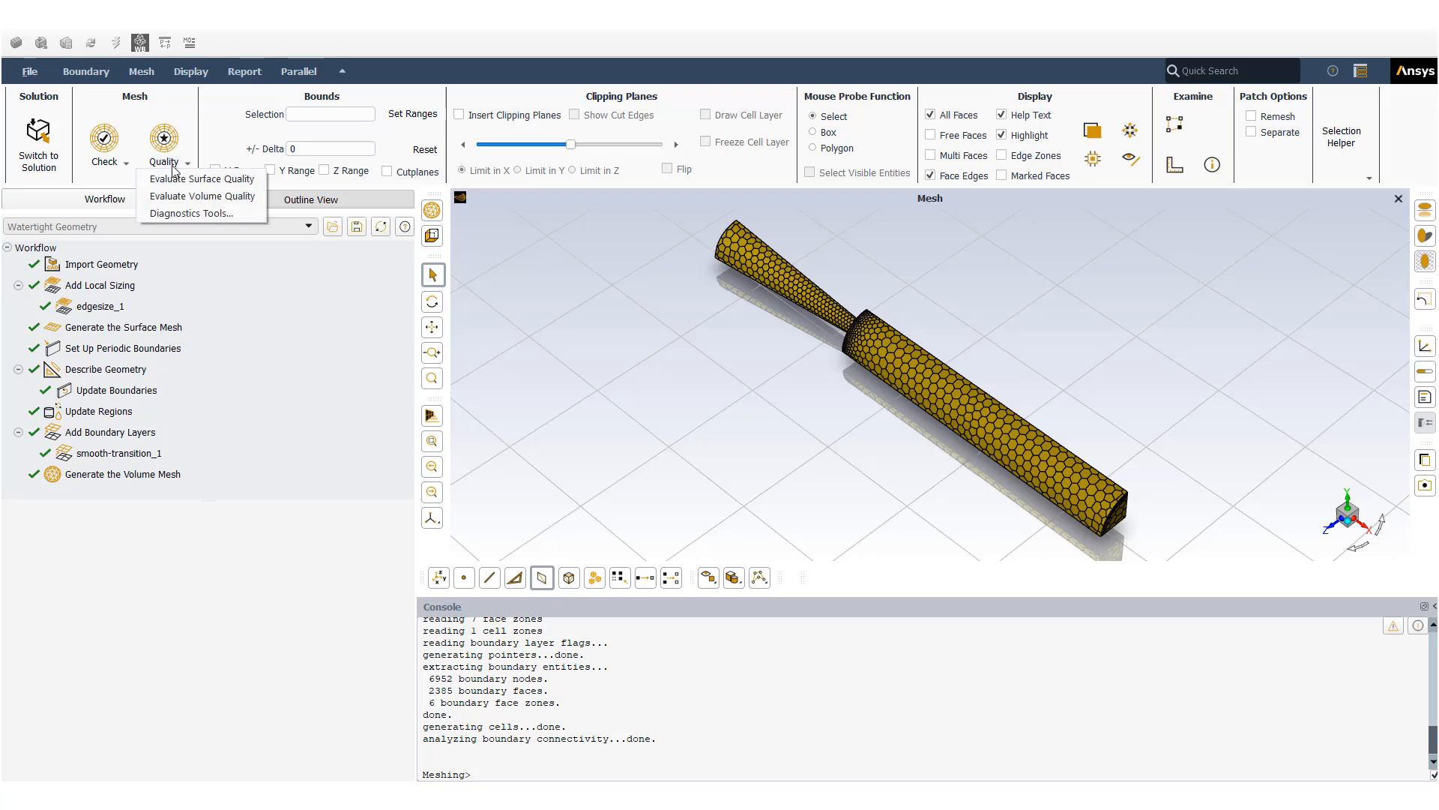
left_click(192, 196)
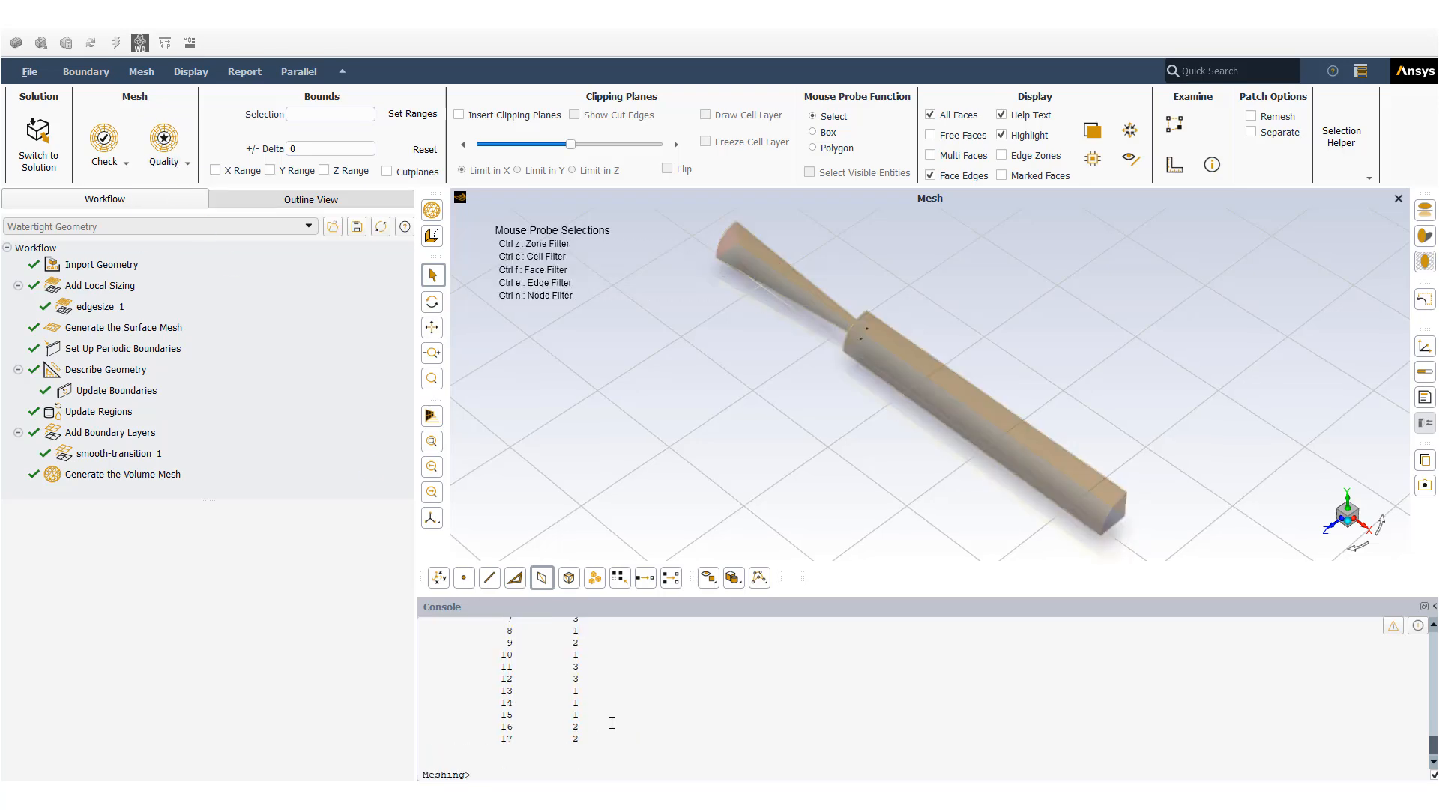
scroll(663, 681, "up", 7)
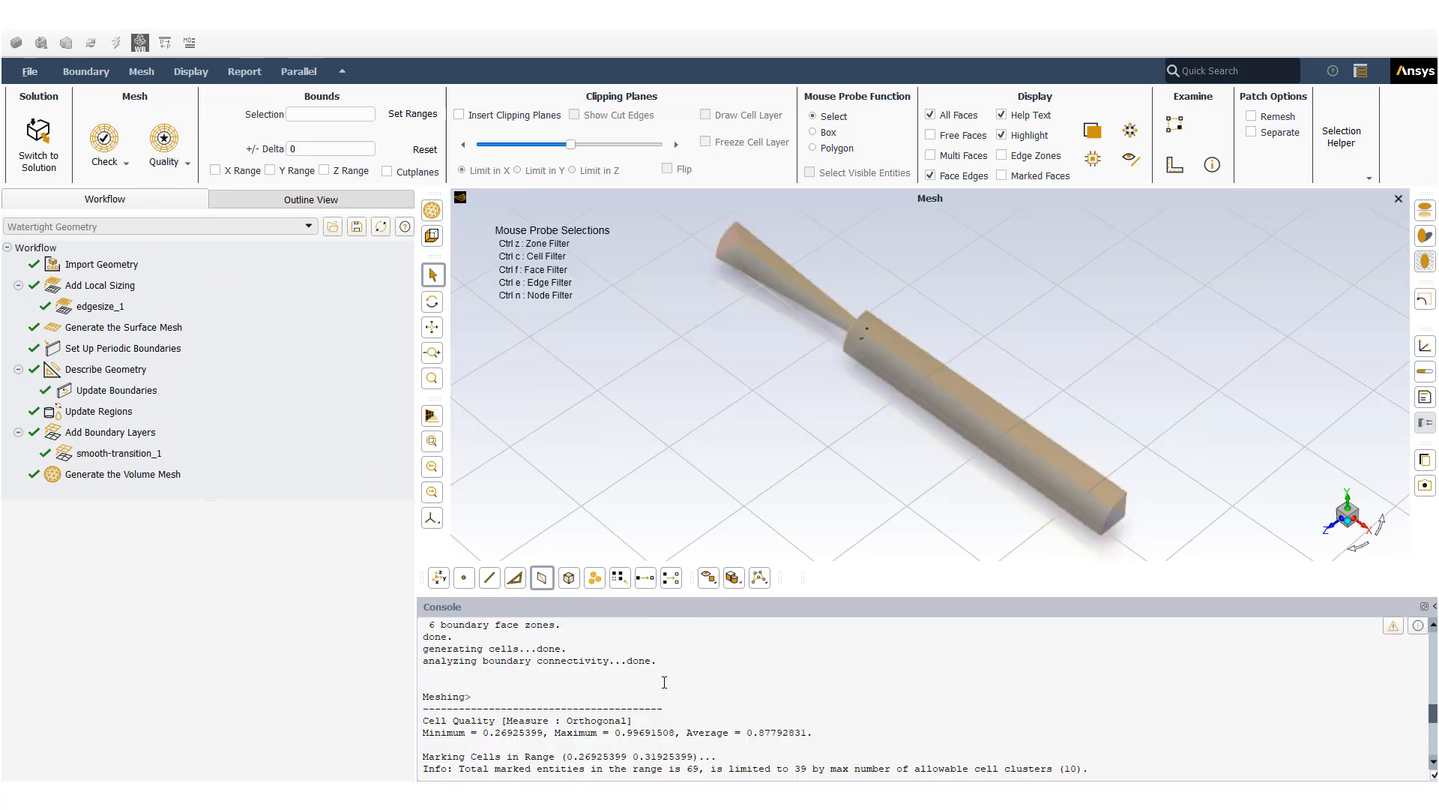
Step: Read the minimum orthogonal quality and the cell count of the volume mesh in the console
left_click_drag(447, 732, 597, 733)
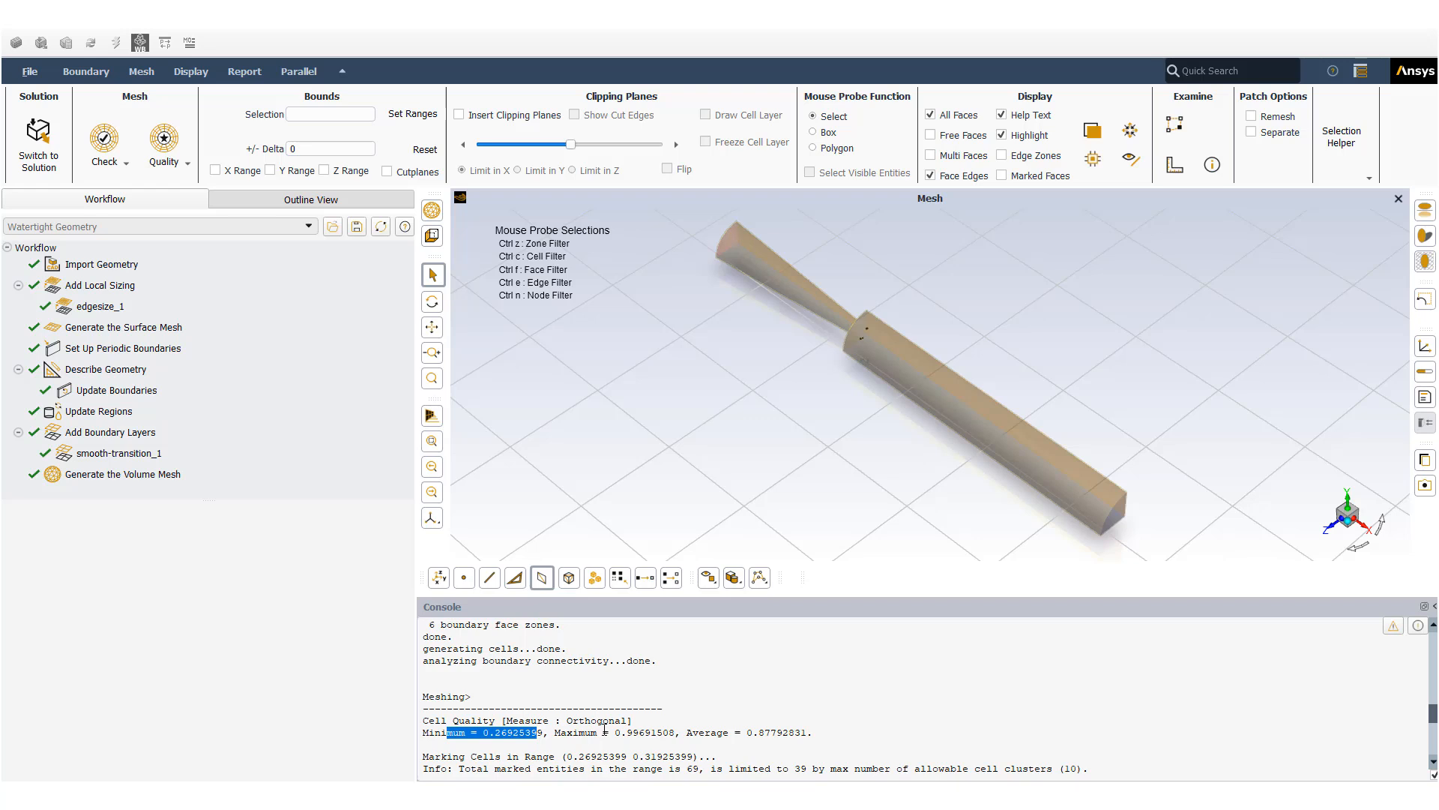
scroll(604, 723, "up", 5)
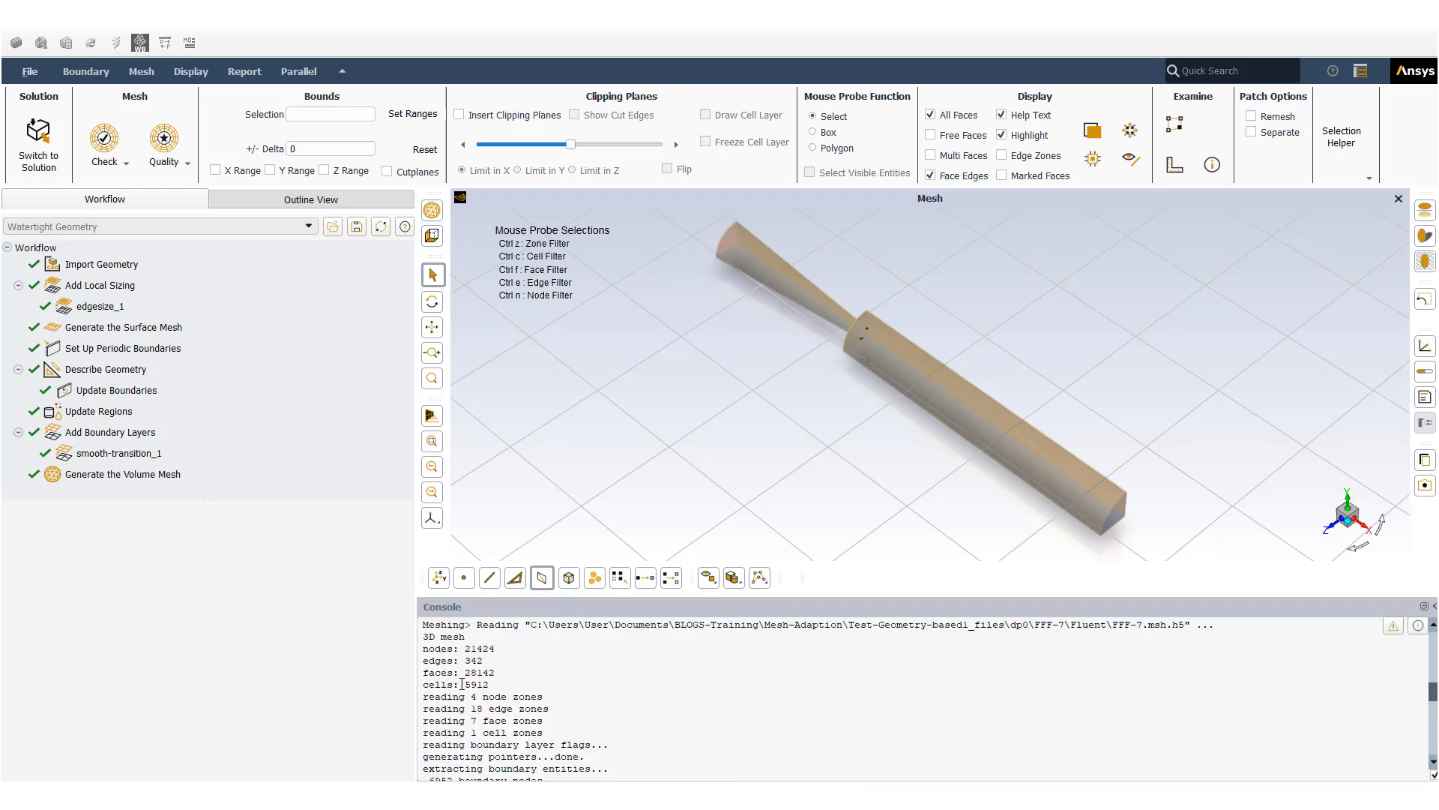
left_click_drag(465, 684, 489, 686)
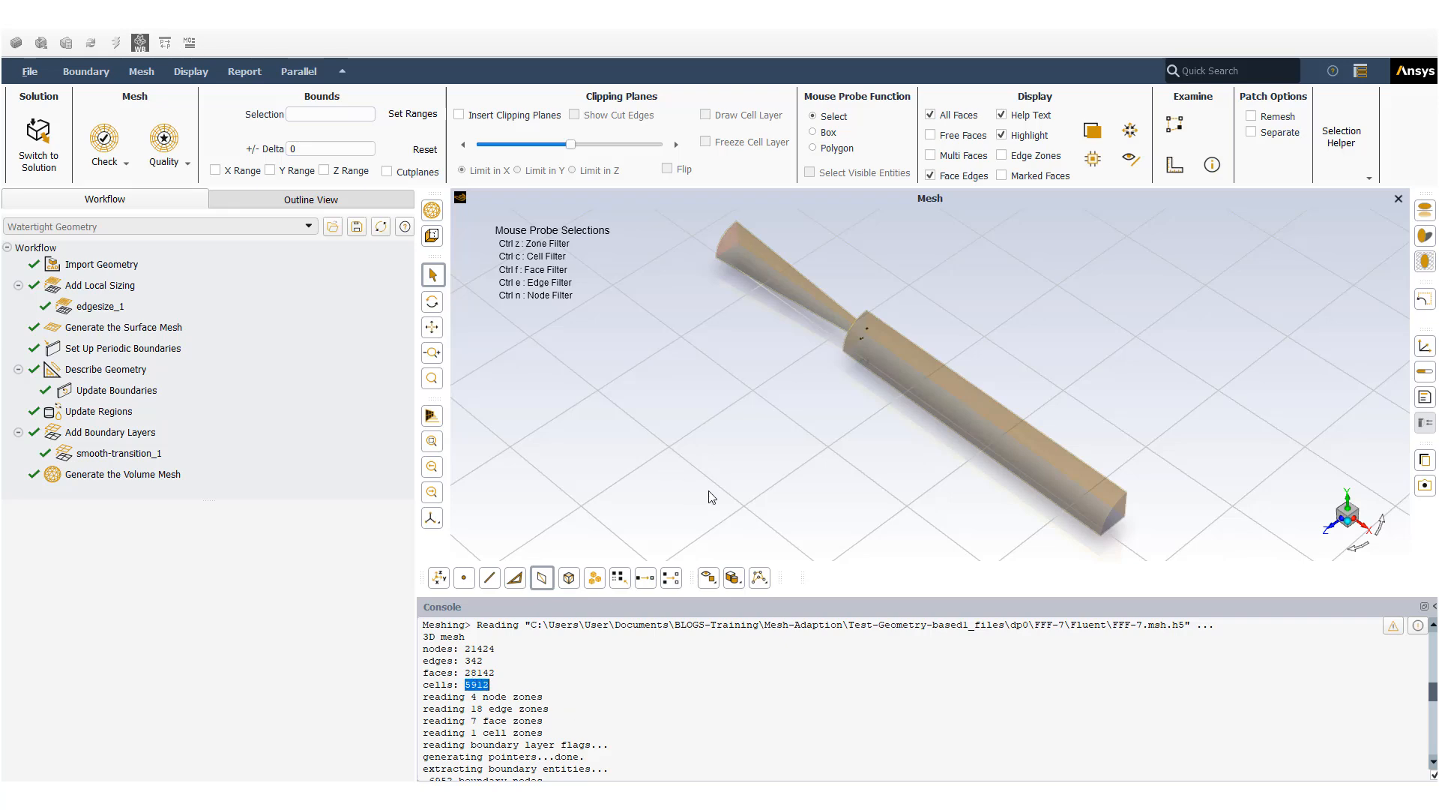
Step: Draw the full volume mesh from the Generate the Volume Mesh task and turn off the clipping plane
left_click_drag(753, 461, 1049, 502)
scroll(899, 440, "up", 5)
scroll(899, 439, "up", 4)
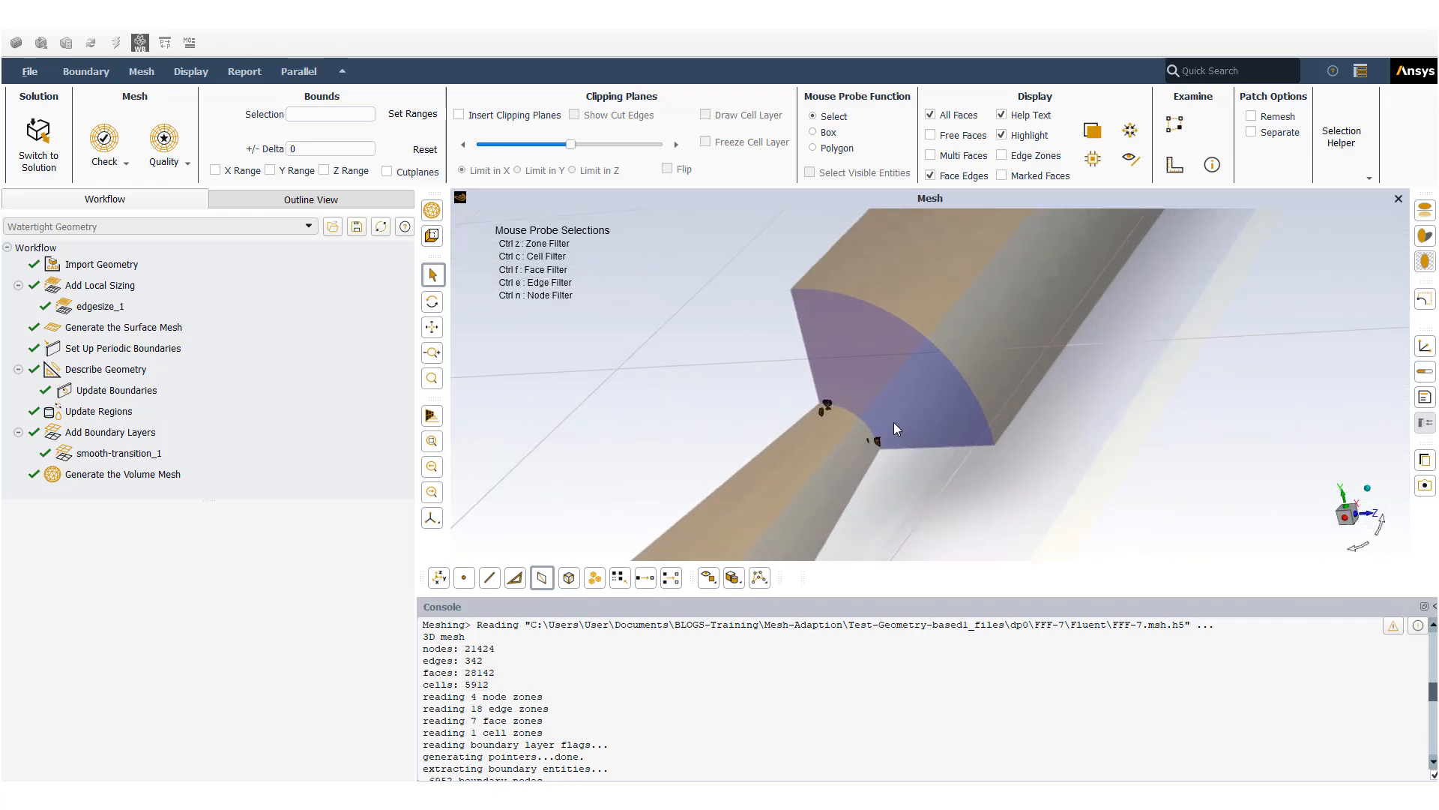
left_click(120, 473)
left_click(300, 773)
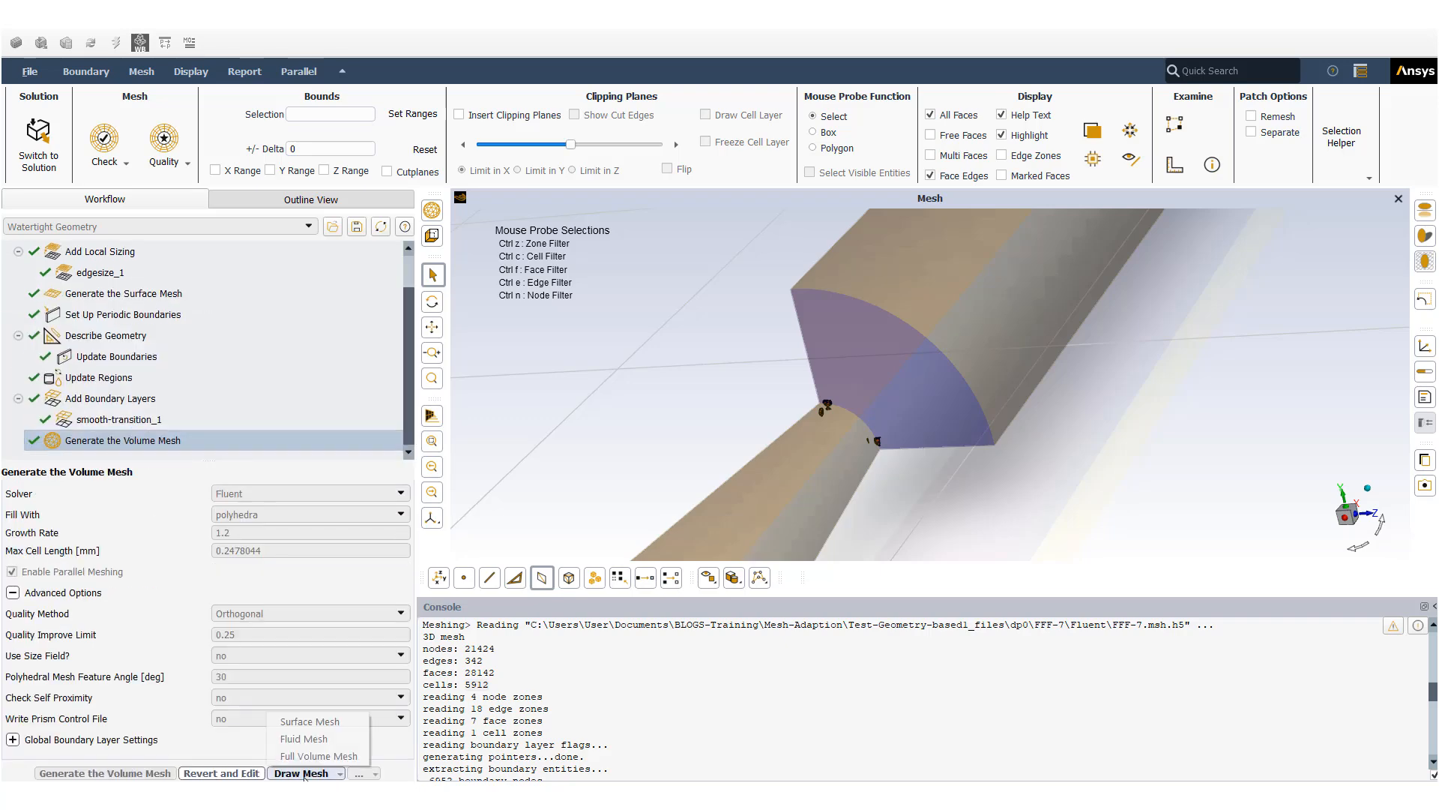
left_click(307, 756)
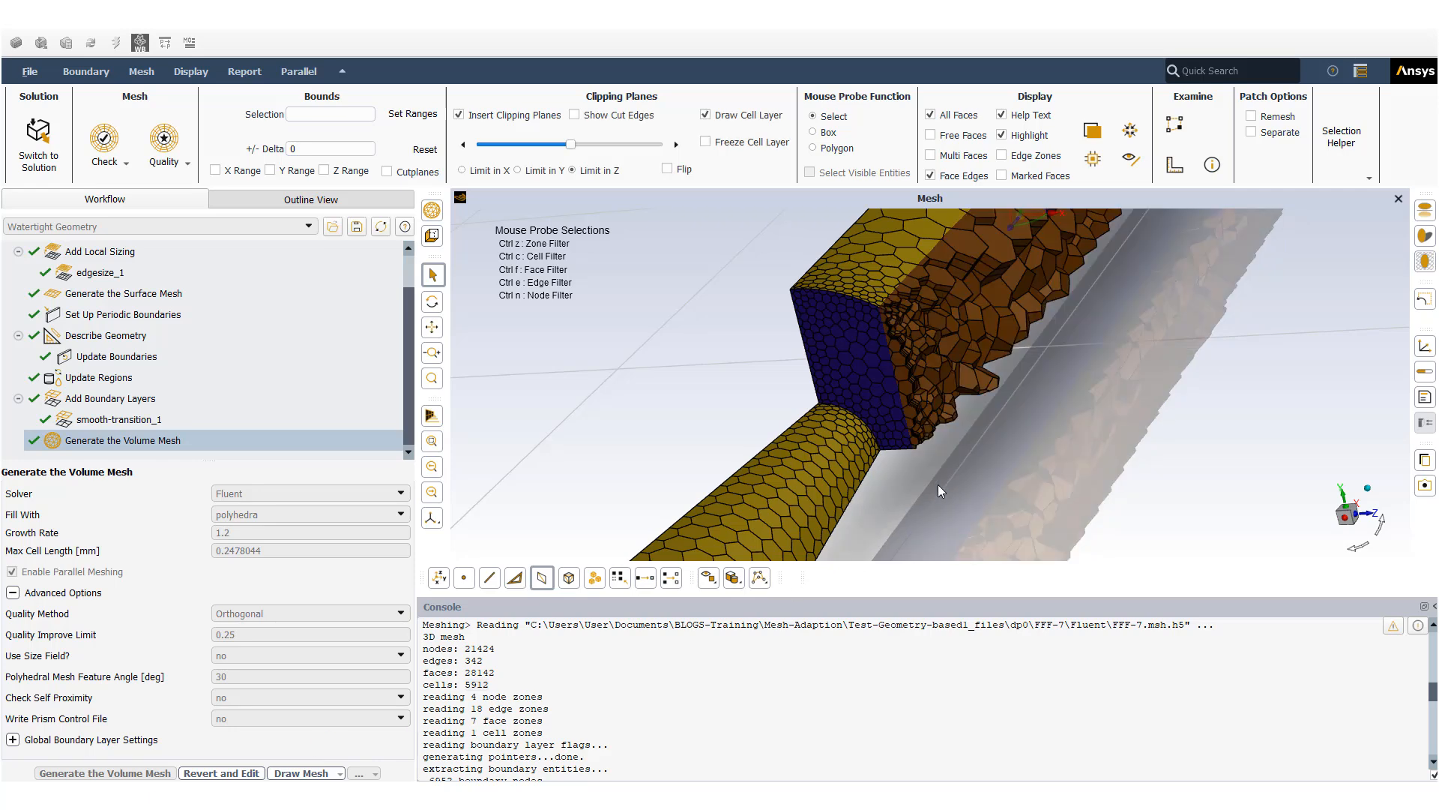
left_click(459, 114)
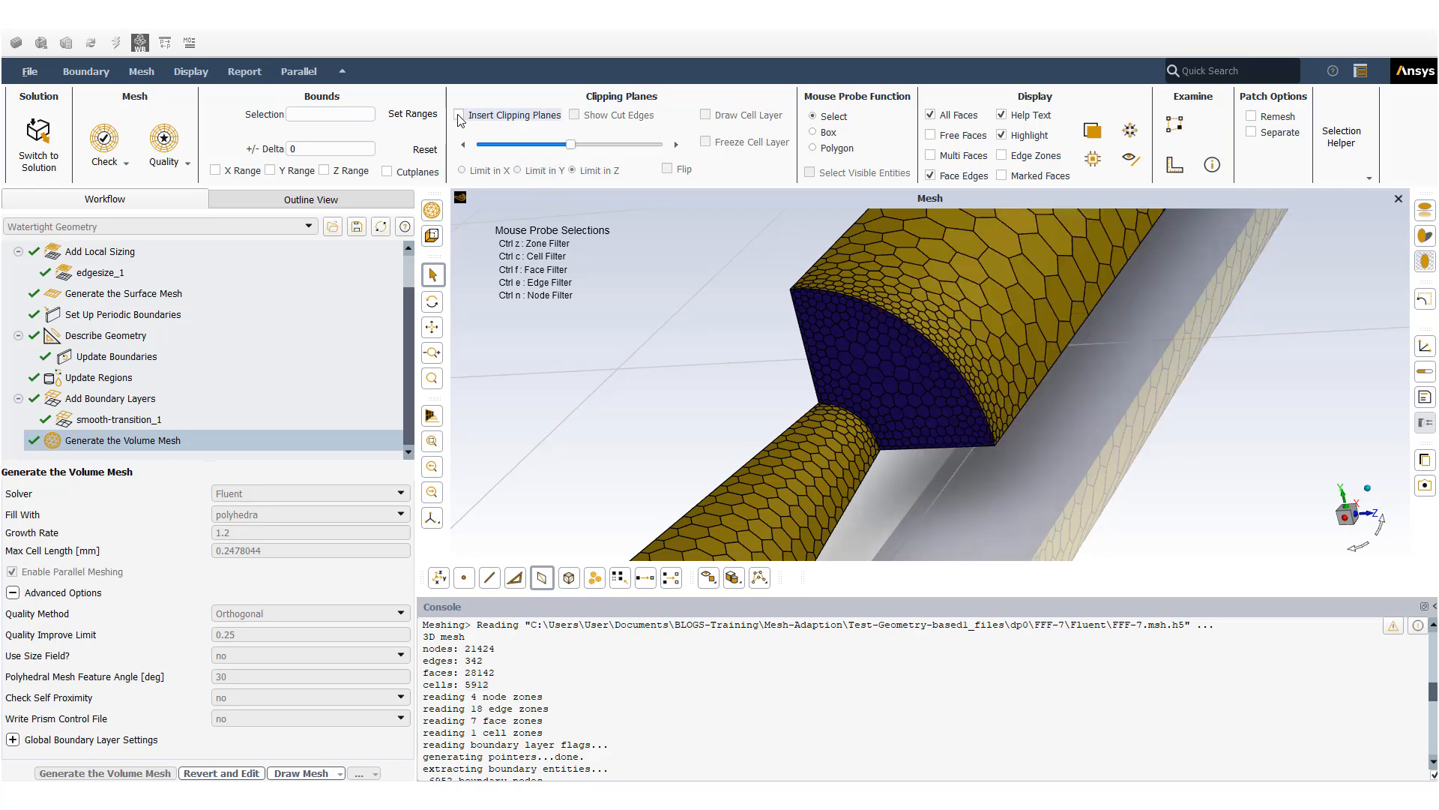
Step: Examine the polyhedral mesh on the curved faces and edges where the narrow section meets the large cylinder
scroll(862, 428, "up", 2)
scroll(874, 456, "up", 4)
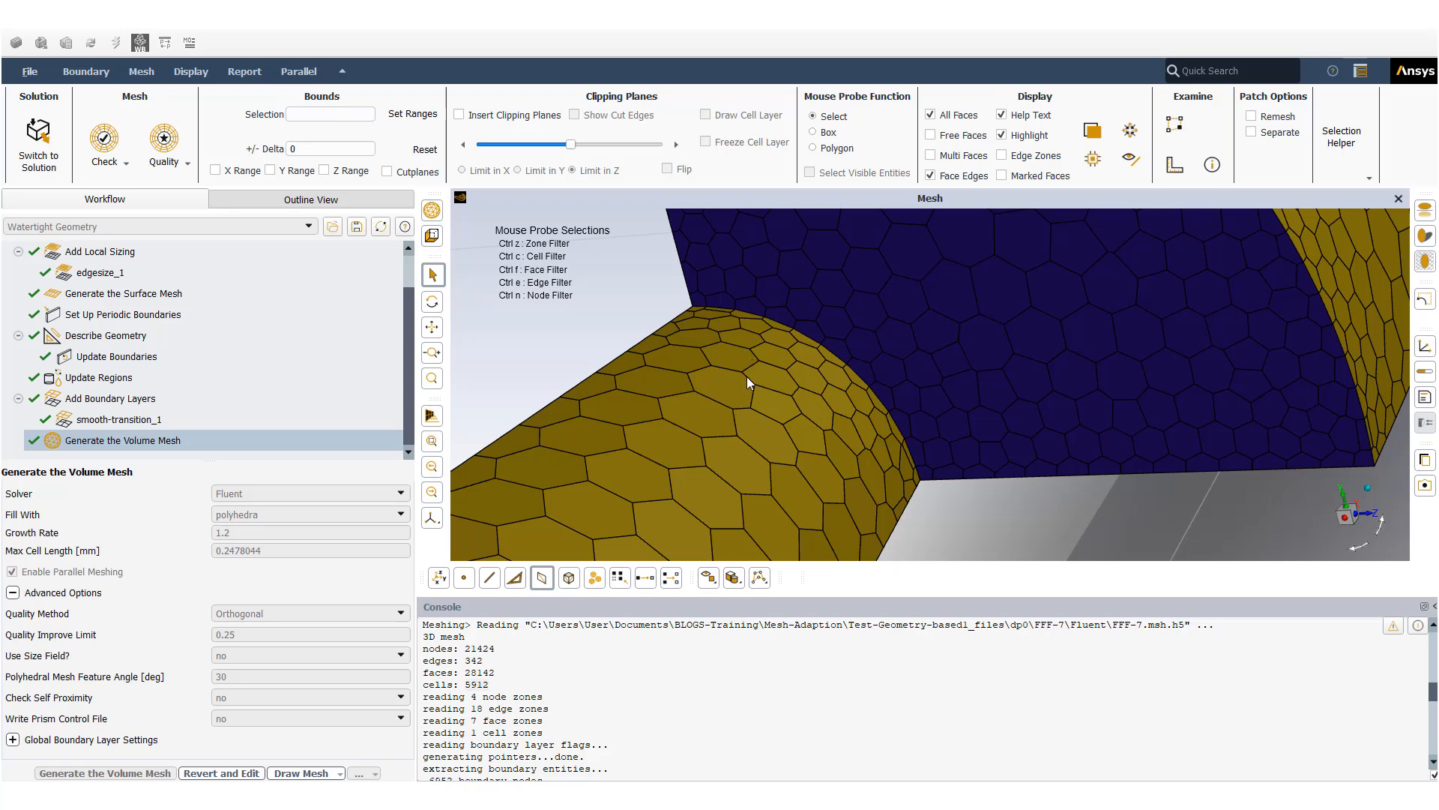
scroll(789, 380, "down", 5)
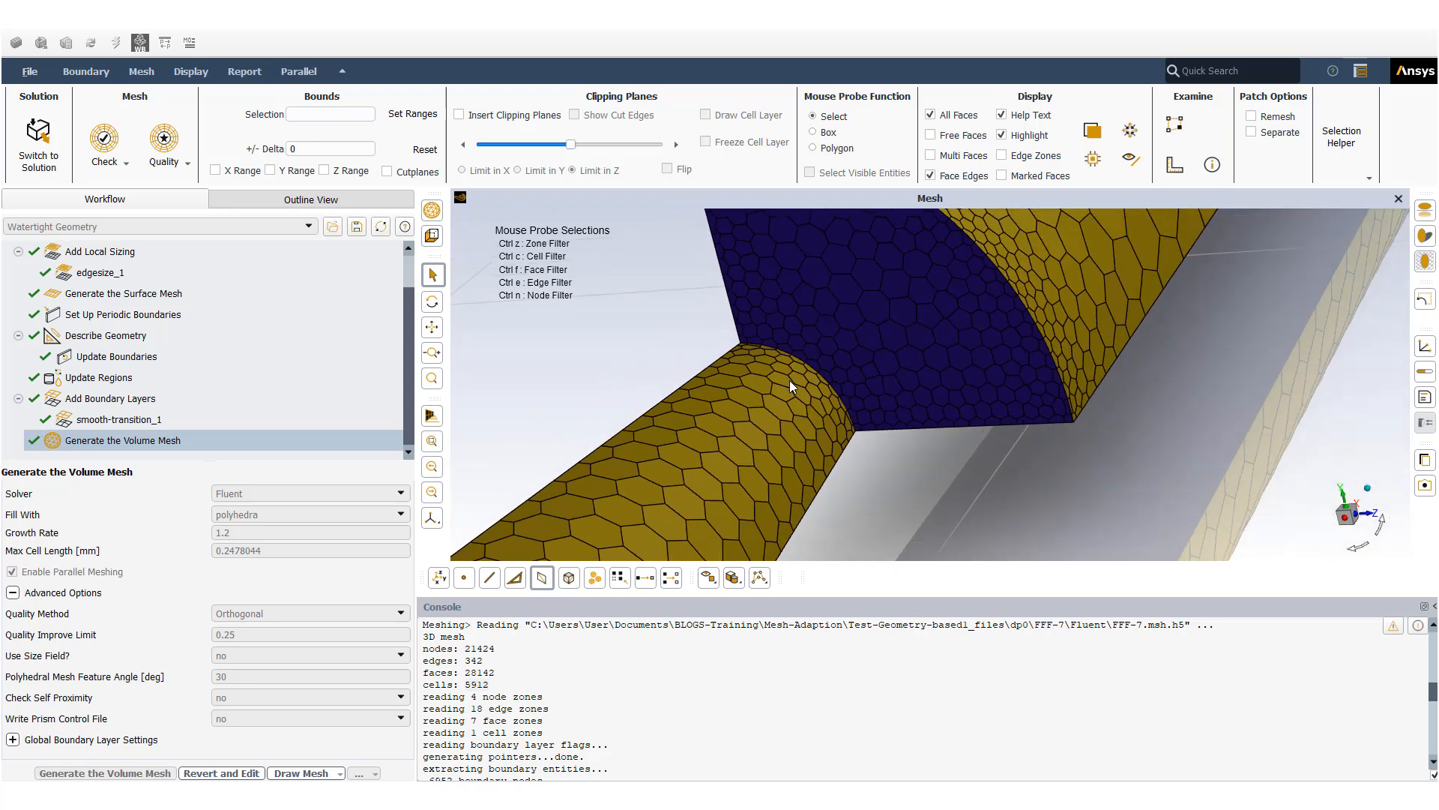
scroll(789, 380, "down", 2)
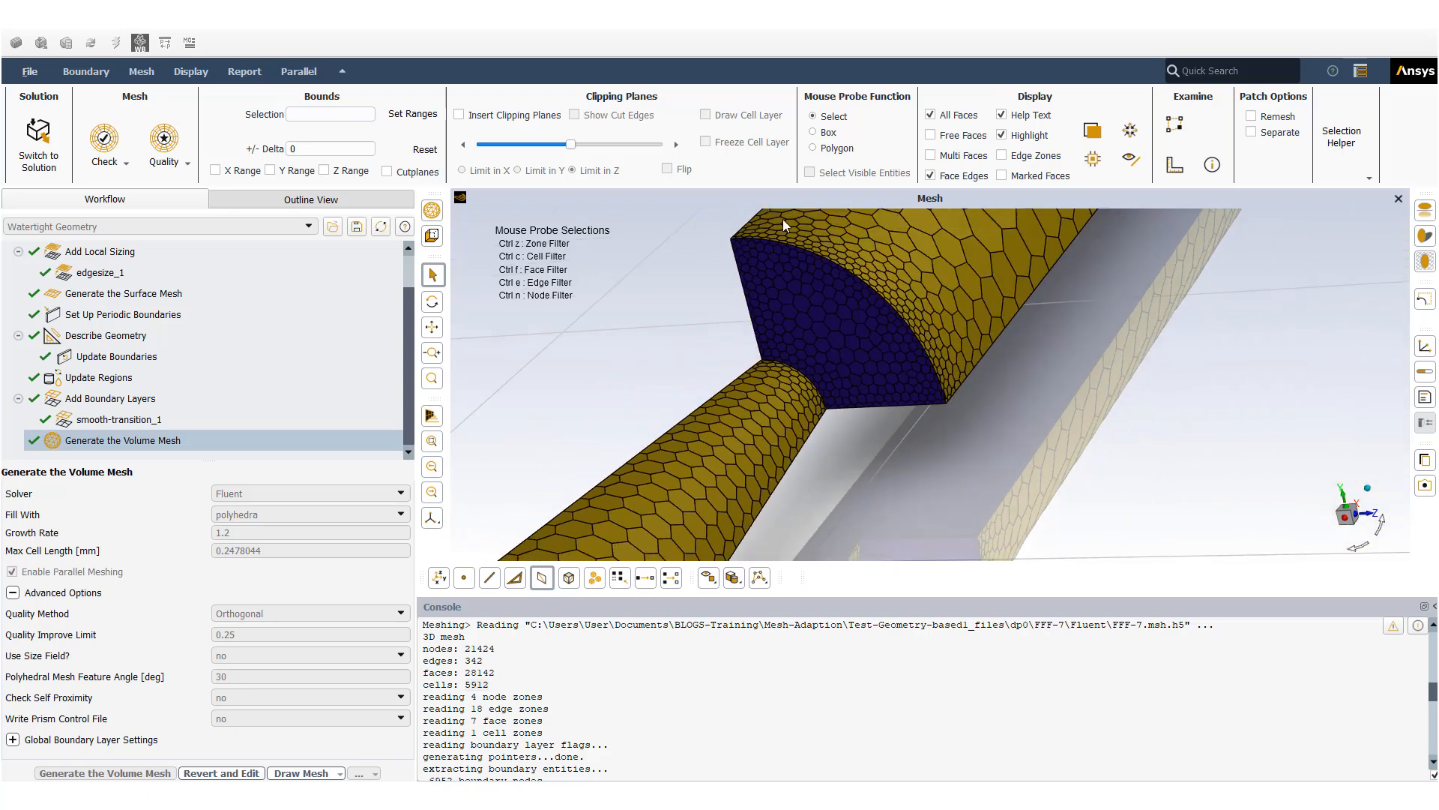
scroll(782, 219, "up", 6)
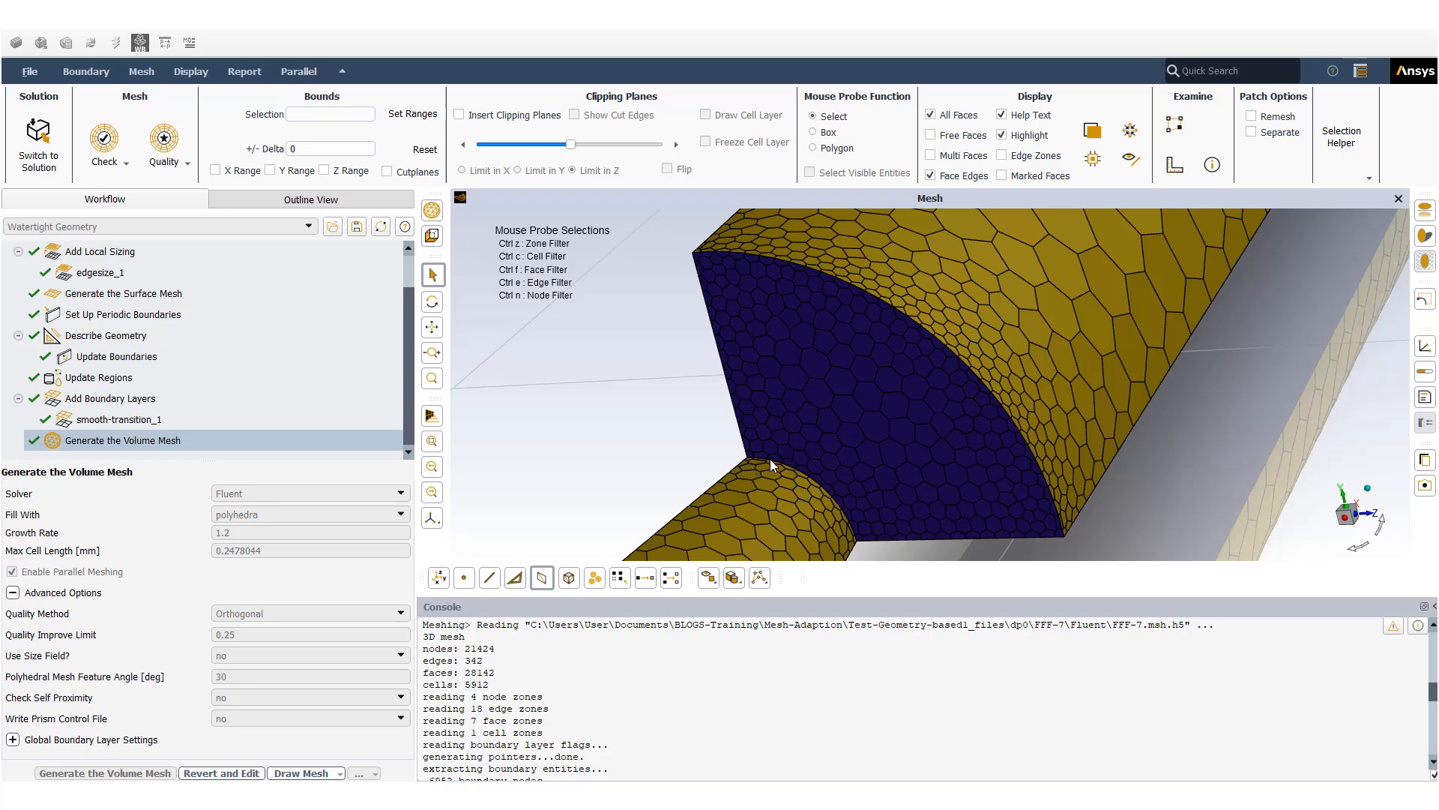
left_click_drag(782, 438, 717, 390)
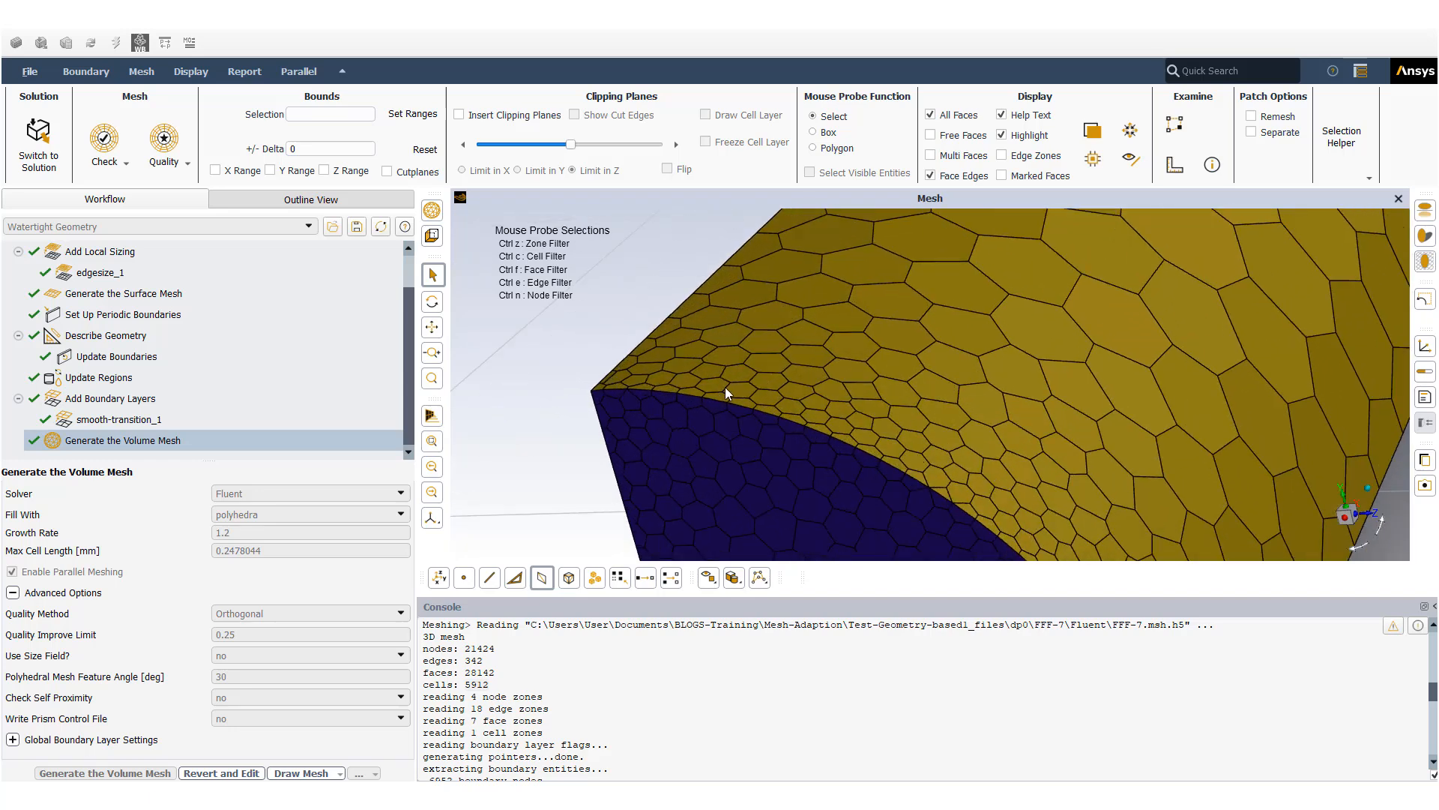
scroll(726, 387, "down", 6)
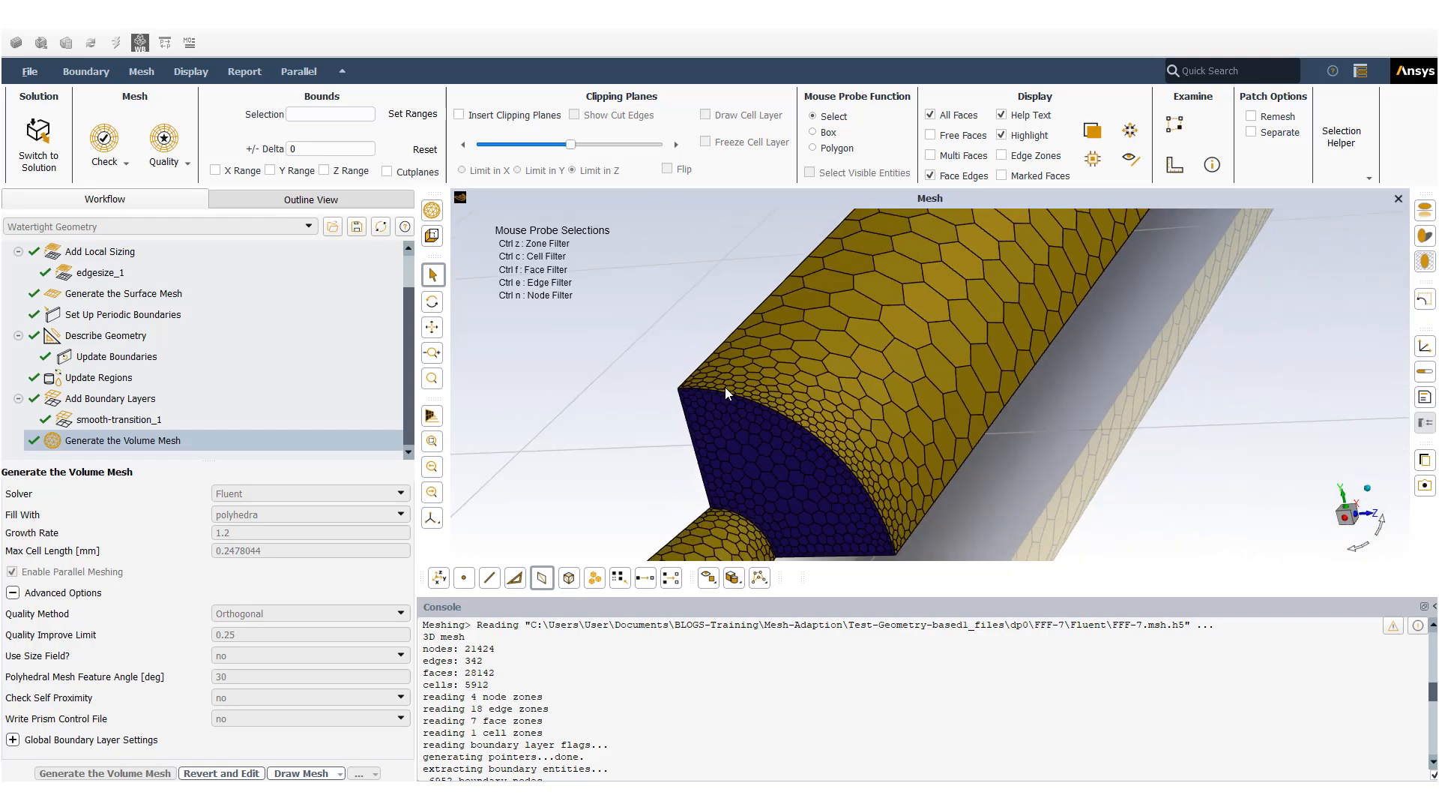
scroll(726, 391, "down", 2)
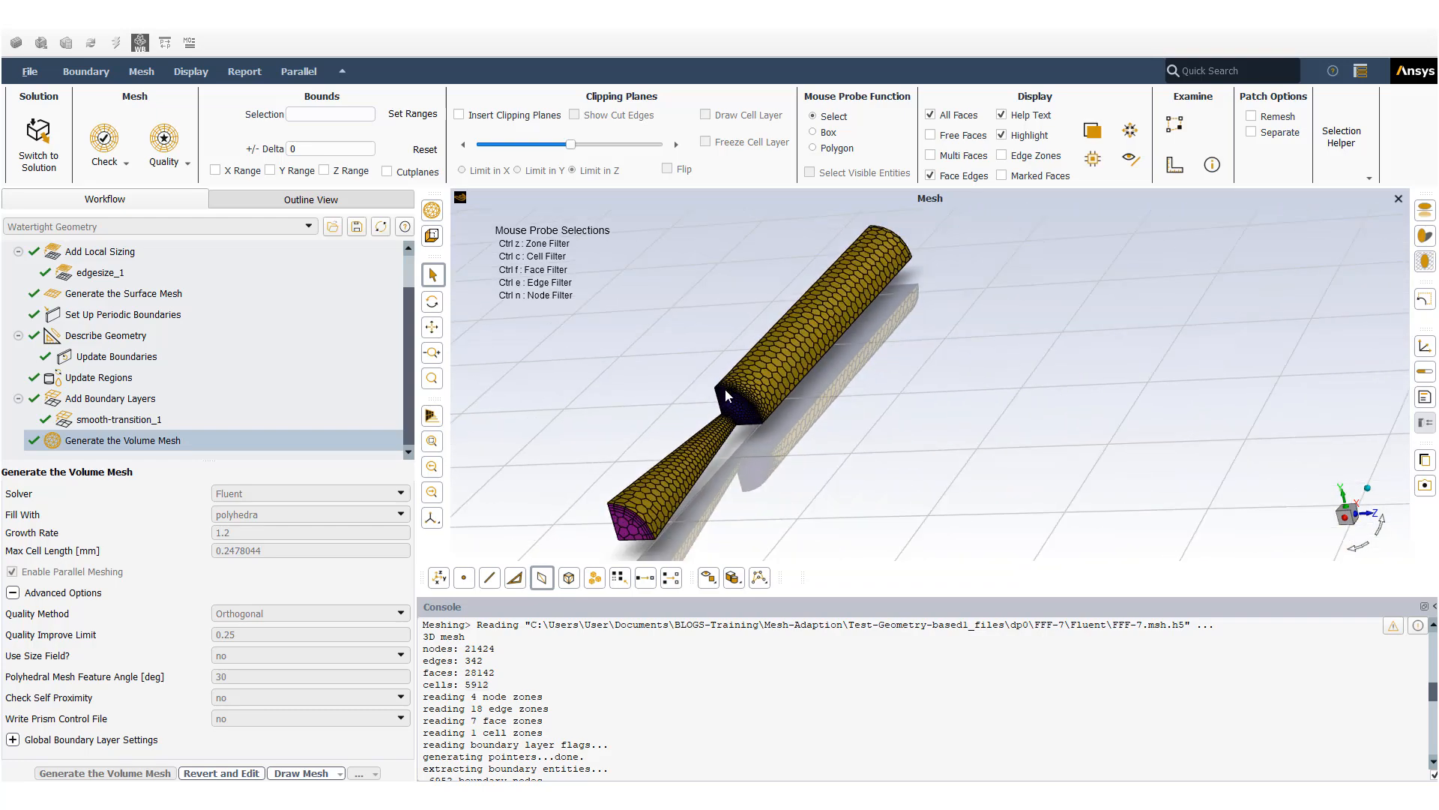
left_click_drag(726, 389, 743, 462)
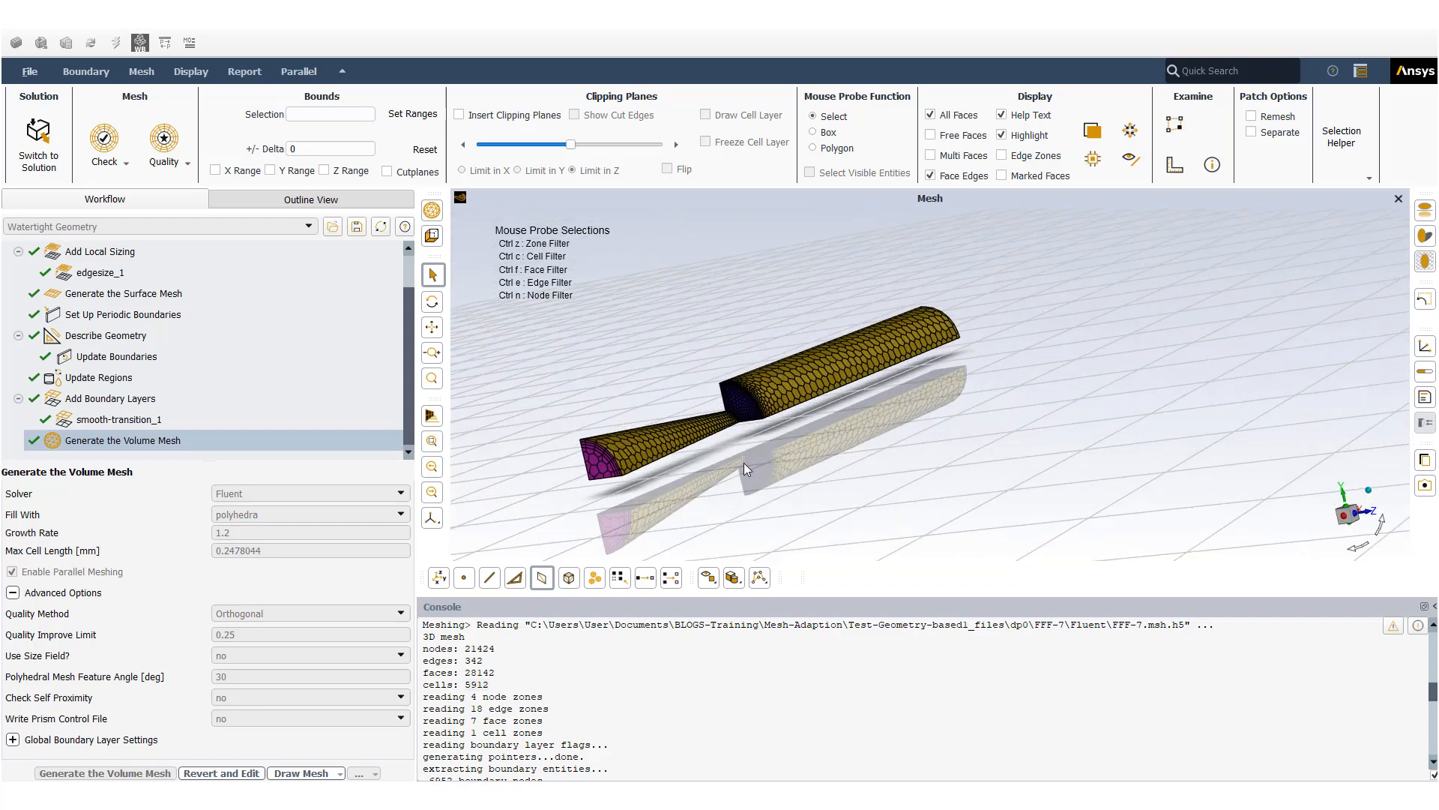
Step: Recheck the cell count in the console and quit the meshing session
double_click(476, 683)
left_click(516, 686)
left_click(1419, 31)
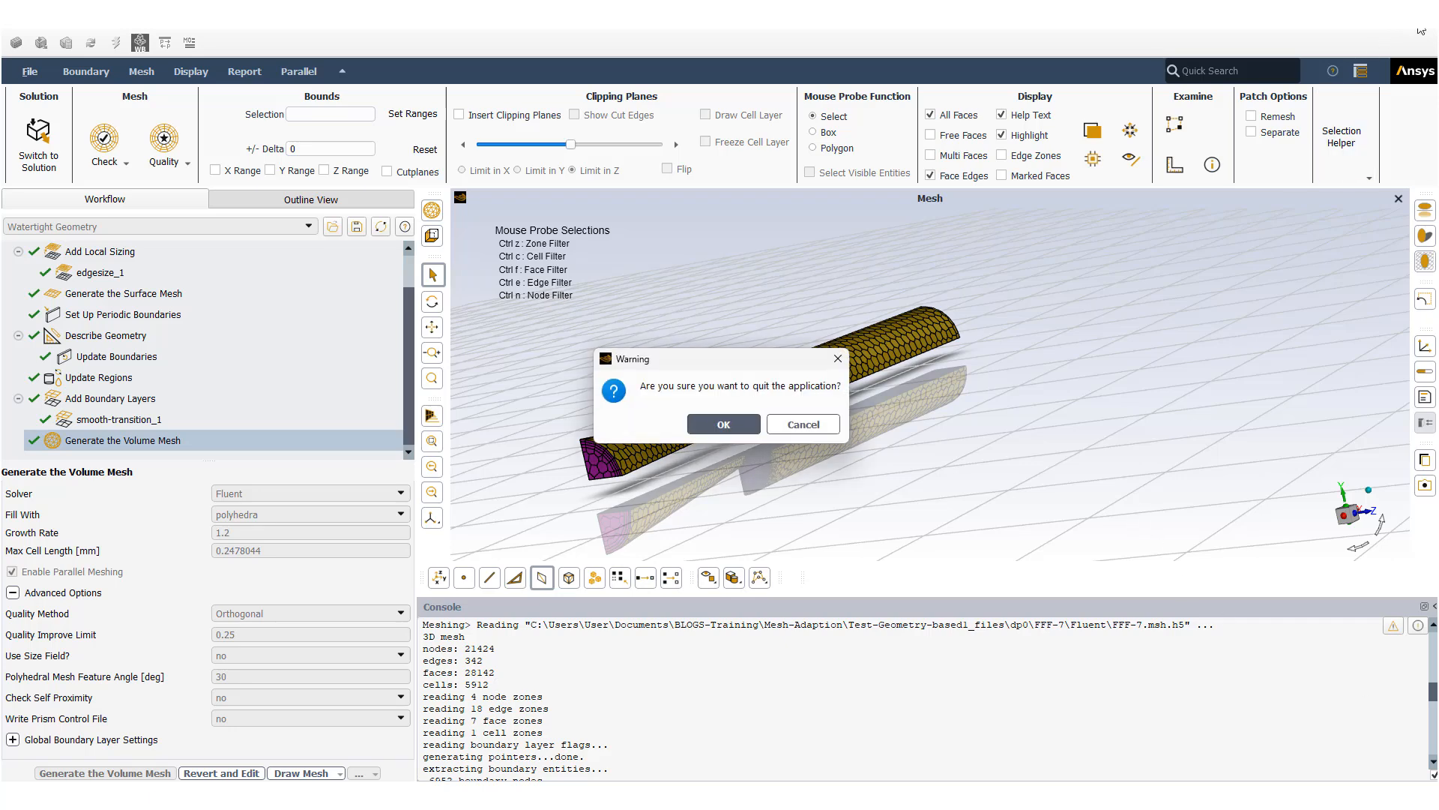
left_click(744, 430)
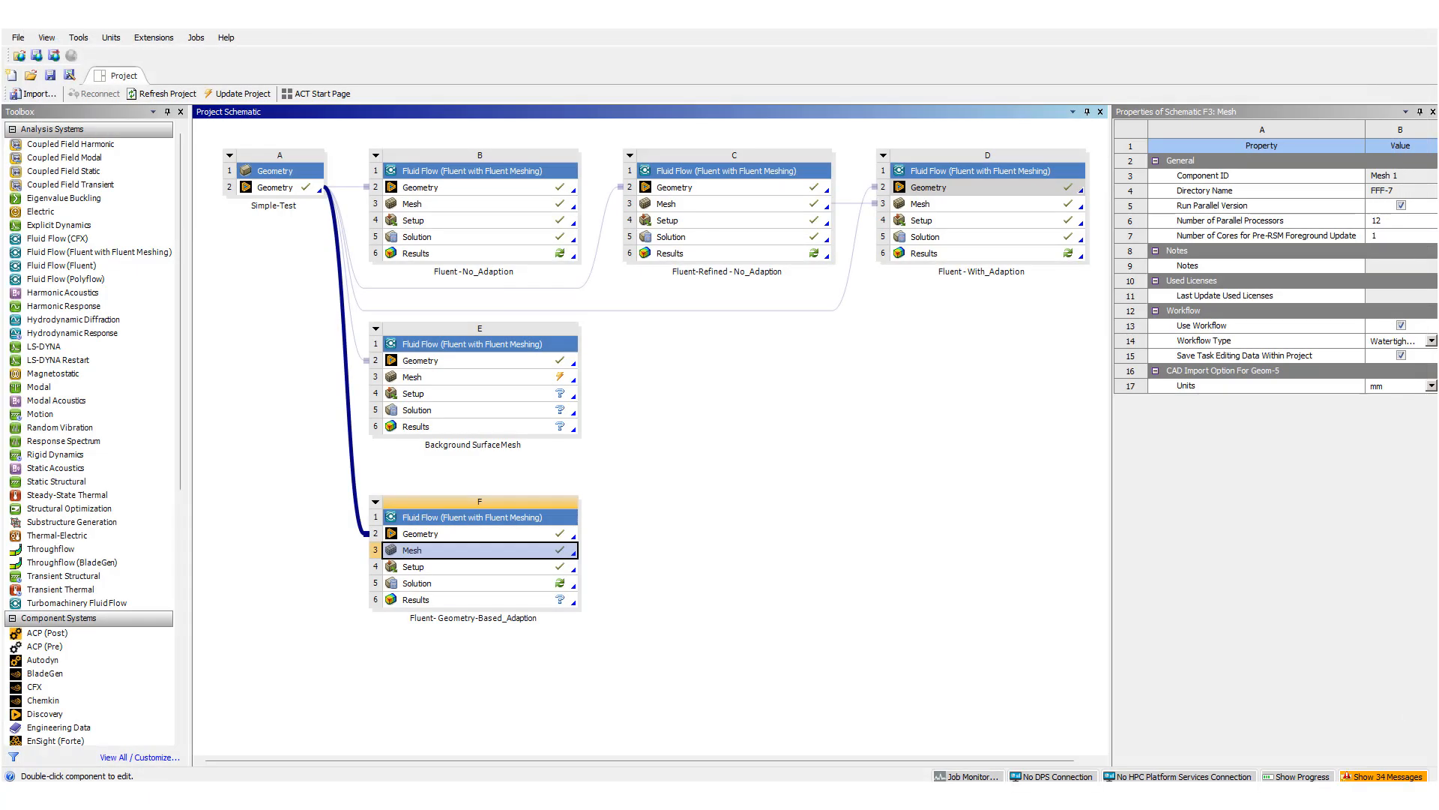
Step: Open the Setup of the Fluent-Geometry-Based_Adaption system in Fluent with the launcher's existing settings
left_click(721, 556)
double_click(500, 572)
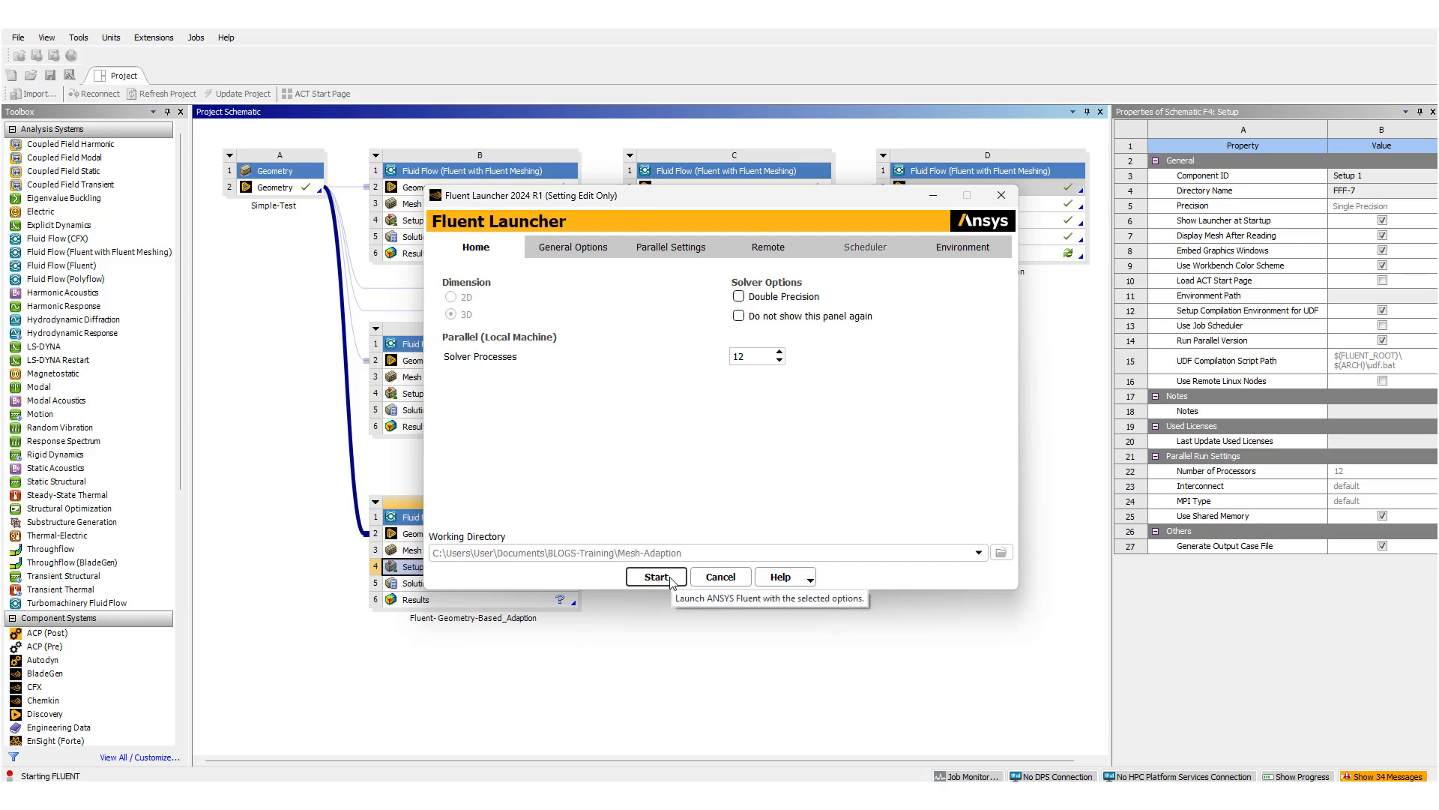
left_click(656, 577)
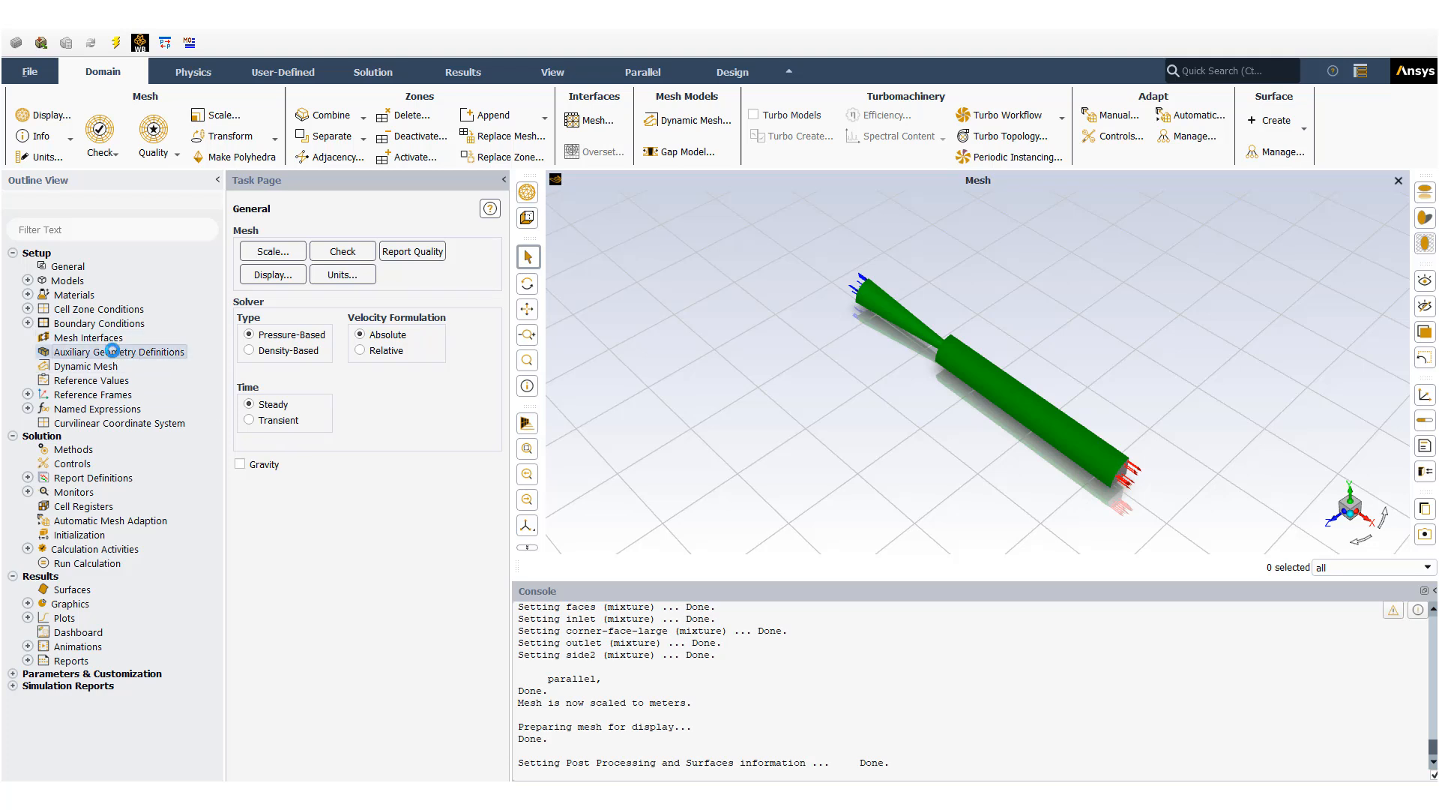
Step: Start a new auxiliary geometry definition and set its type to Surface Mesh
right_click(114, 356)
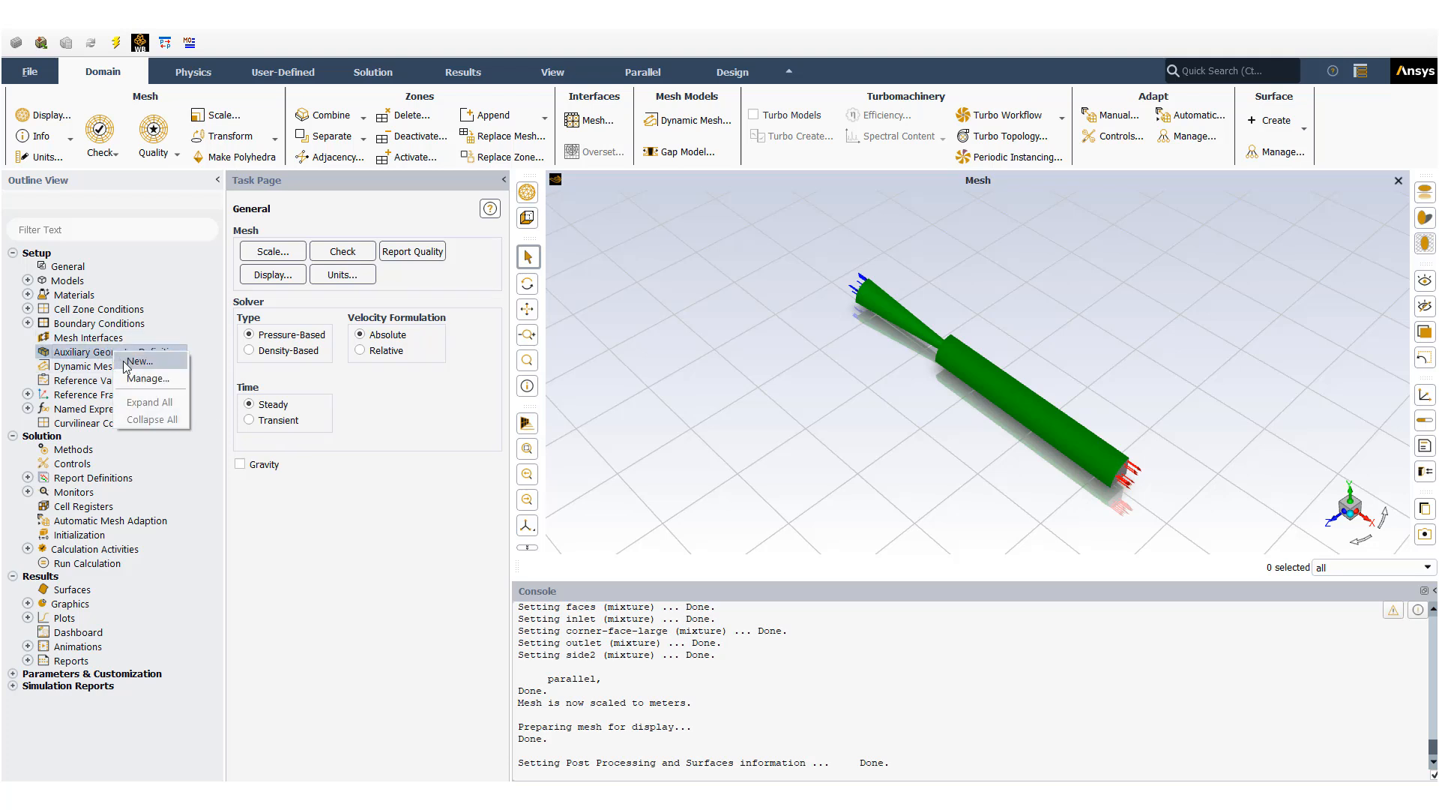
left_click(139, 362)
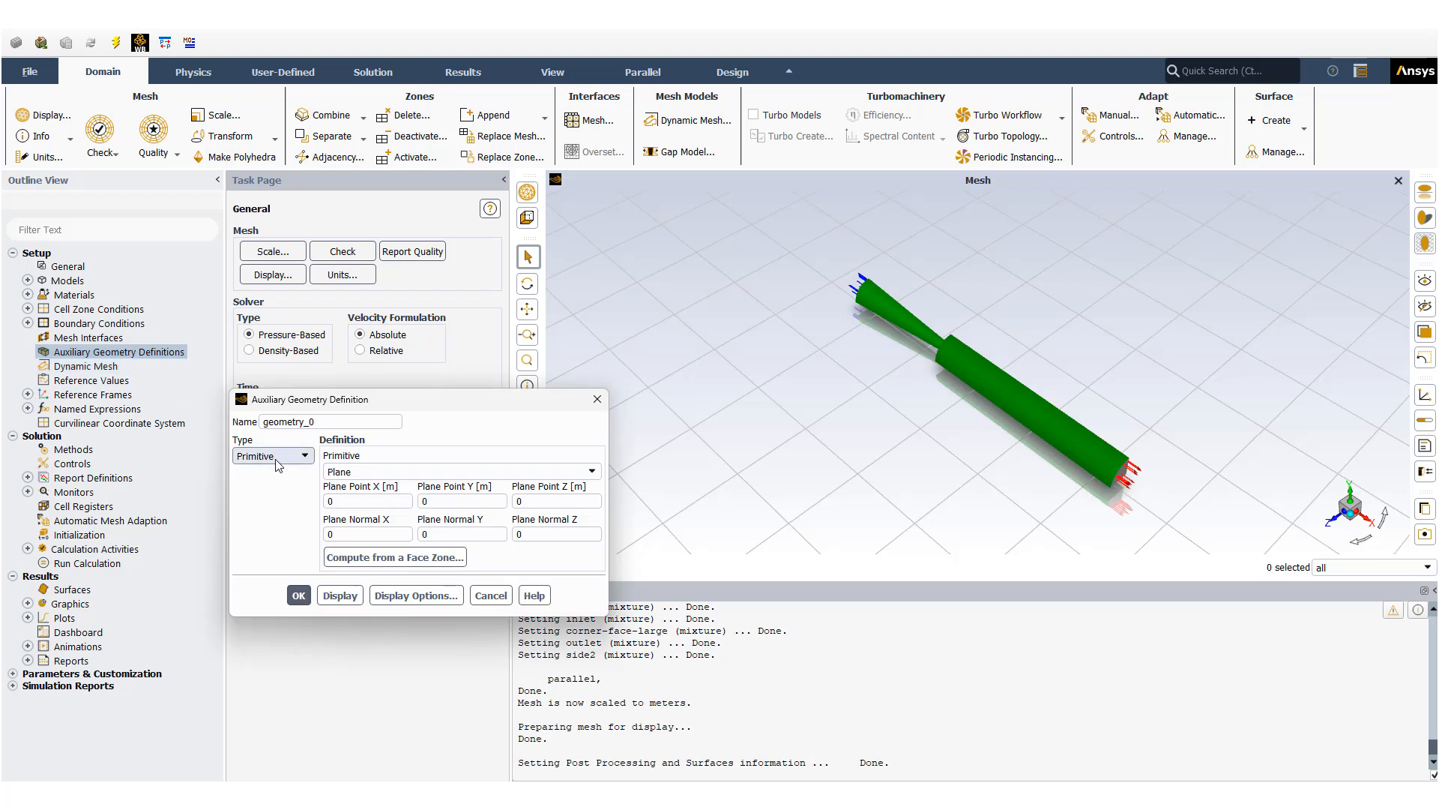
left_click(278, 465)
left_click(277, 495)
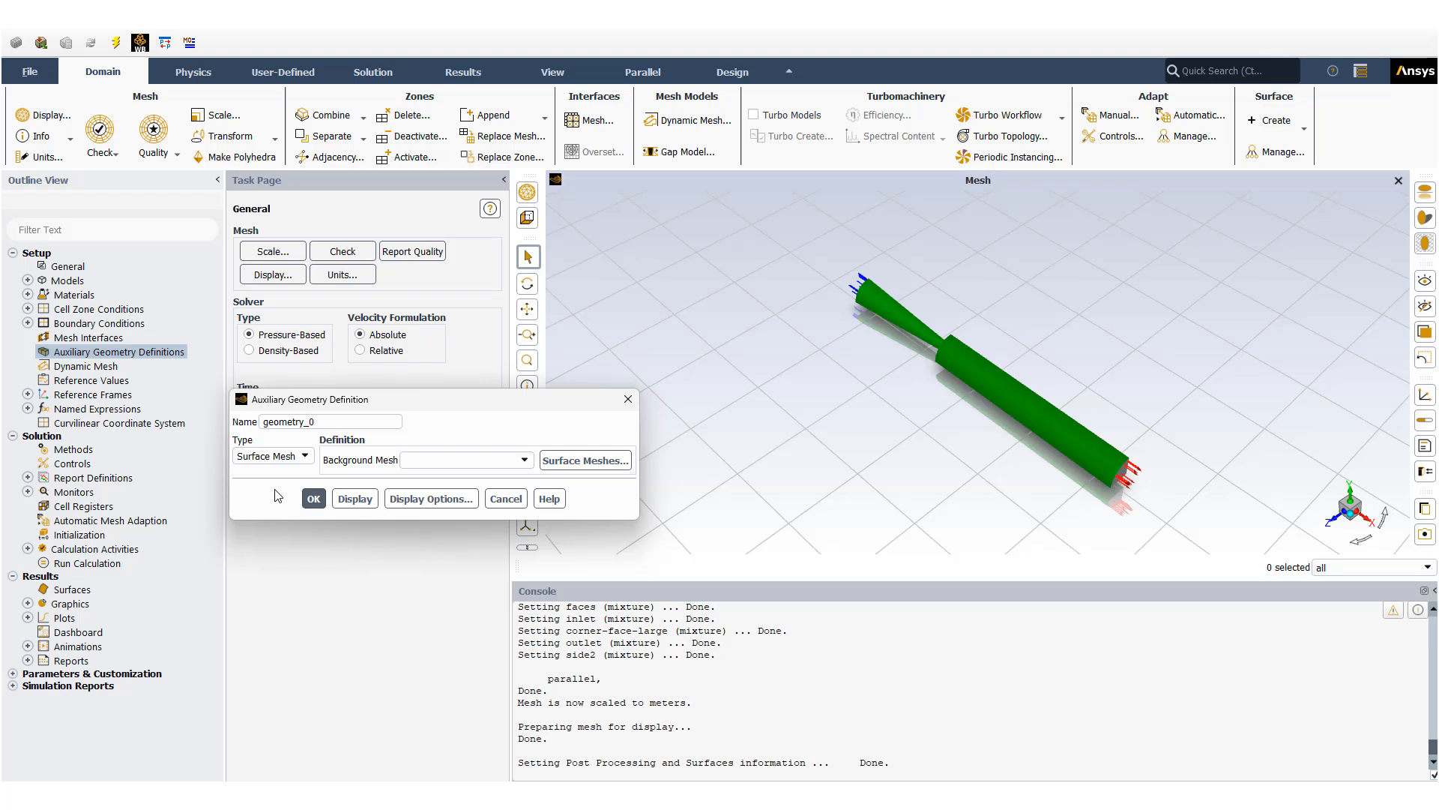
Step: Browse for a background surface mesh to read and select Geom-5.msh.gz in the Test-Geometry-based1_files folder
left_click(585, 460)
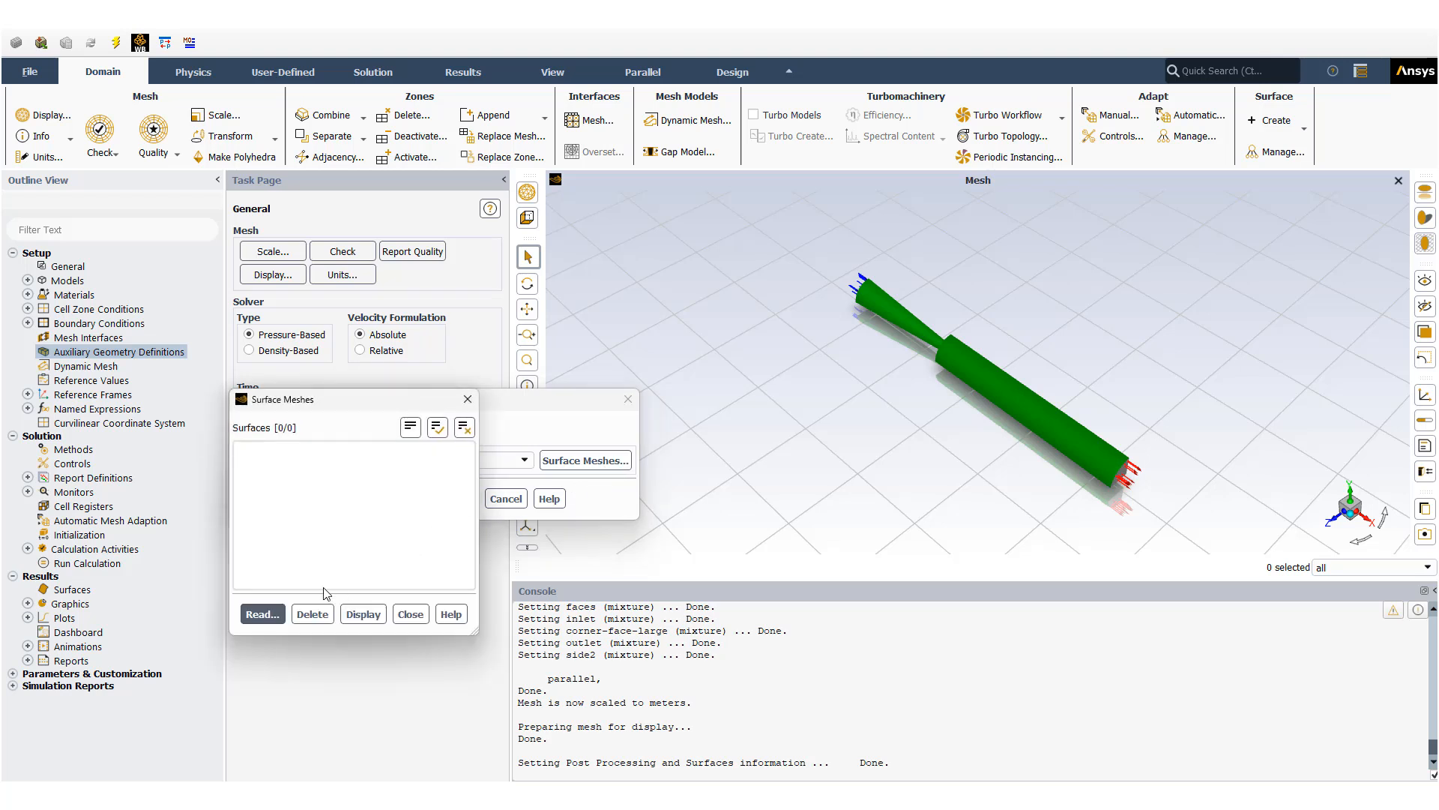
left_click(262, 616)
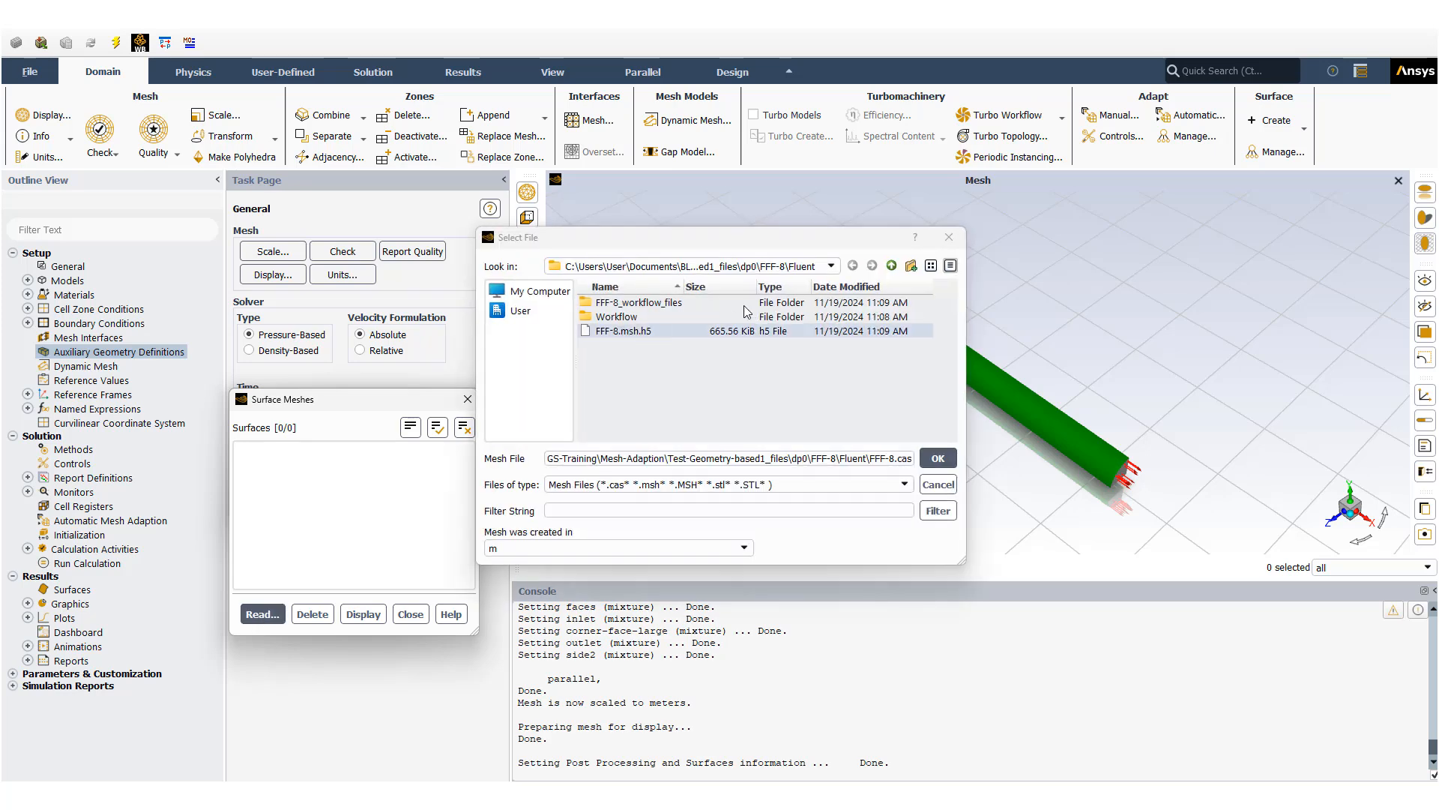
left_click(891, 266)
left_click(891, 266)
left_click(891, 266)
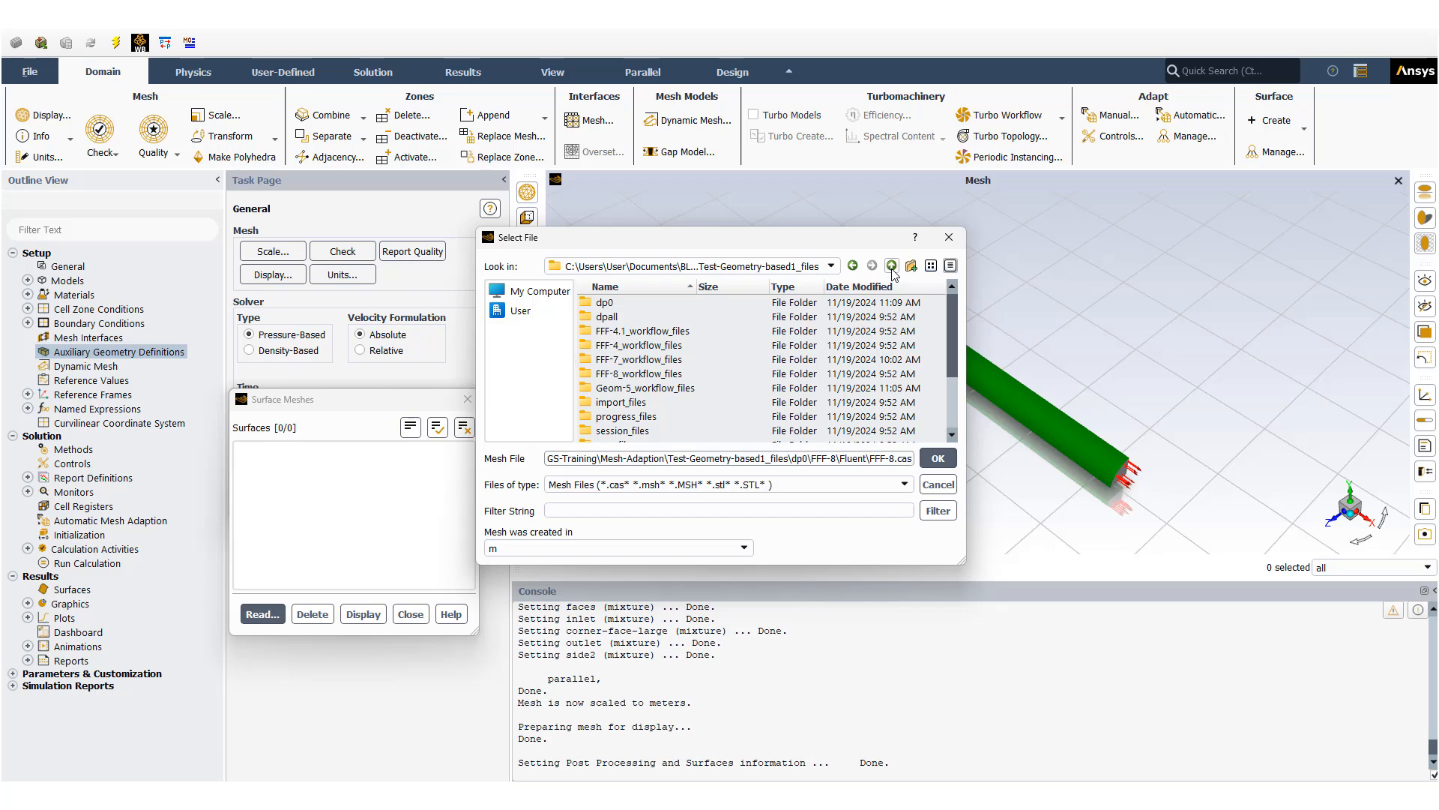
left_click(682, 395)
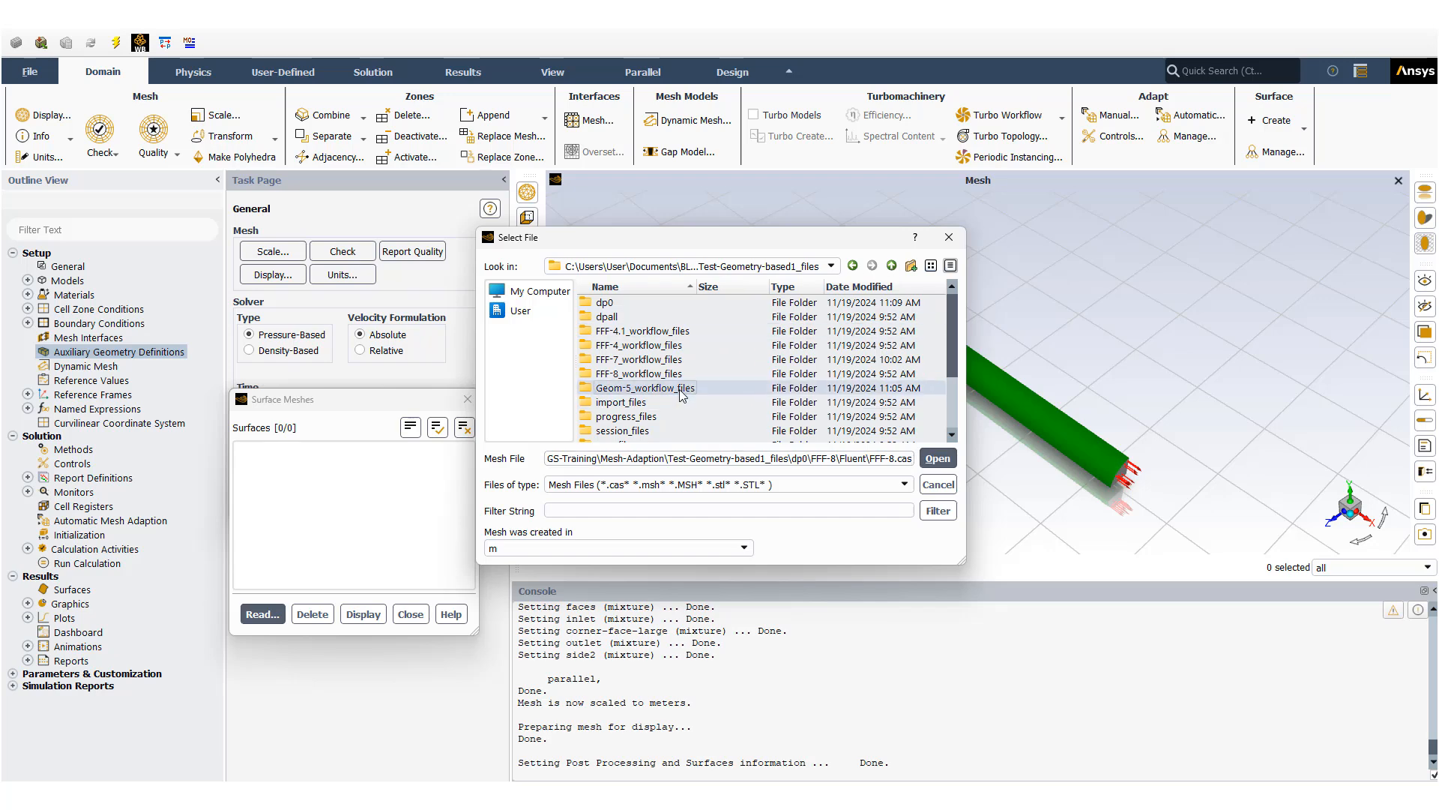
scroll(675, 408, "down", 2)
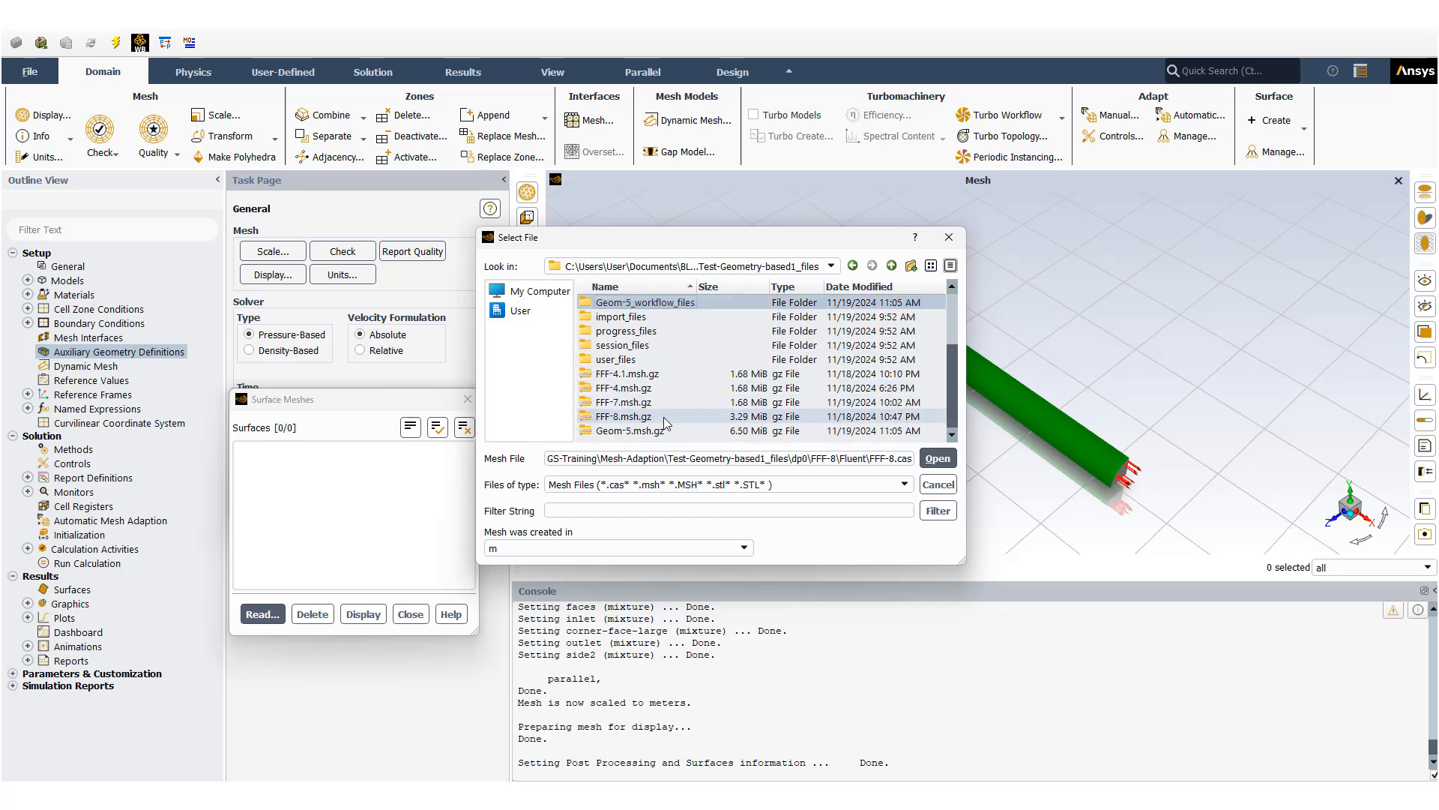
left_click(660, 431)
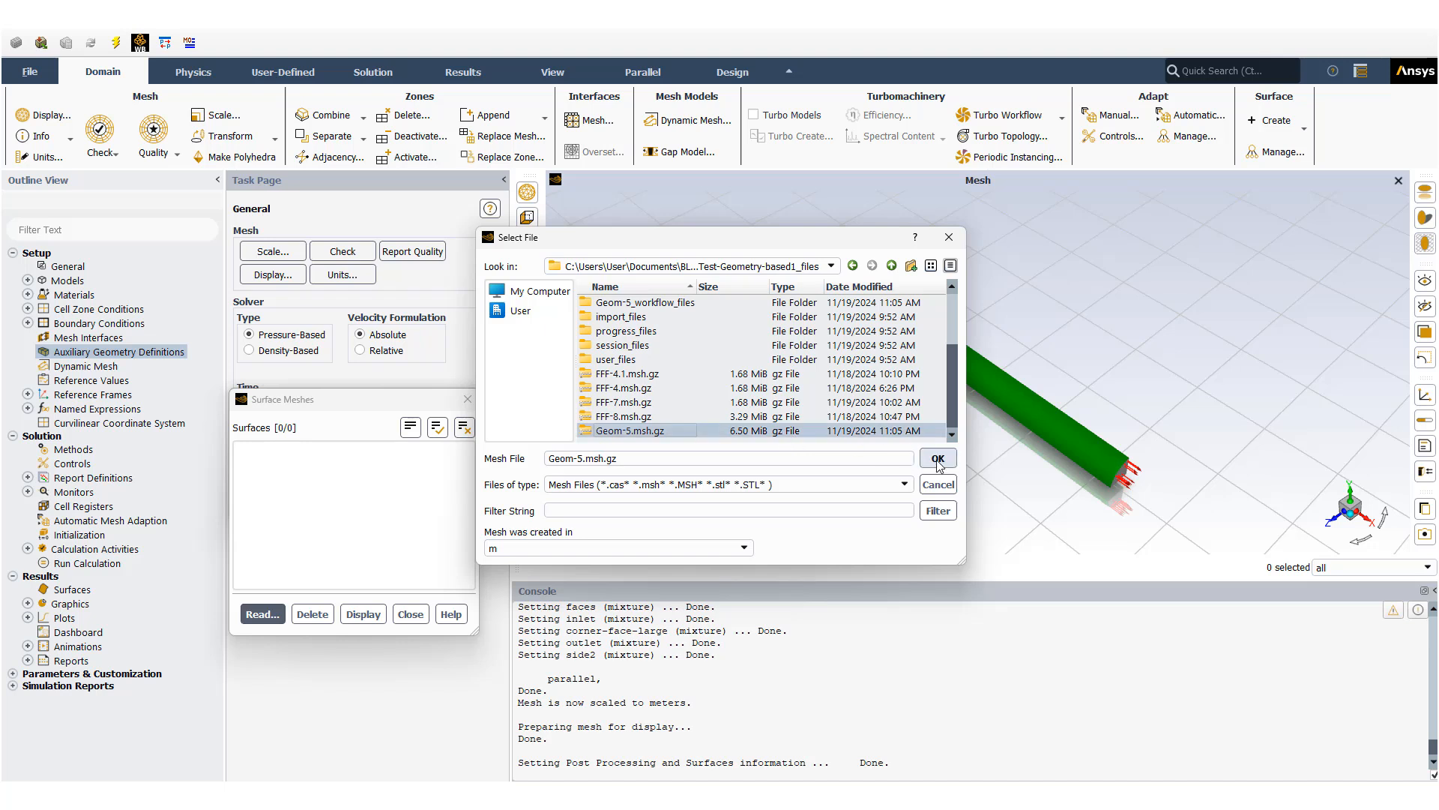
Step: Set the mesh's creation unit to mm, read in the surface mesh, and return to the geometry definition
left_click(646, 555)
left_click(635, 591)
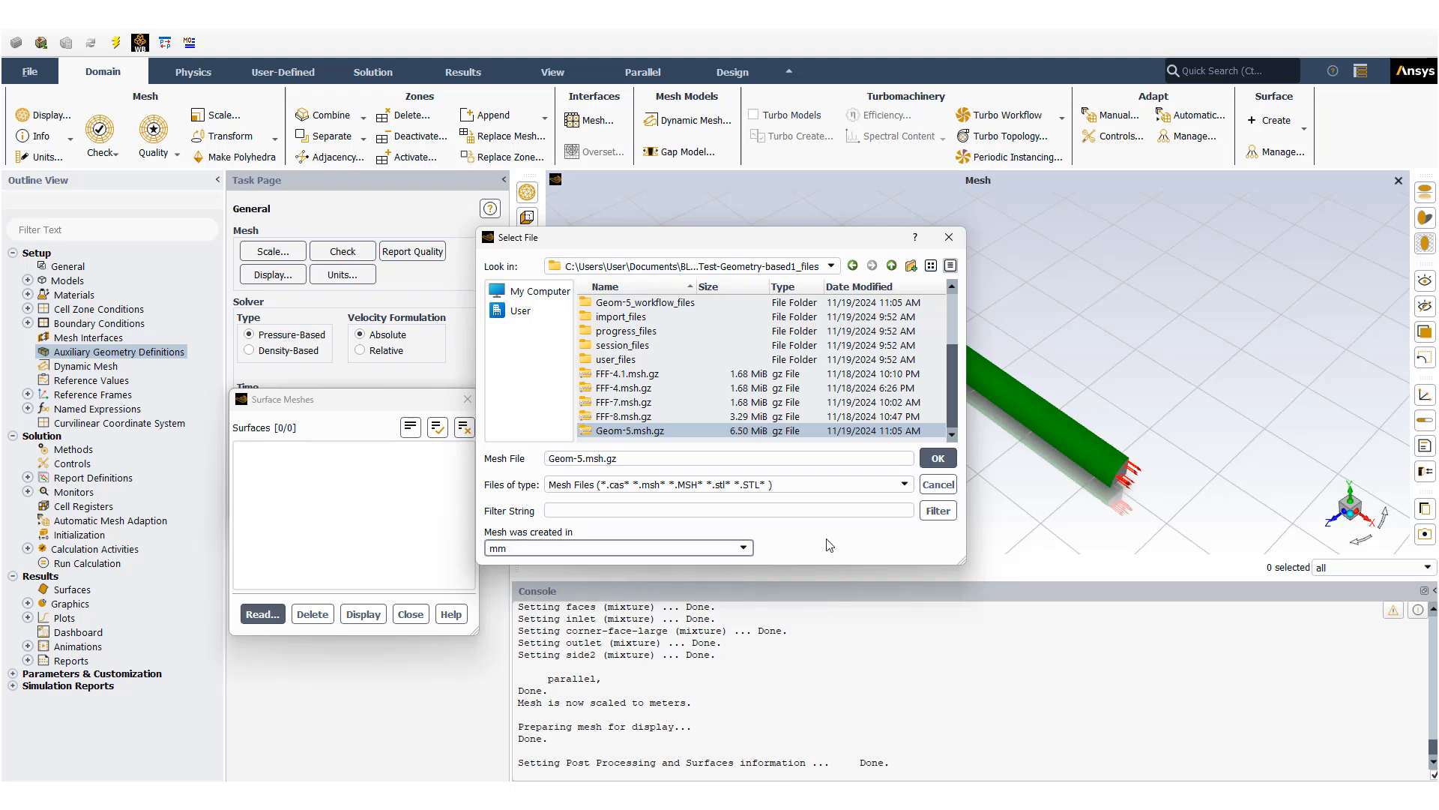
left_click(938, 459)
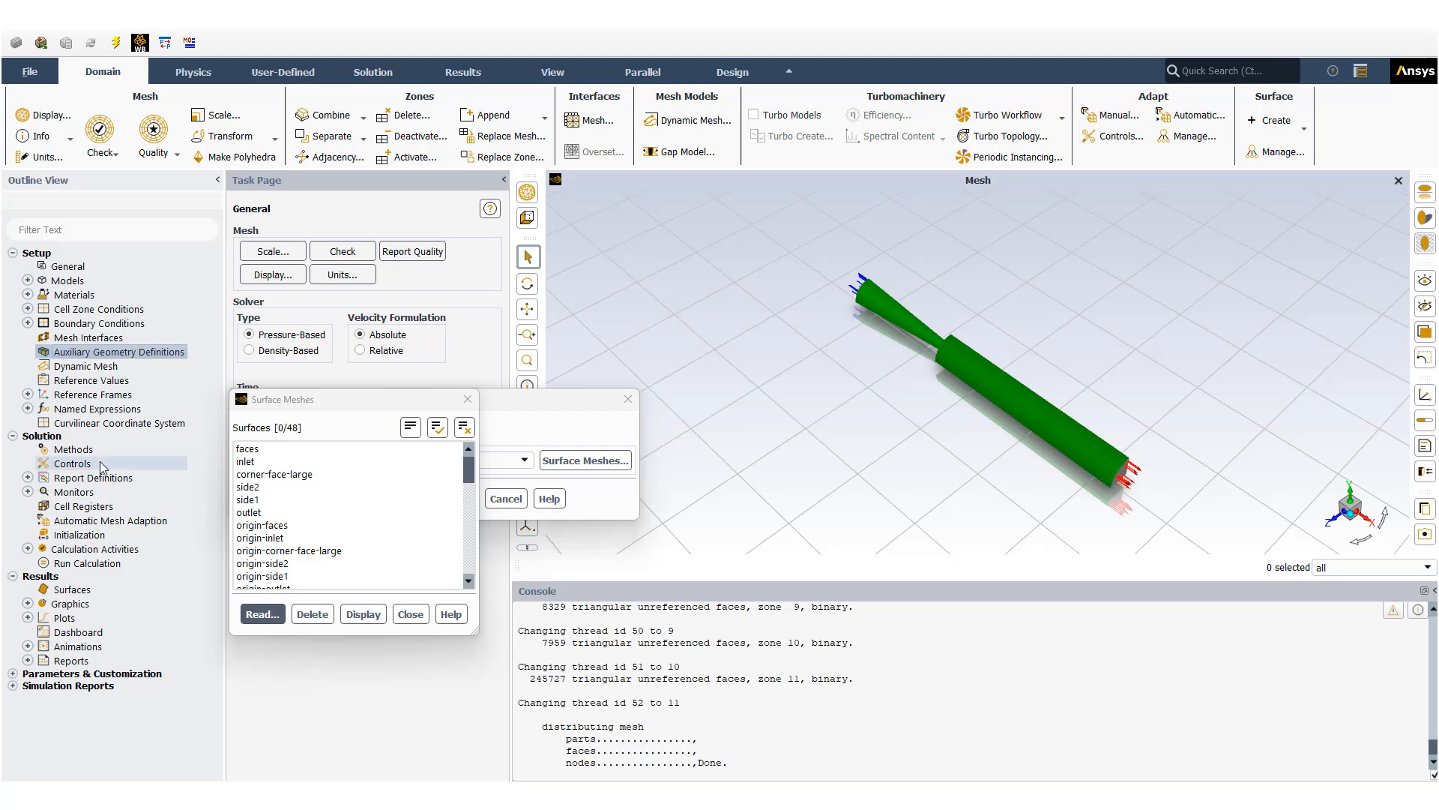
left_click(409, 615)
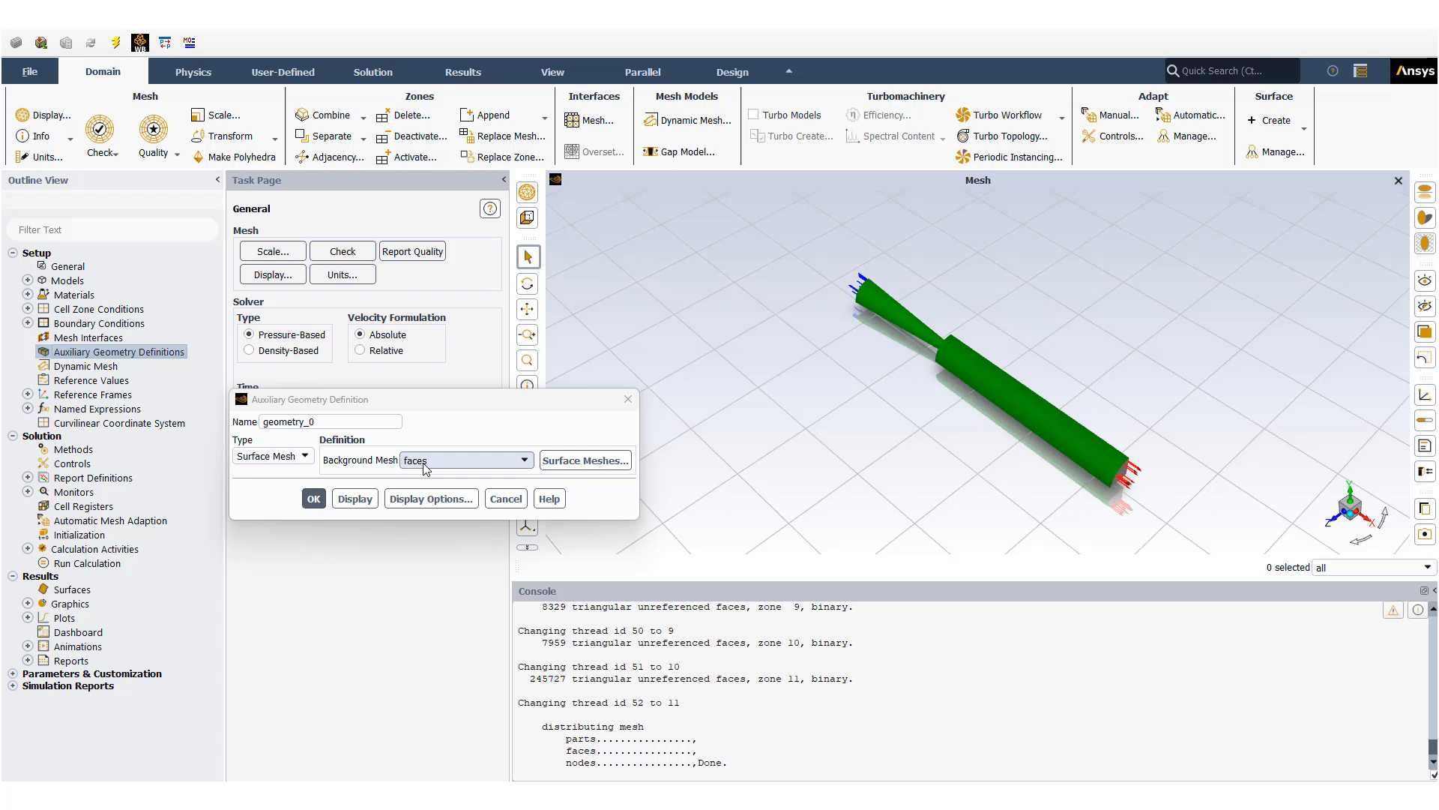
Step: Name the auxiliary geometry geometry_face and create it with faces as the background mesh
left_click(336, 424)
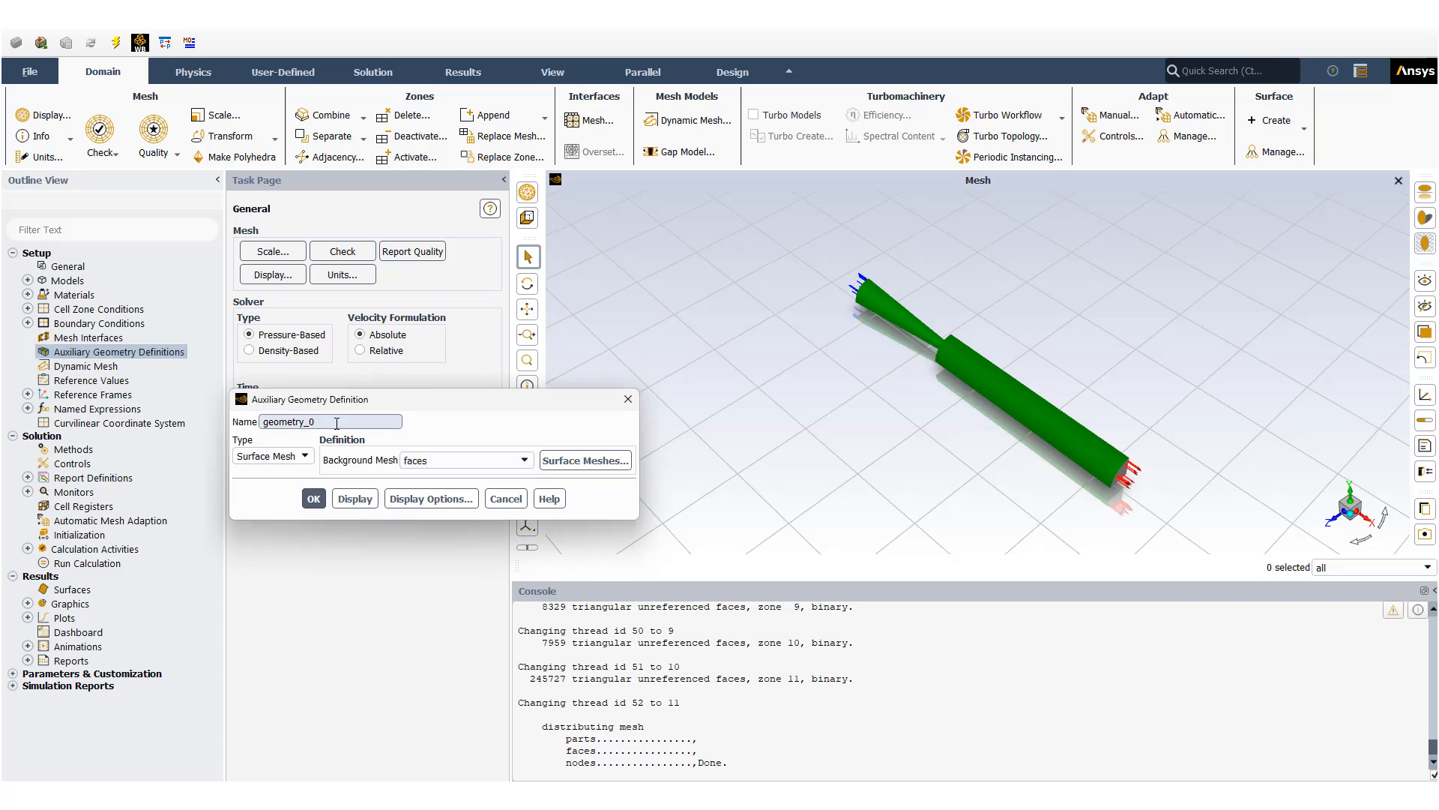
key("BackSpace")
type("face")
left_click(316, 505)
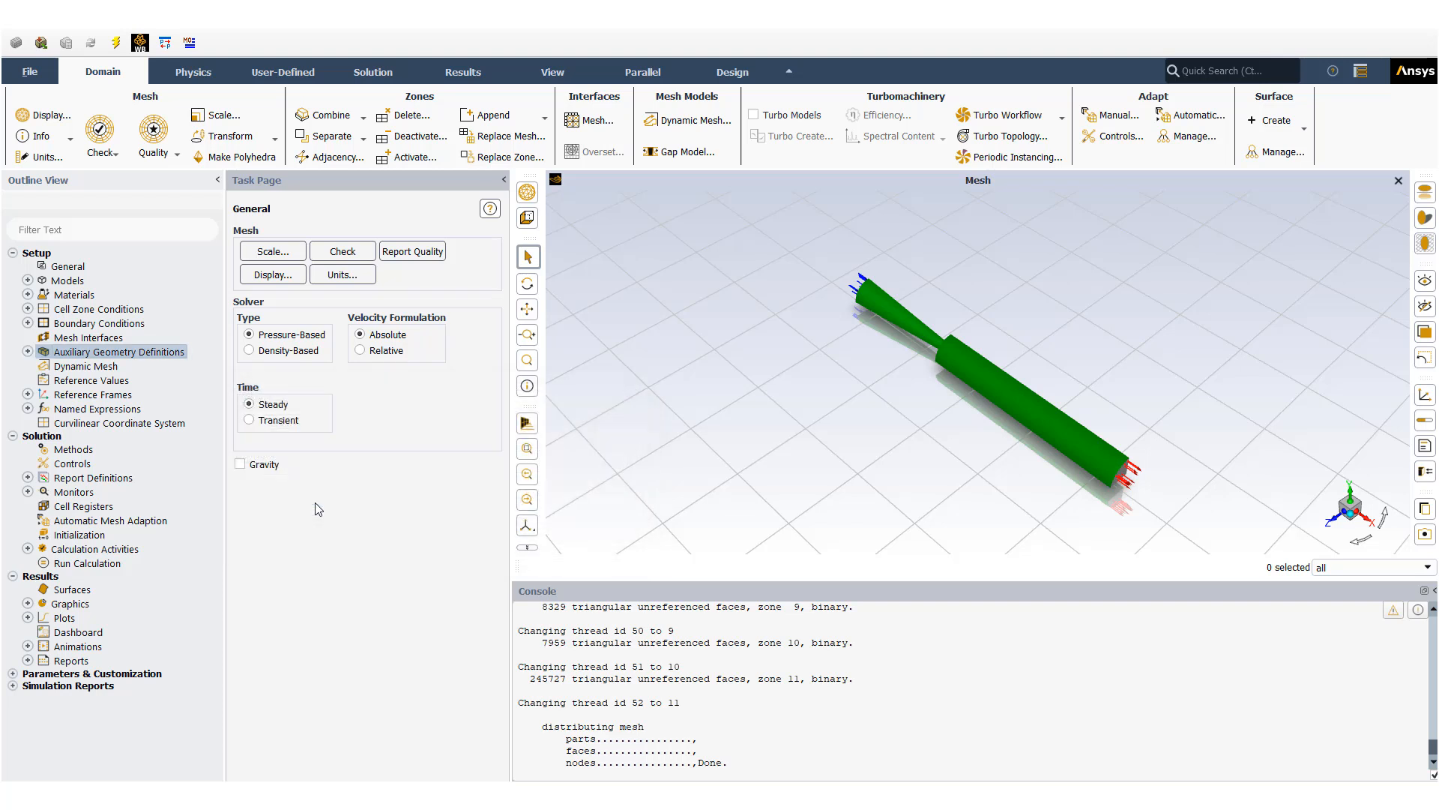
Step: Create a second surface-mesh auxiliary geometry named geometry_corner with corner-face-large as the background mesh
left_click(27, 352)
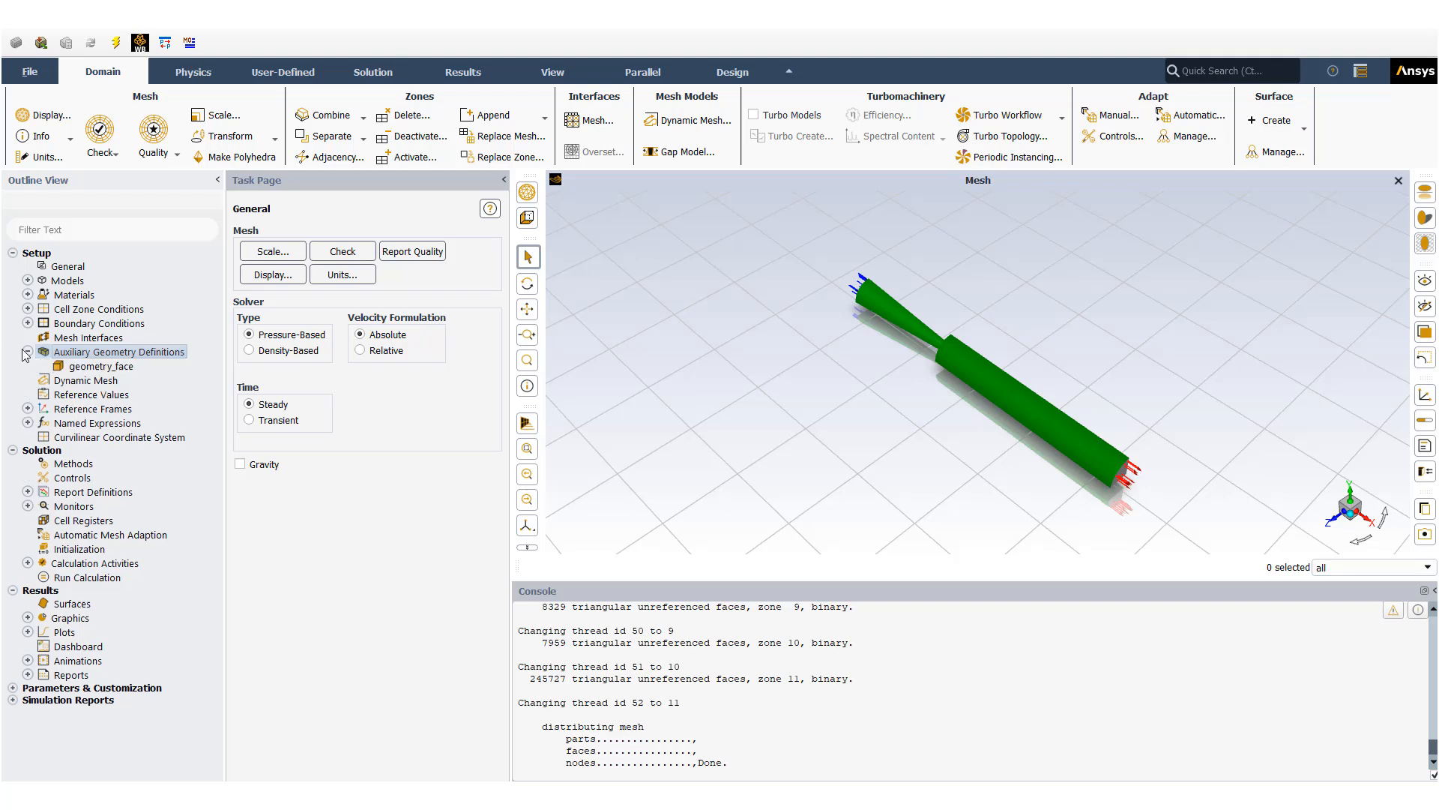
right_click(160, 358)
left_click(172, 368)
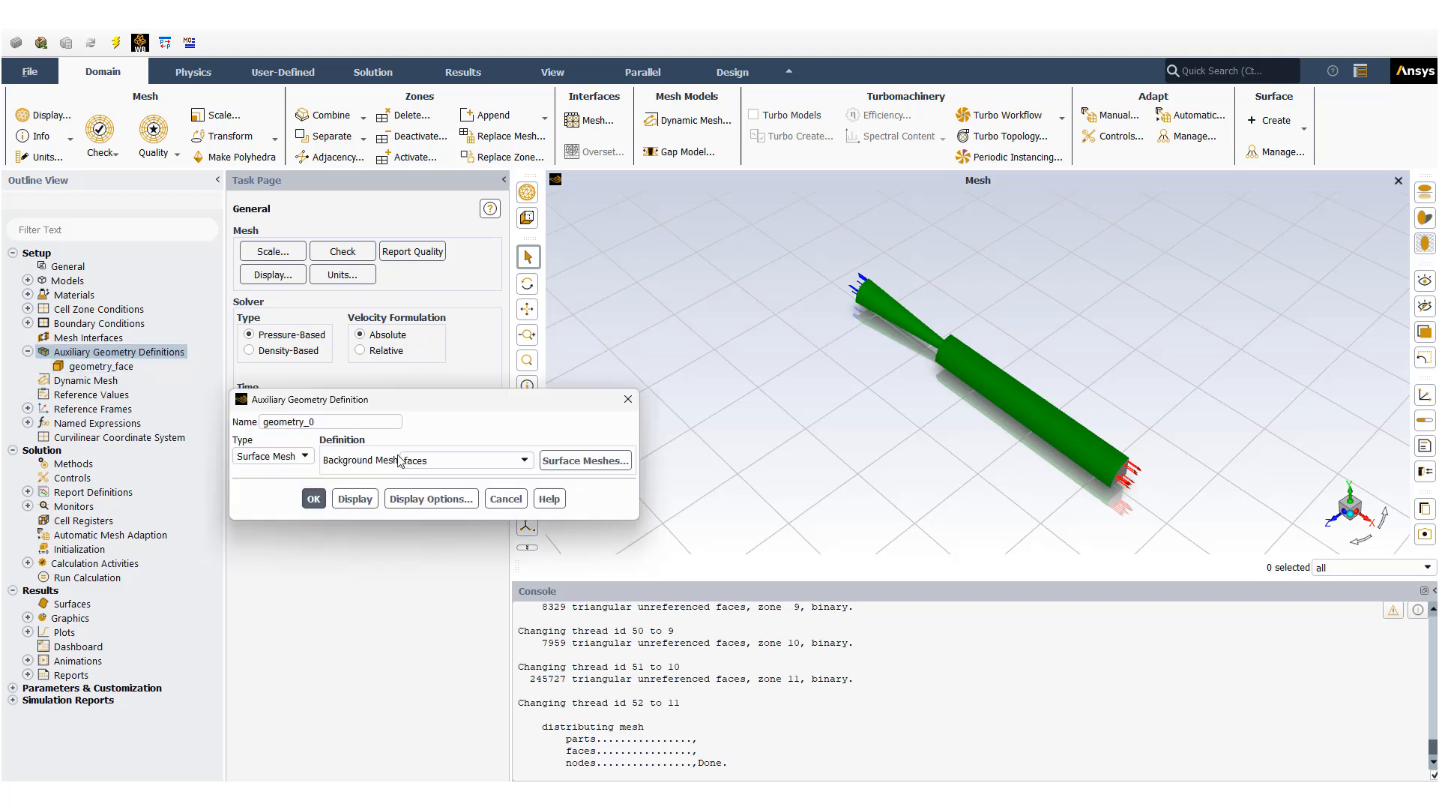
left_click(446, 468)
left_click(456, 507)
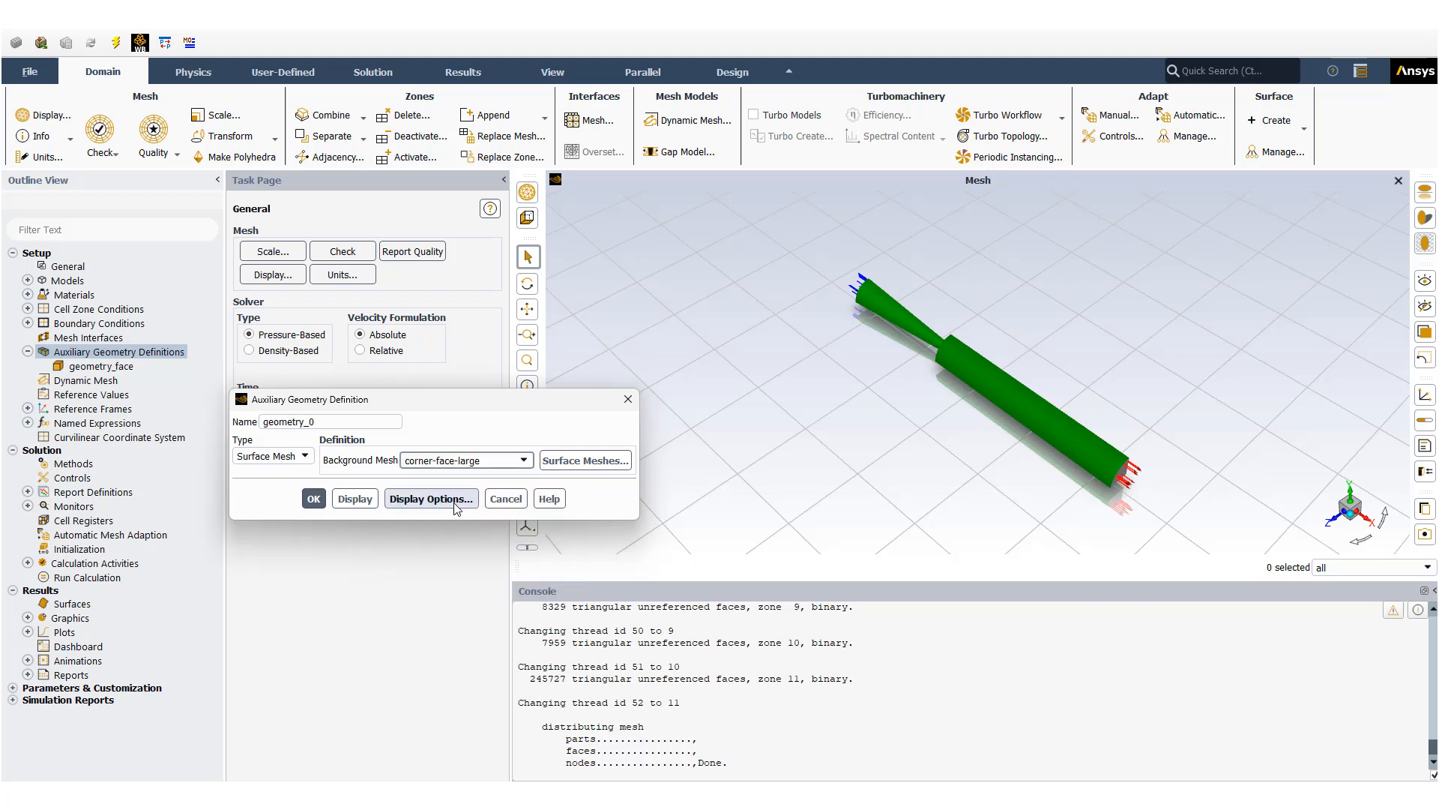
left_click(338, 423)
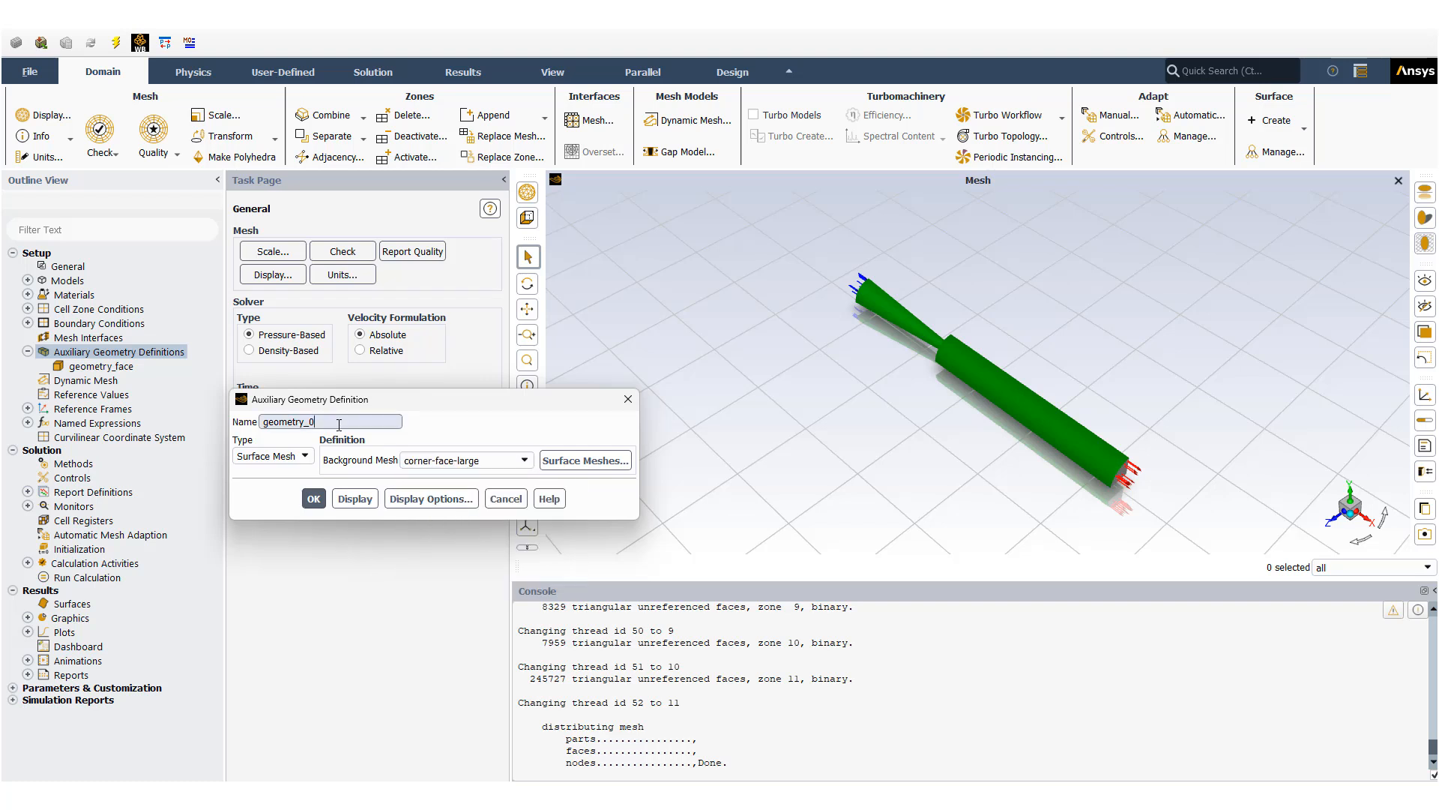
type("corner")
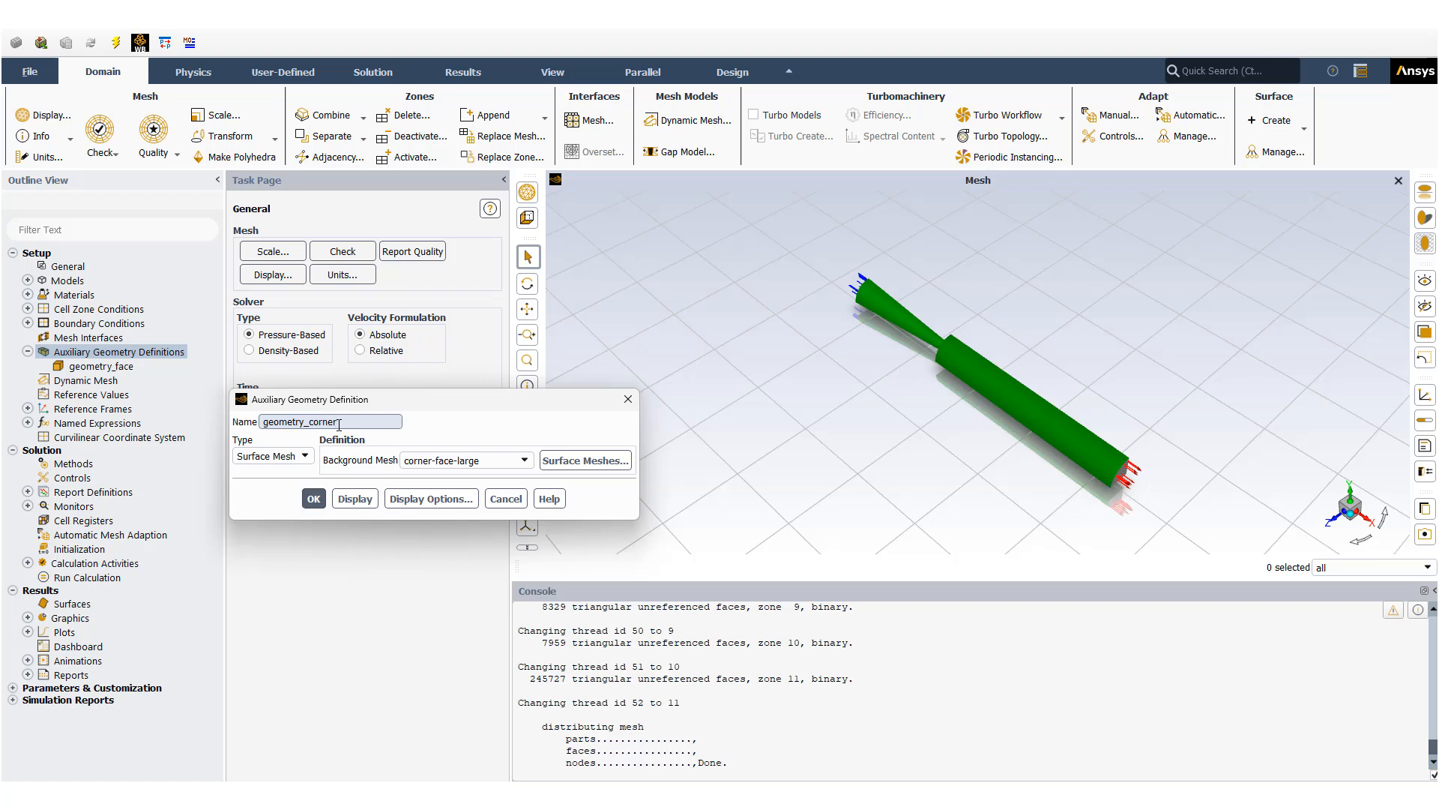
left_click(313, 500)
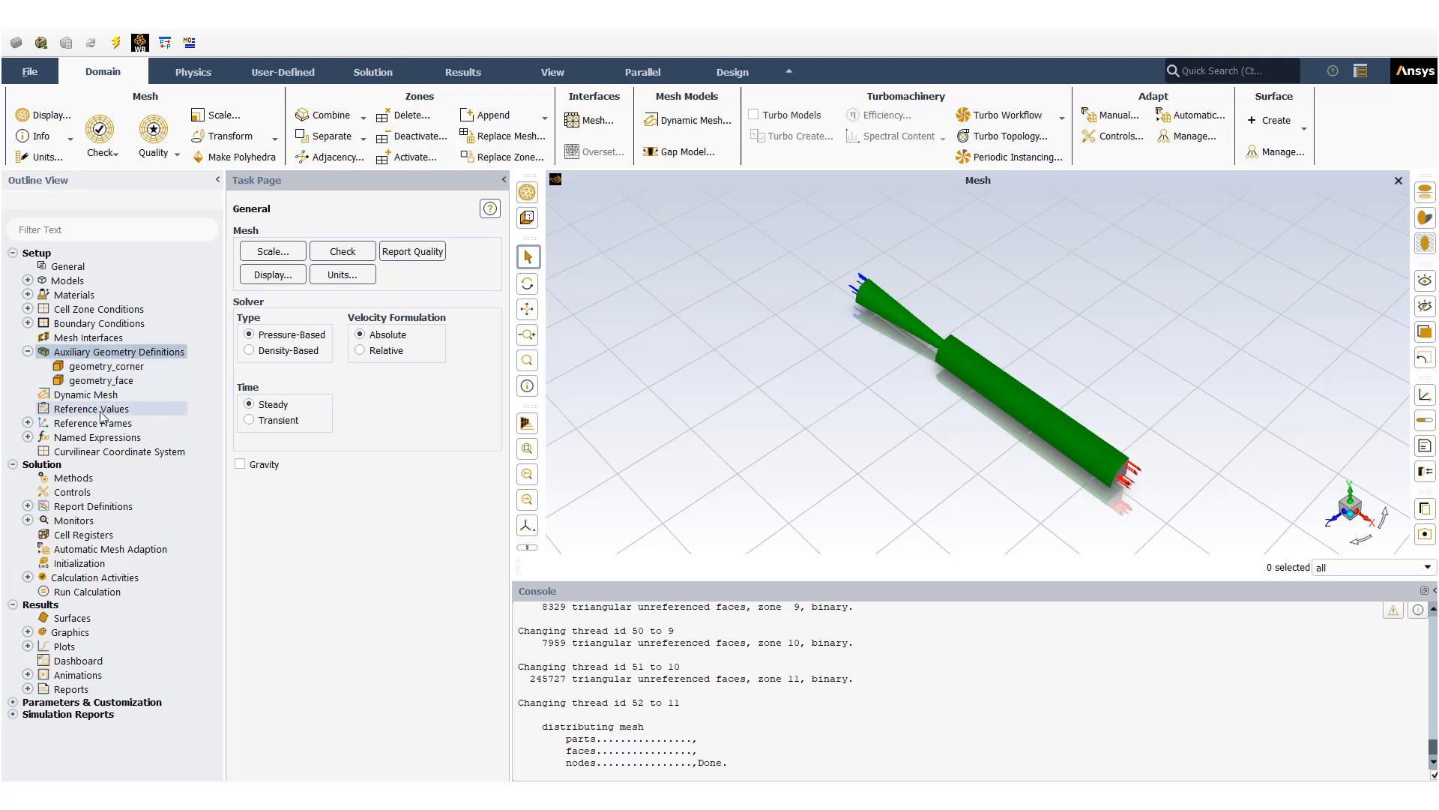
Step: Show the boundary conditions and group the zones by zone type to review the wall zones
left_click(102, 327)
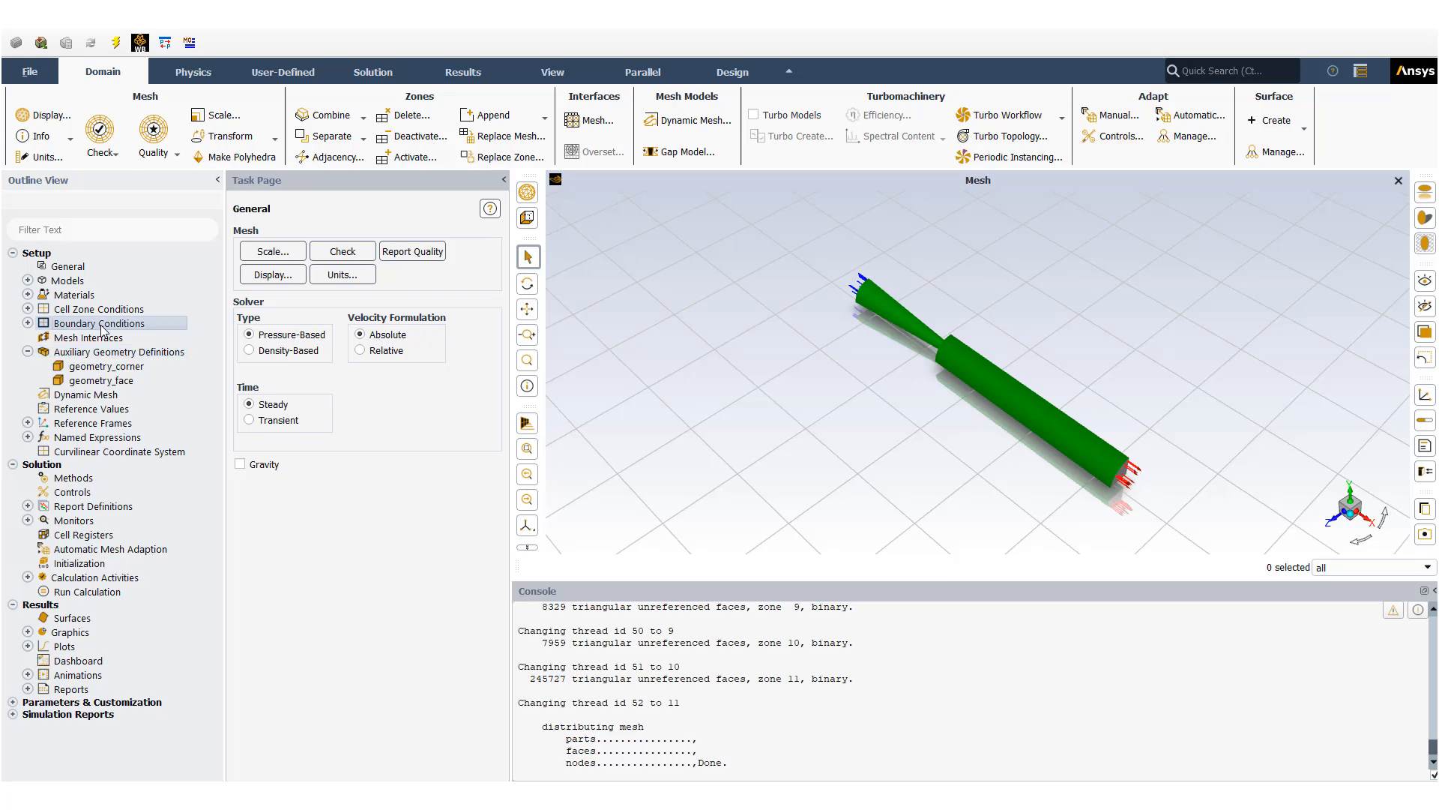
left_click(485, 237)
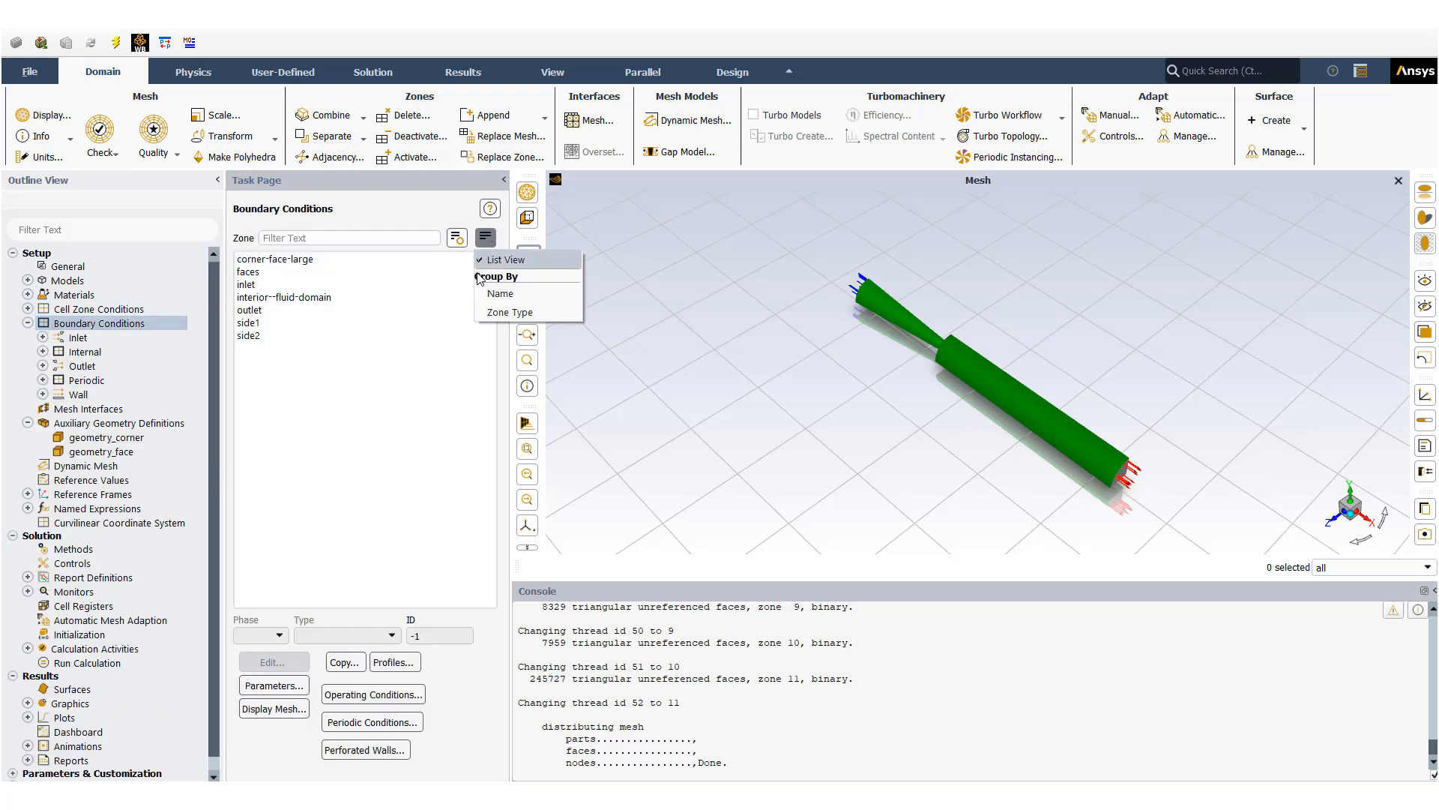
left_click(510, 312)
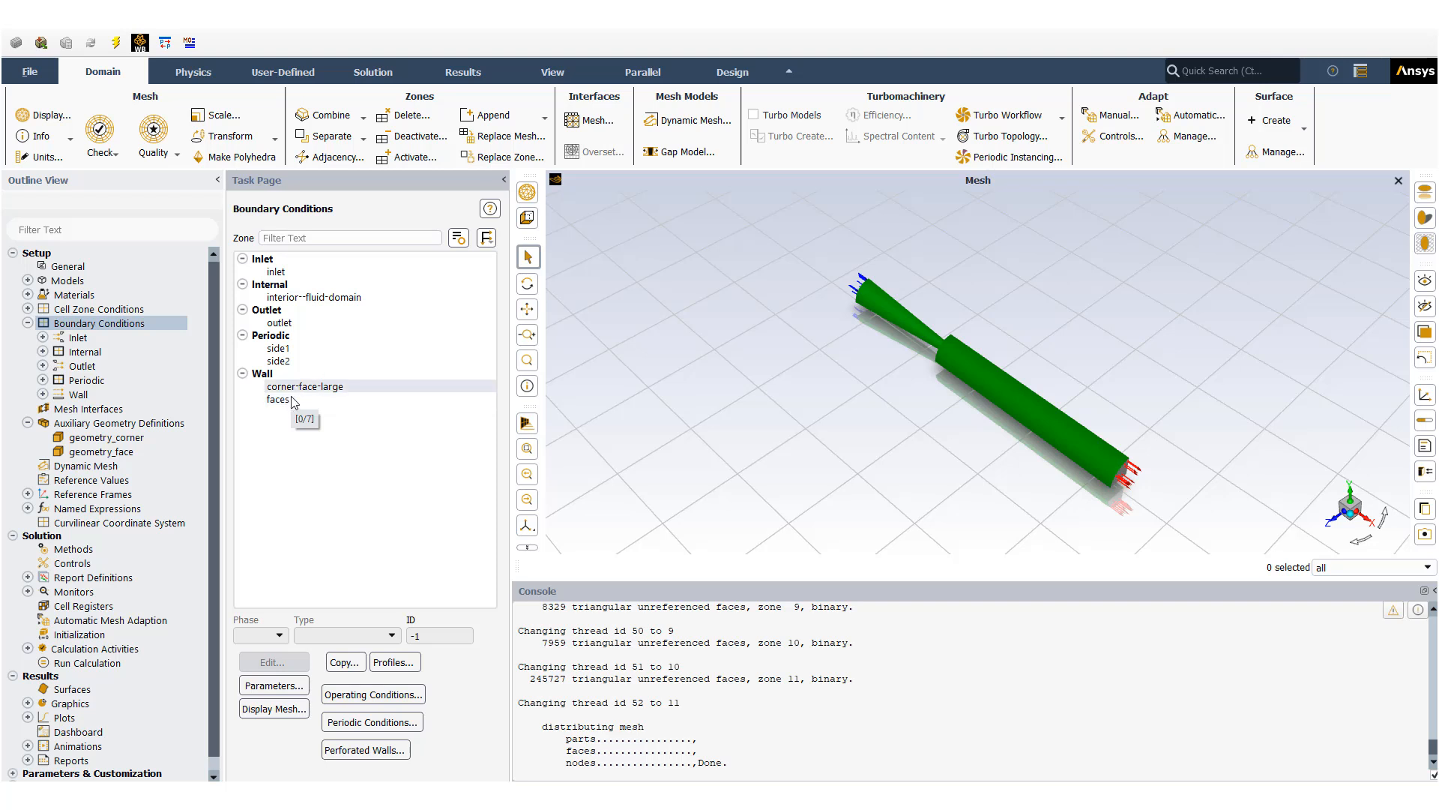
Step: Display the geometry_face auxiliary geometry in the graphics window and close its definition without changes
left_click(126, 451)
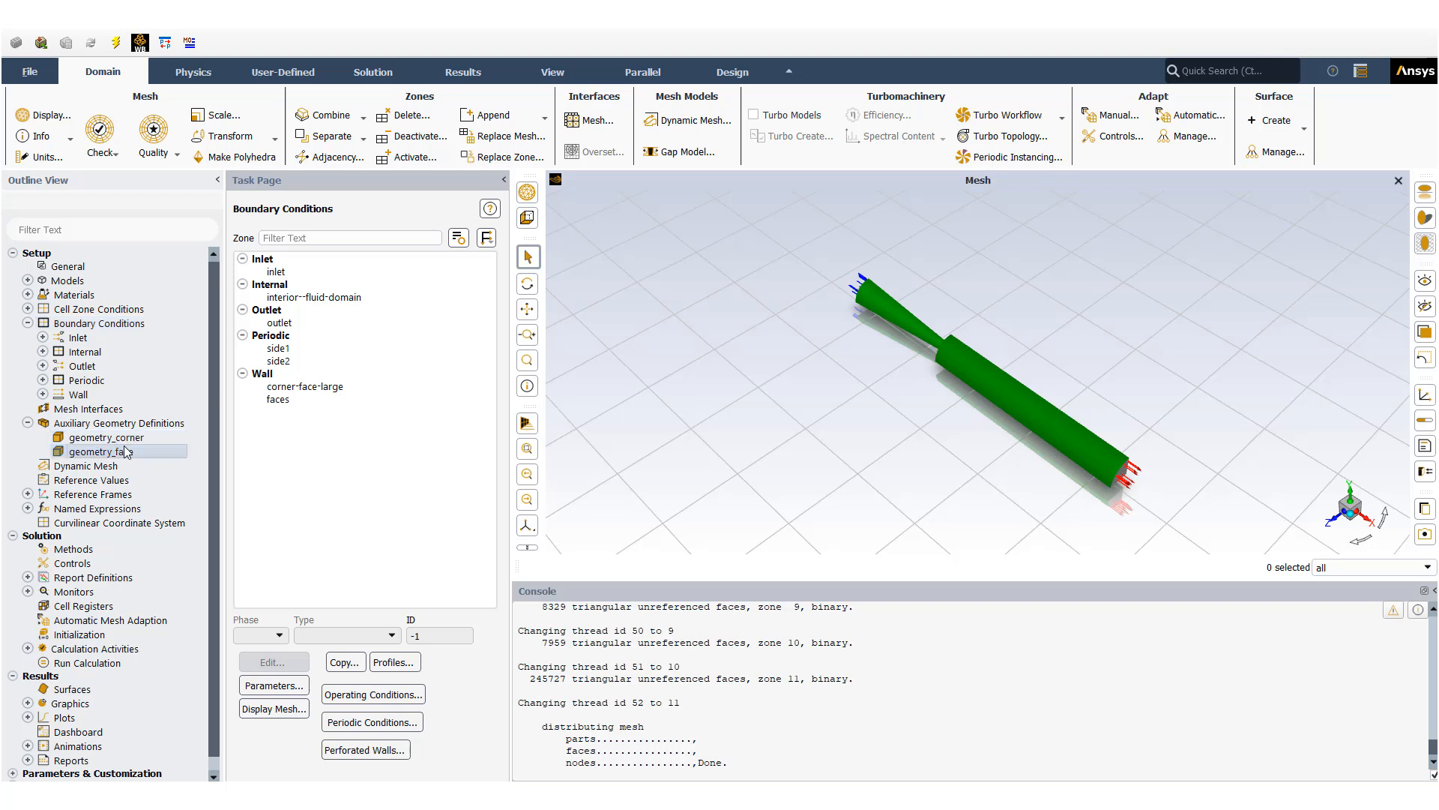
right_click(126, 451)
left_click(147, 454)
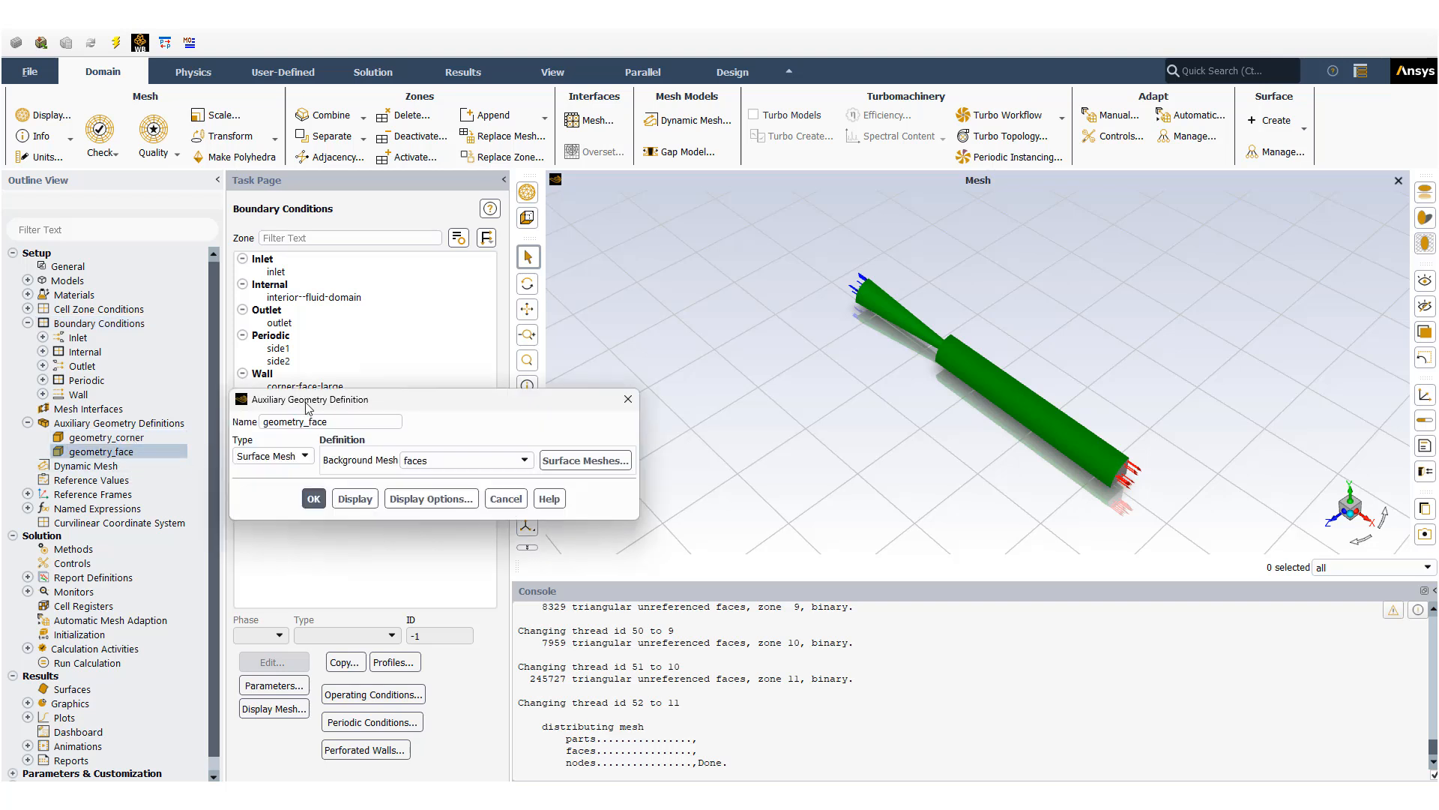
left_click_drag(334, 399, 201, 261)
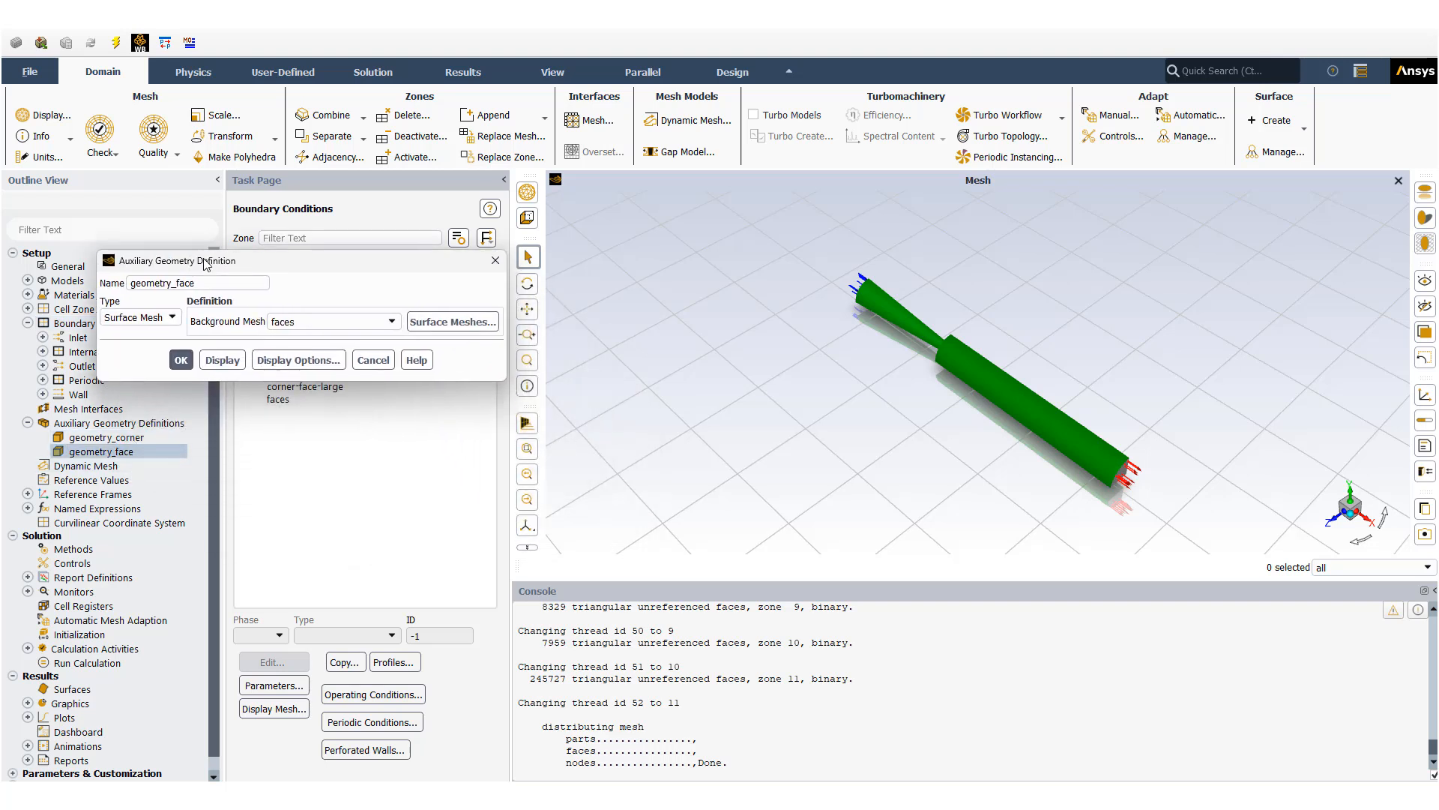
left_click(225, 361)
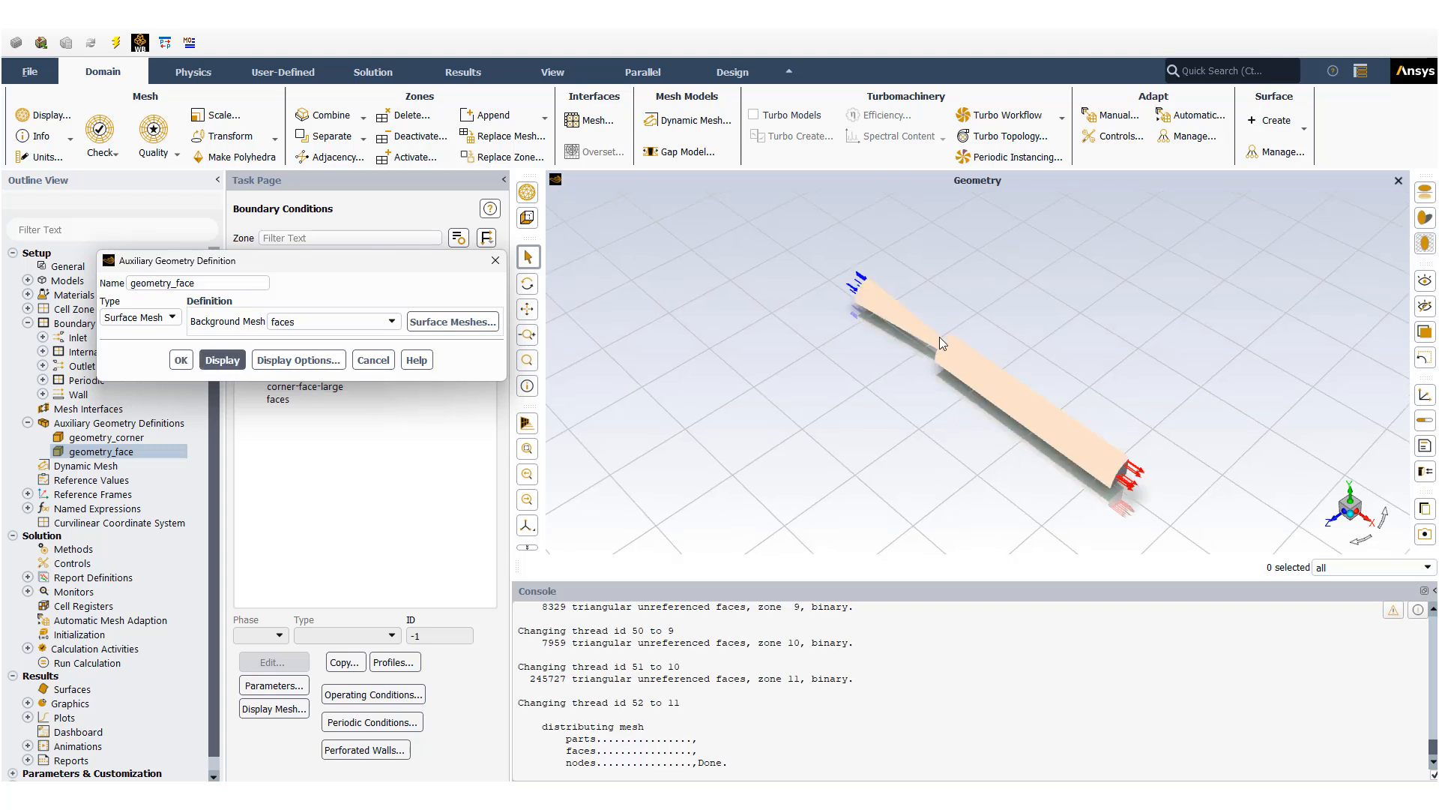
left_click(373, 359)
Step: Display the geometry_corner auxiliary geometry, inspect its corner face on the model, and close its definition
left_click(130, 437)
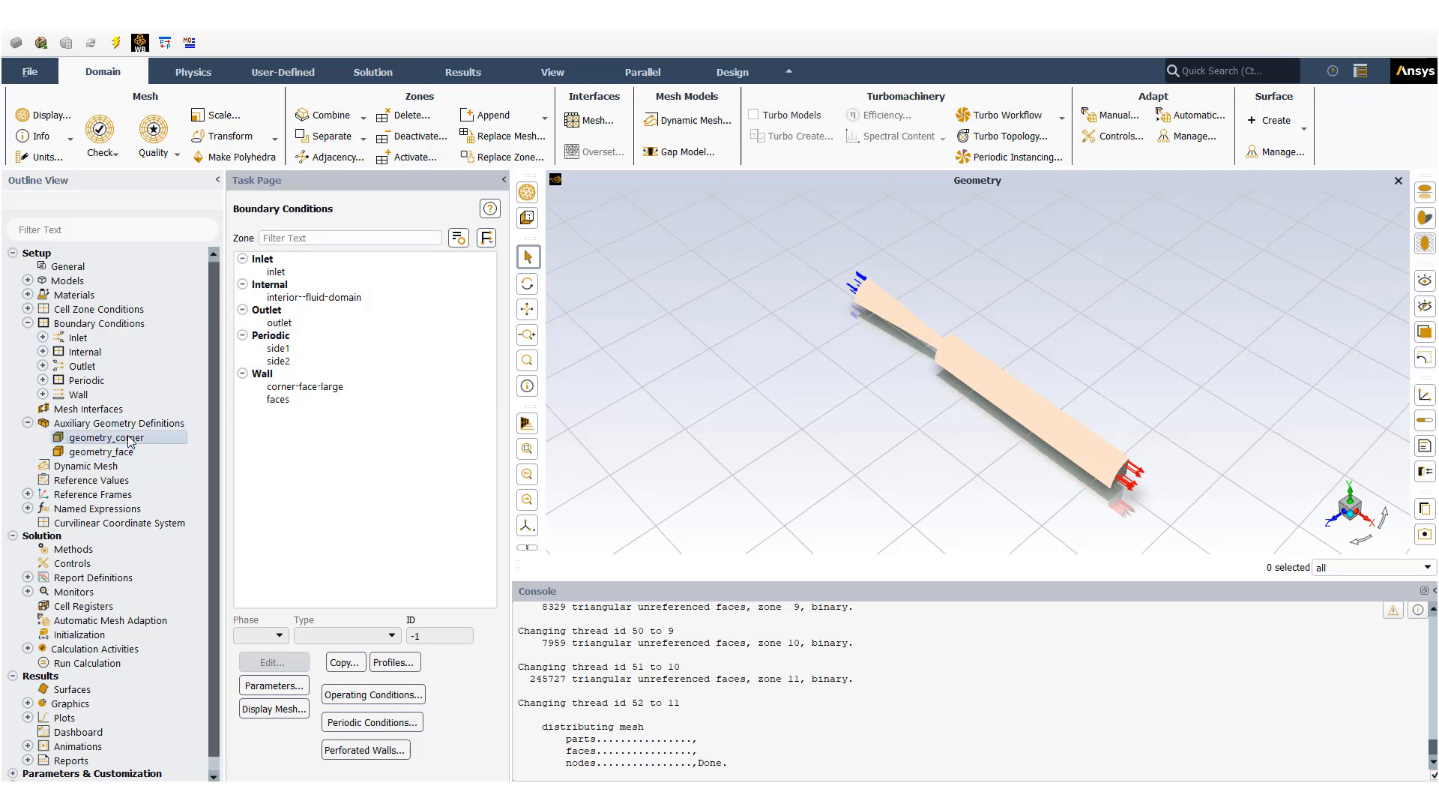
right_click(131, 437)
left_click(150, 444)
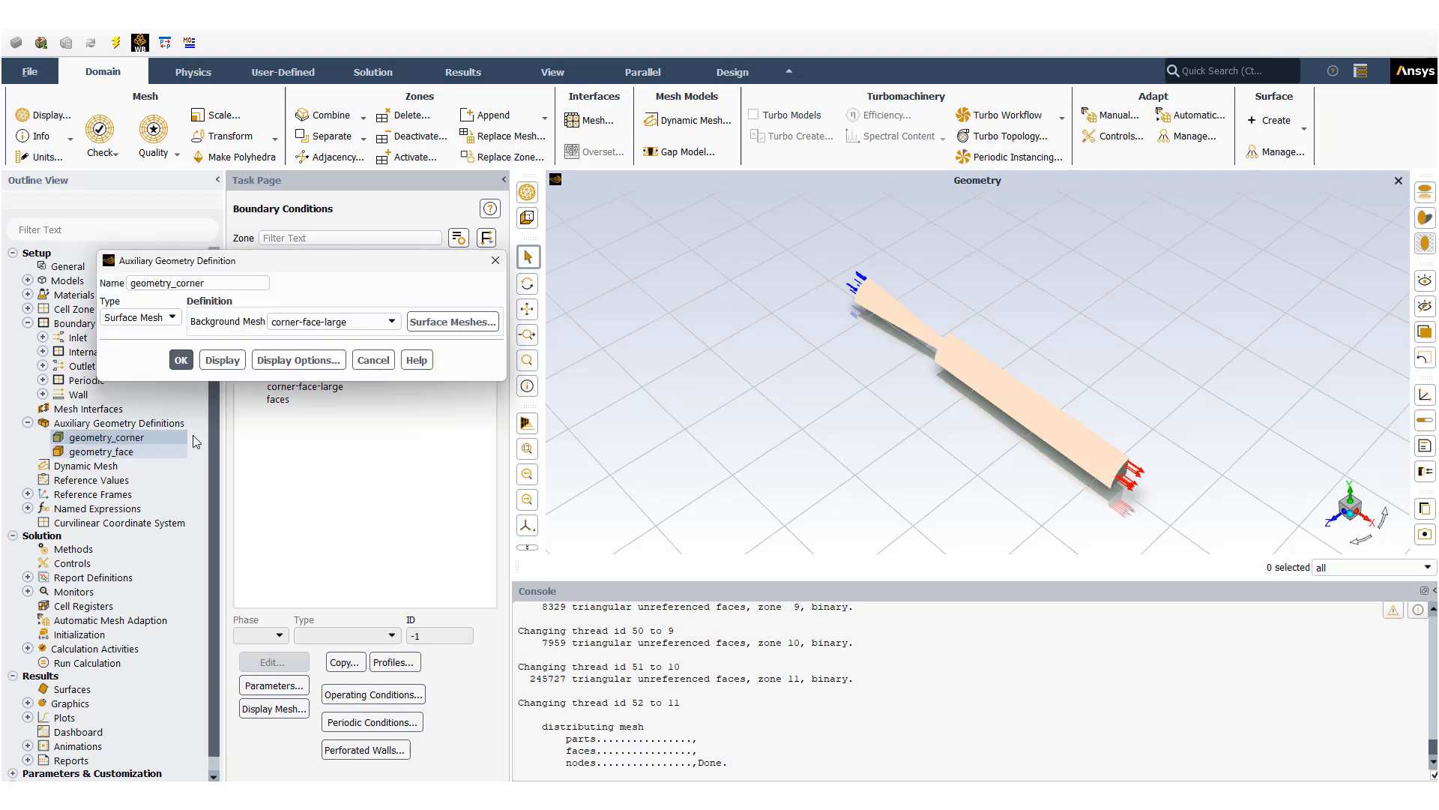
left_click(221, 365)
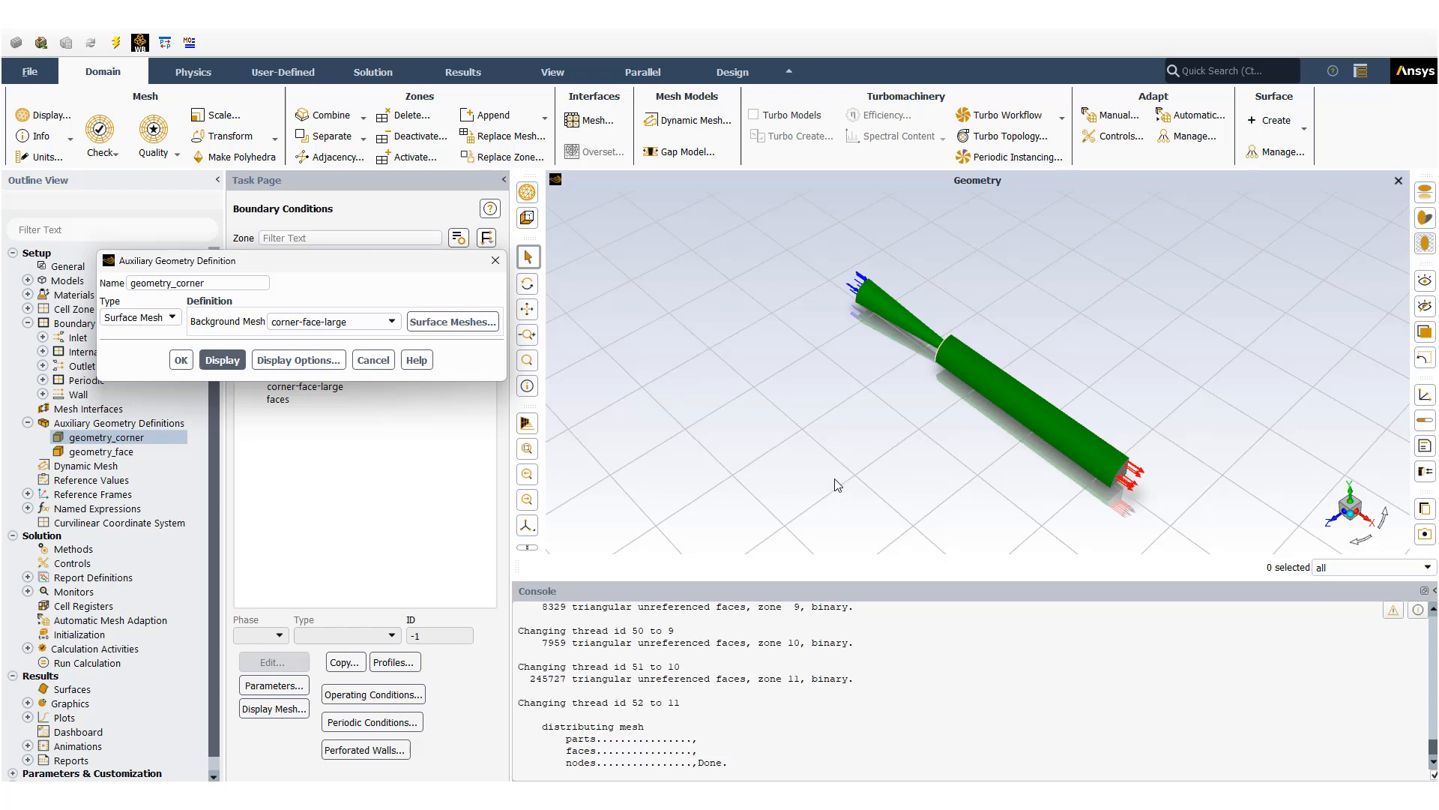
middle_click_drag(872, 474, 1213, 445)
left_click_drag(1215, 450, 1093, 451)
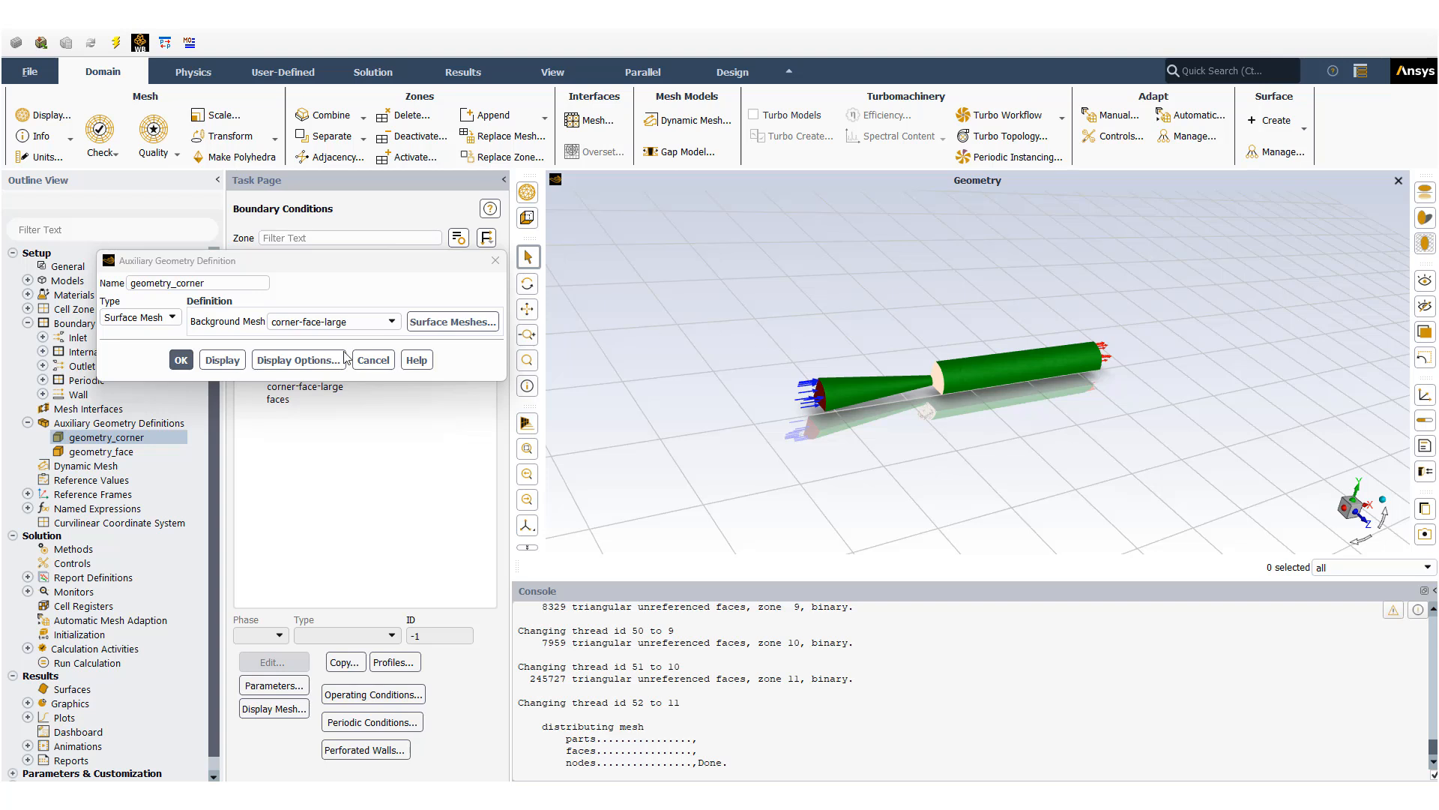
left_click(180, 360)
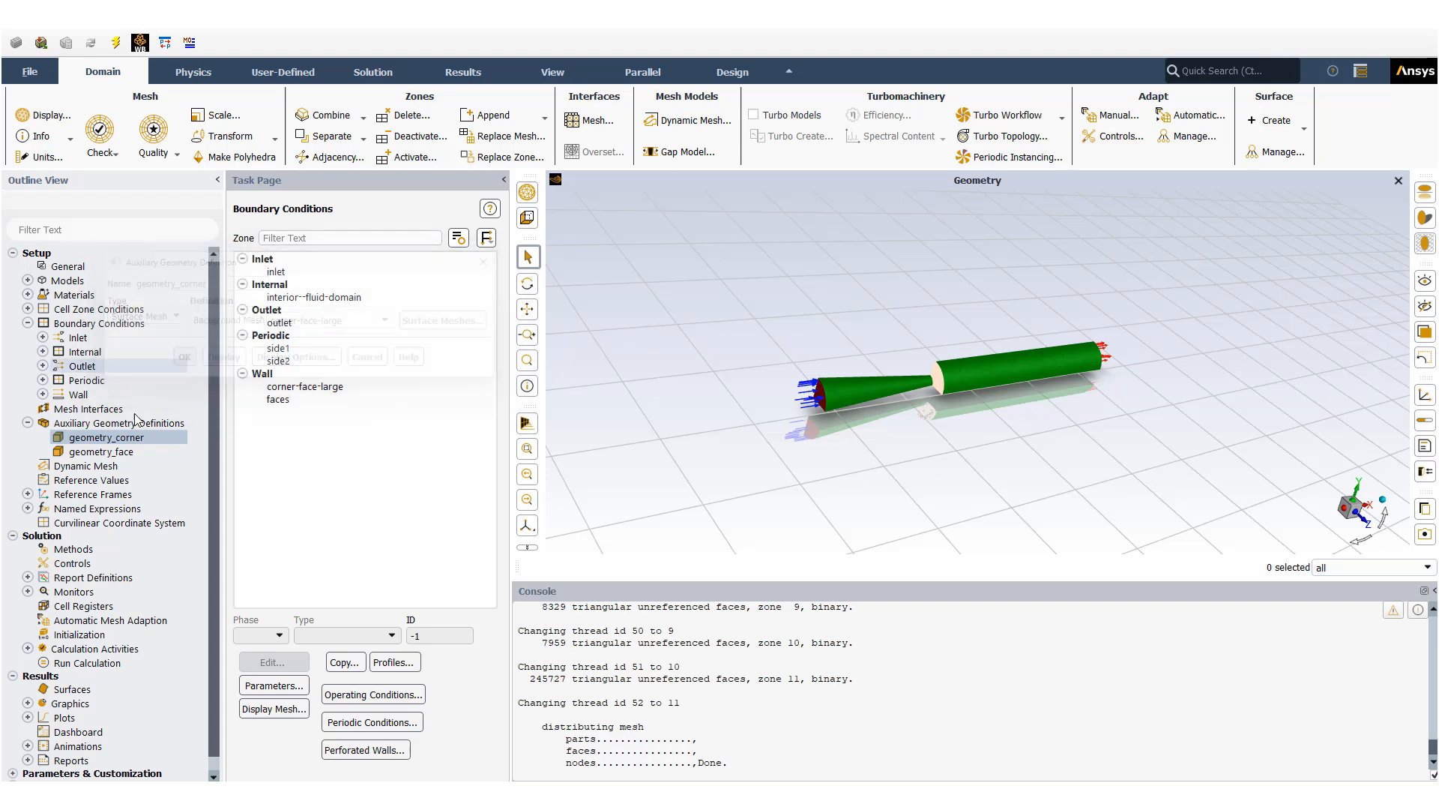
left_click(27, 423)
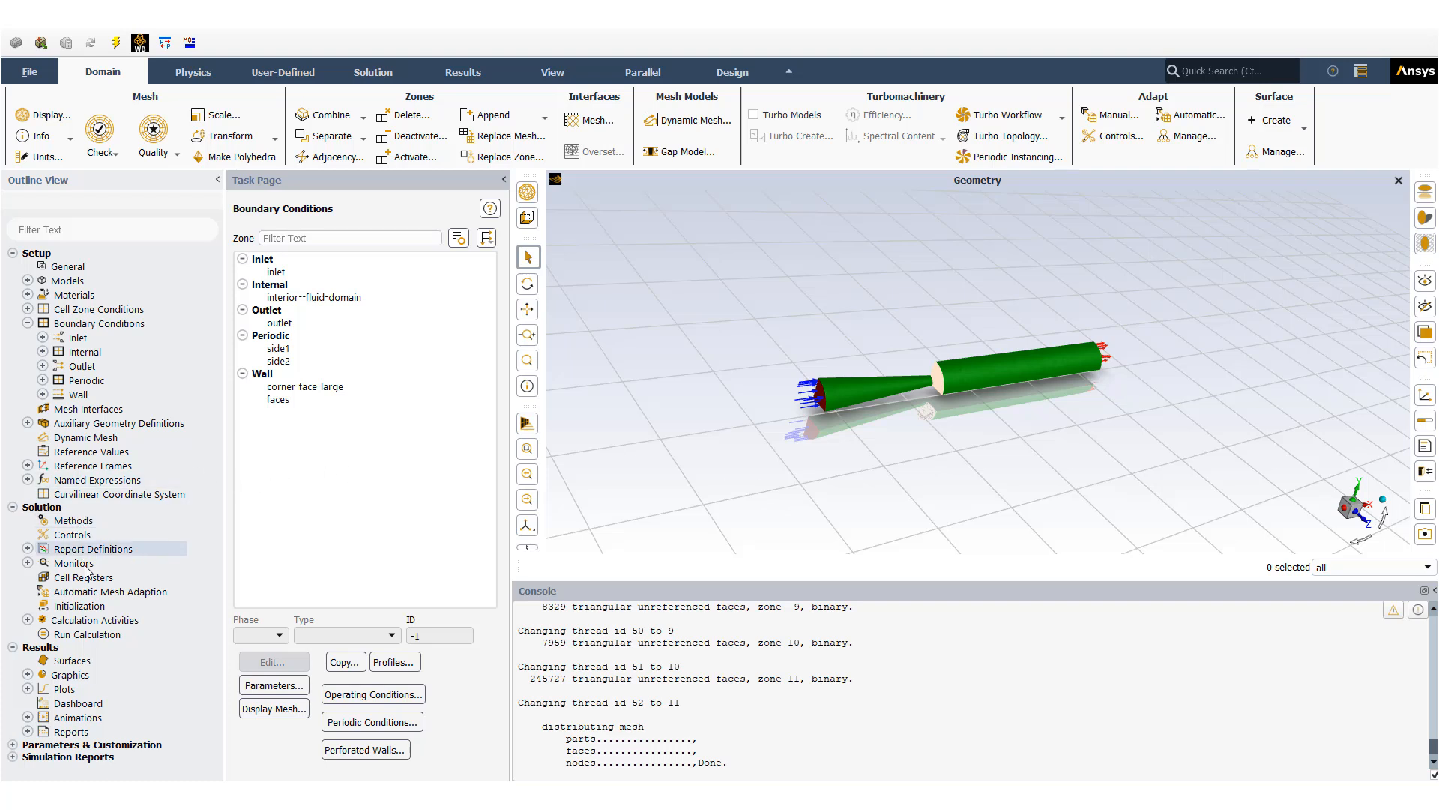
Step: Show the advanced general adaption controls for manual mesh adaption and enable Reconstruct Geometry
left_click(114, 597)
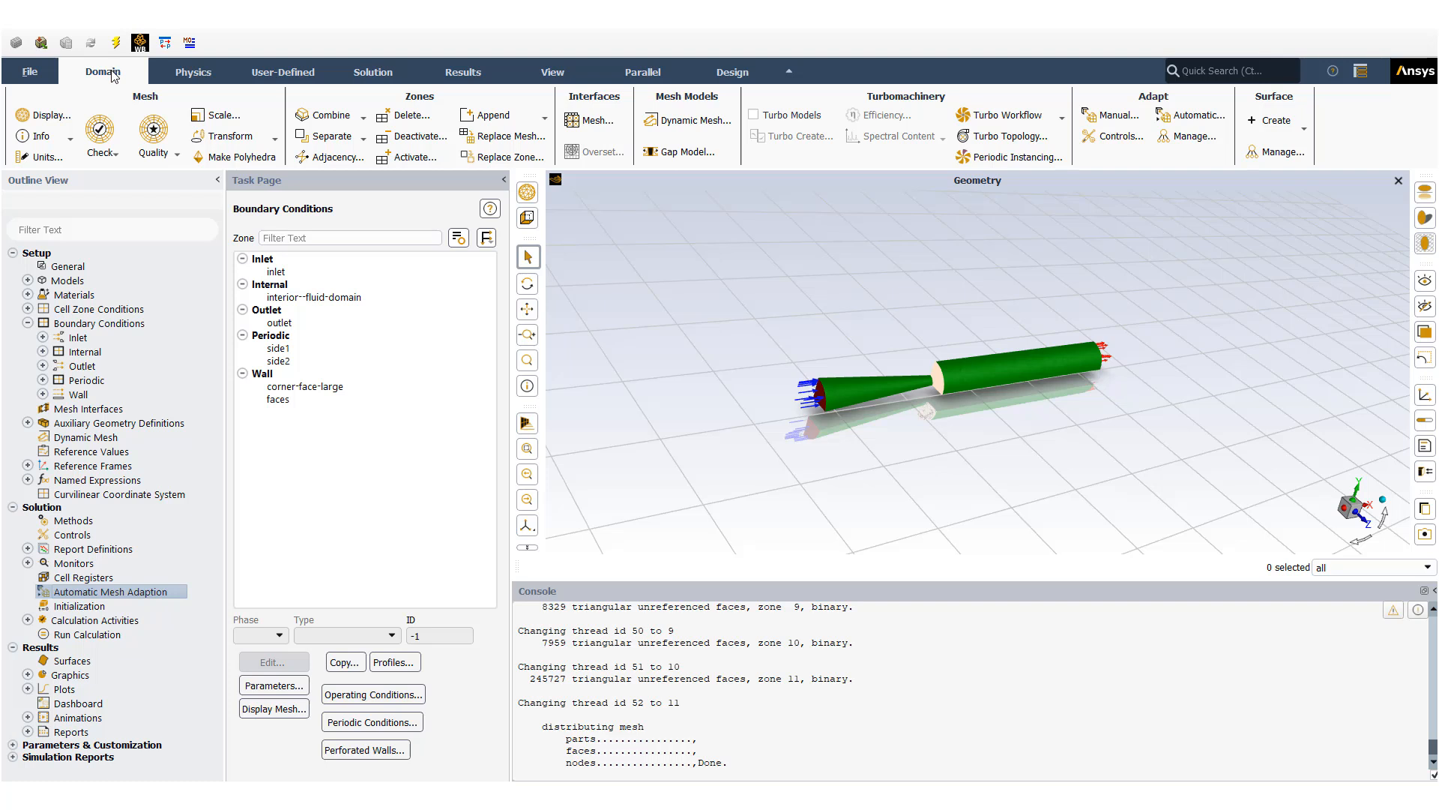
left_click(1117, 117)
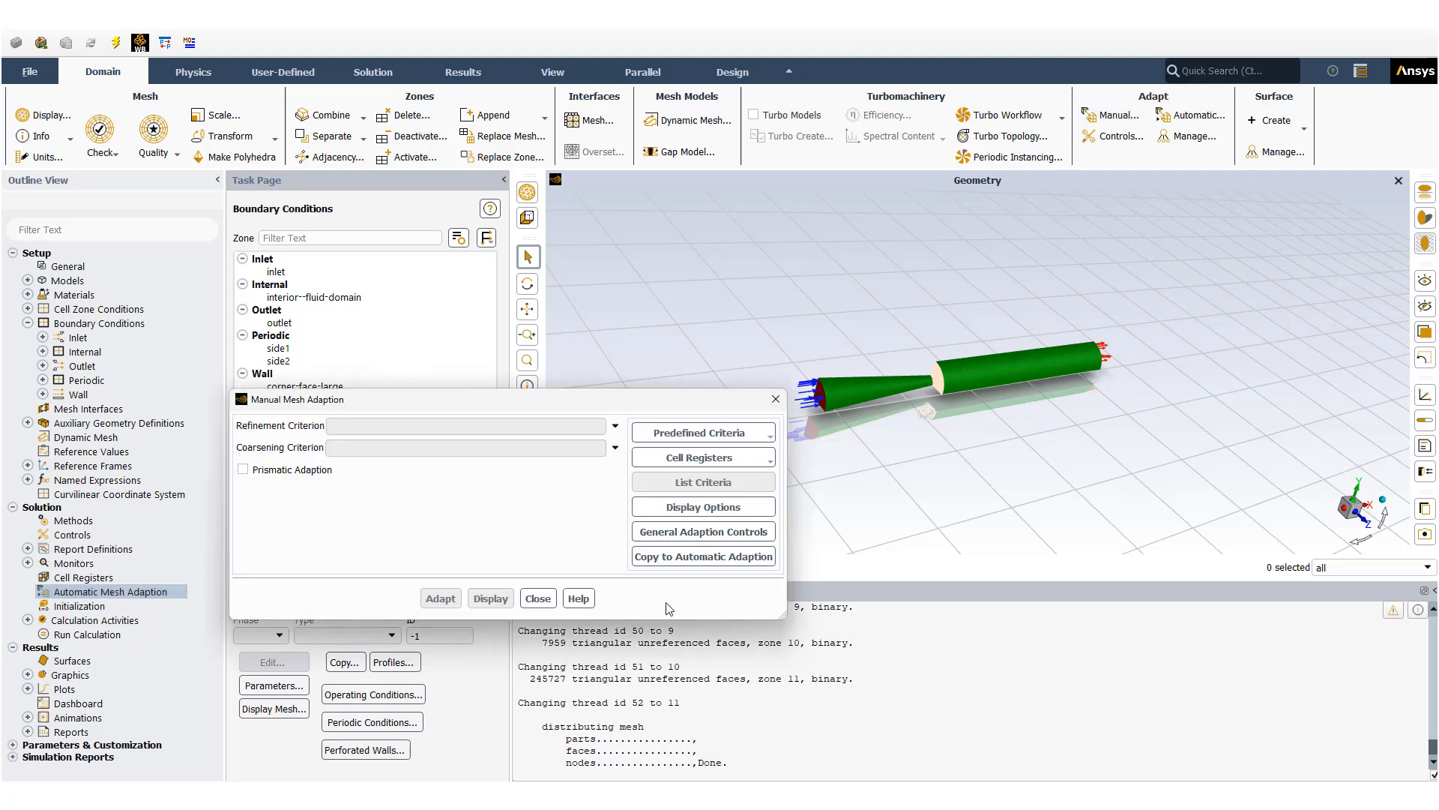
left_click(710, 531)
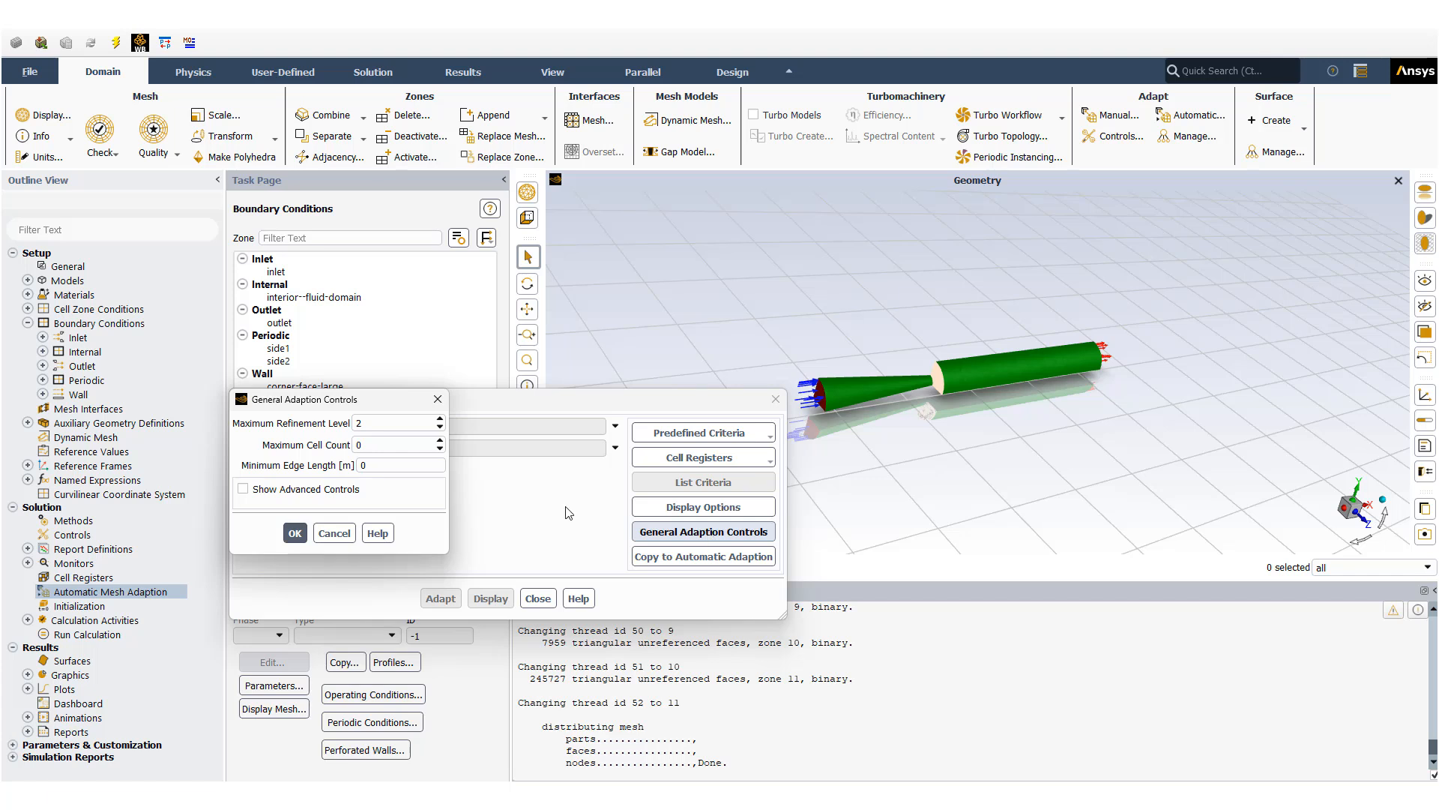
left_click(288, 491)
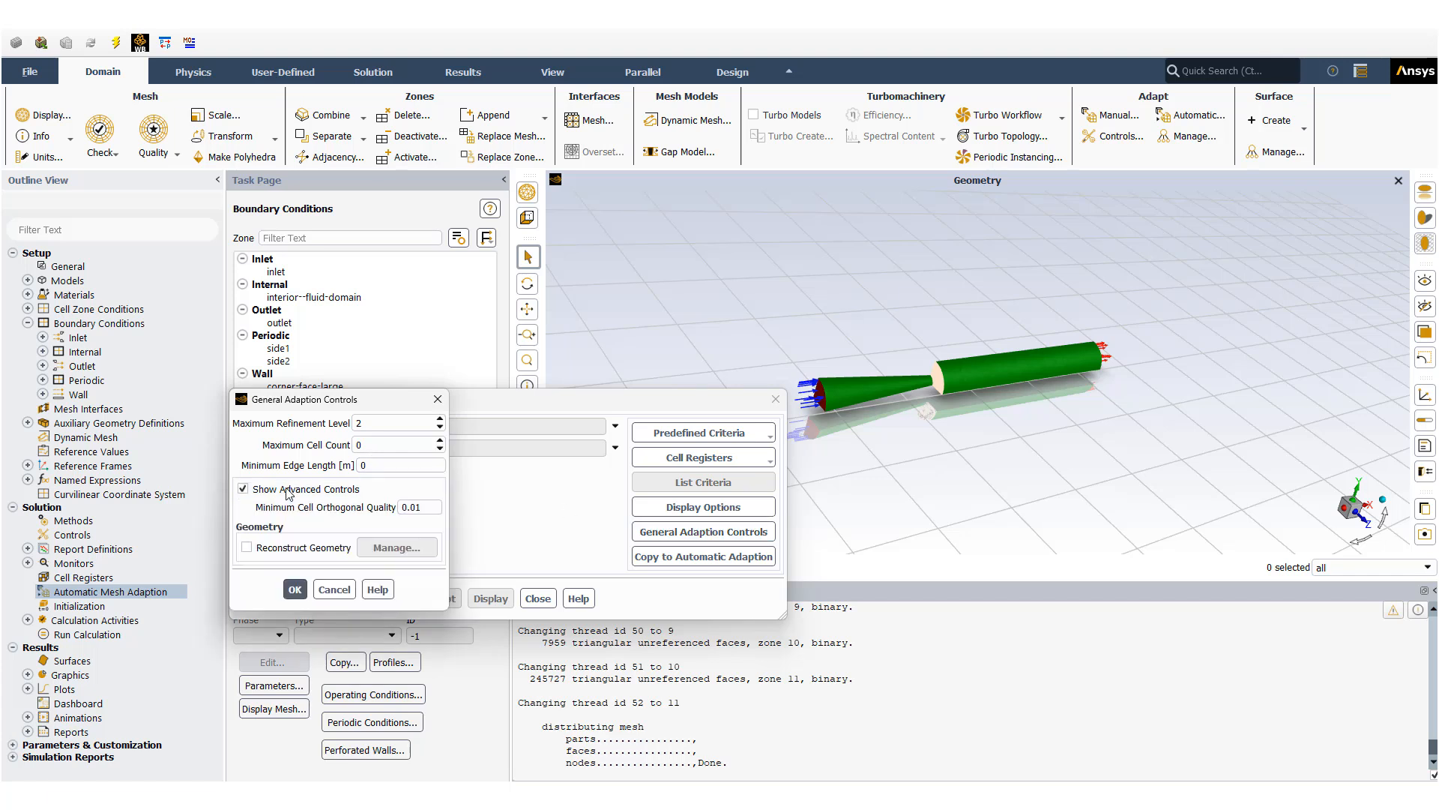
left_click(300, 552)
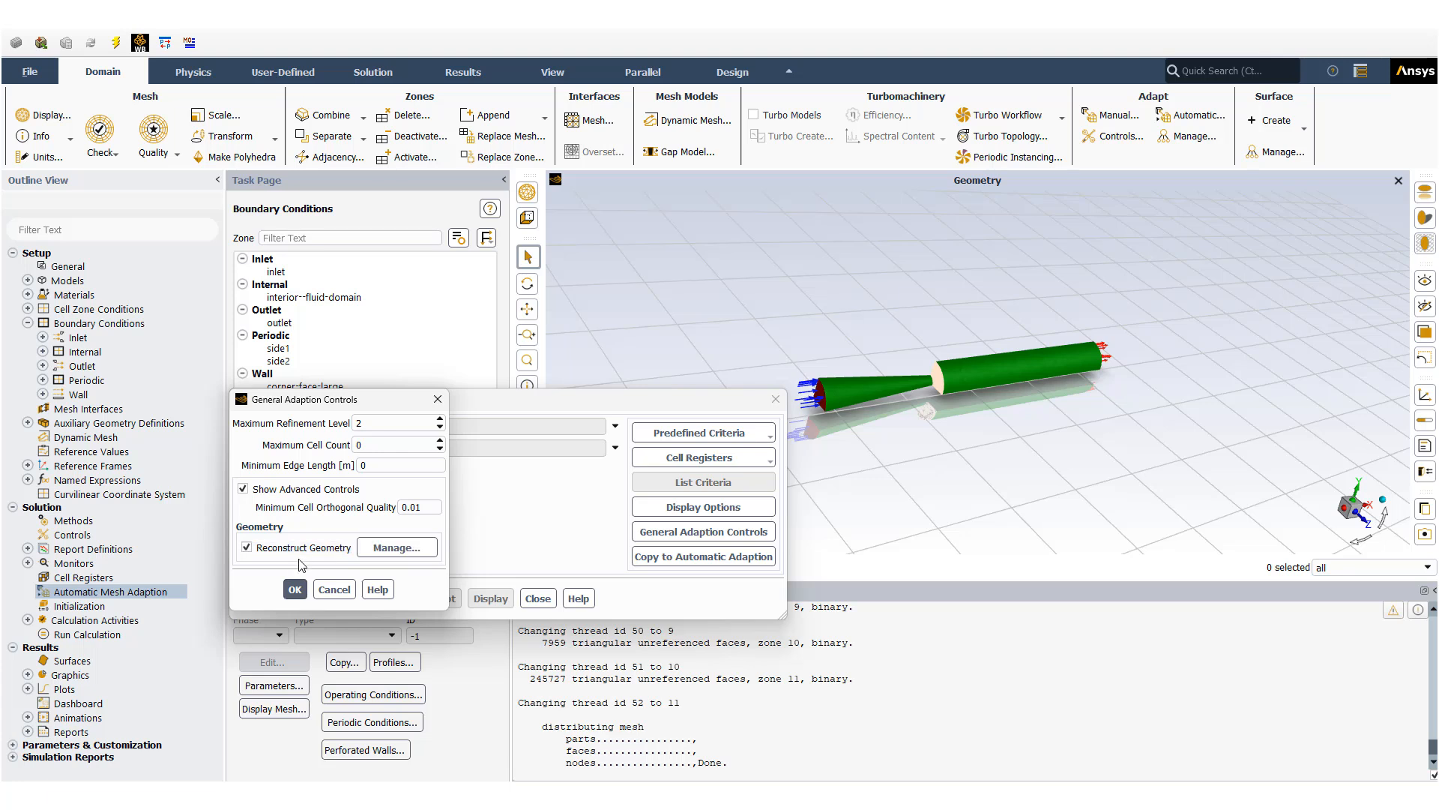
Step: In the geometry-based adaption settings, add the wall zone corner-face-large with geometry_corner as its auxiliary geometry
left_click(410, 550)
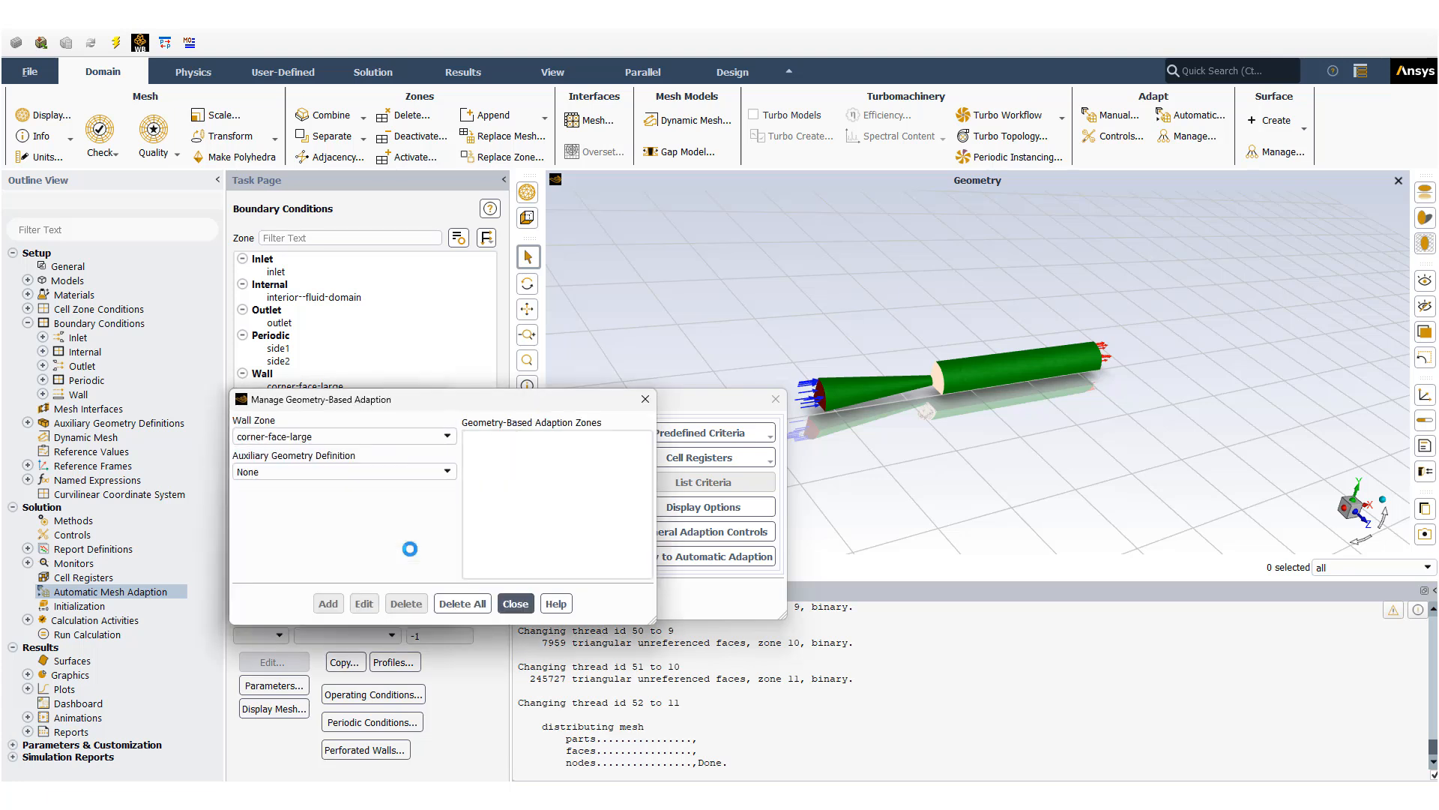
left_click_drag(421, 396, 726, 299)
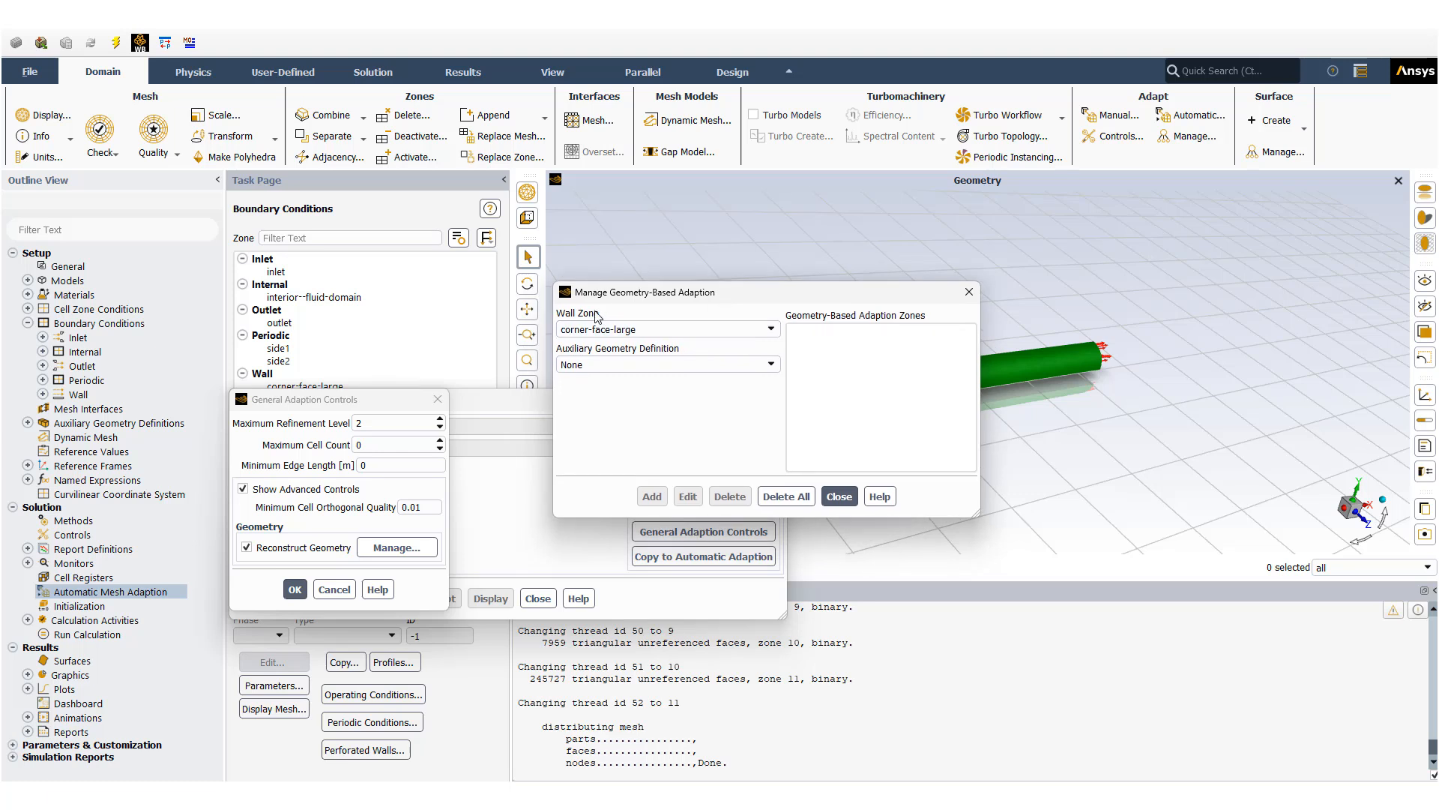
left_click(619, 374)
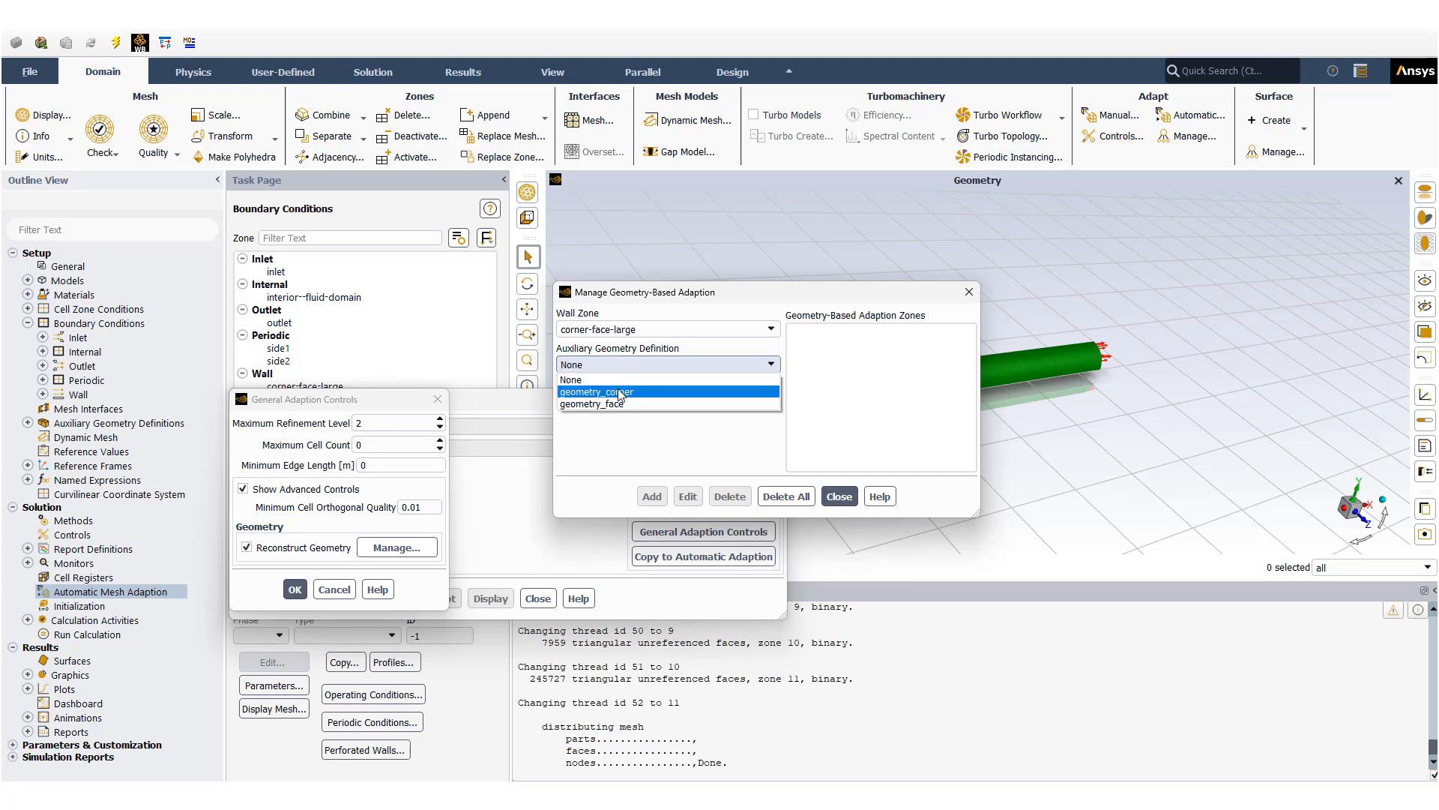
left_click(621, 392)
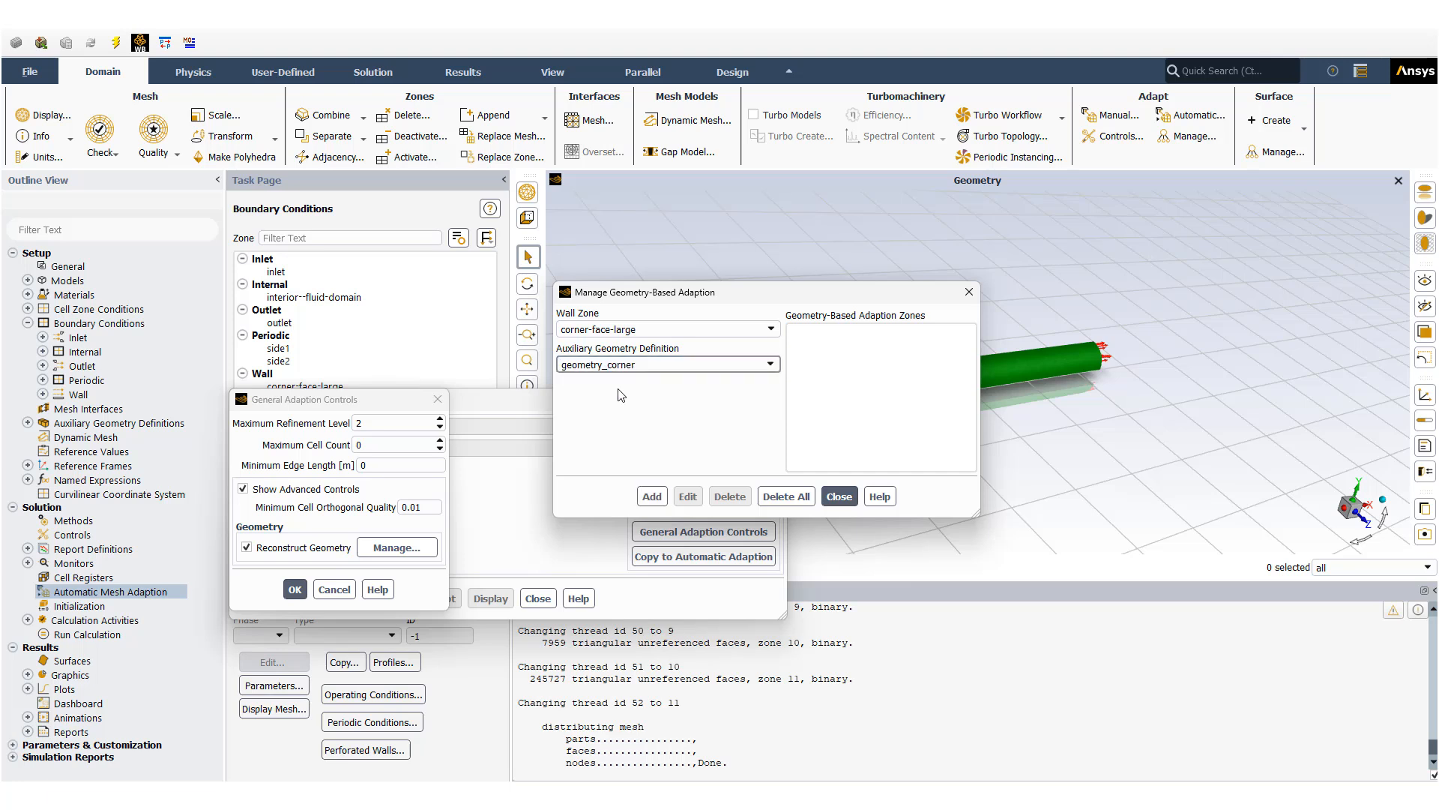
left_click(649, 497)
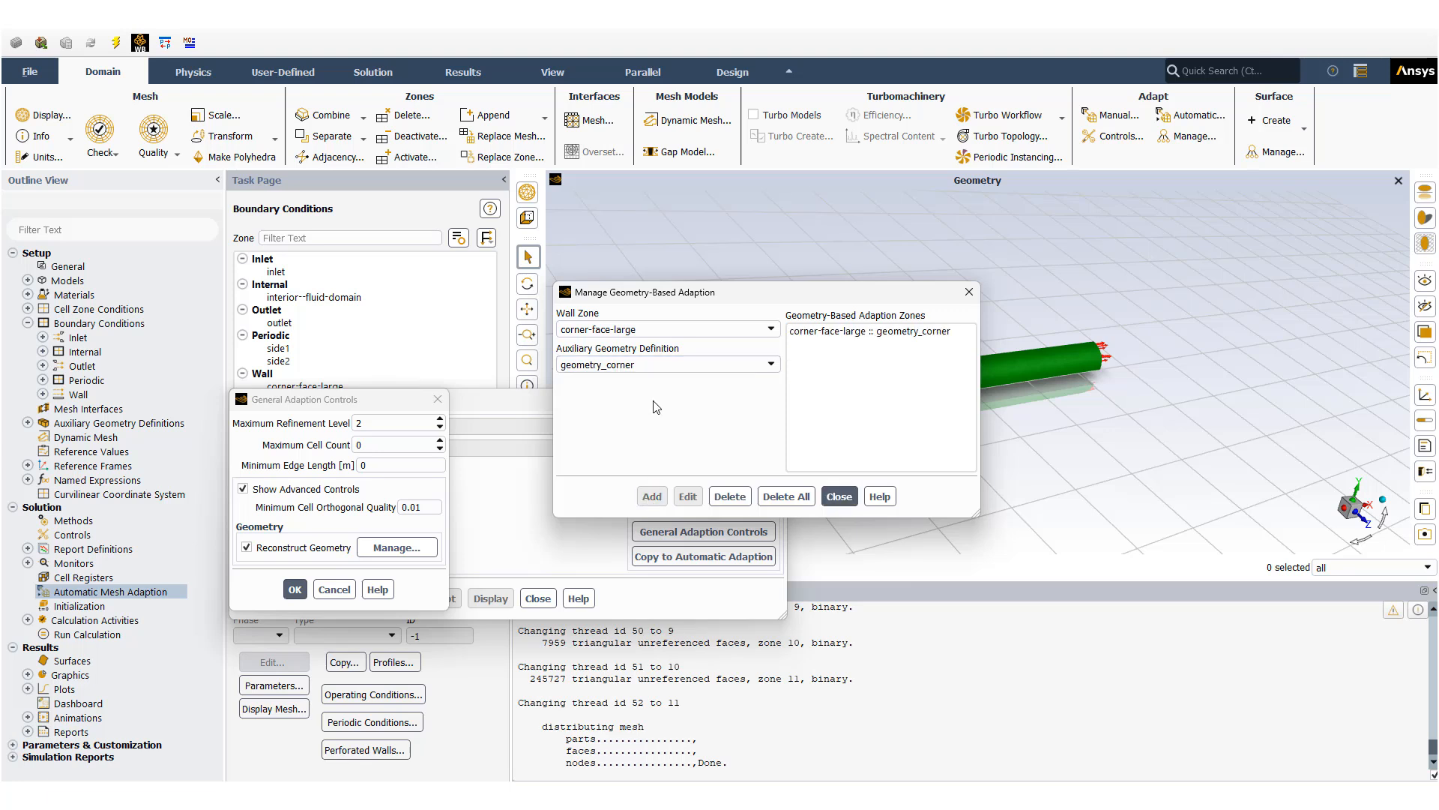
Step: Add the wall zone faces with geometry_face as its auxiliary geometry and finish managing the geometry-based adaption zones
left_click(662, 331)
left_click(657, 357)
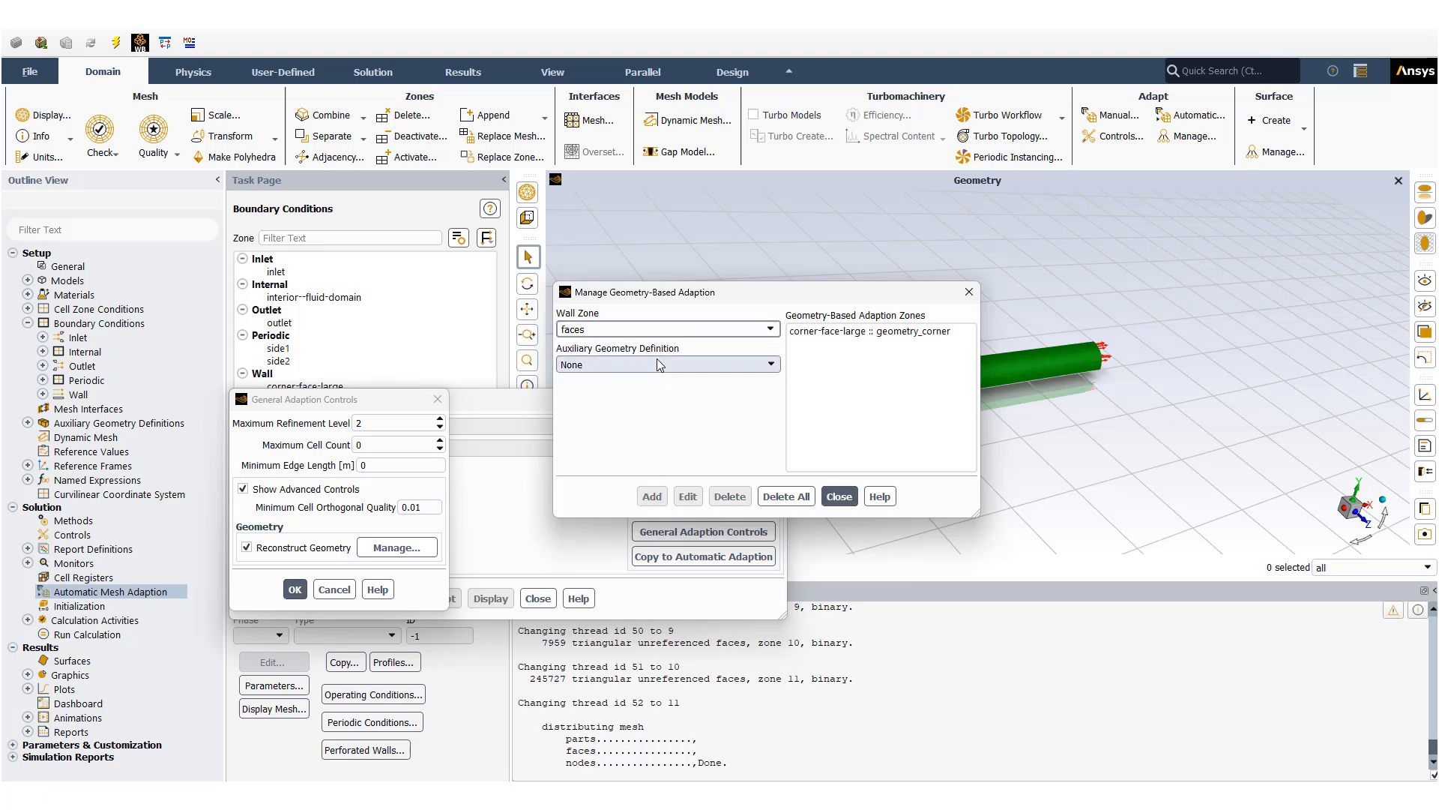
left_click(652, 365)
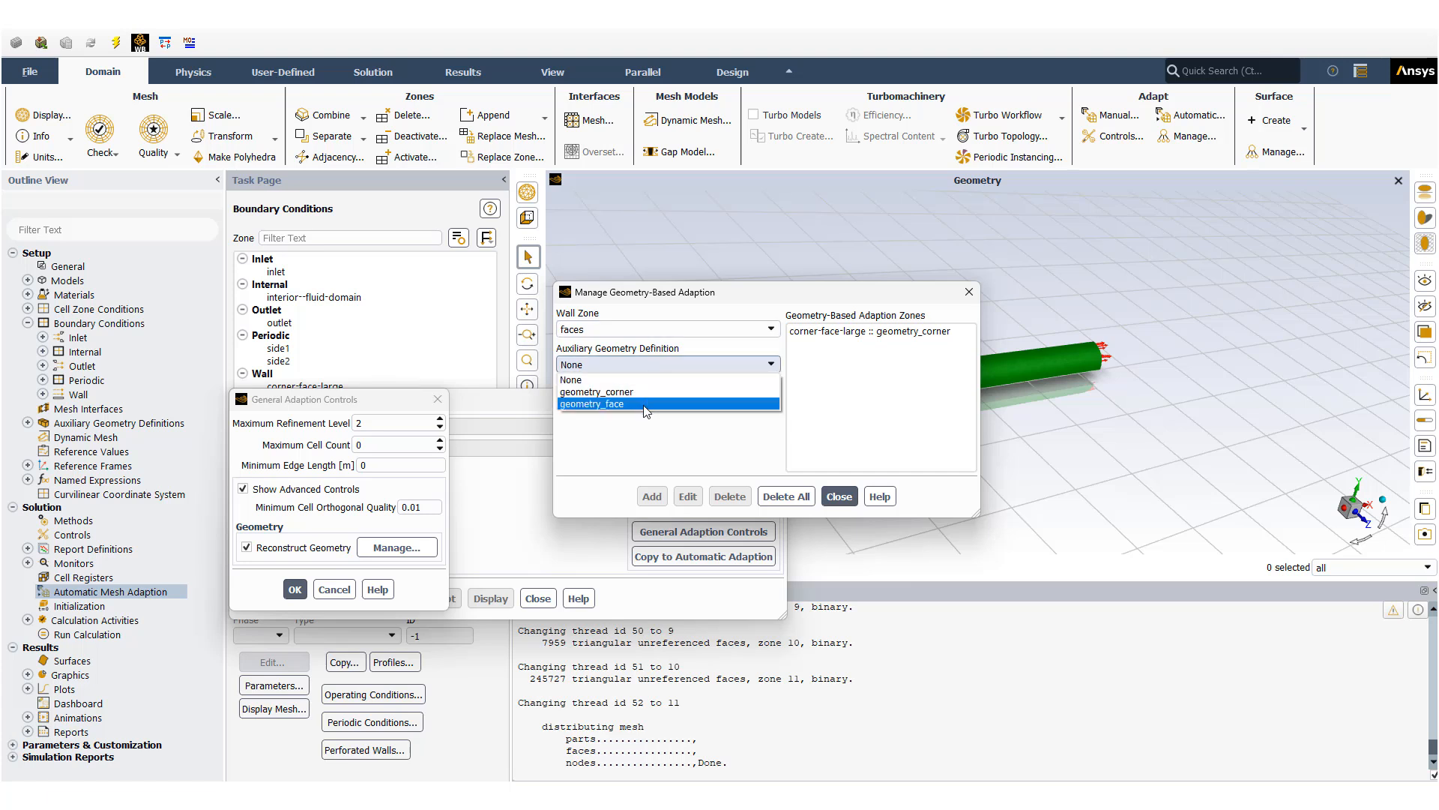
left_click(644, 403)
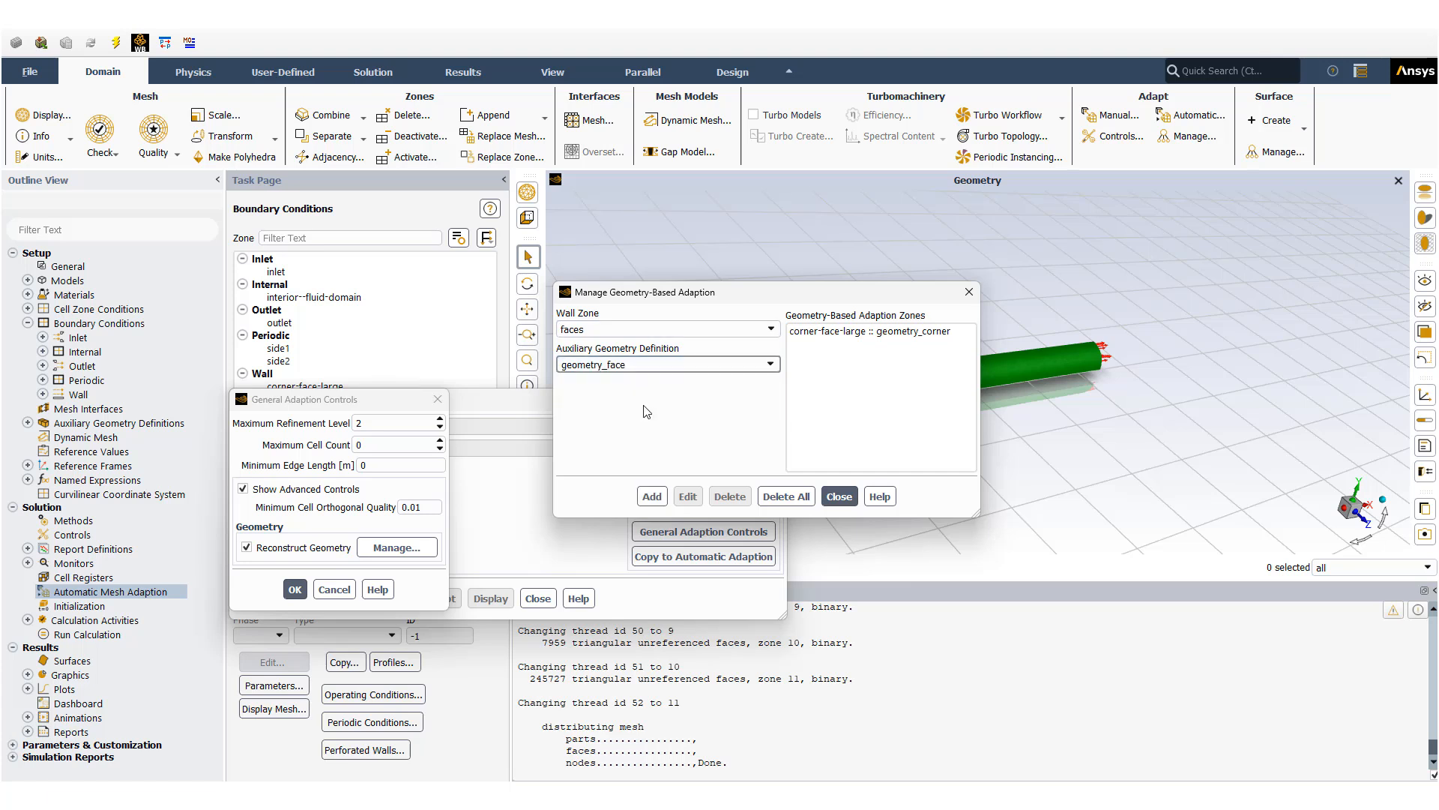
left_click(651, 496)
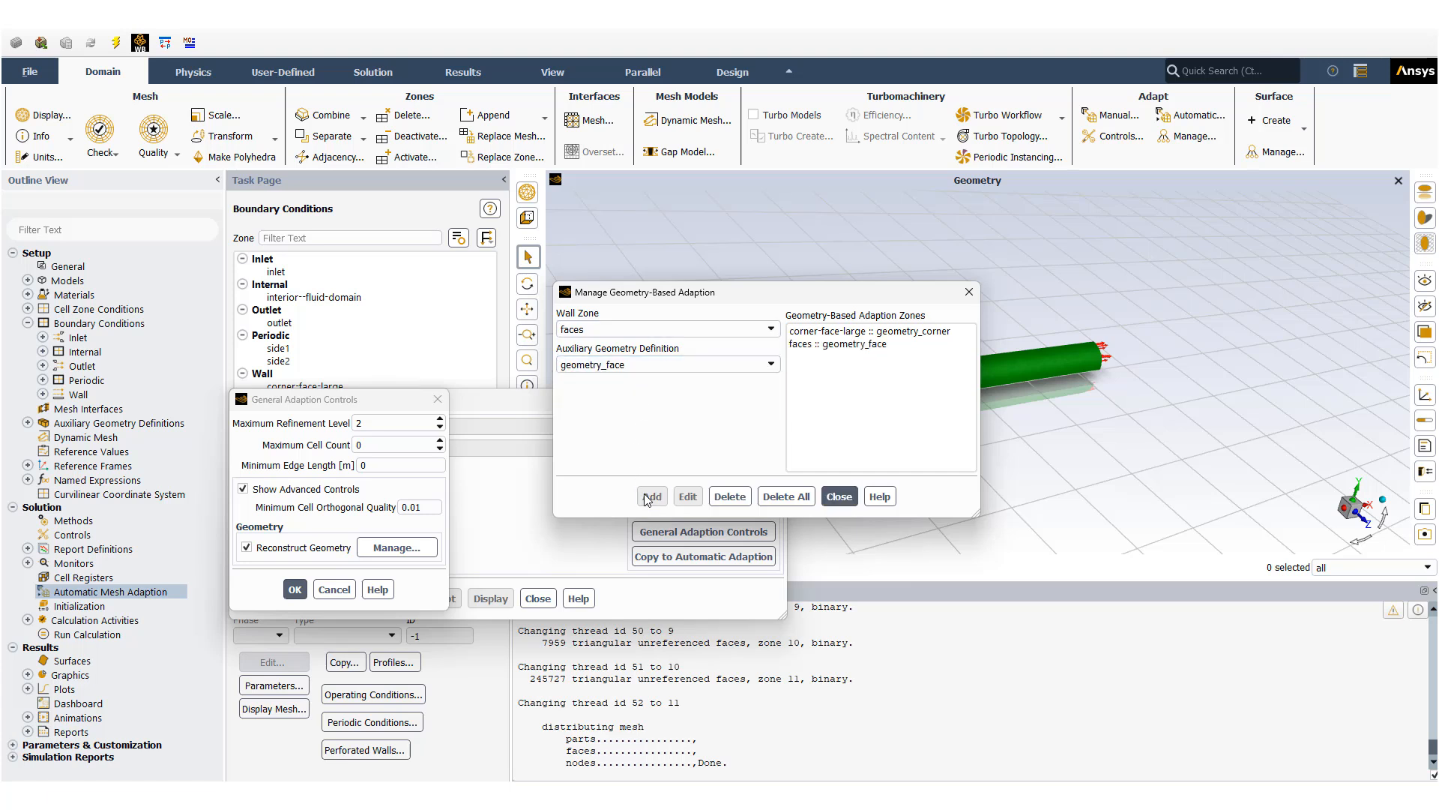
left_click(839, 497)
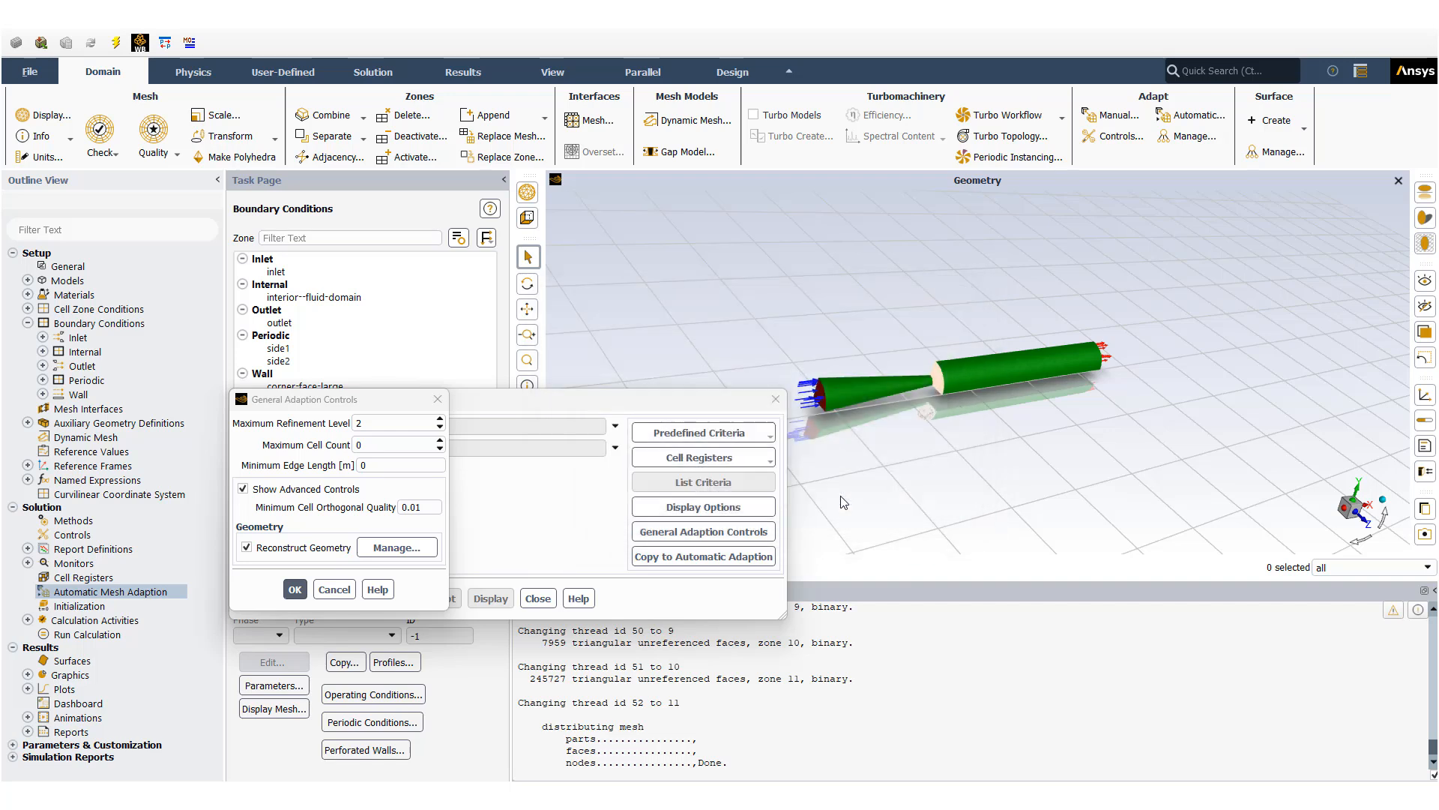
Step: Set the maximum cell count to 500000 in the general adaption controls and accept the settings
double_click(375, 445)
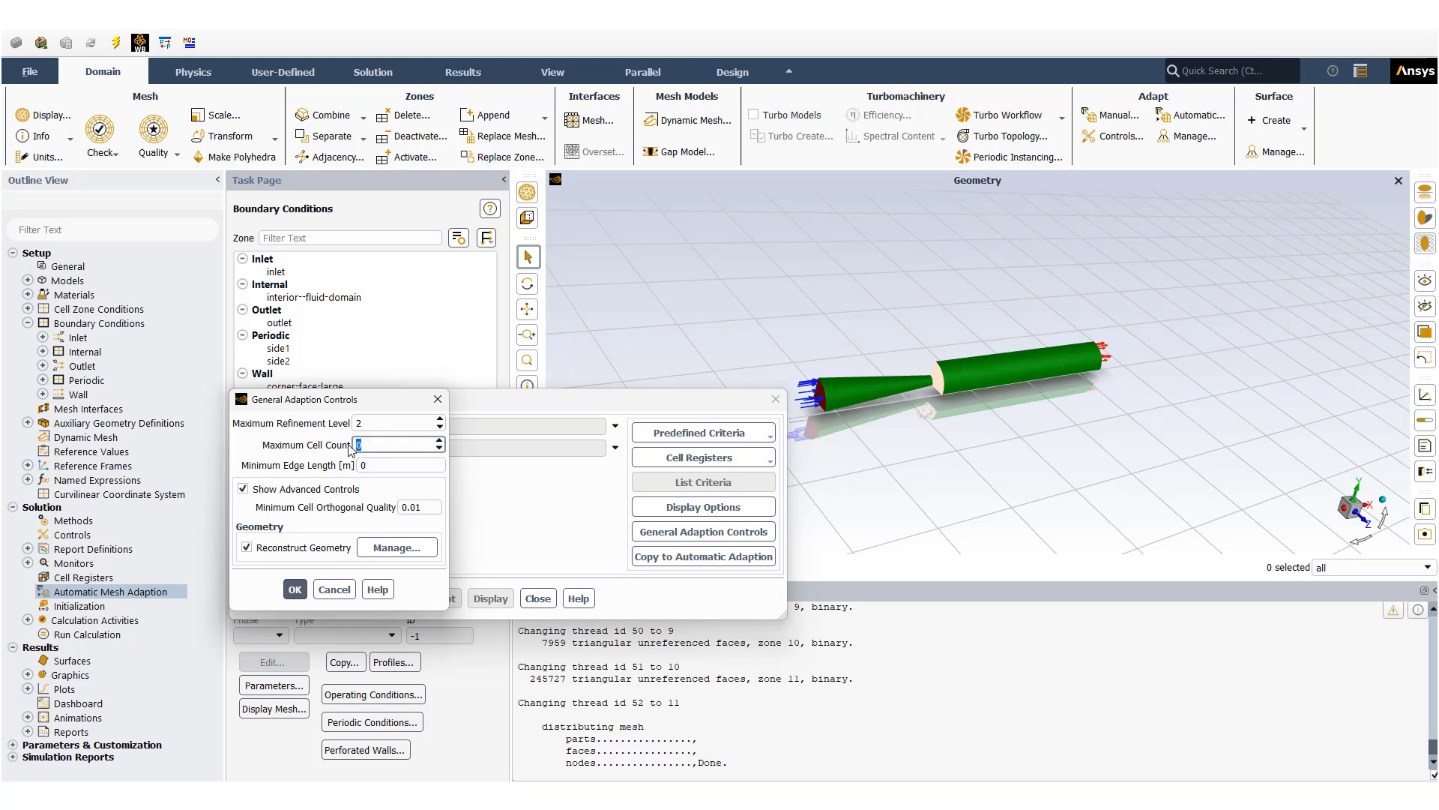
type("500000")
left_click(296, 591)
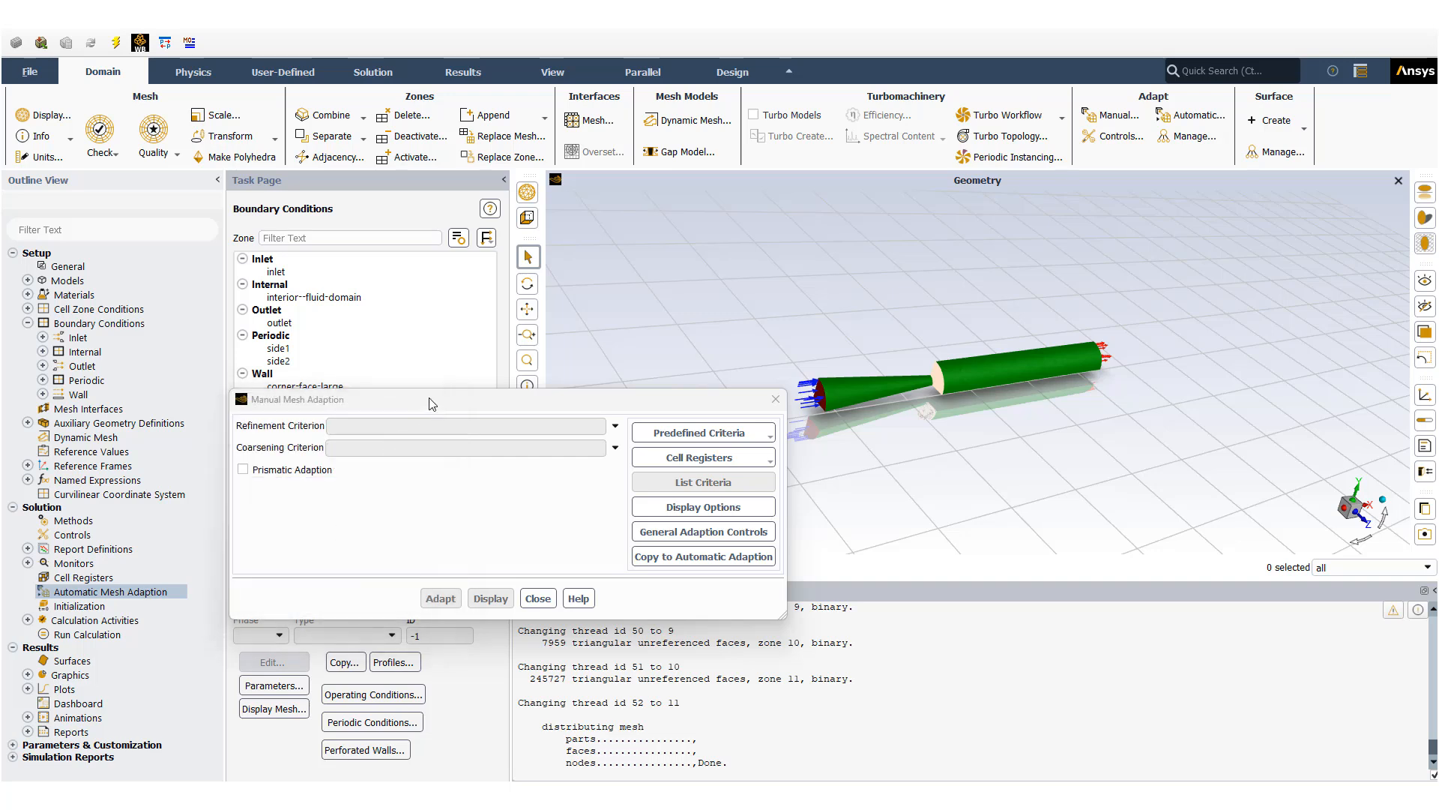
Step: Create a new boundary cell register for the manual adaption and set its cell distance to 2 cells
left_click_drag(429, 401, 534, 313)
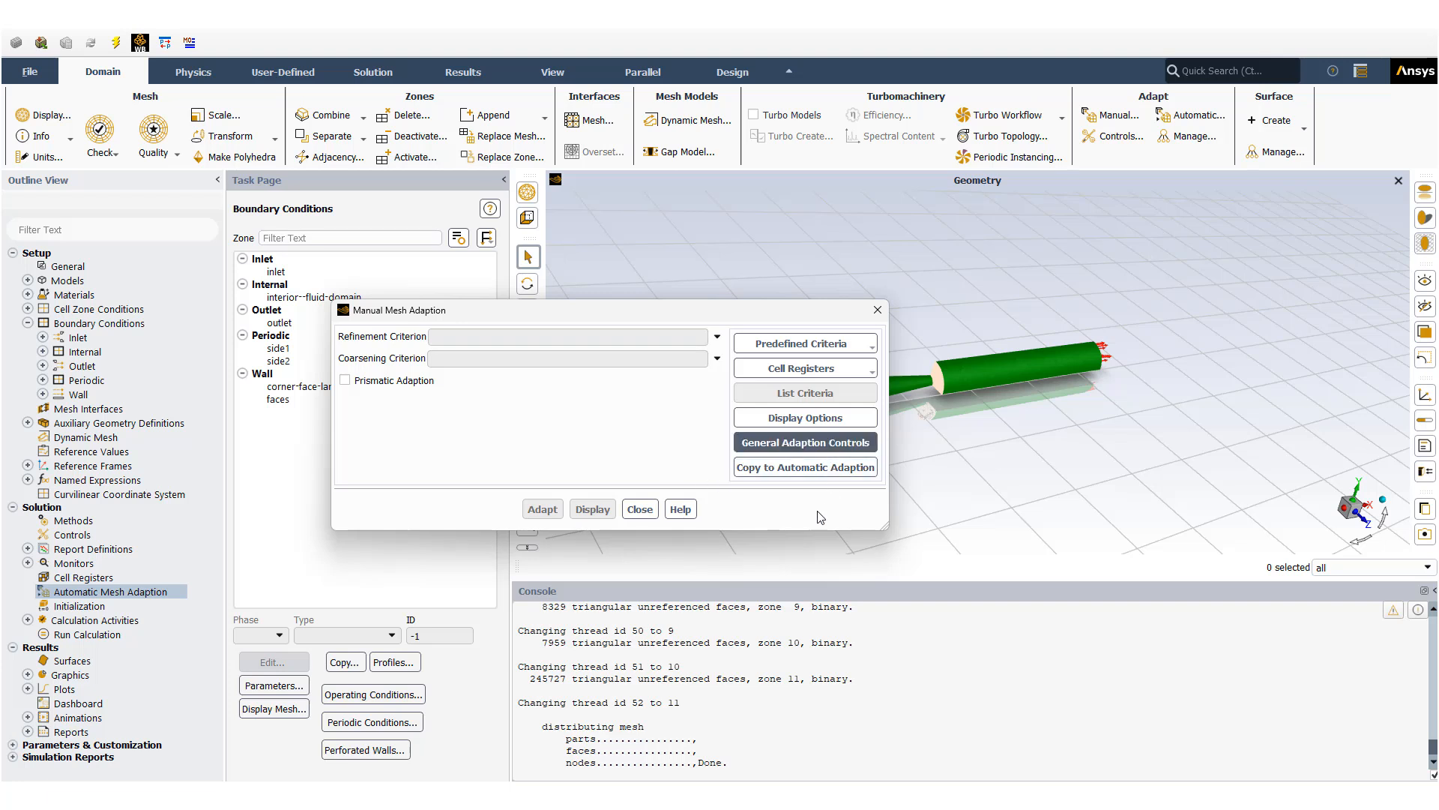
left_click(780, 368)
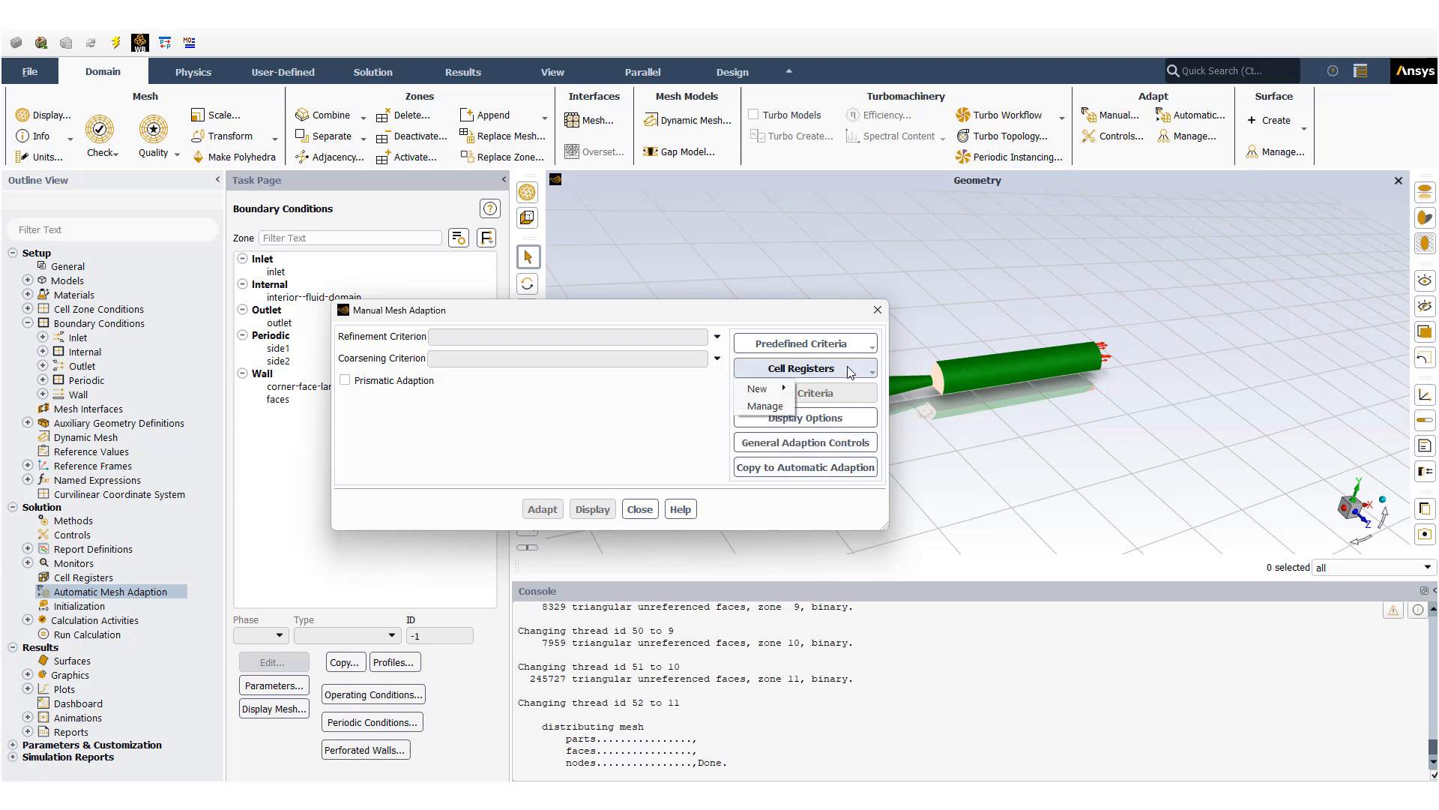
mouse_move(748, 391)
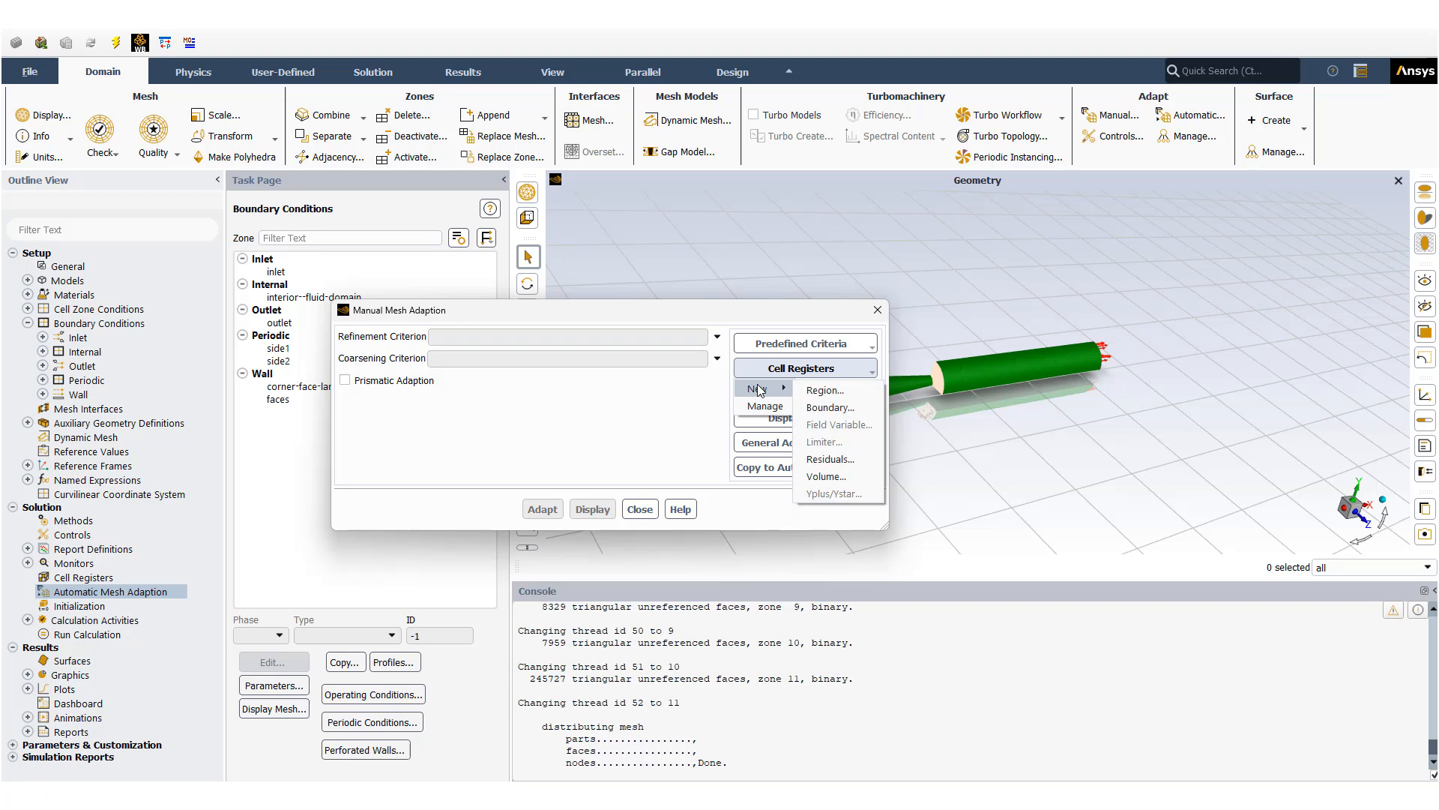
left_click(823, 407)
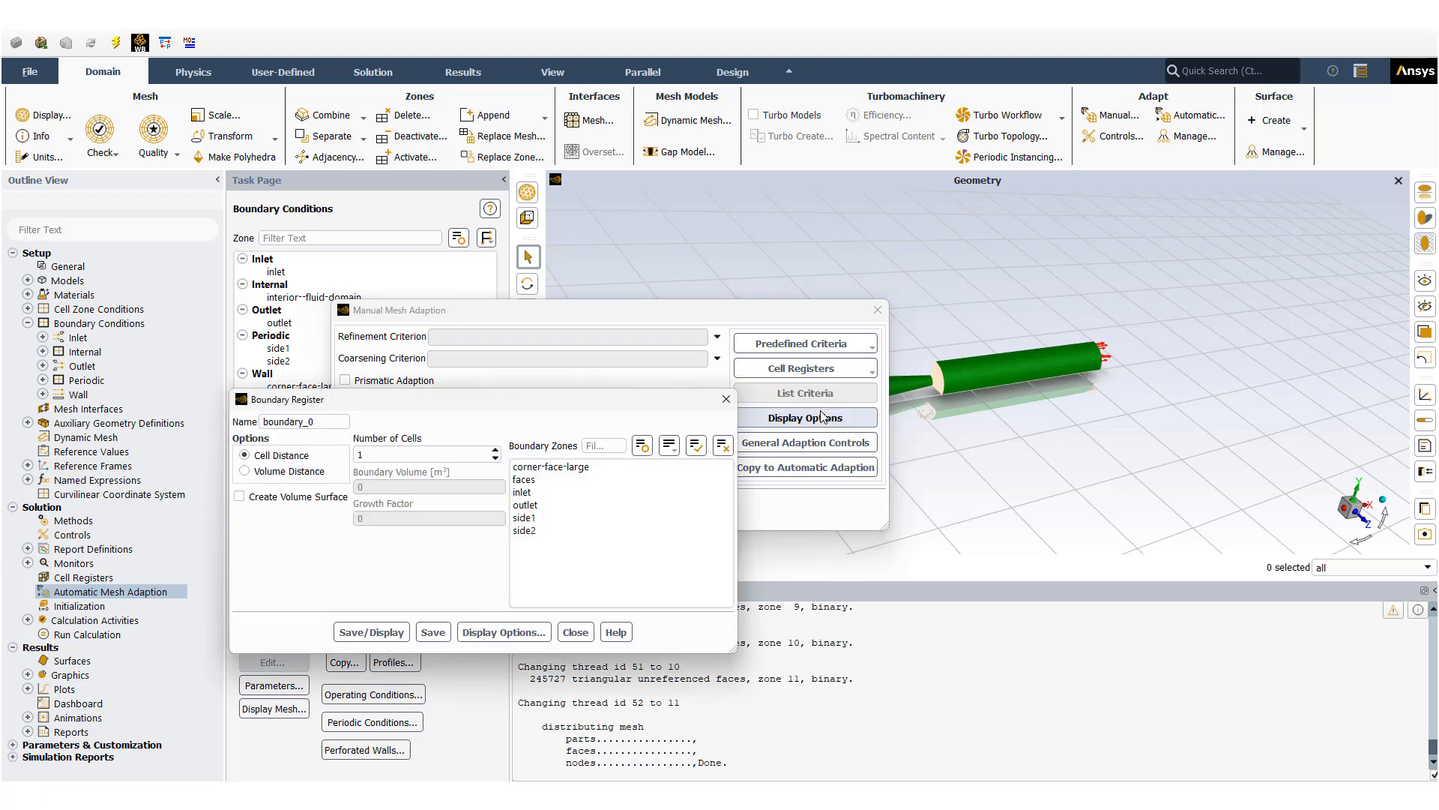
double_click(357, 454)
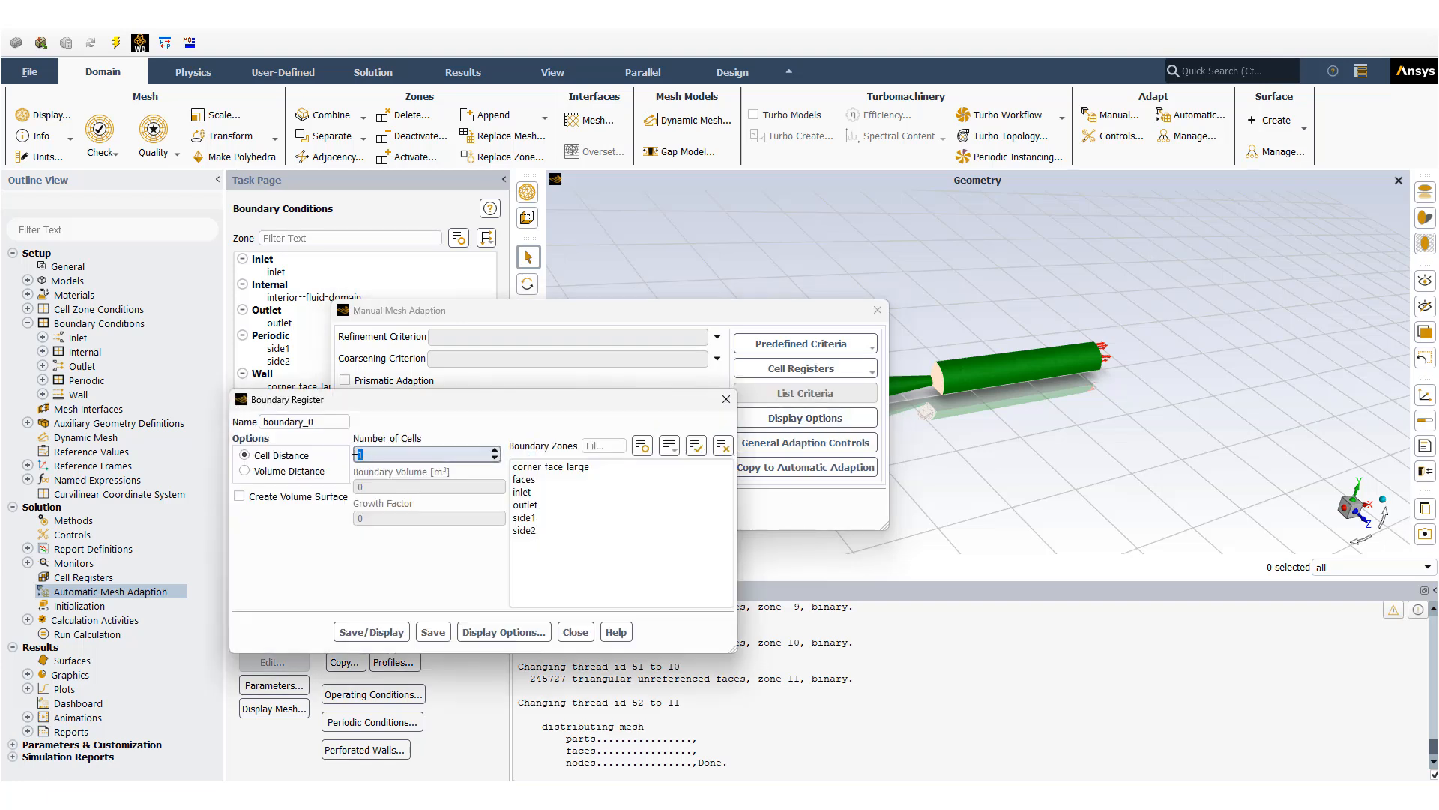
type("2")
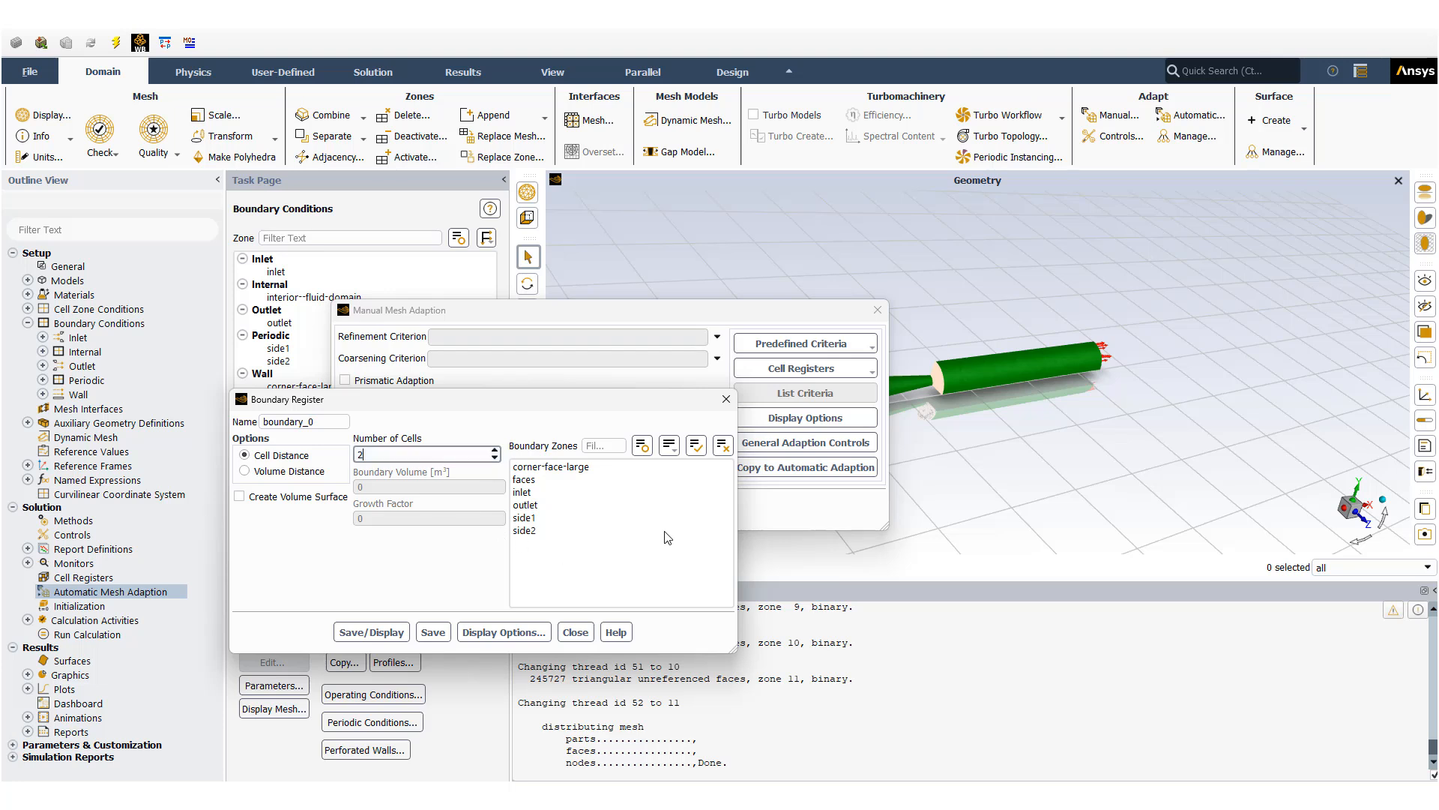
Step: Assign the wall zones corner-face-large and faces to the boundary register, save and display its marked cells, and close the register
left_click(675, 452)
left_click(686, 520)
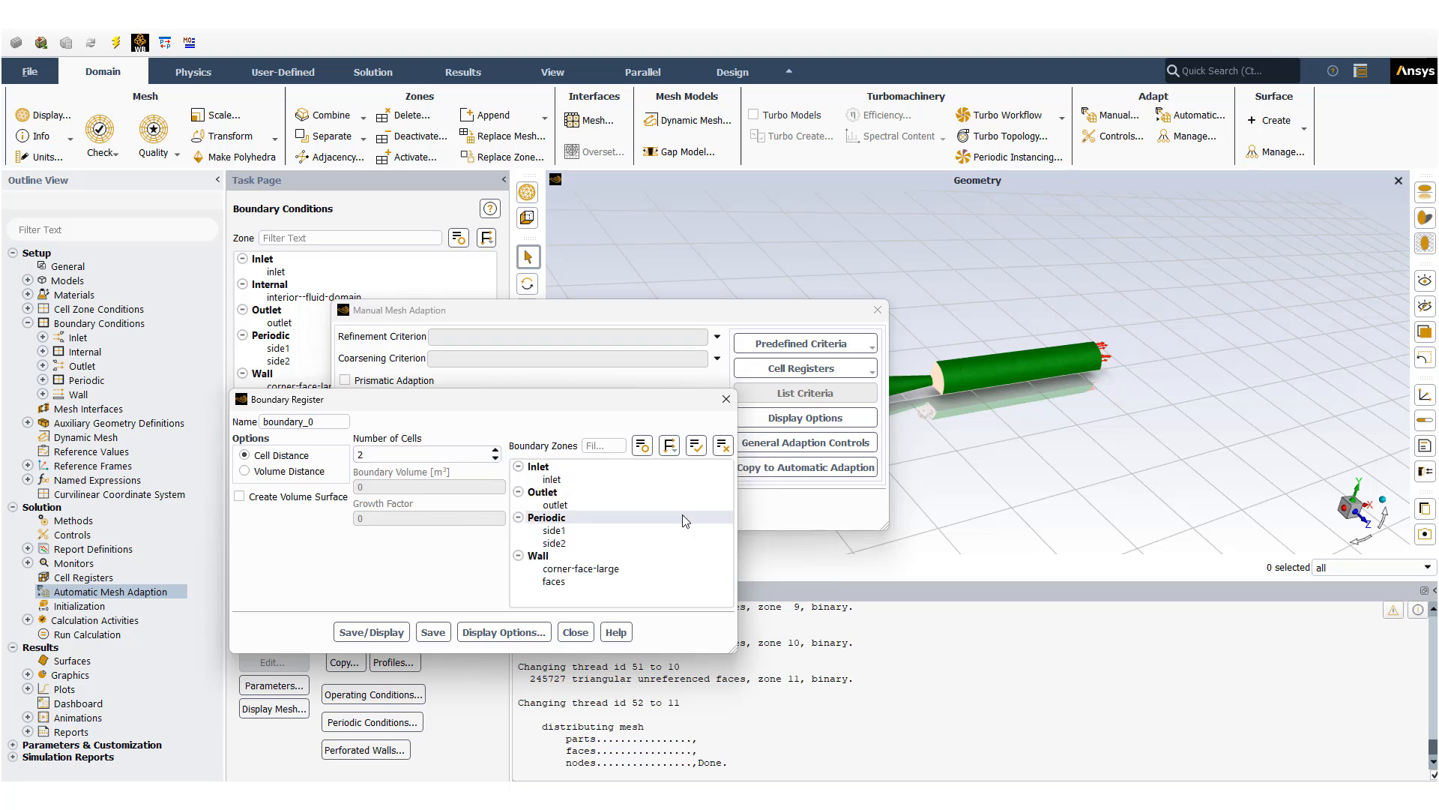
left_click(561, 573)
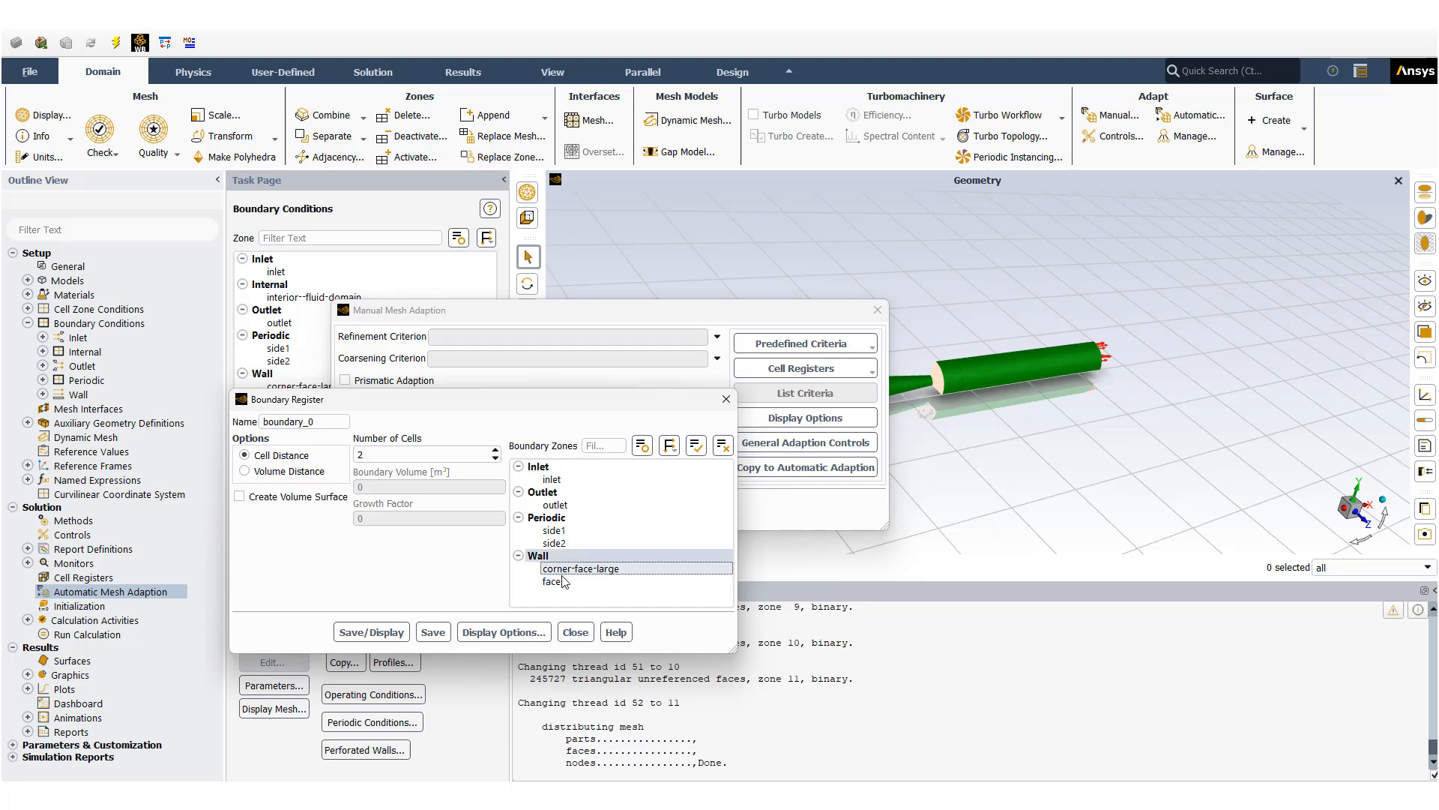
left_click(563, 582)
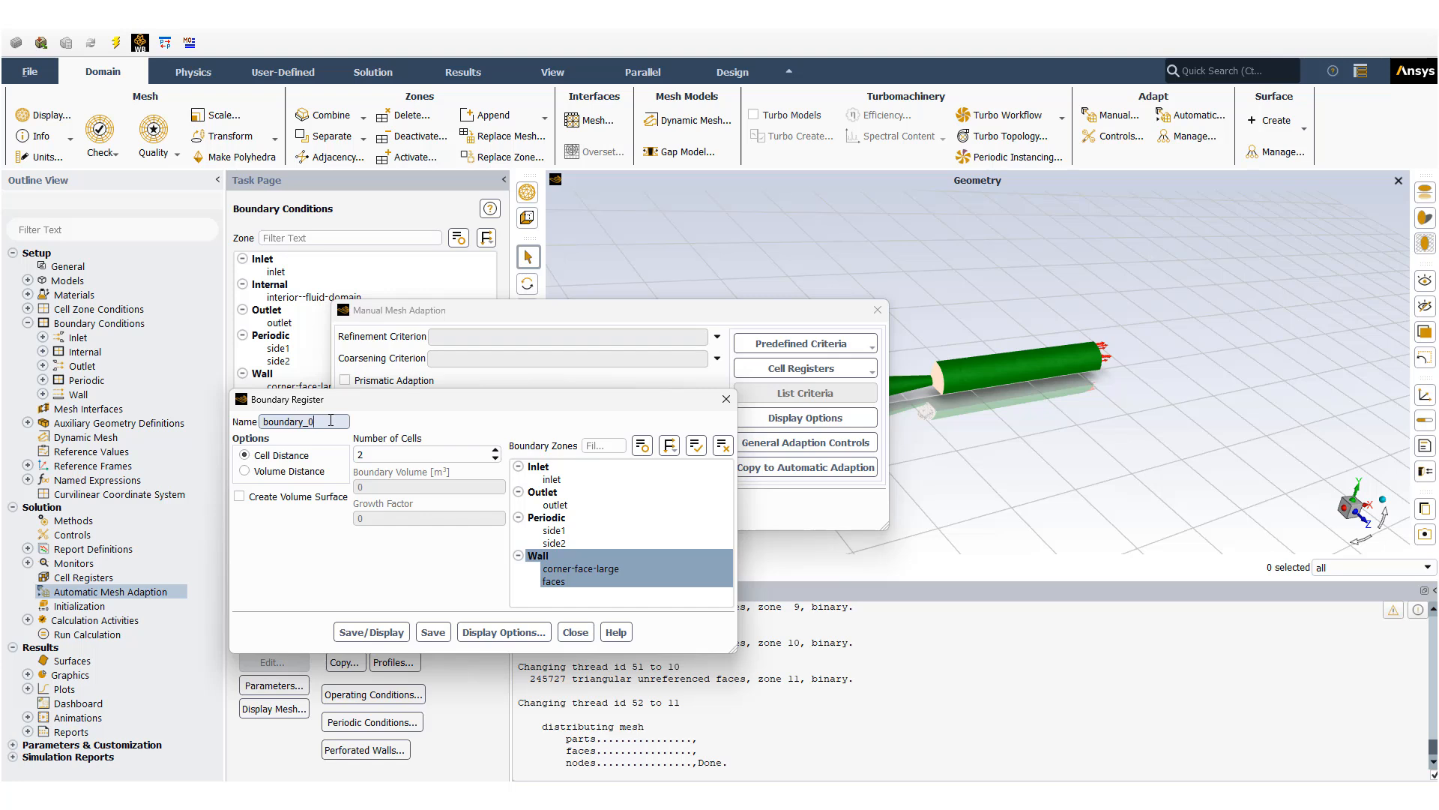
left_click(385, 634)
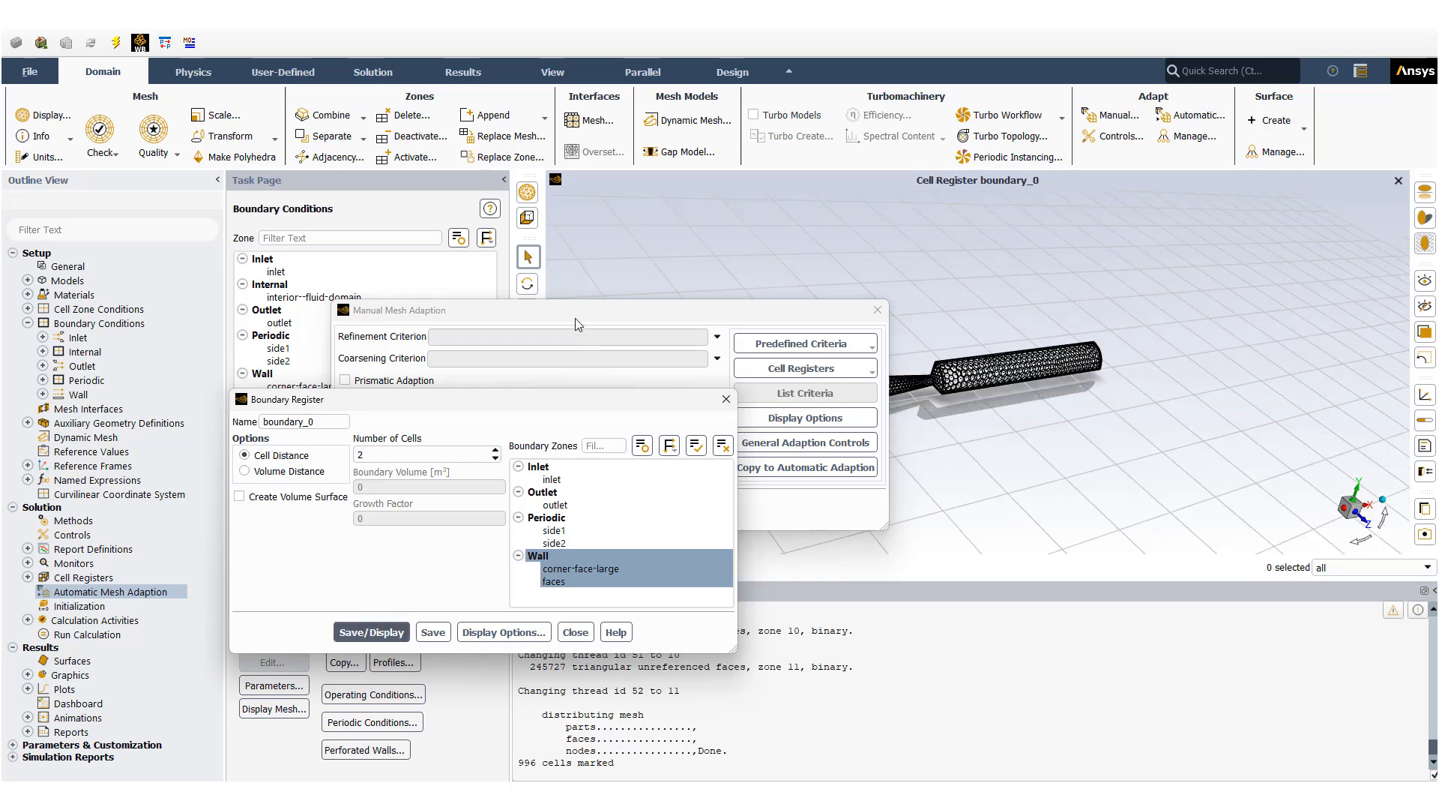
left_click_drag(578, 317, 303, 156)
left_click_drag(463, 408, 333, 388)
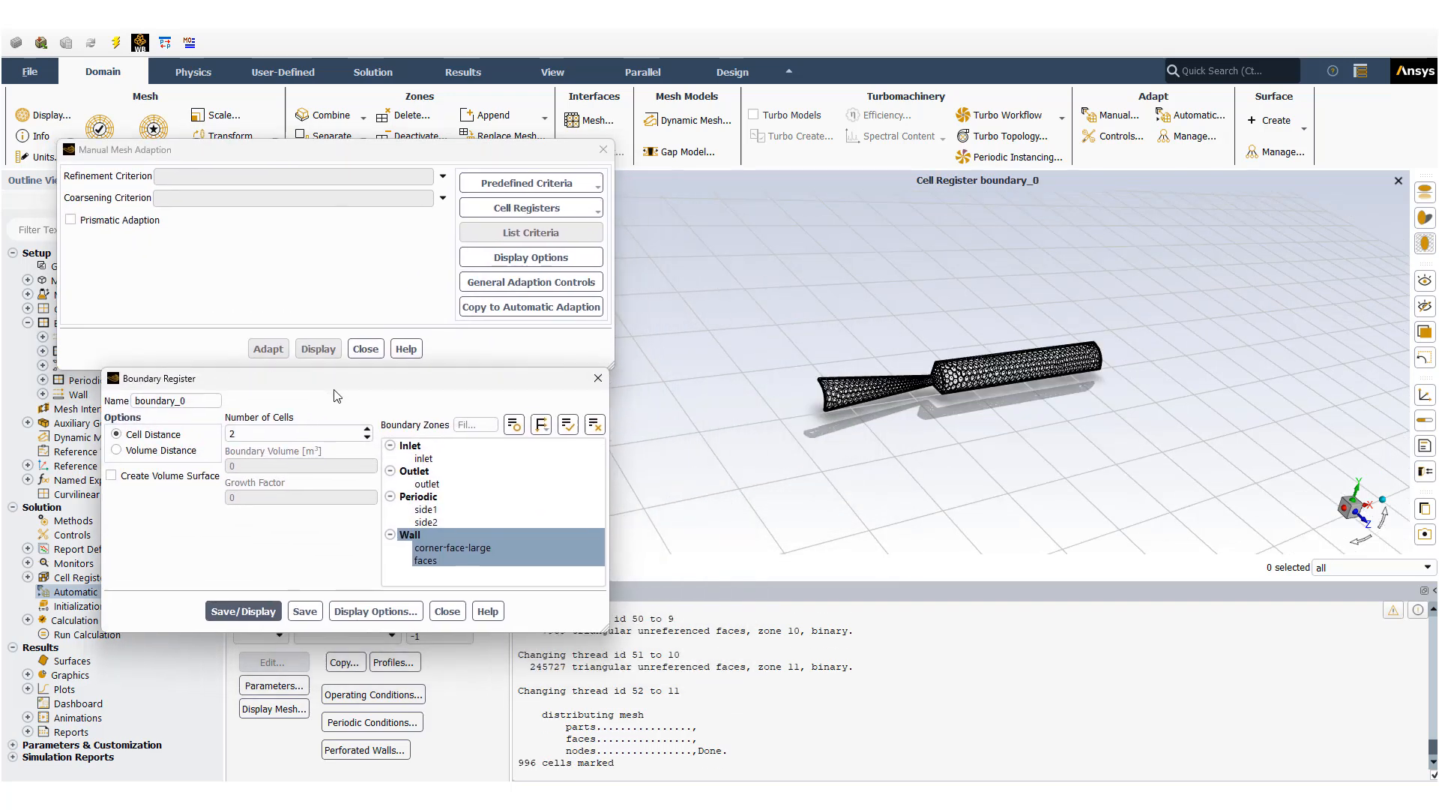
left_click_drag(815, 452, 886, 467)
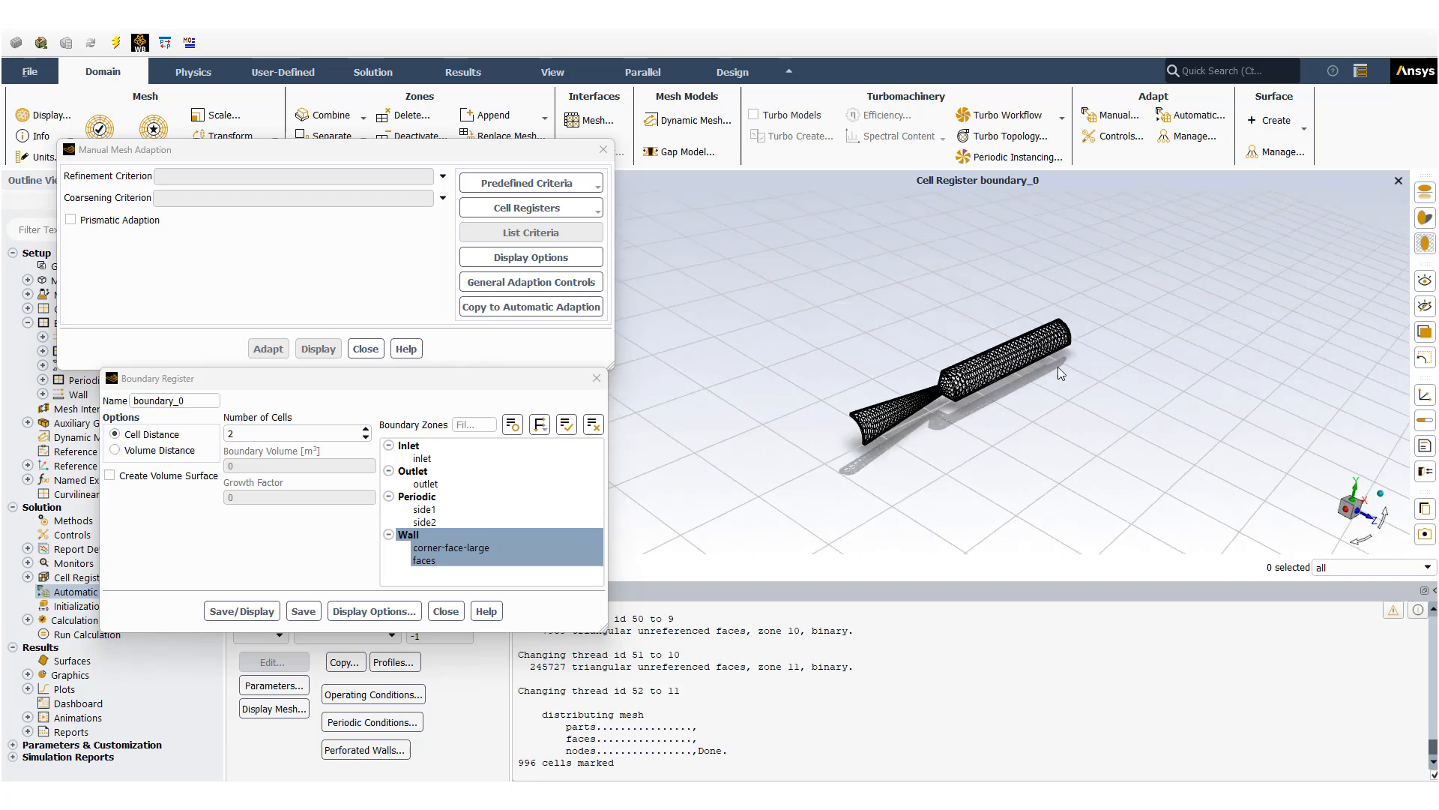
left_click(454, 617)
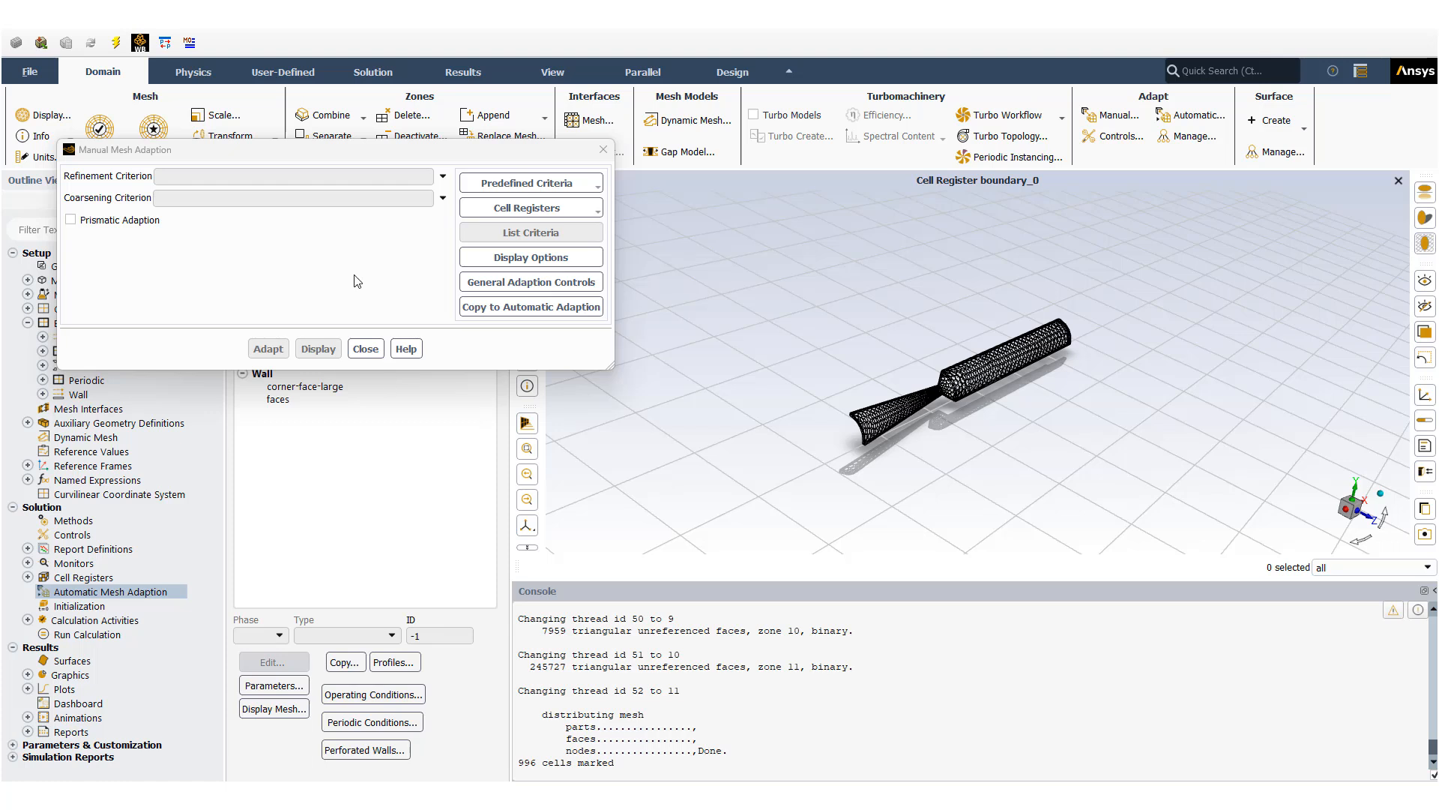
Step: Use boundary_0 as the refinement criterion for manual mesh adaption and copy the setup to automatic adaption
left_click(443, 177)
left_click(365, 223)
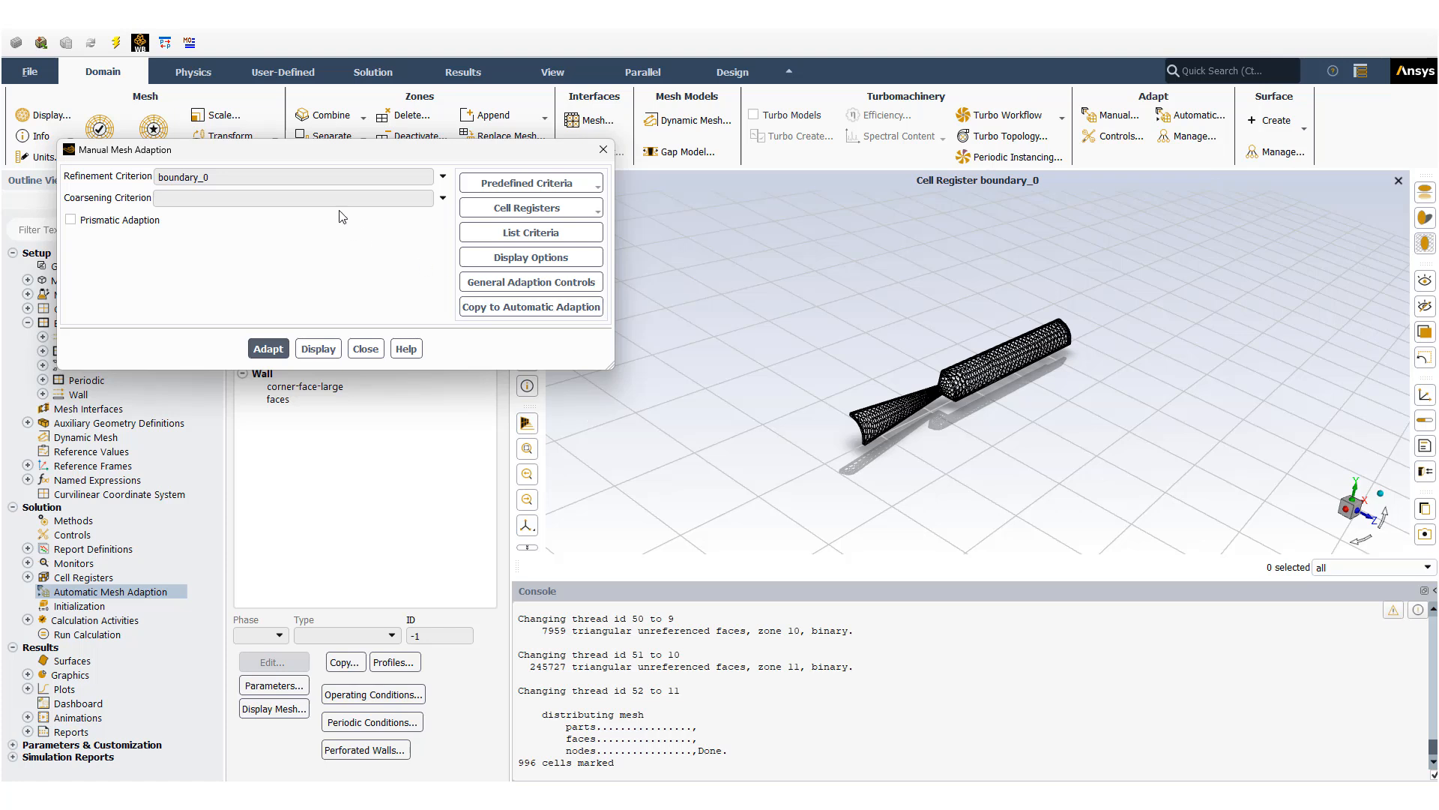
left_click(545, 308)
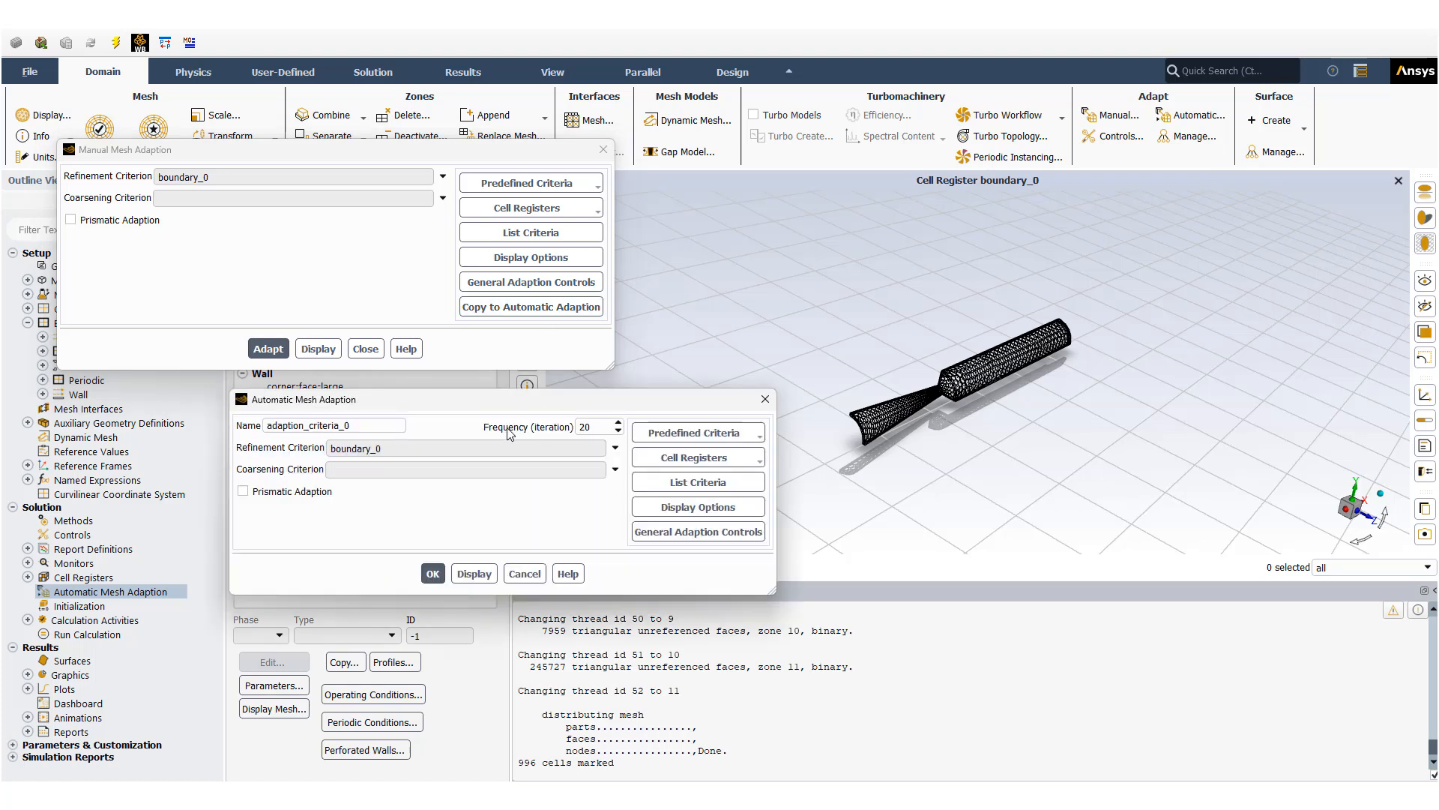
Step: Name the automatic adaption adaption_criteria_boundary with a frequency of 50 iterations, save it, and close the manual adaption settings
left_click(364, 425)
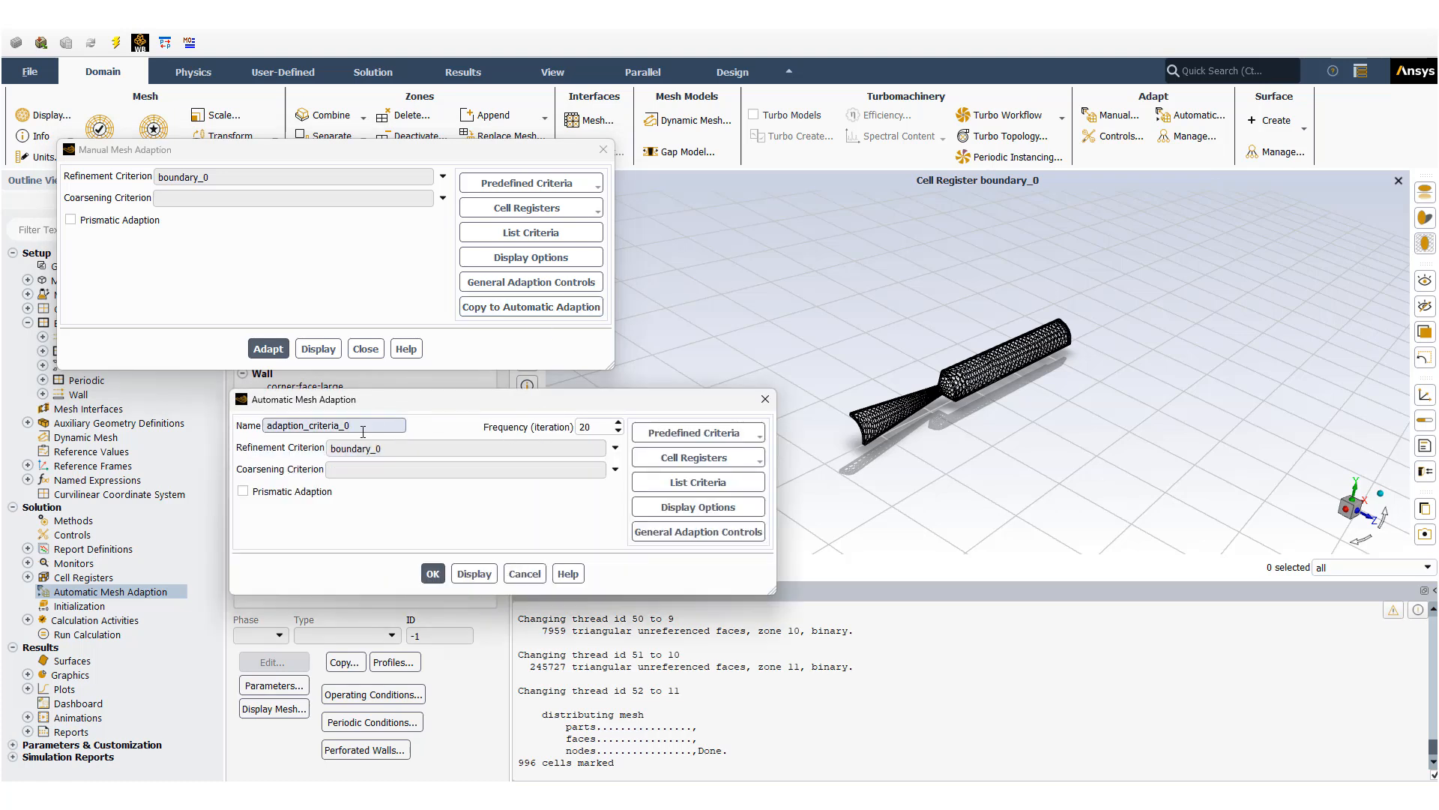
type("boundary")
double_click(585, 427)
type("50")
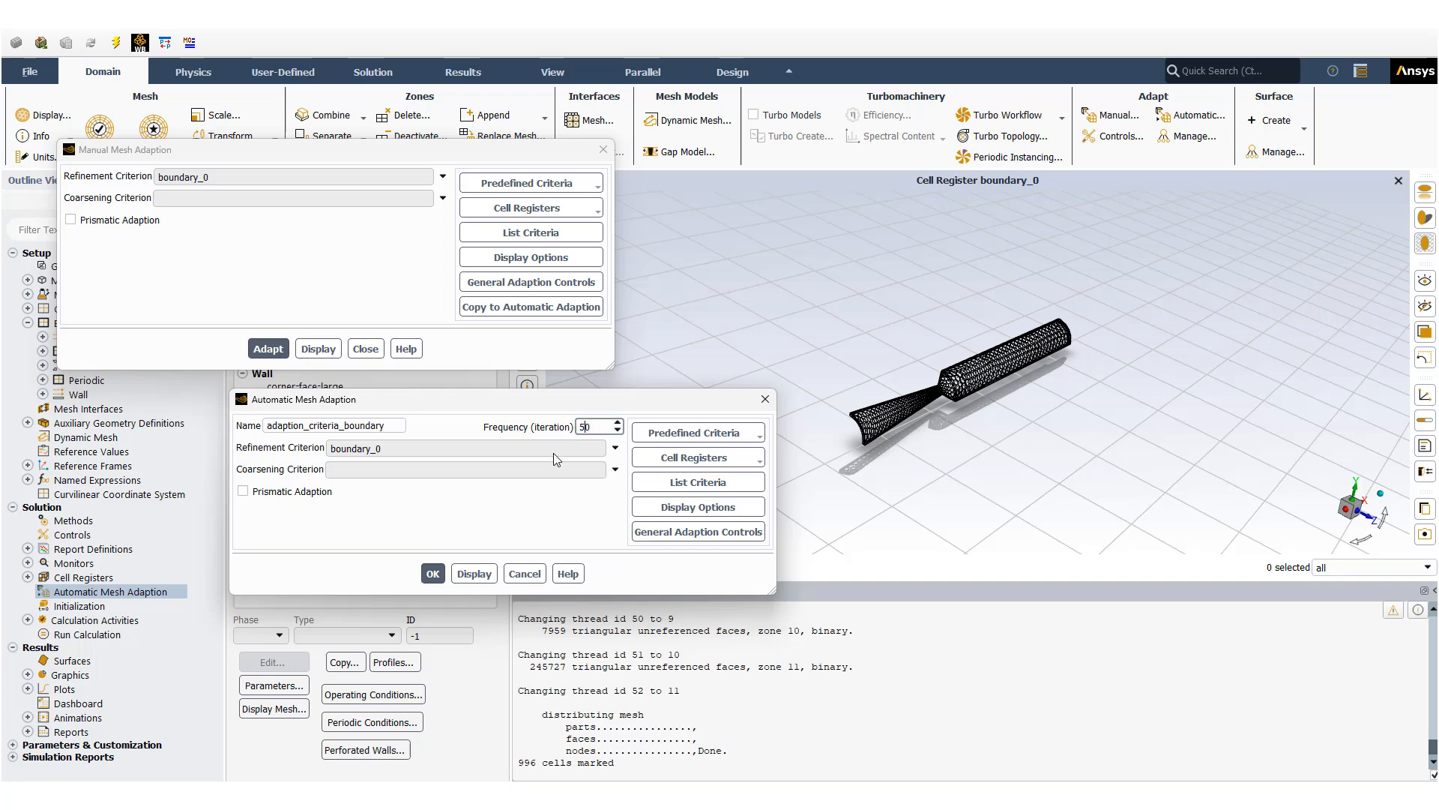
left_click(434, 574)
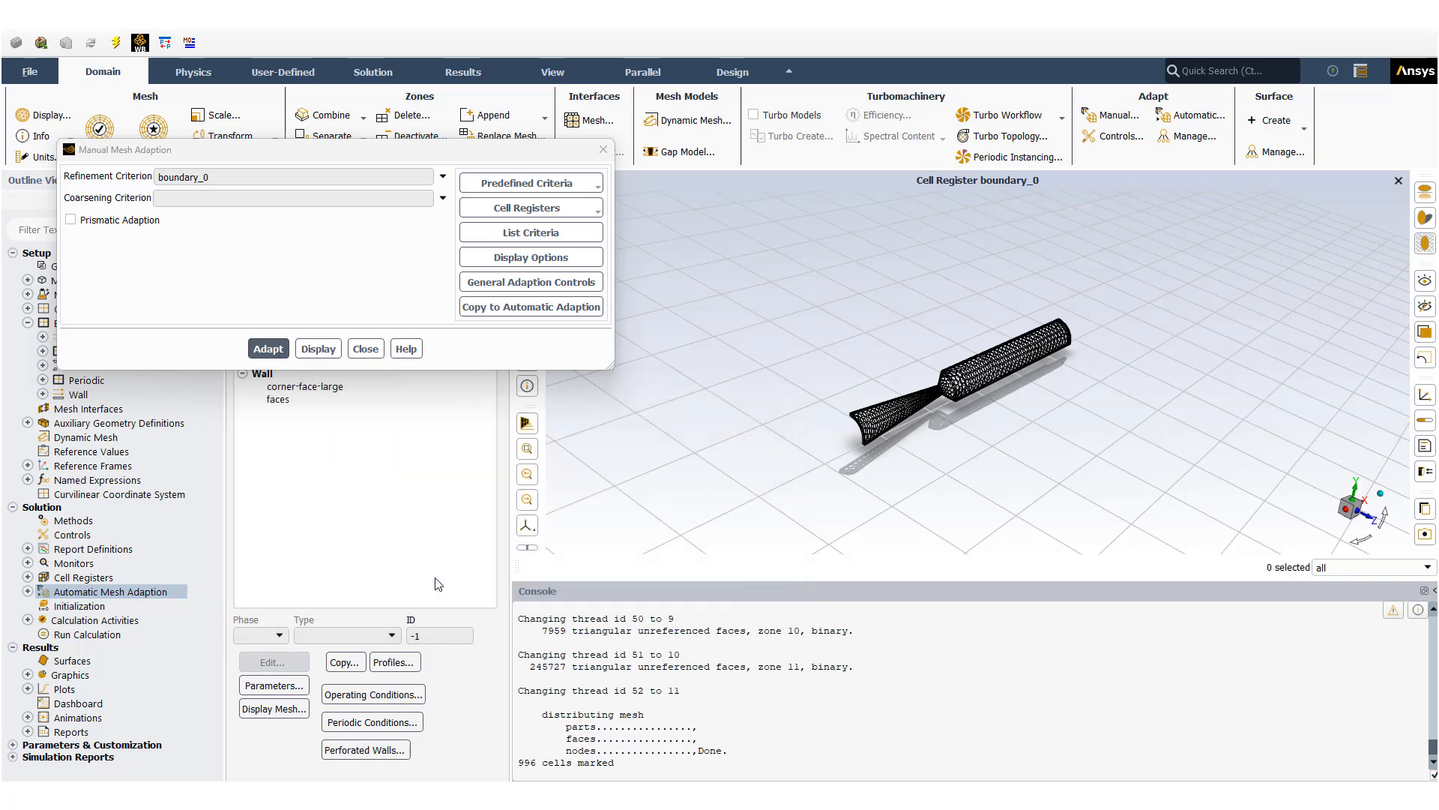
left_click(27, 591)
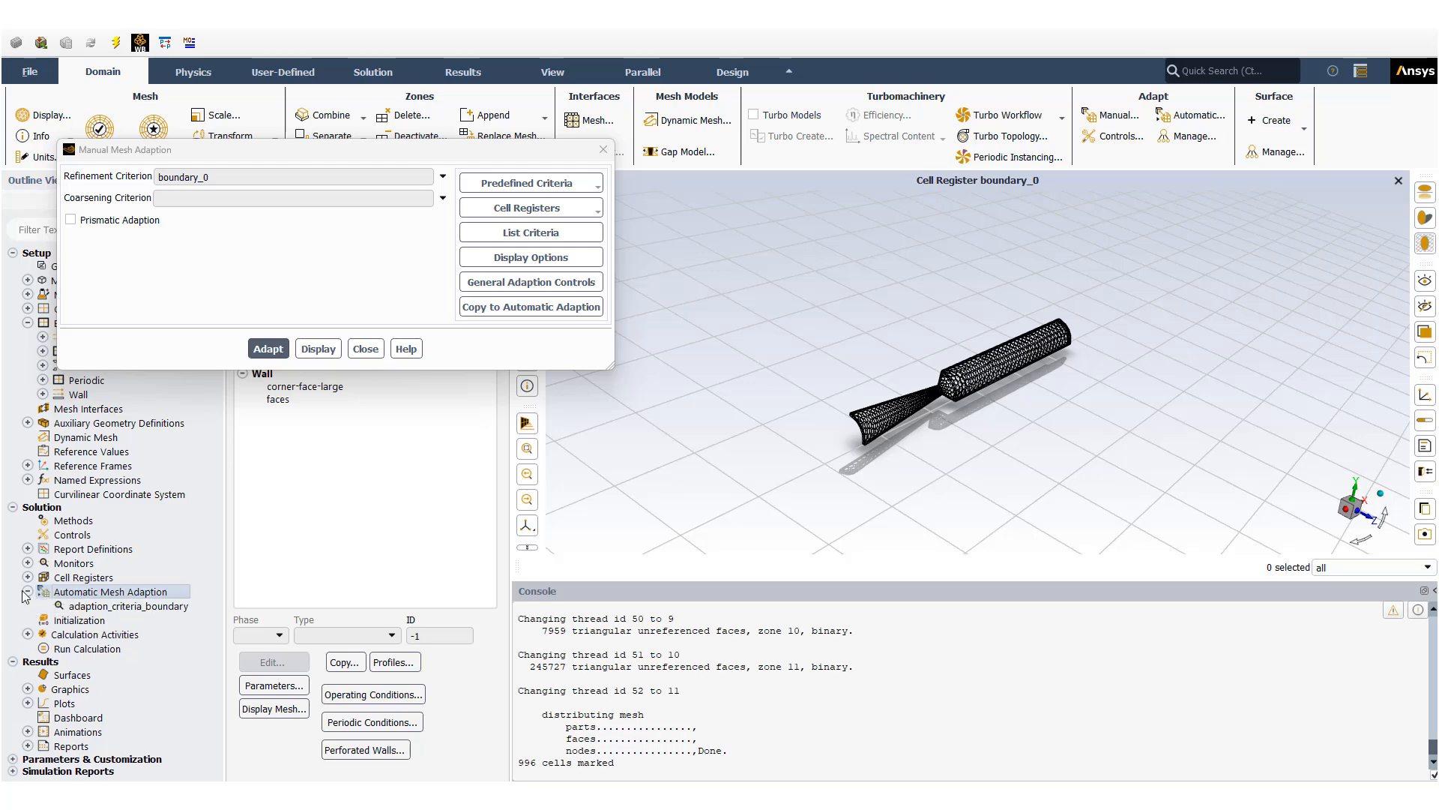
left_click(377, 349)
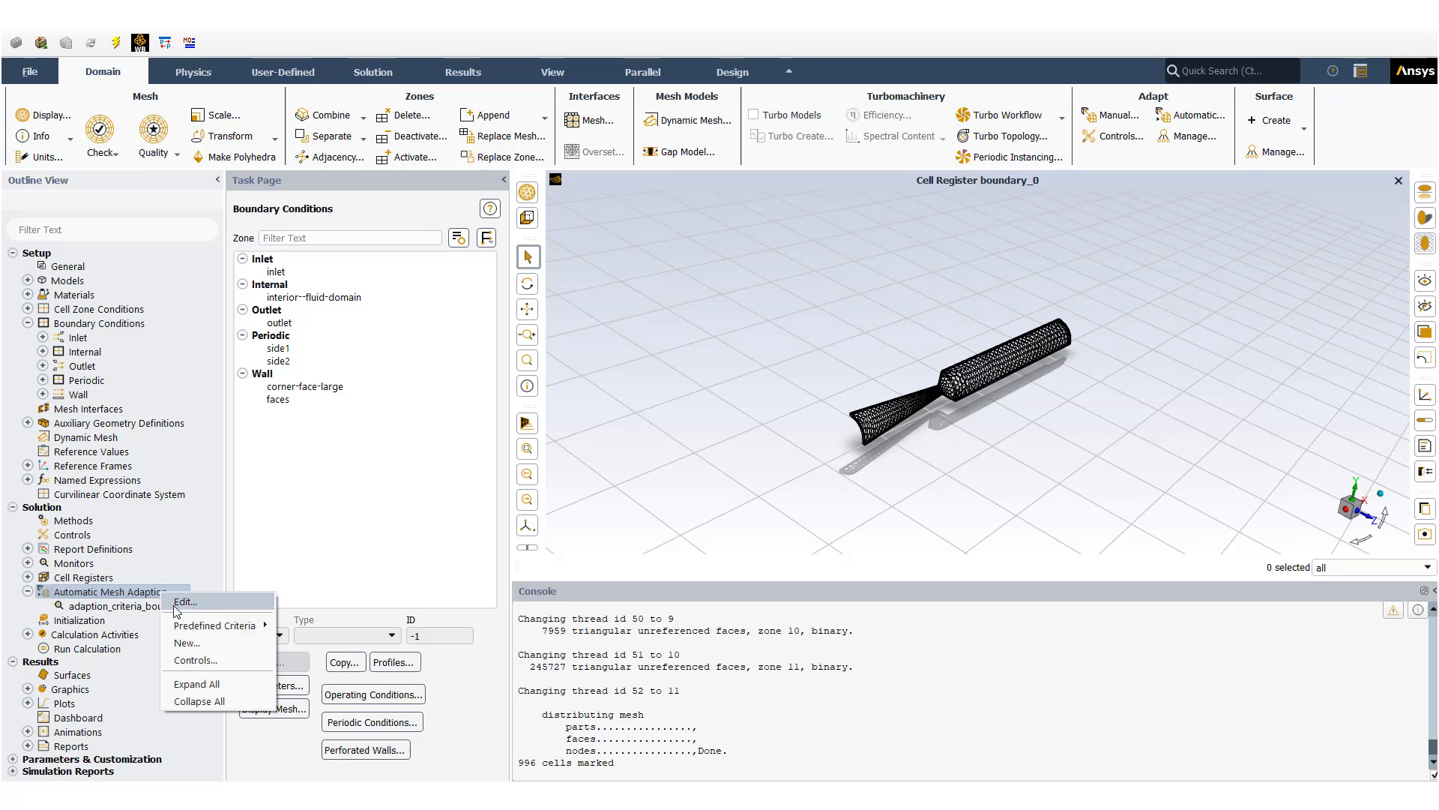
Step: Start a new automatic mesh adaption criterion and check the available predefined criteria and cell register types
left_click(184, 642)
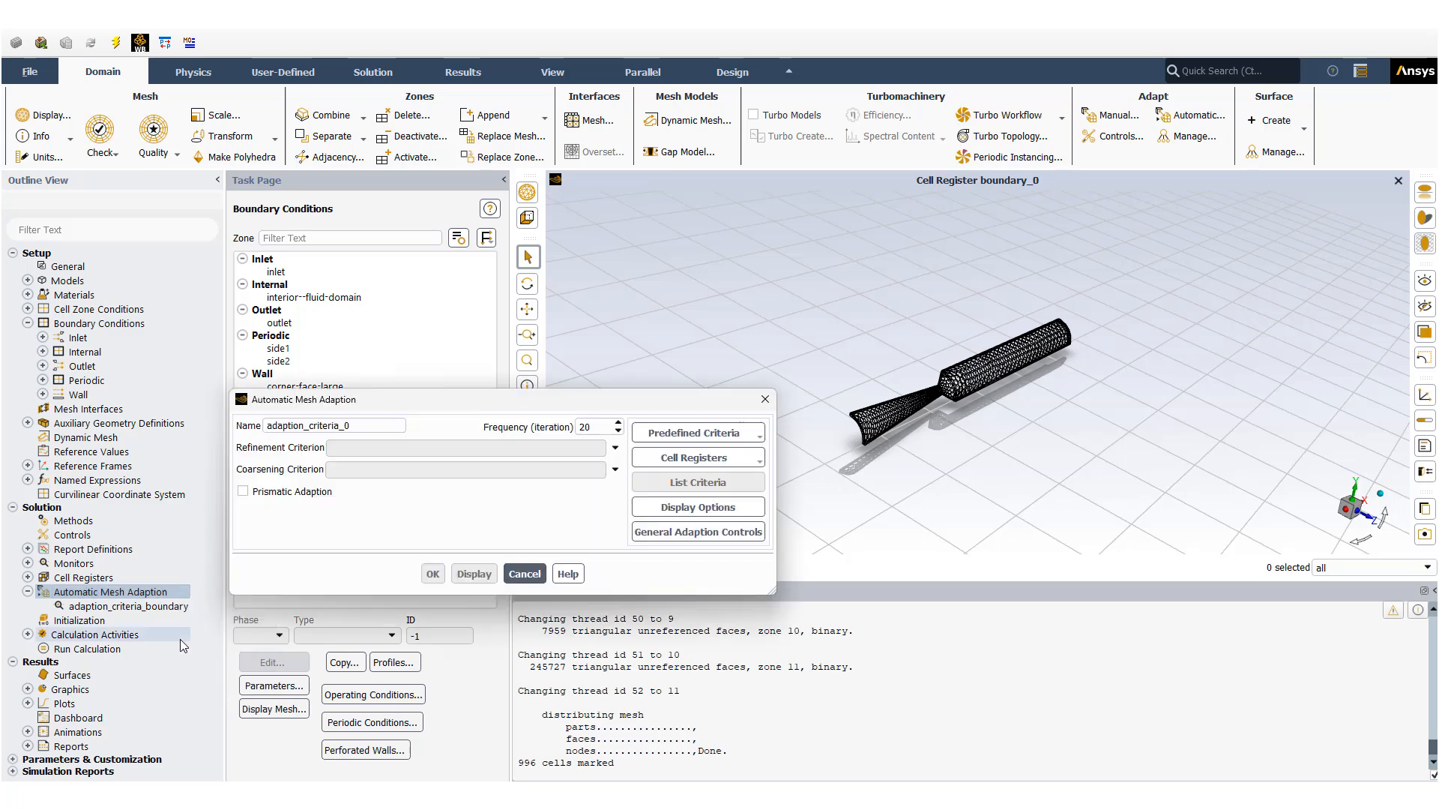
left_click(744, 433)
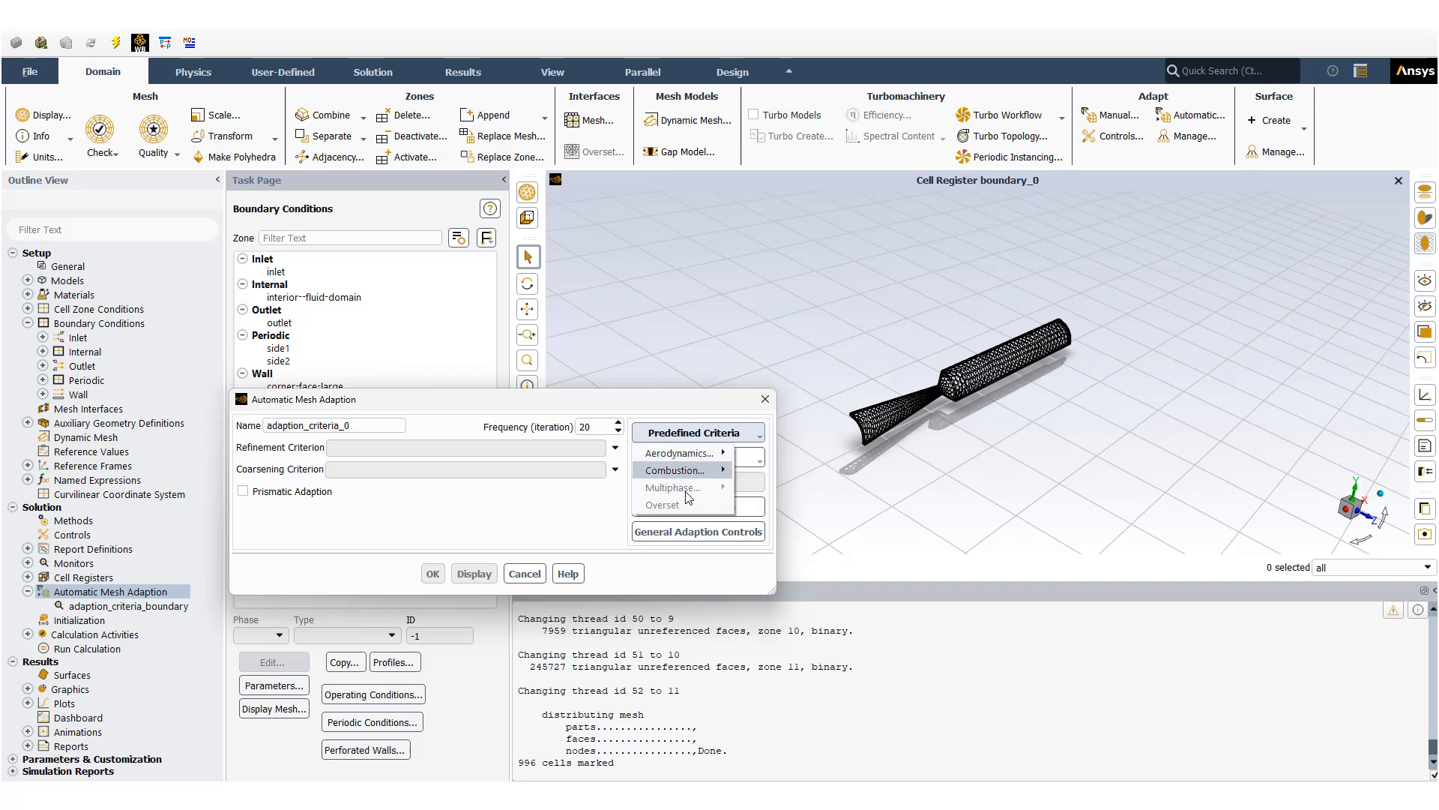
left_click(658, 424)
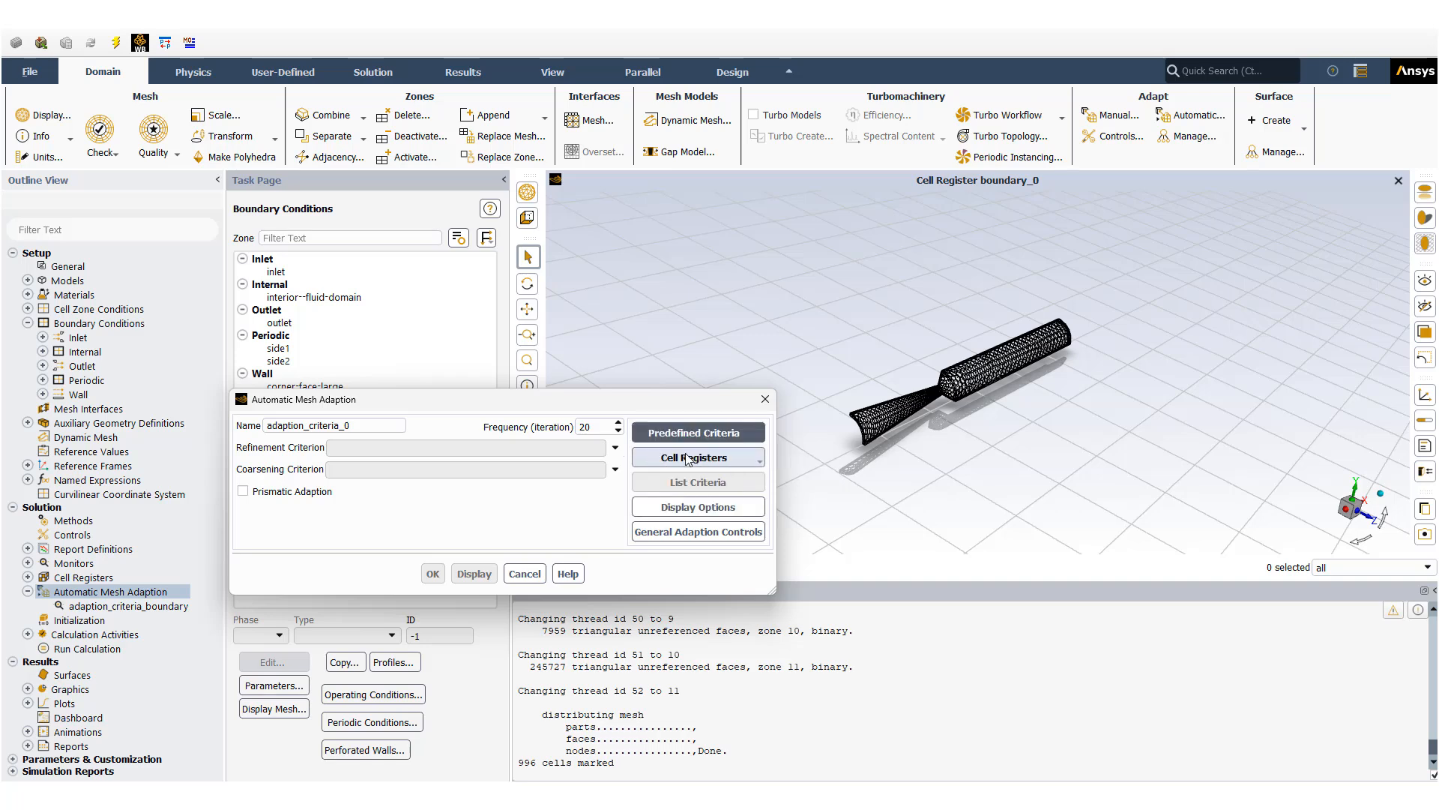
left_click(688, 458)
mouse_move(677, 480)
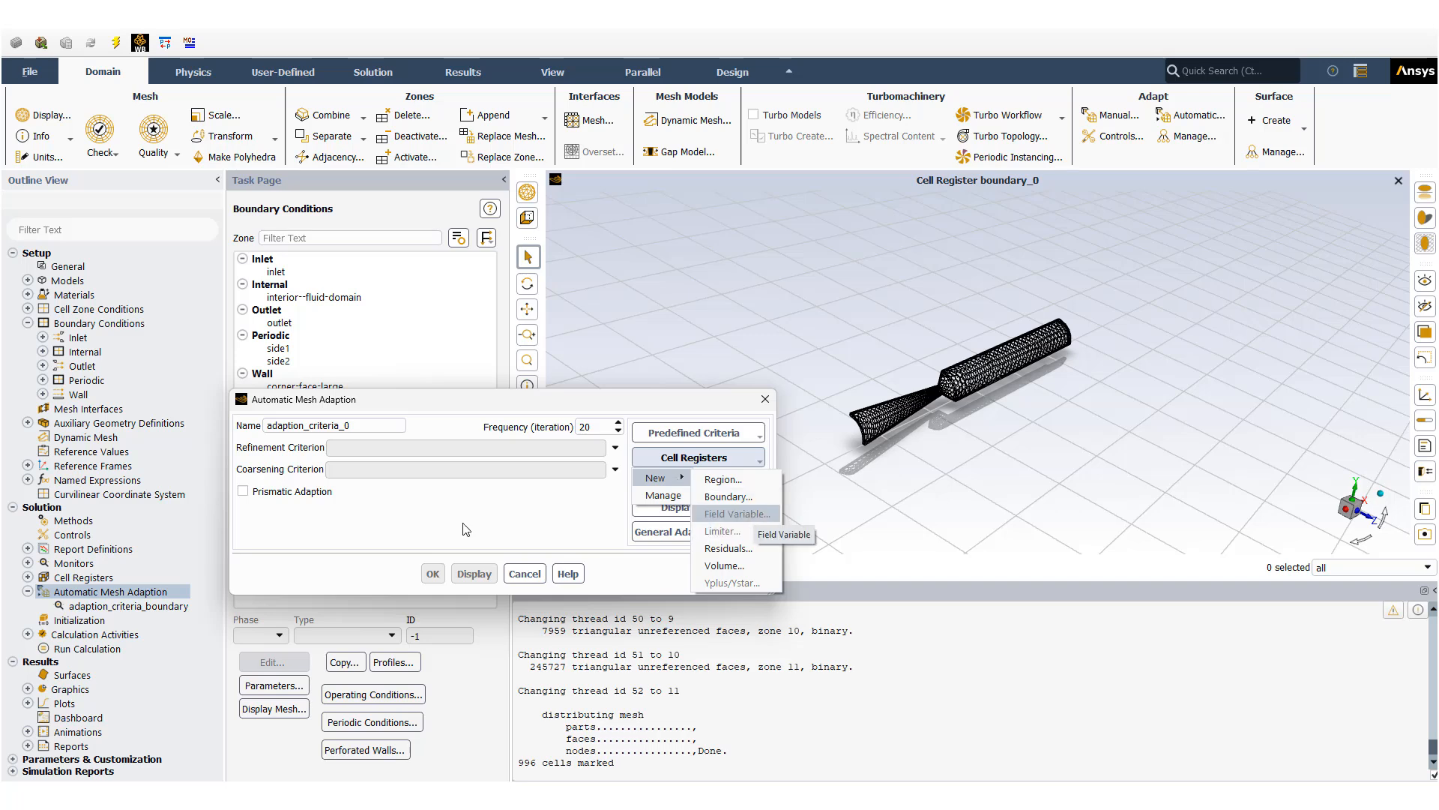
Step: Initialize the solution with Standard Initialization, keeping the automatic mesh adaption definition open
left_click(74, 622)
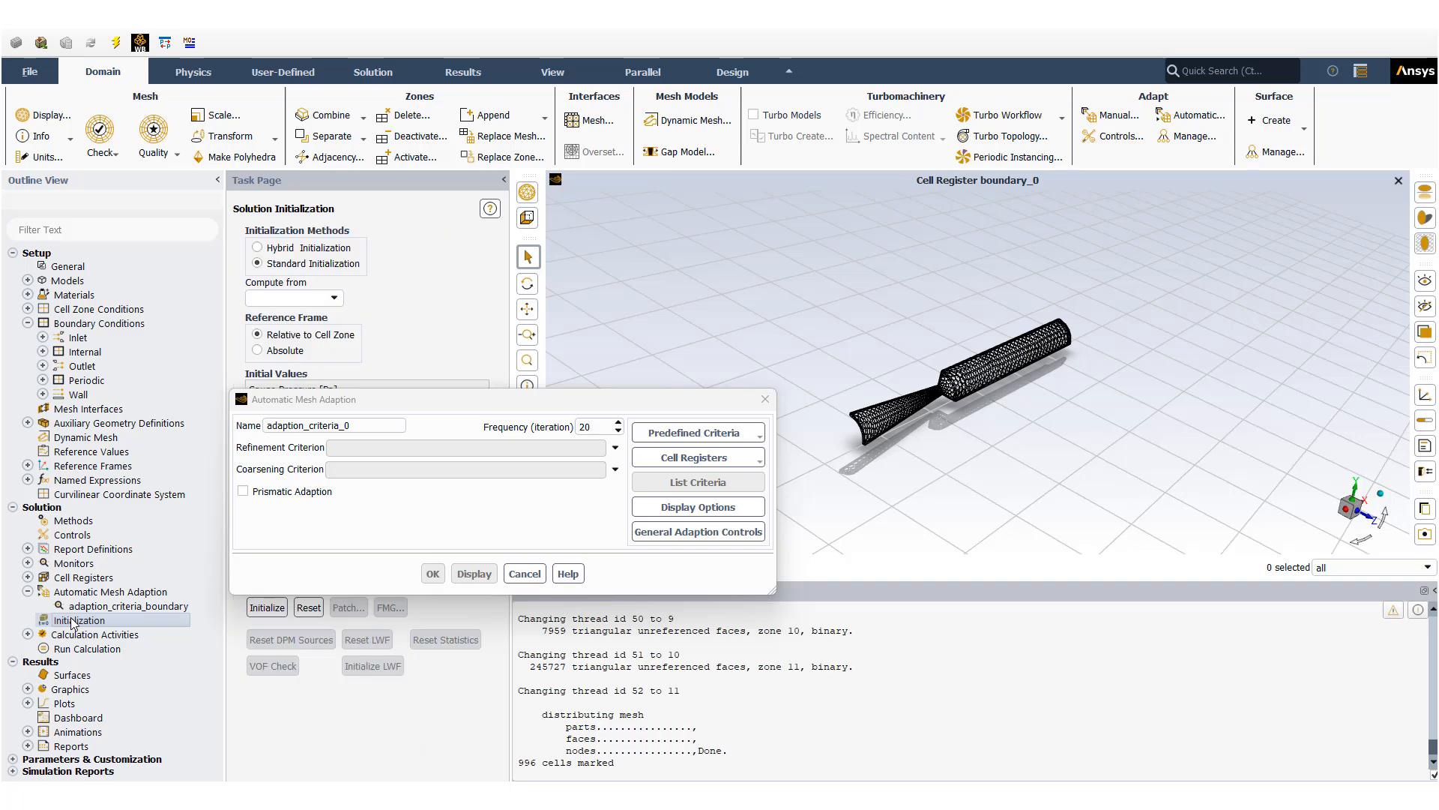
left_click_drag(393, 399, 626, 319)
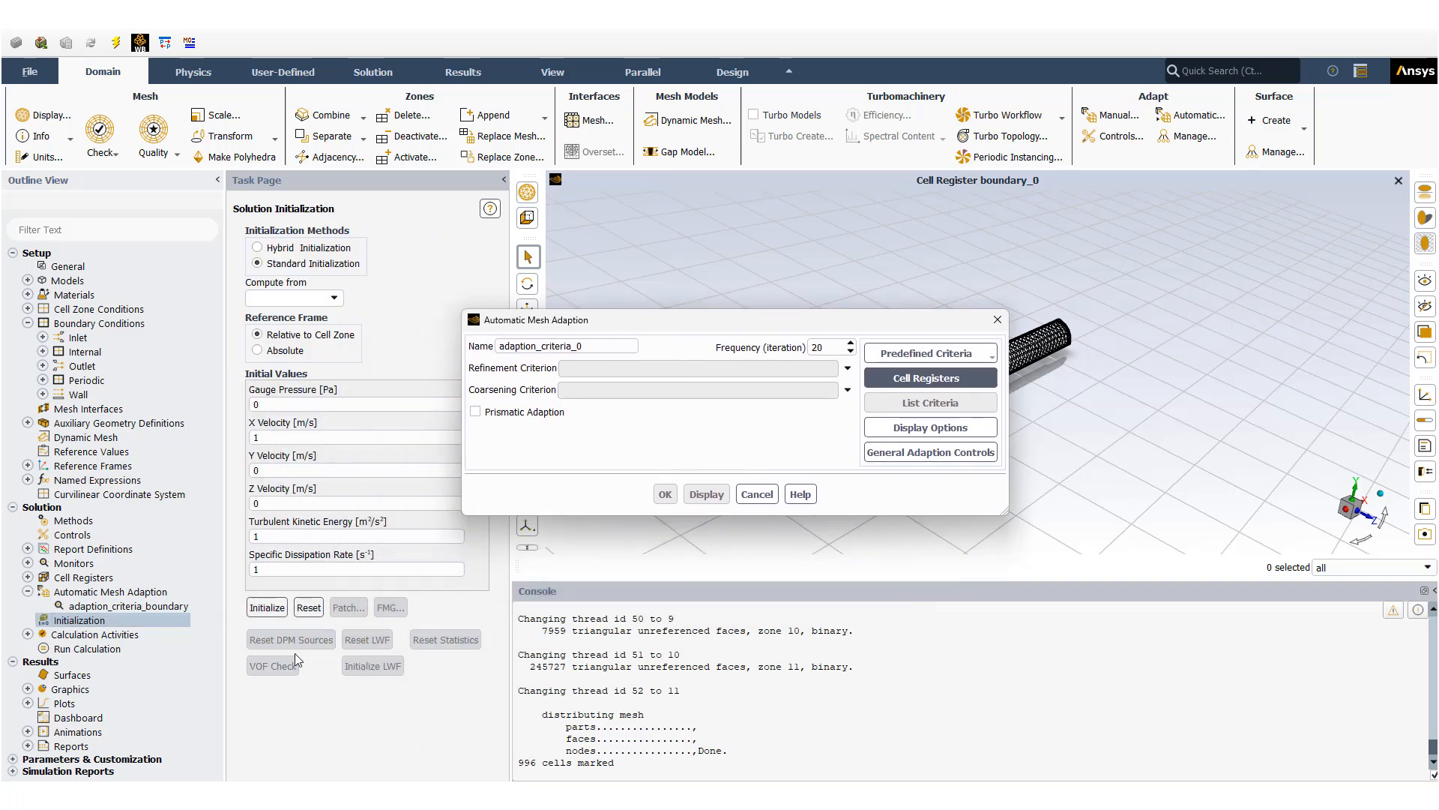
left_click(267, 607)
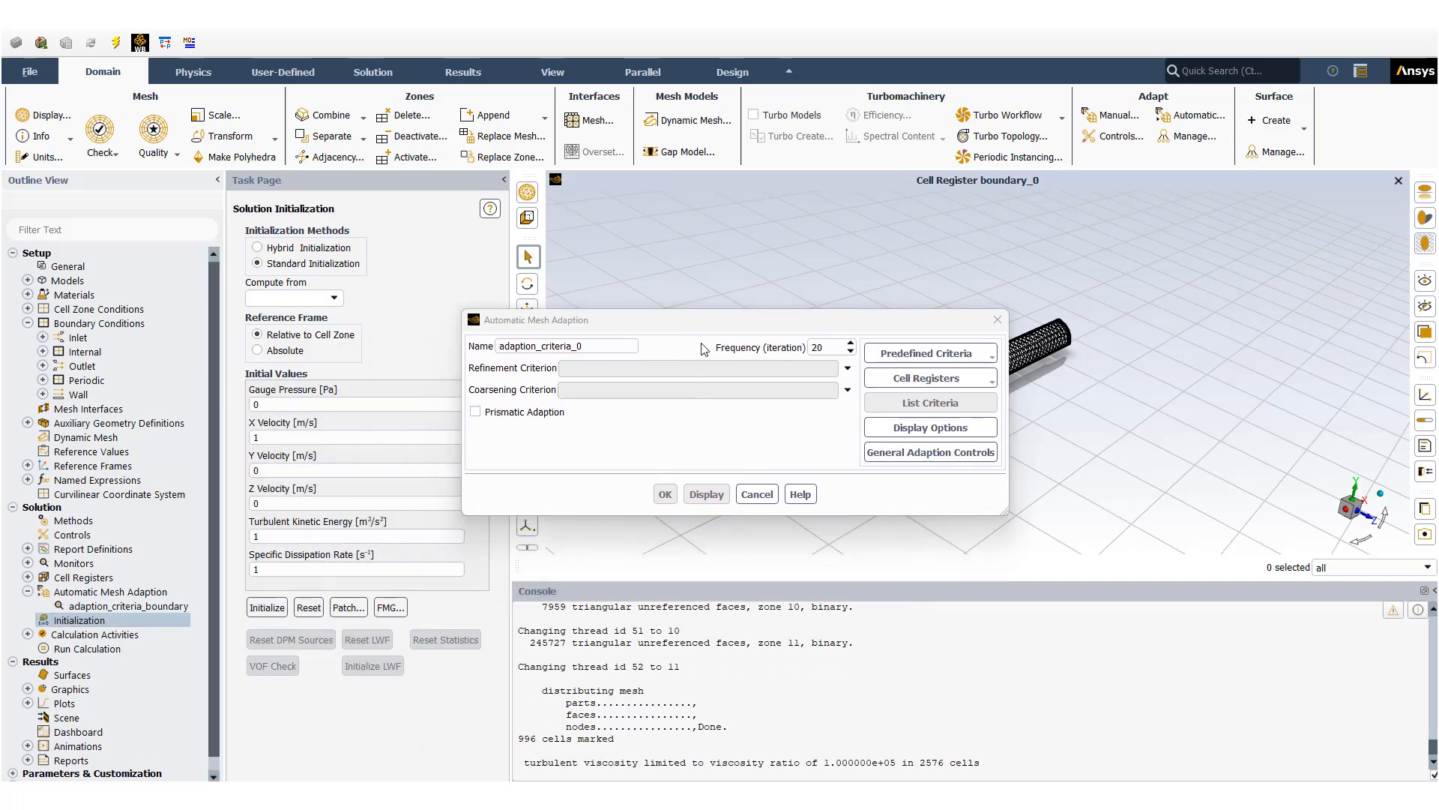
Step: Create a field variable cell register using the gradient of static pressure with the type Cells More Than
left_click_drag(709, 323, 388, 328)
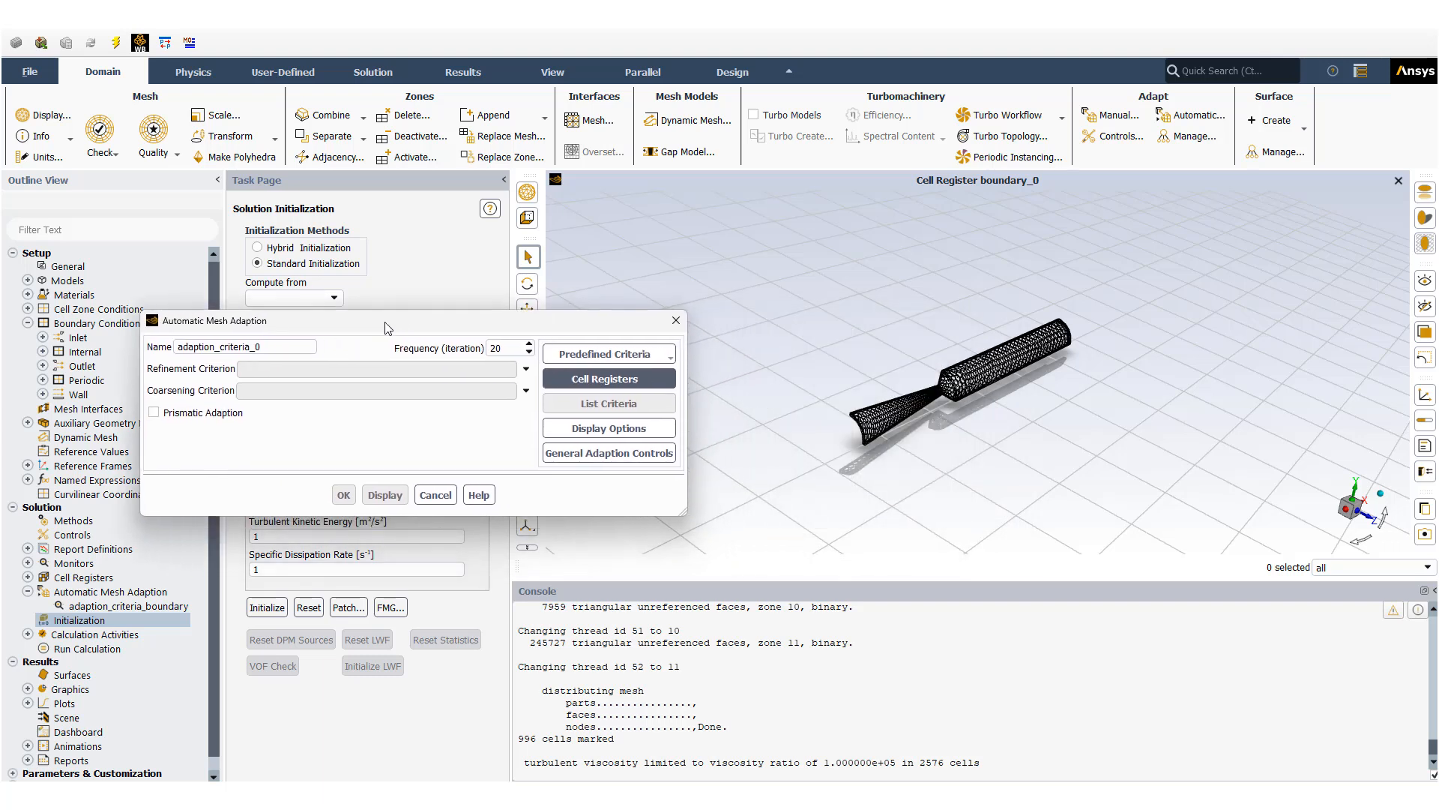
left_click(659, 380)
mouse_move(592, 402)
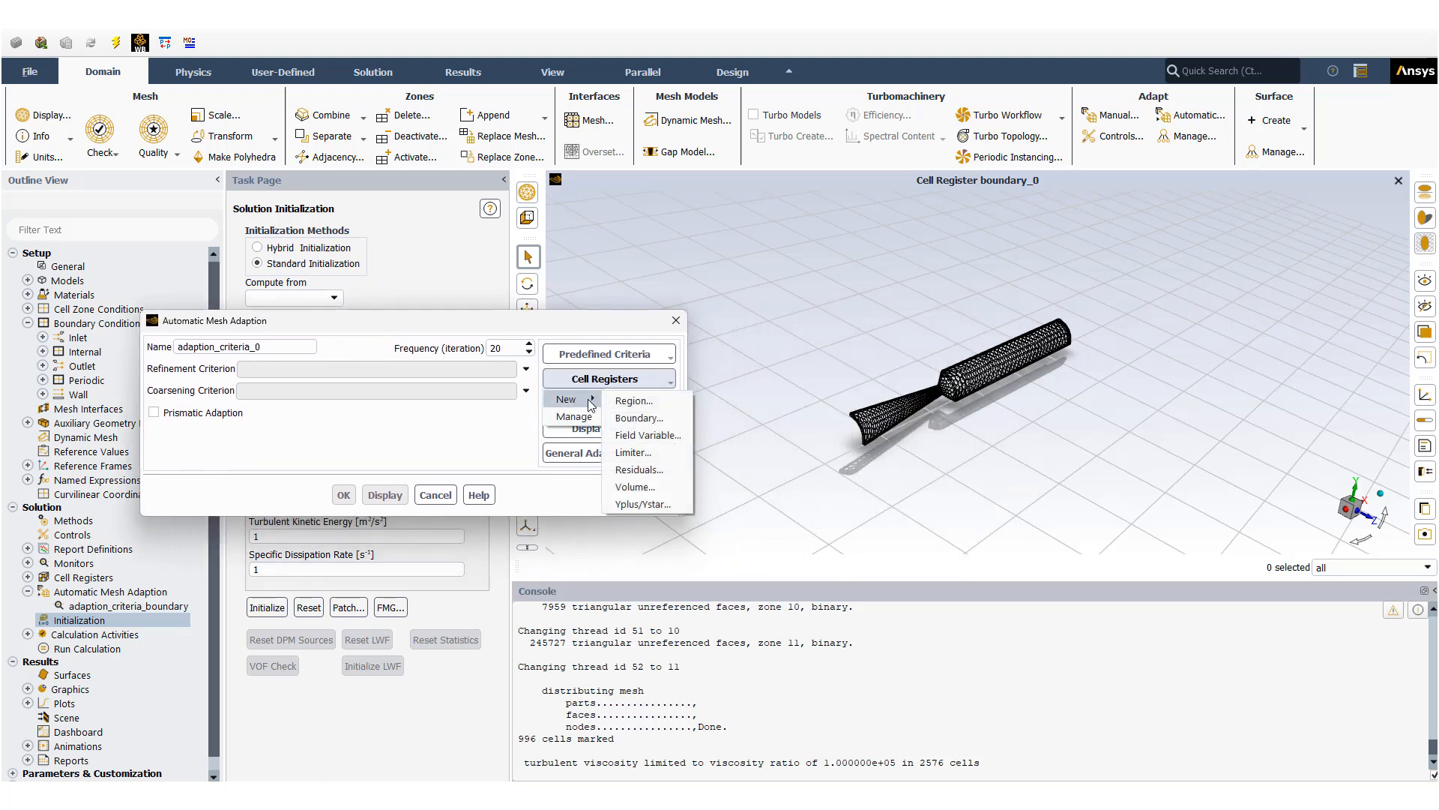
left_click(639, 436)
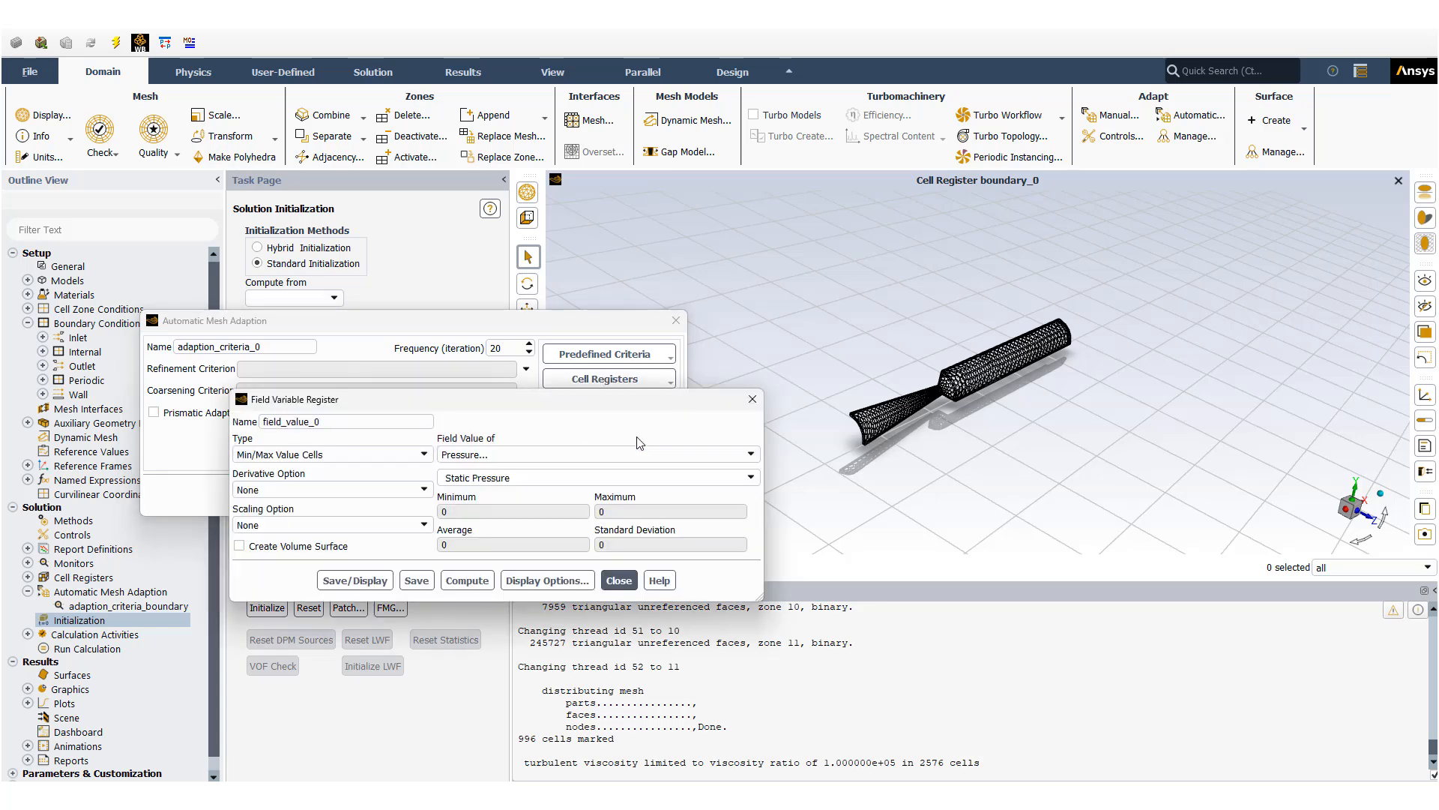
left_click(329, 491)
left_click(292, 505)
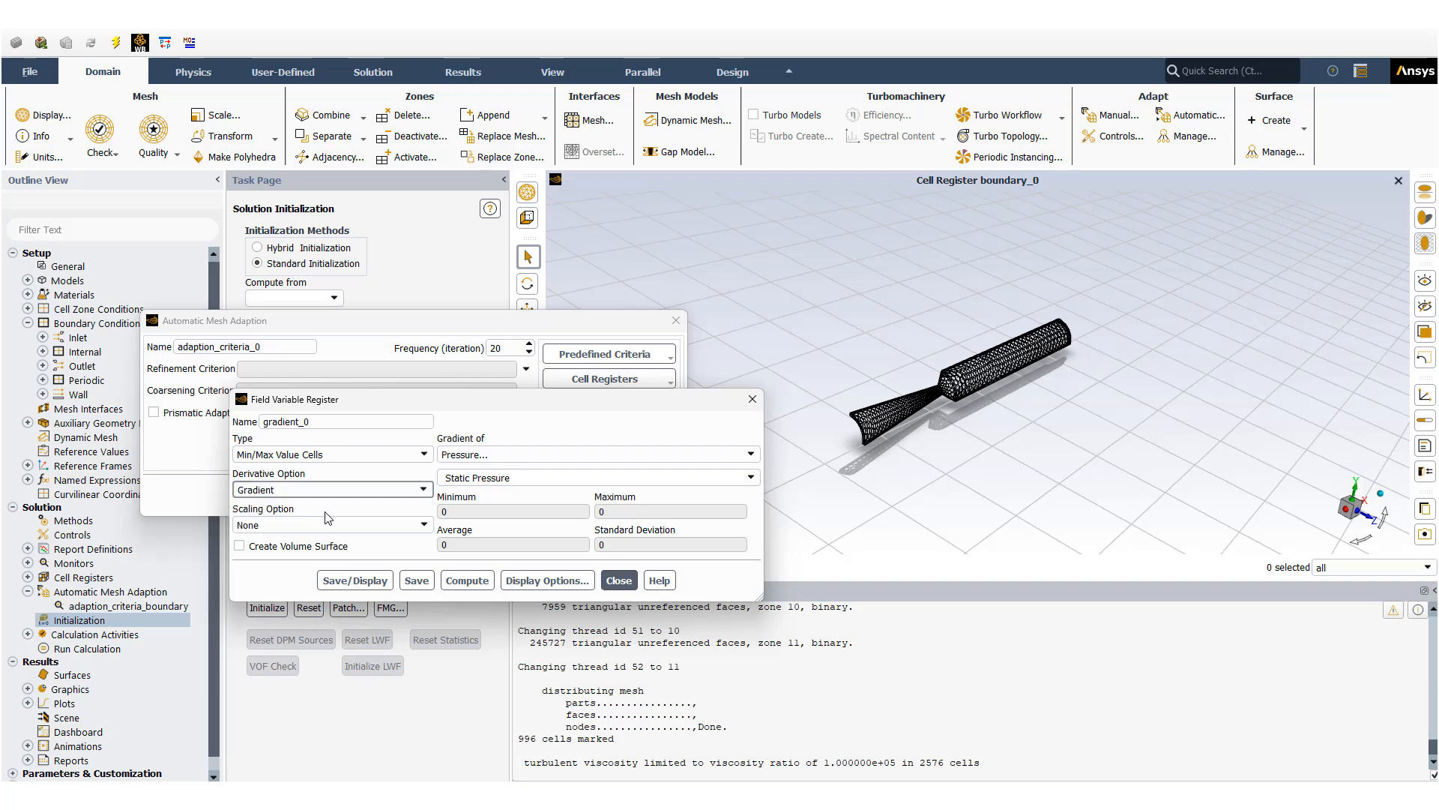
left_click(359, 455)
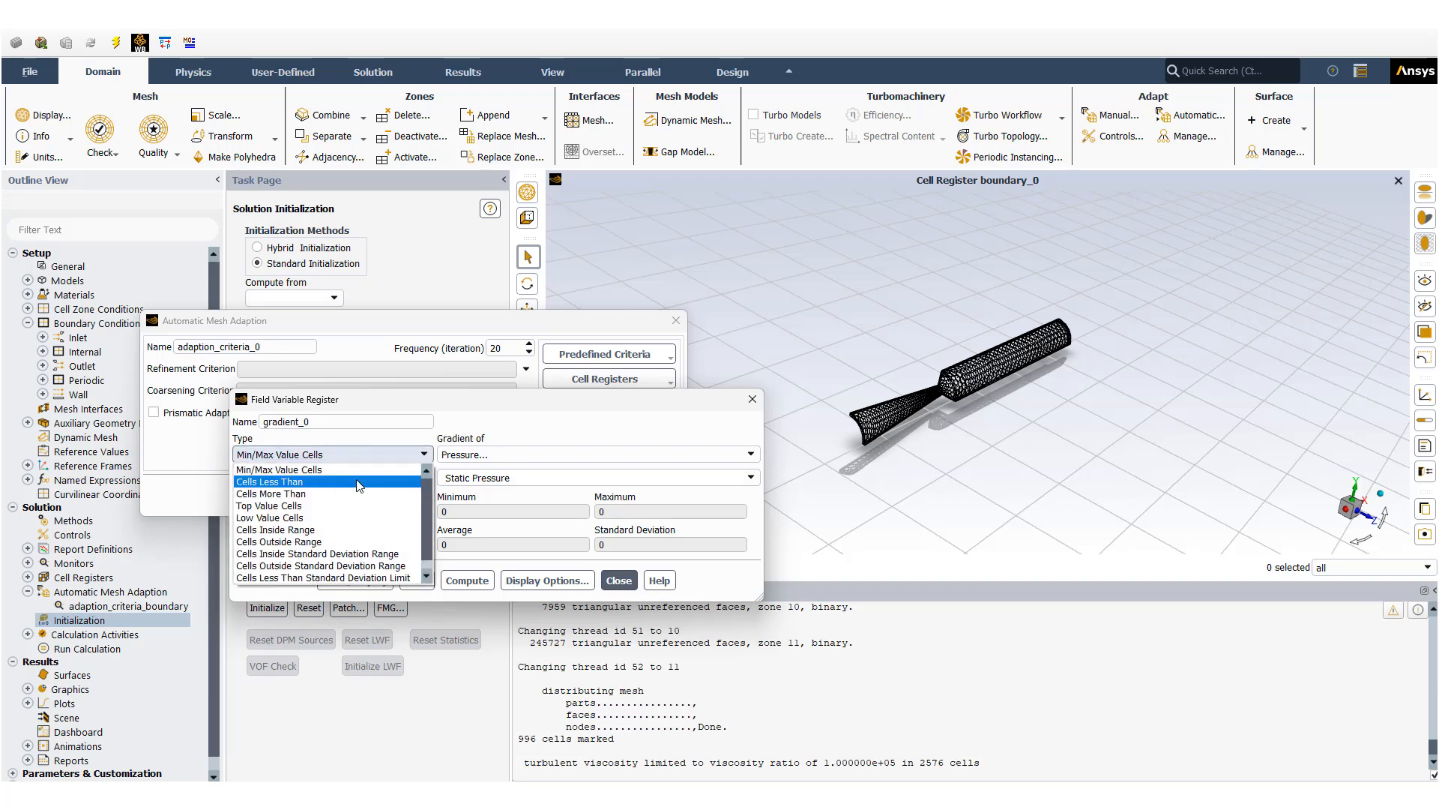
left_click(355, 495)
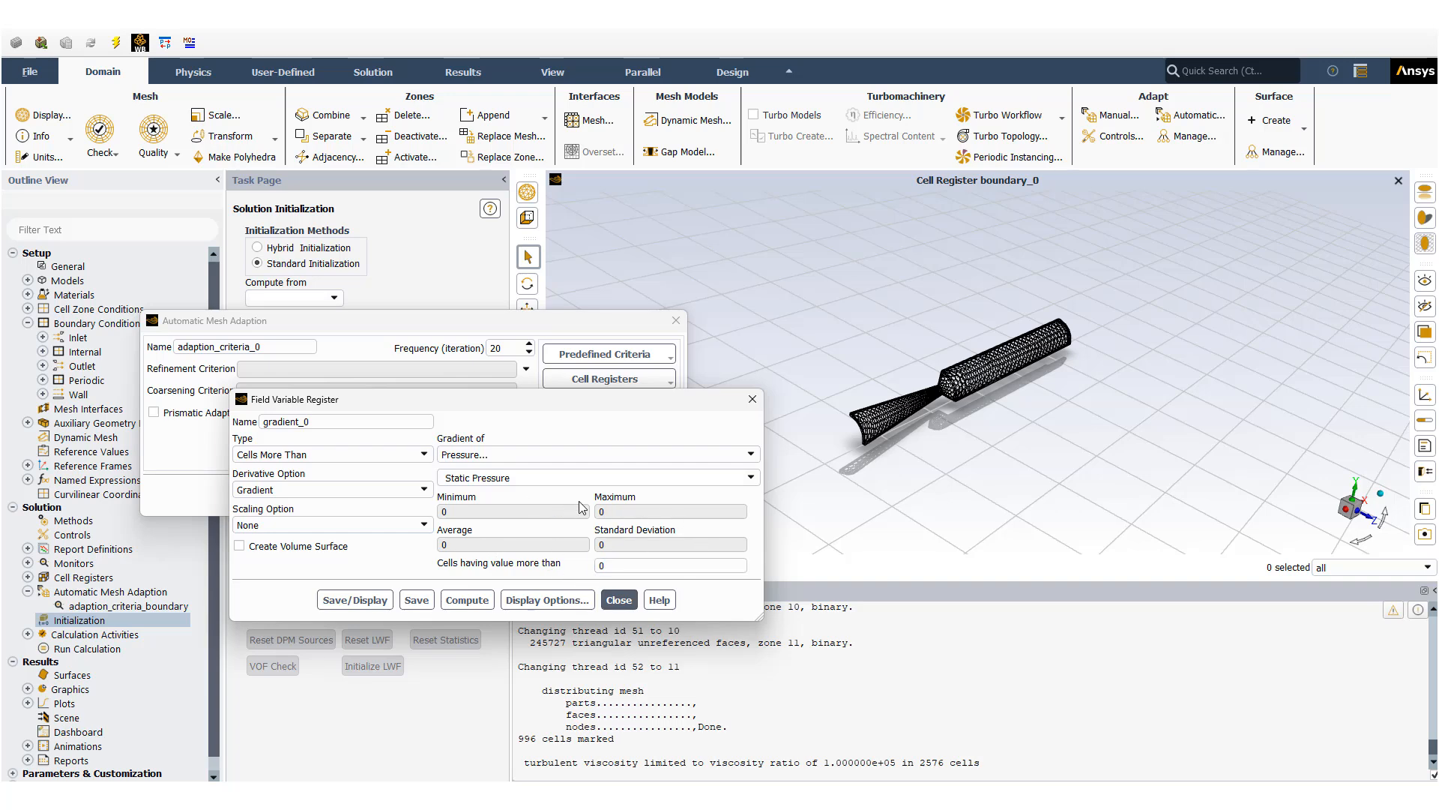
Step: Set the register's threshold to 30, name it gradient_pressure, save and display it, and close its settings
left_click(609, 566)
left_click(365, 423)
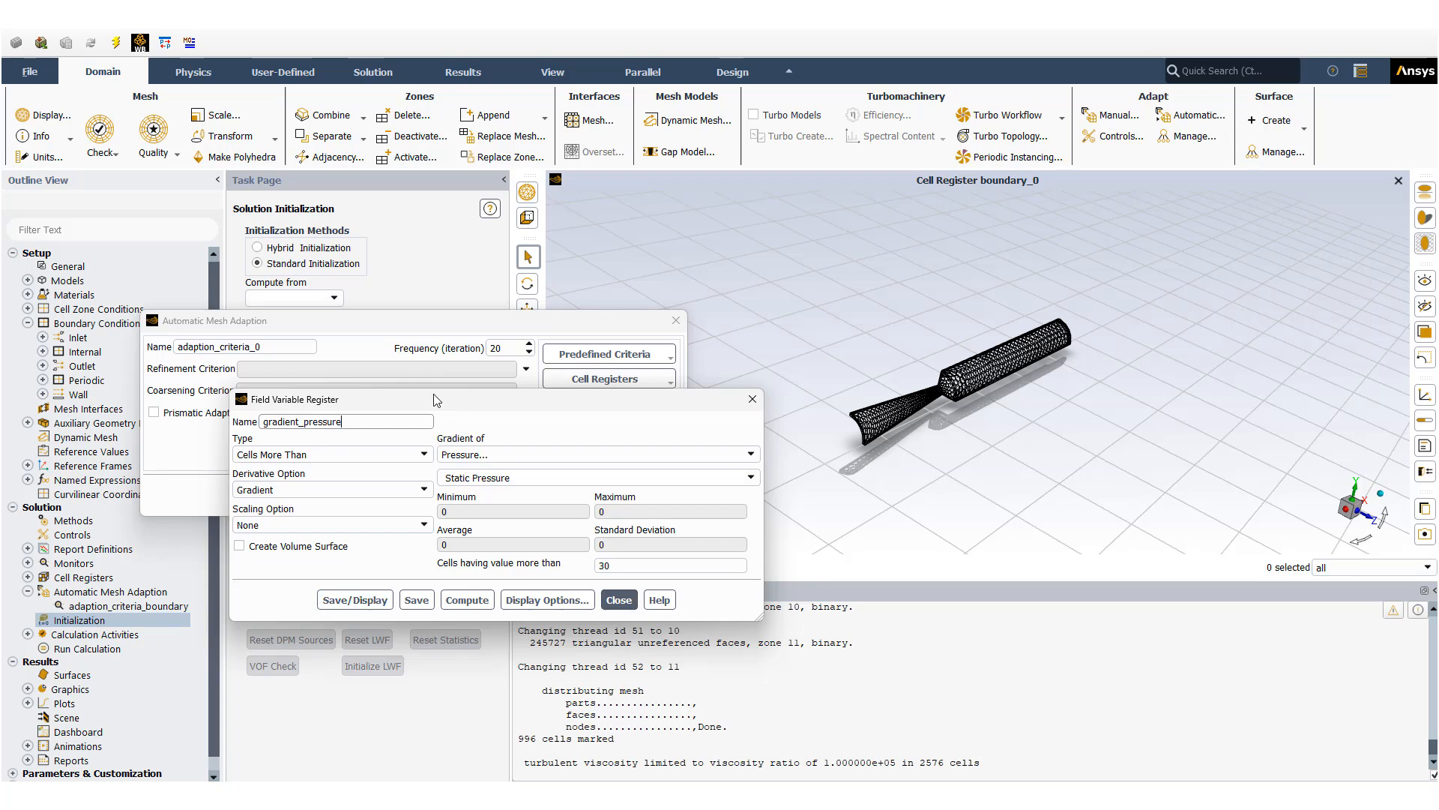
left_click_drag(437, 401, 388, 363)
left_click_drag(300, 278, 281, 228)
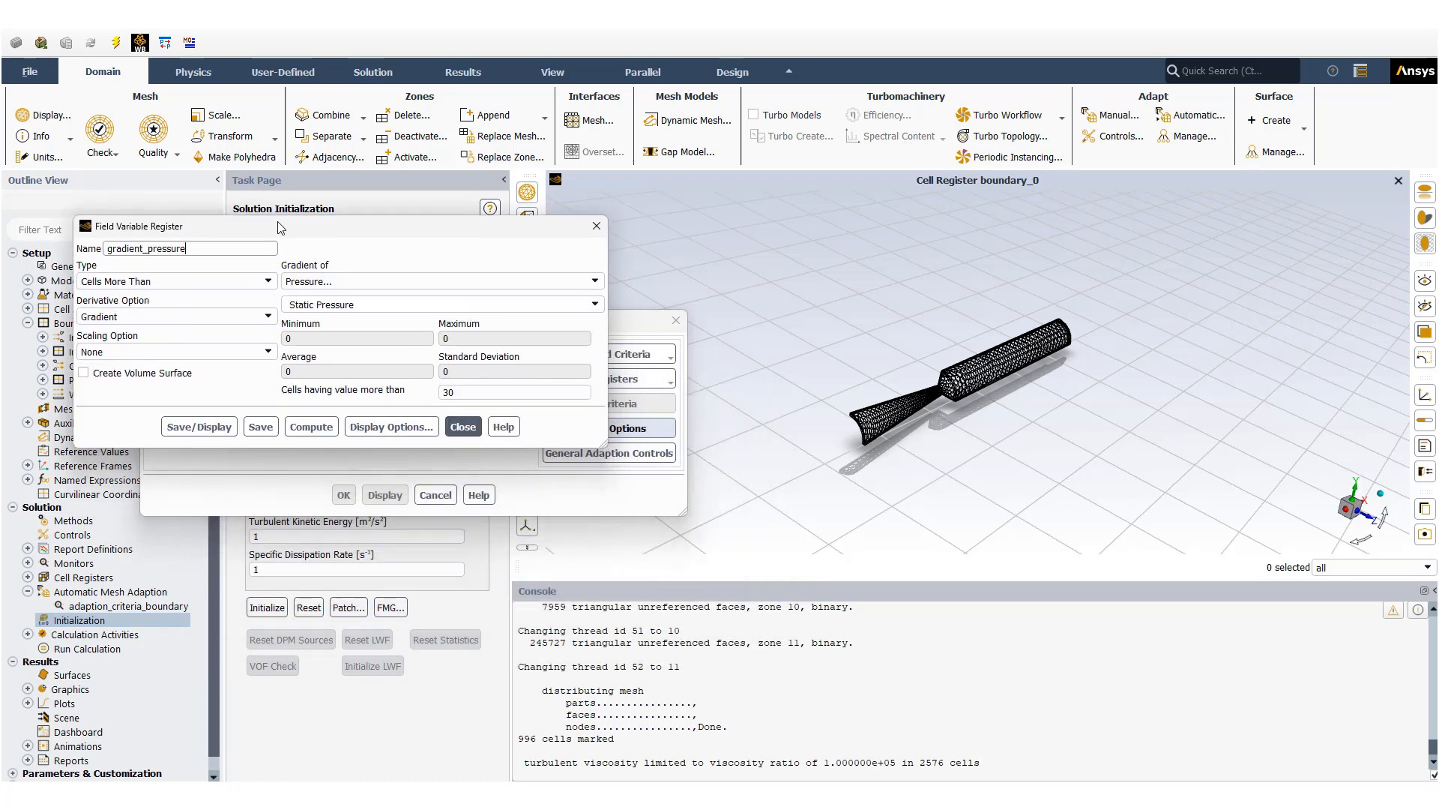
left_click(205, 434)
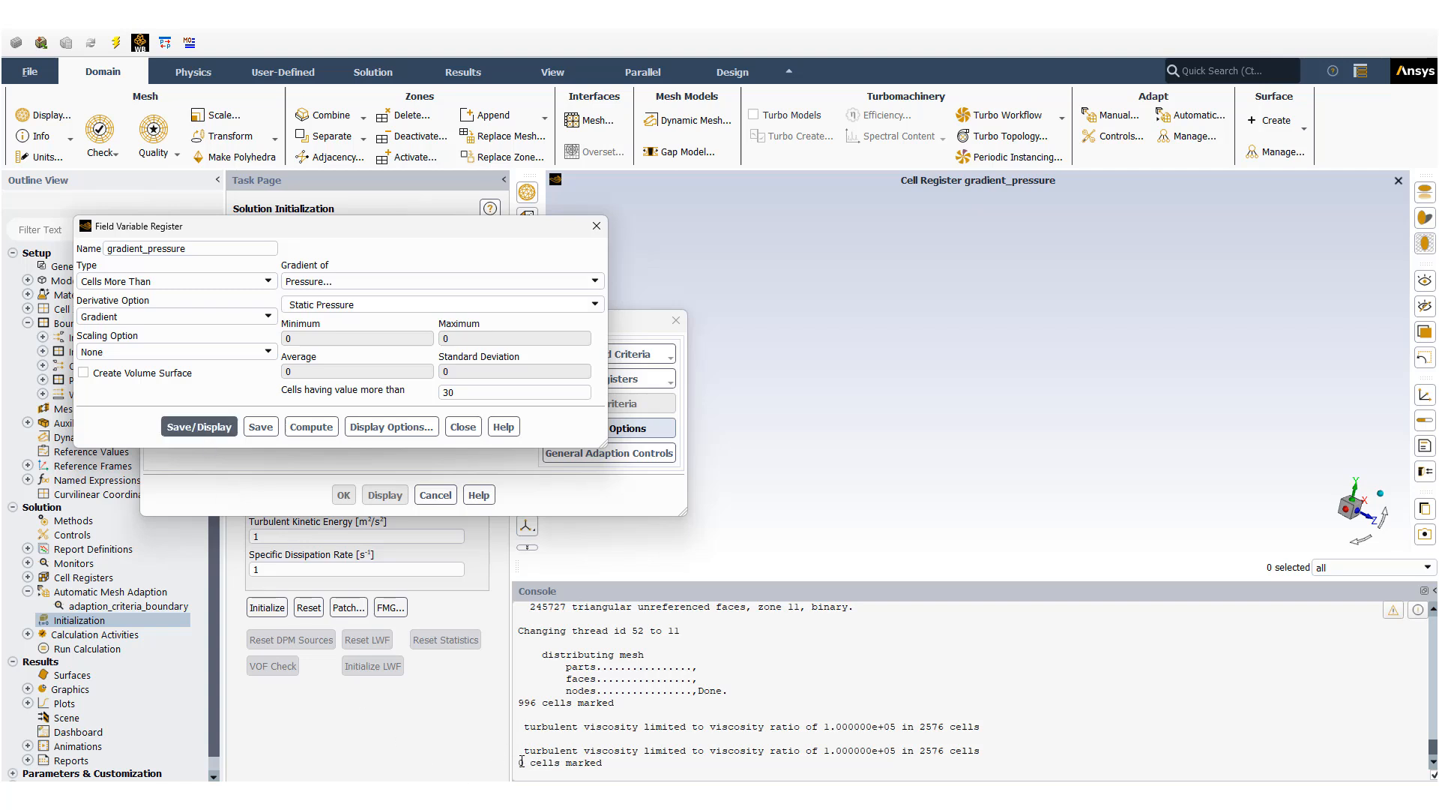
left_click_drag(522, 762, 597, 762)
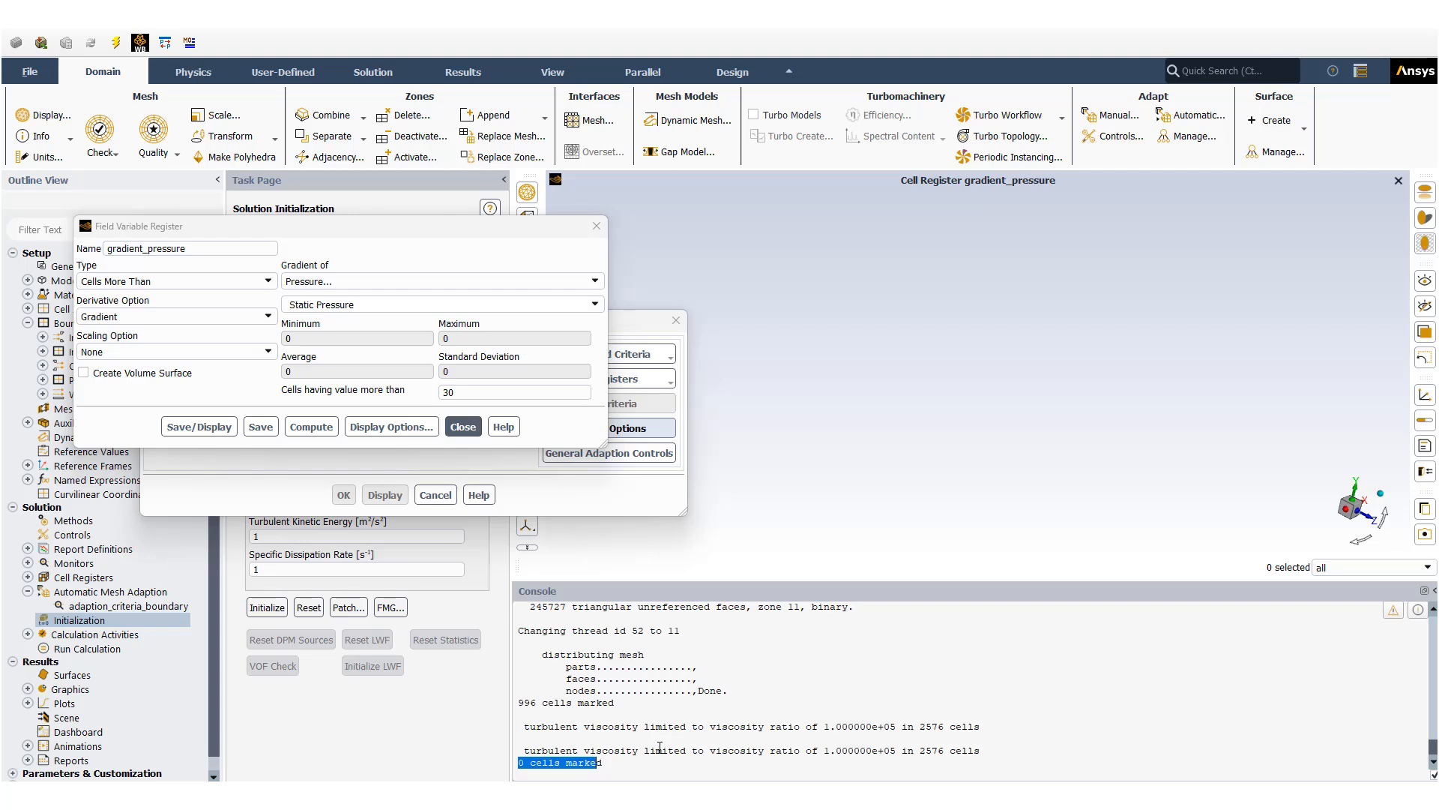
left_click(463, 426)
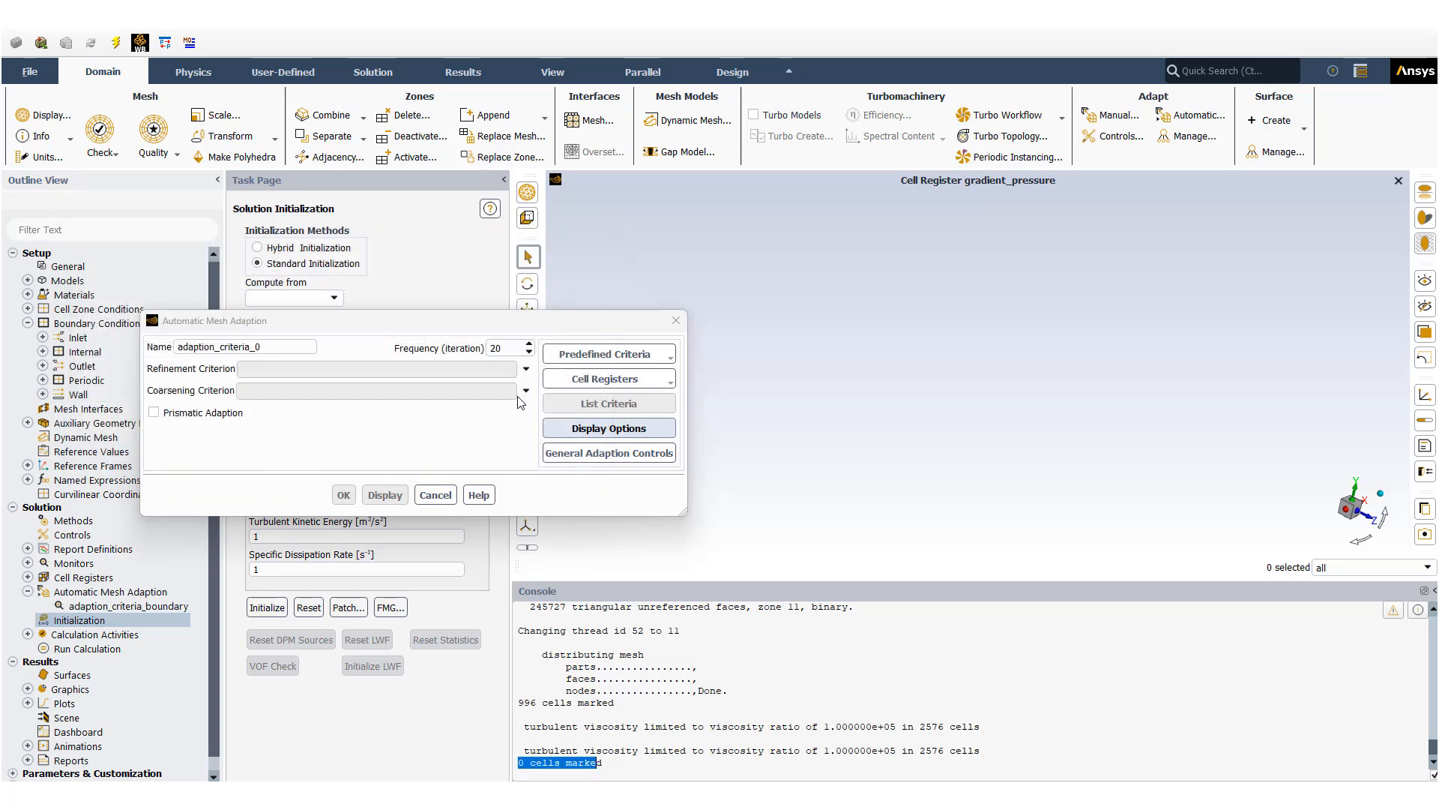
Step: Use gradient_pressure as the refinement criterion and save the automatic adaption as adaption_criteria_pressure with a frequency of 50 iterations
left_click(527, 370)
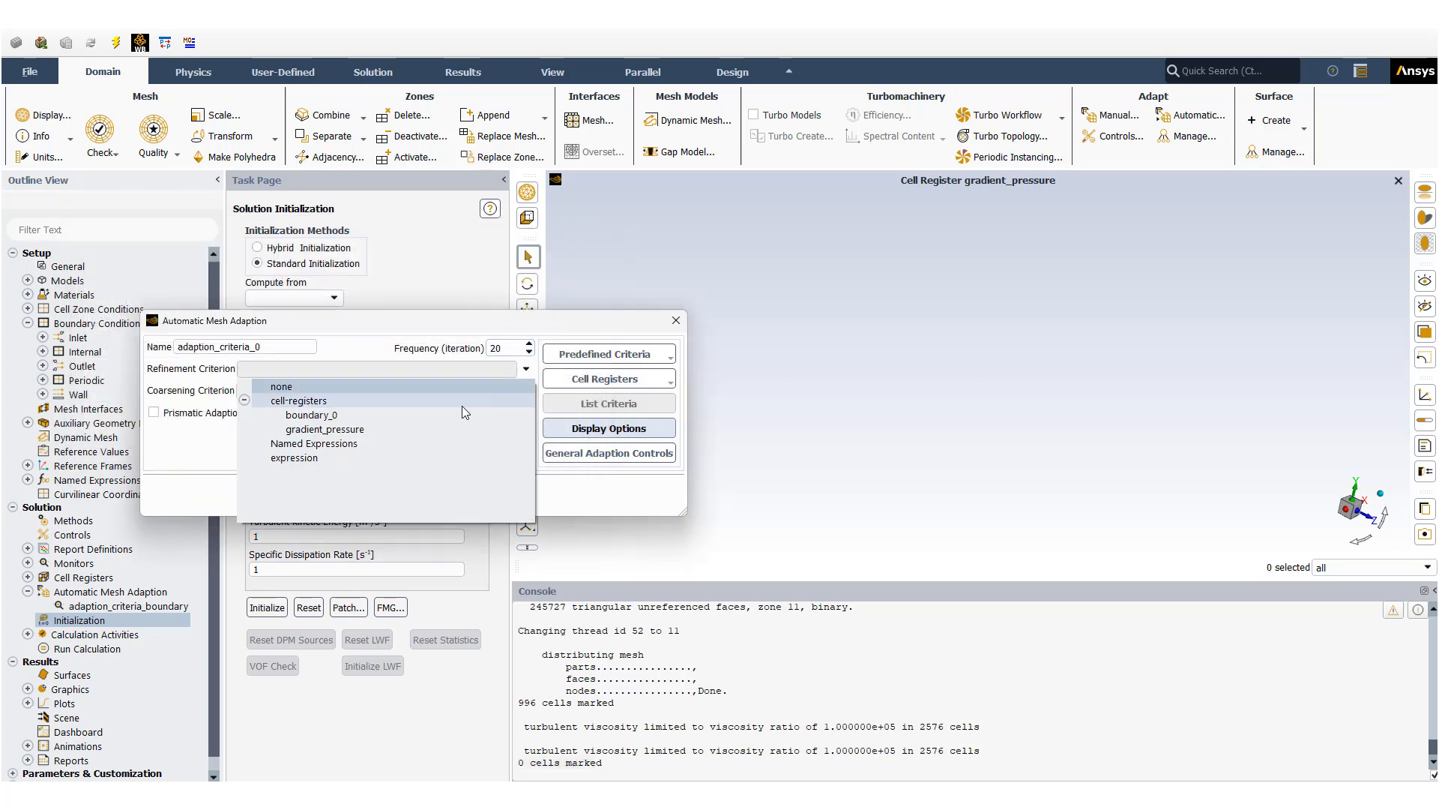
left_click(451, 427)
left_click(293, 352)
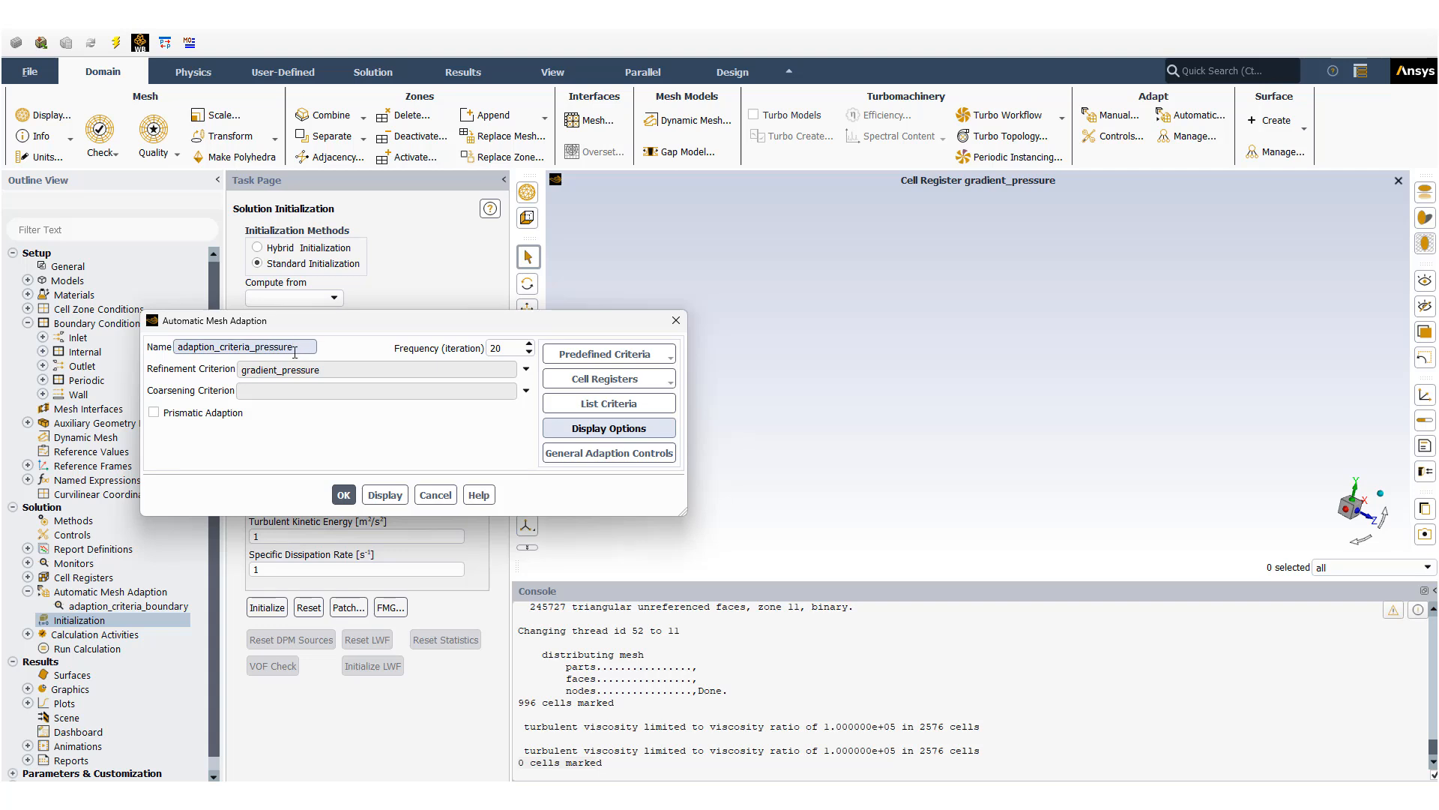
left_click(493, 348)
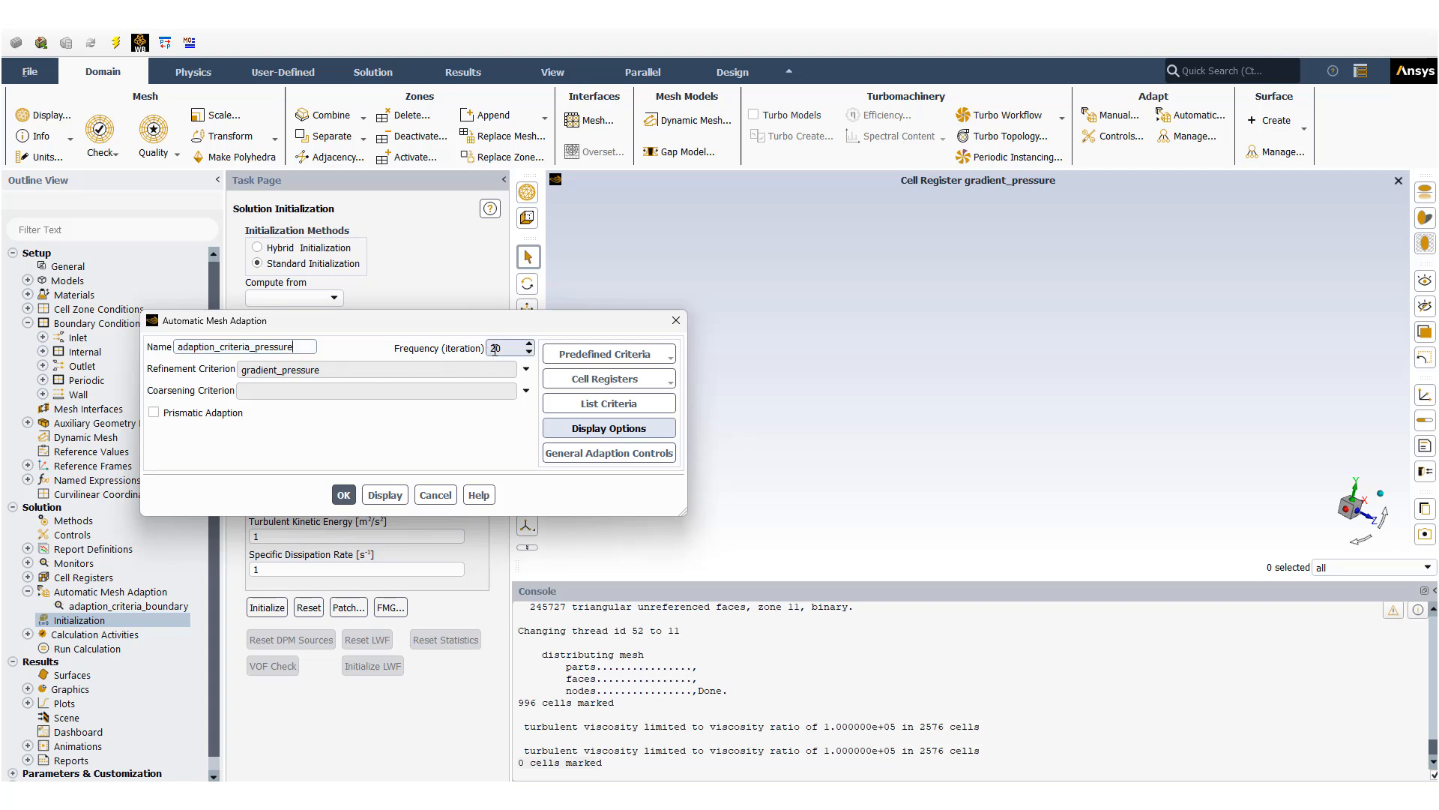
left_click_drag(495, 349, 490, 349)
type("5")
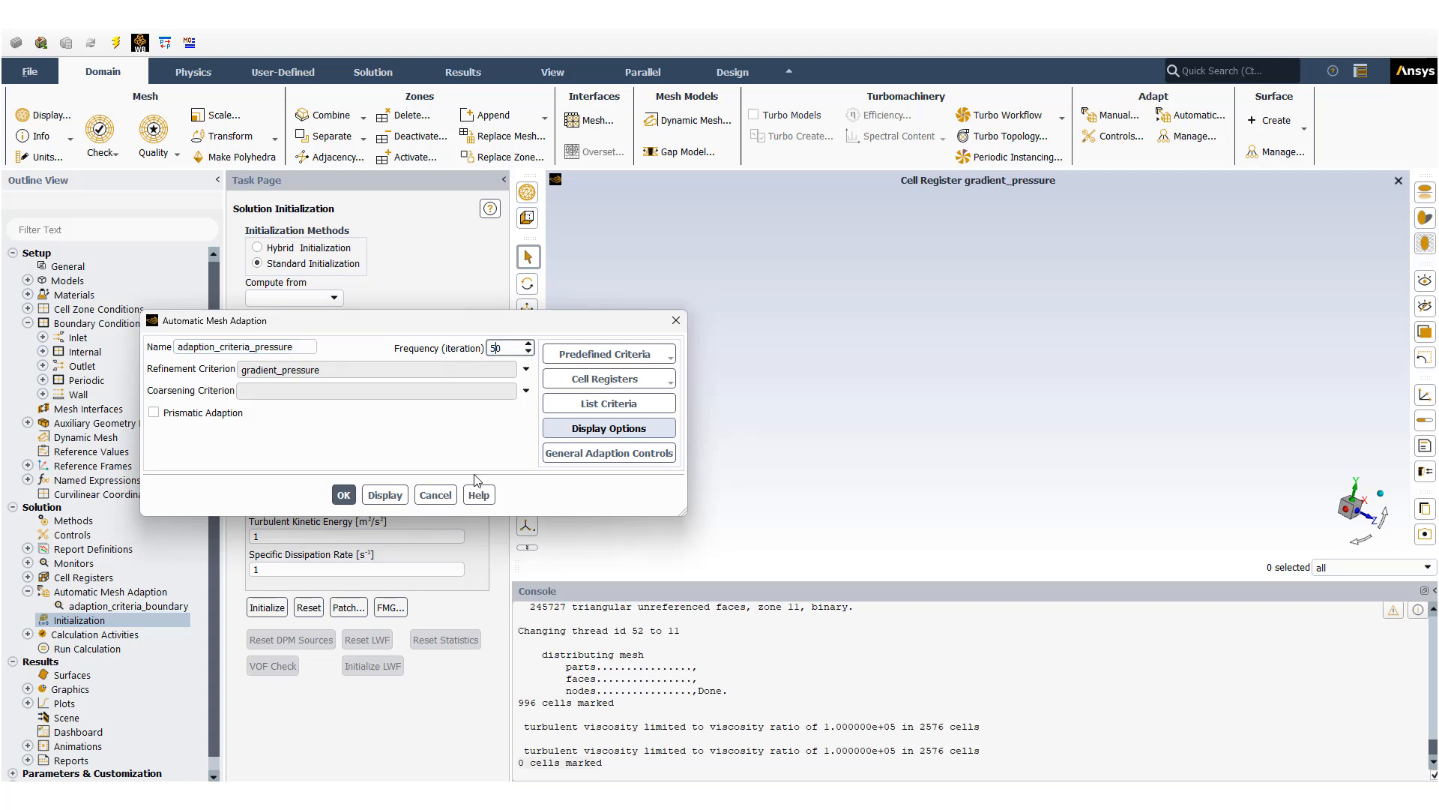
left_click(344, 496)
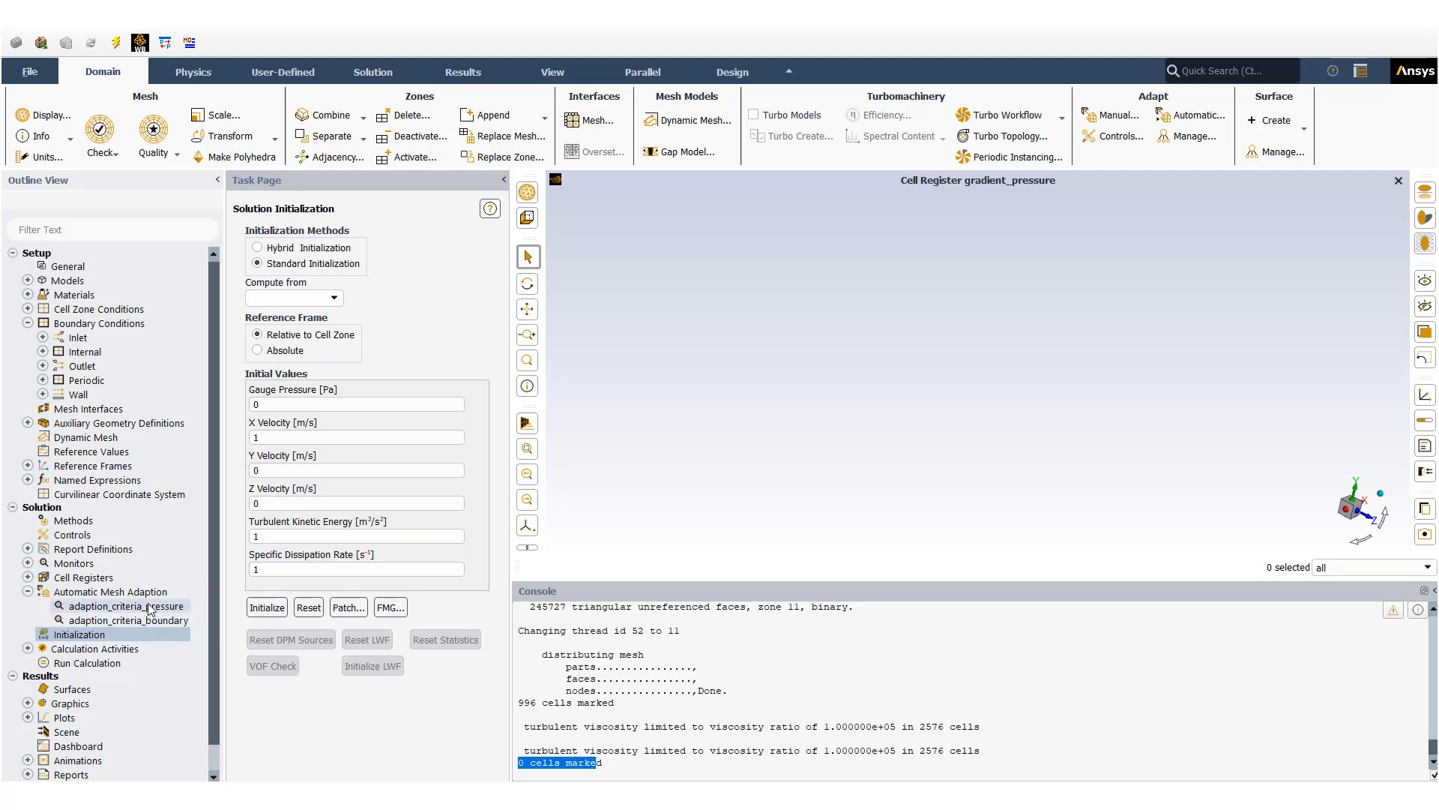
Step: Review the adaption_criteria_pressure definition, including its general adaption controls and the geometry-based adaption zones
left_click(148, 605)
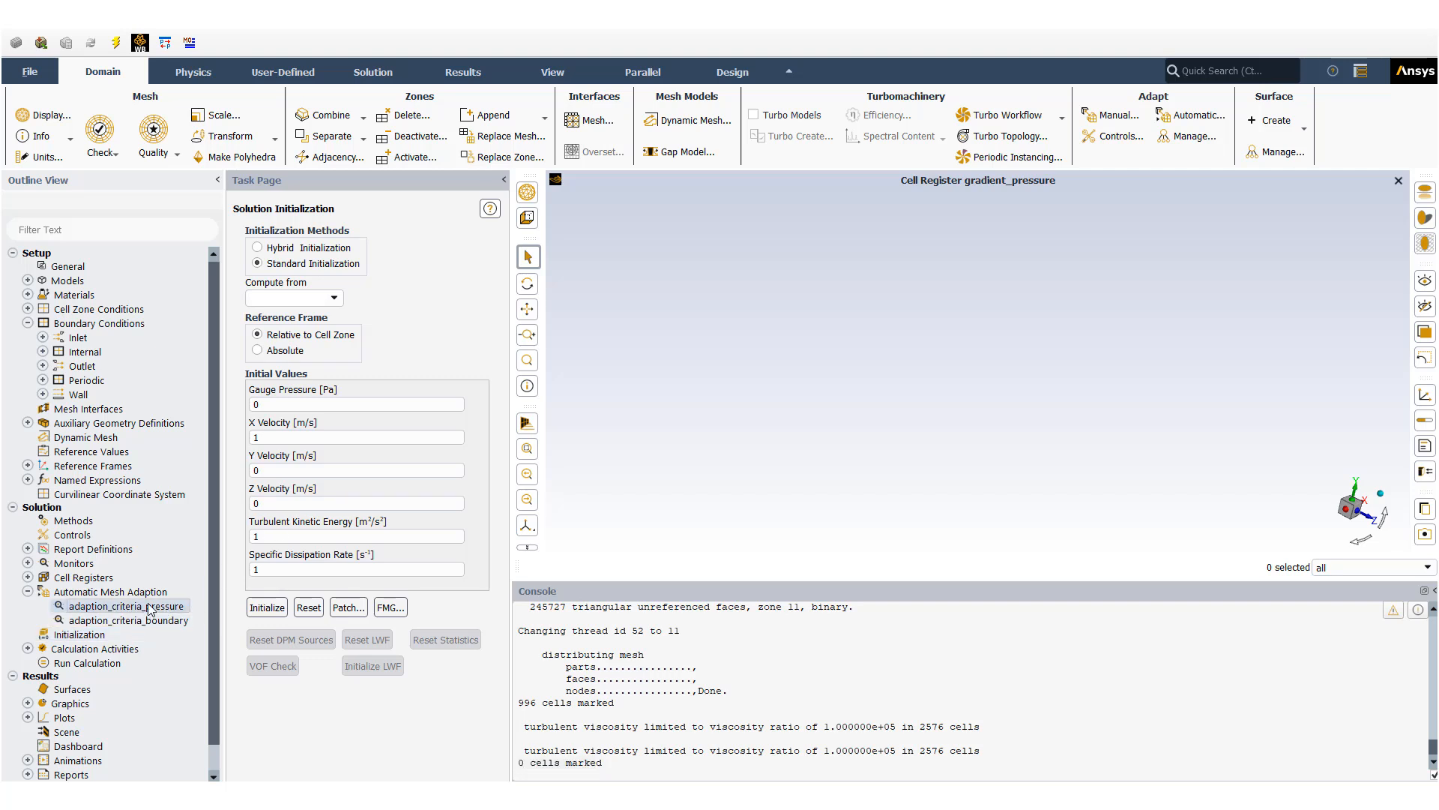
left_click(28, 592)
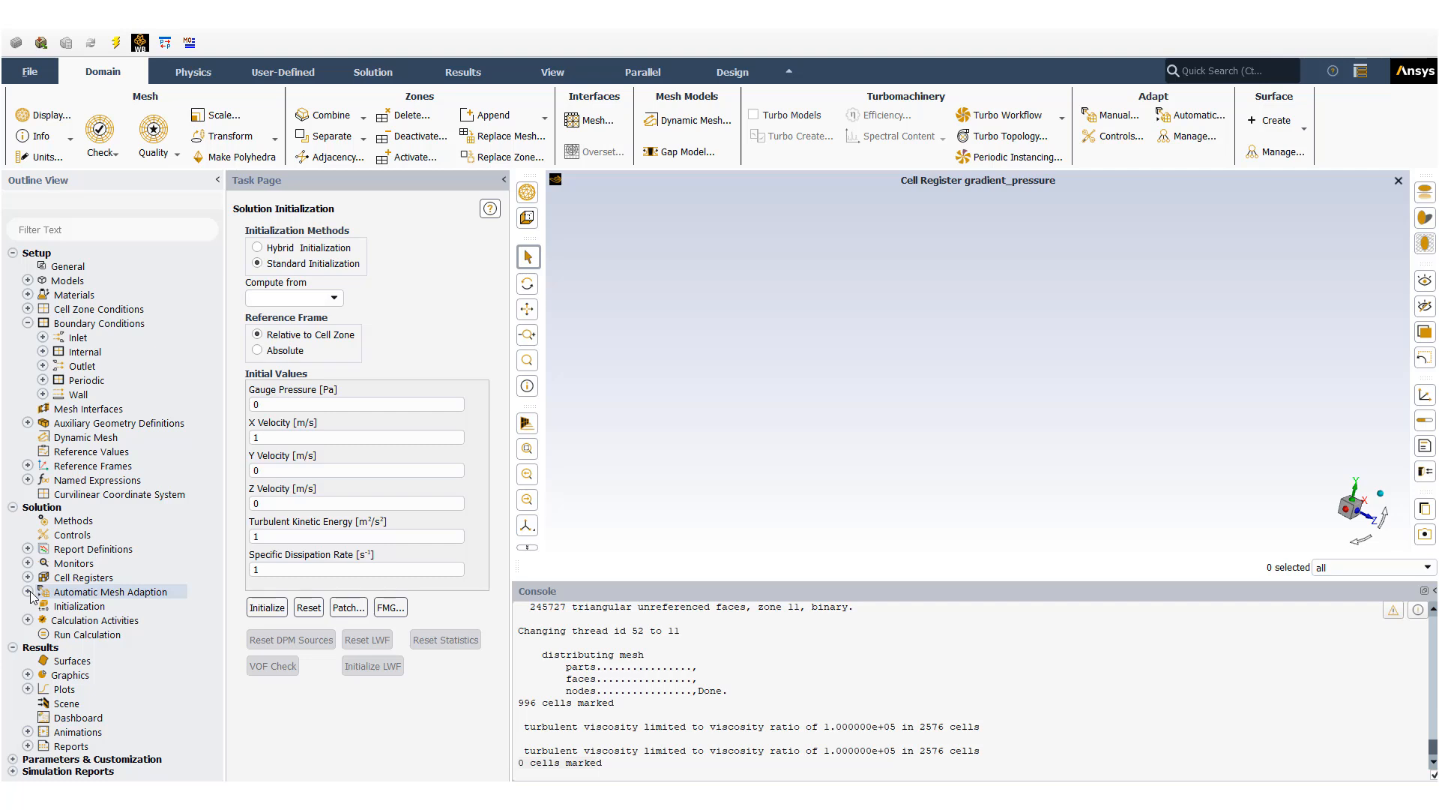
left_click(28, 592)
left_click(127, 606)
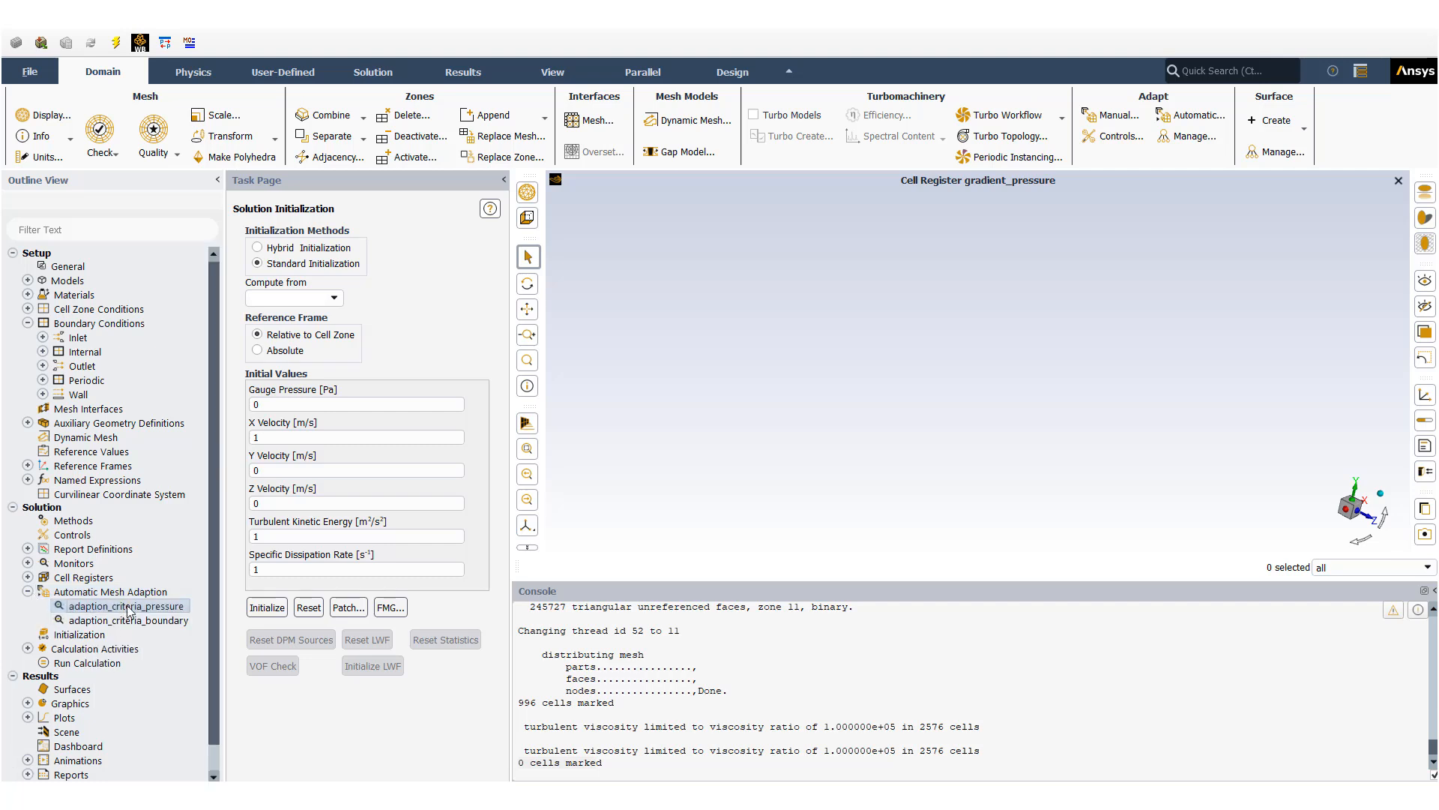
right_click(127, 611)
left_click(141, 621)
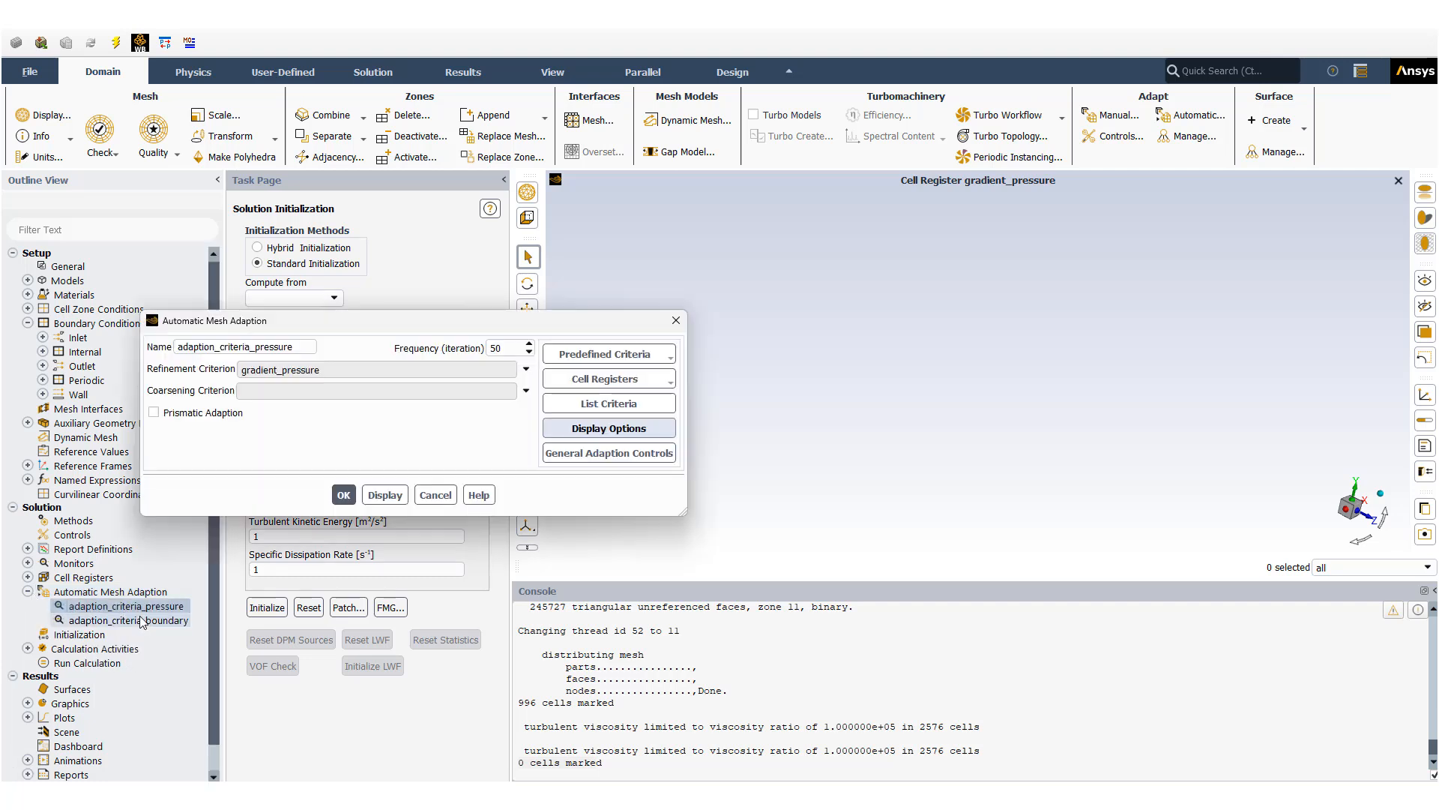
left_click(615, 454)
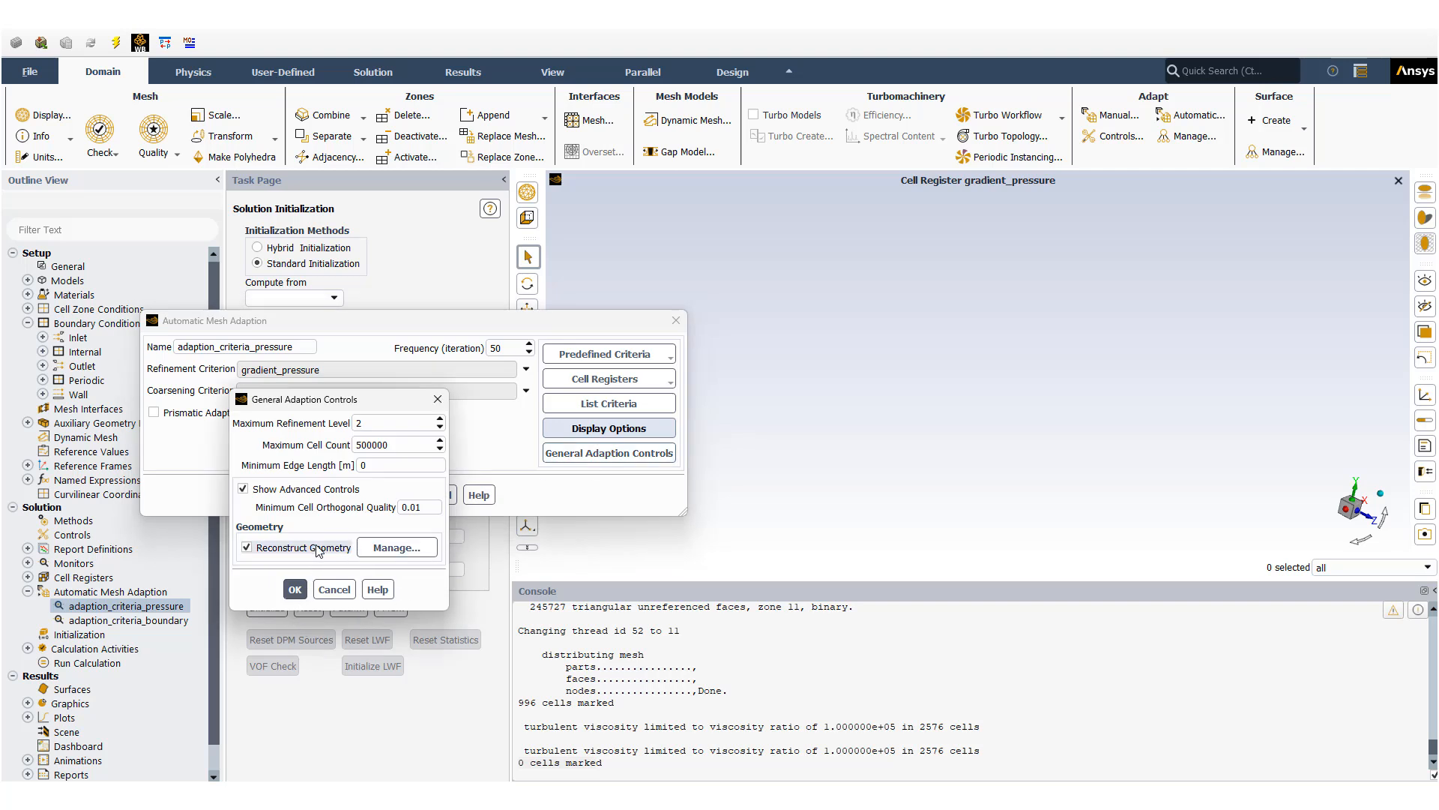
left_click(412, 551)
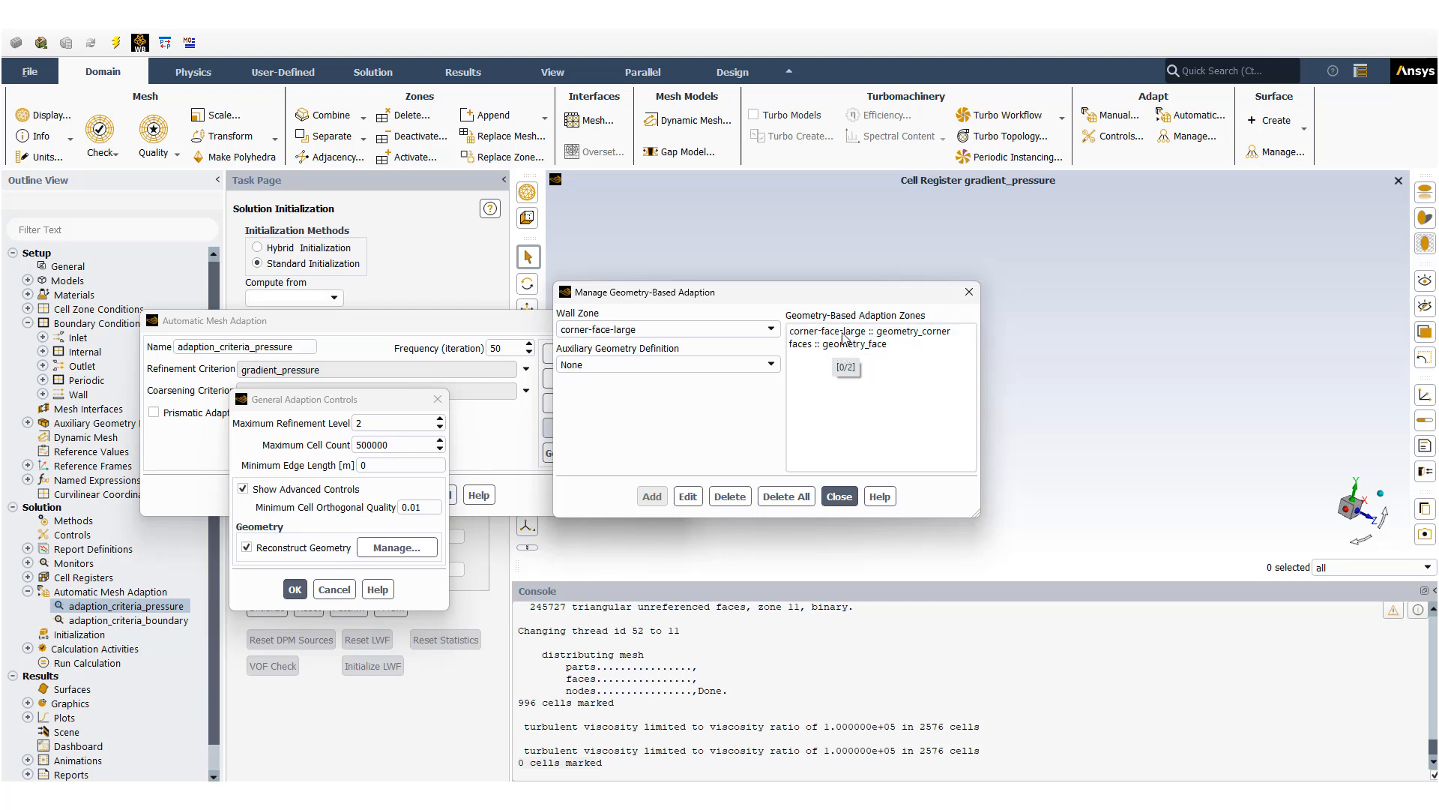
left_click(838, 497)
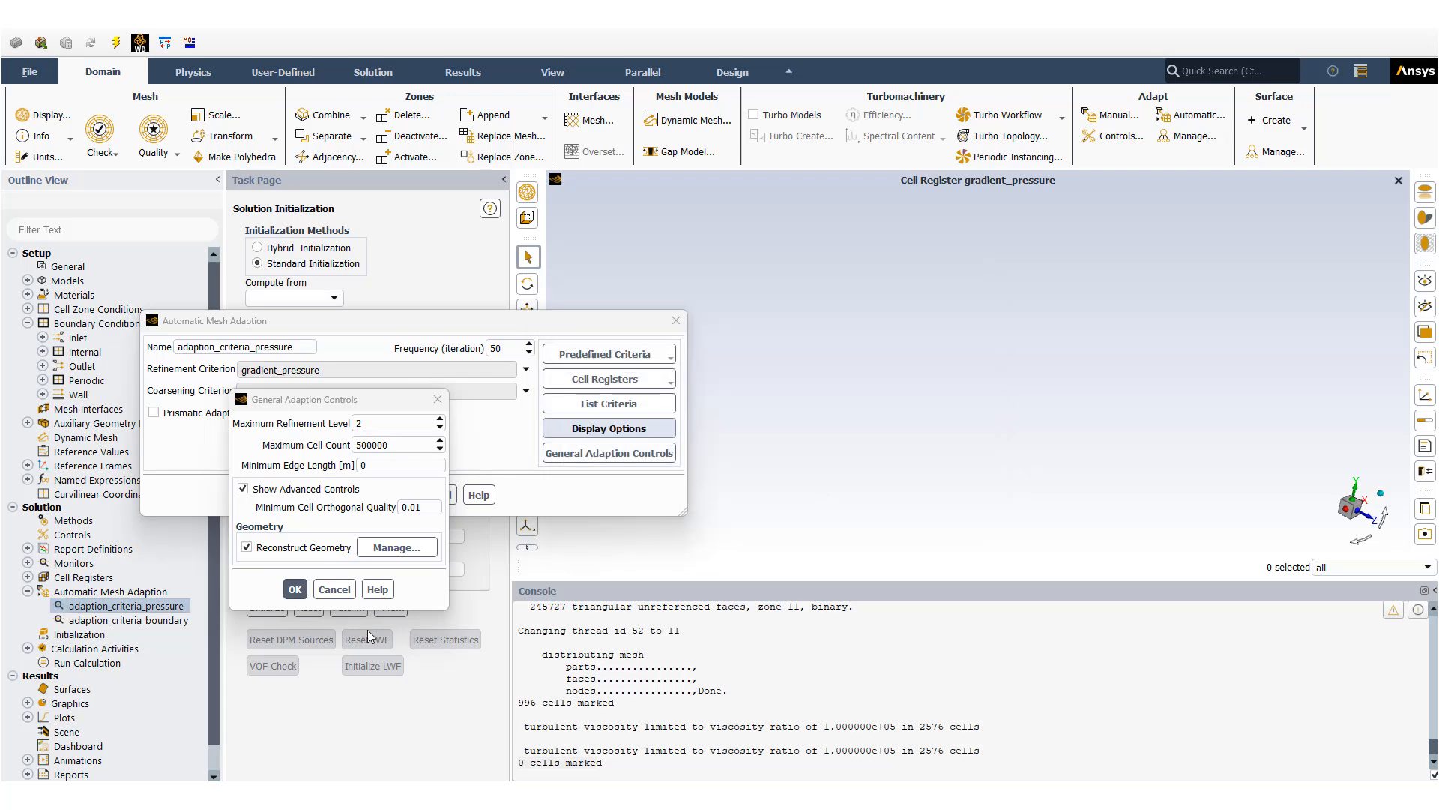
left_click(295, 589)
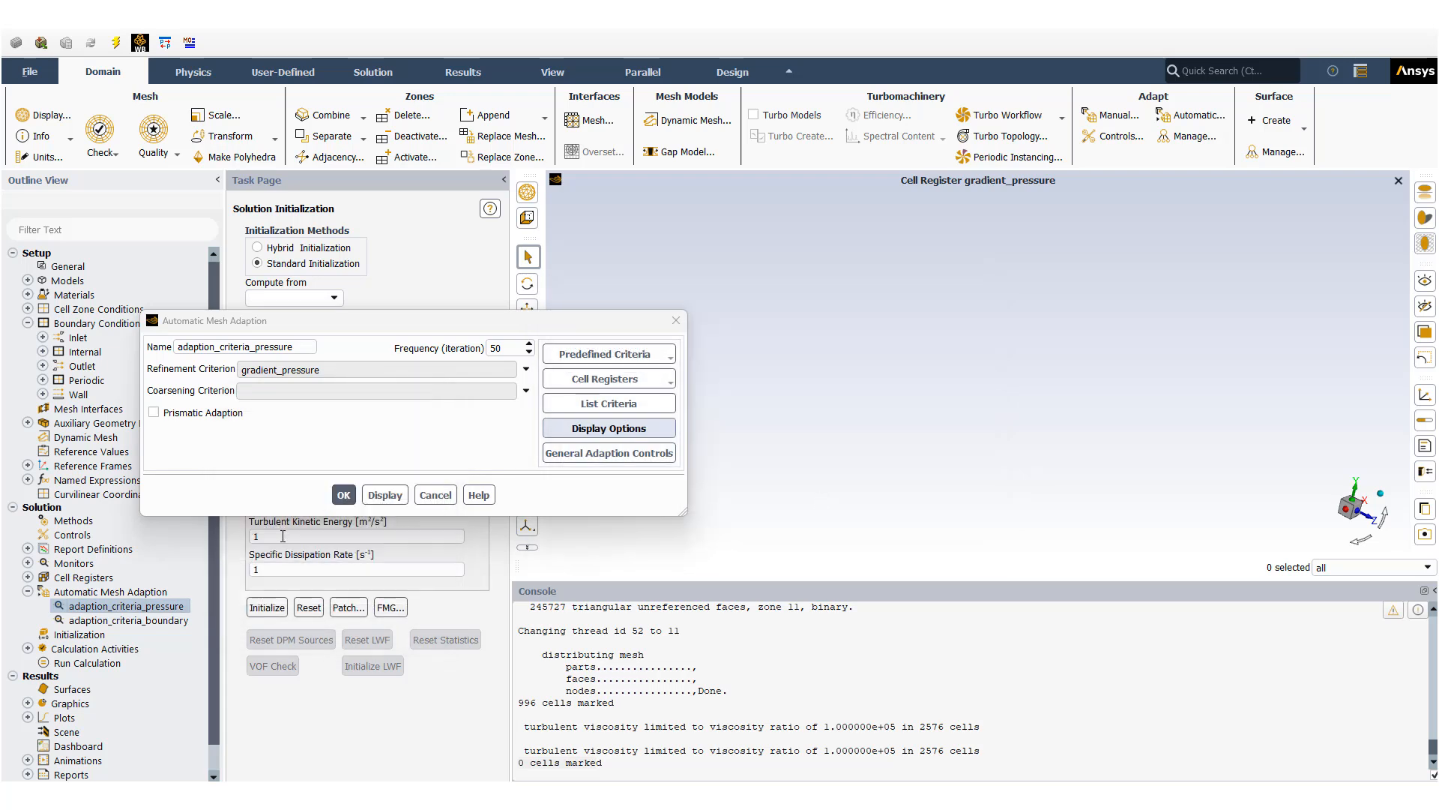
left_click(343, 496)
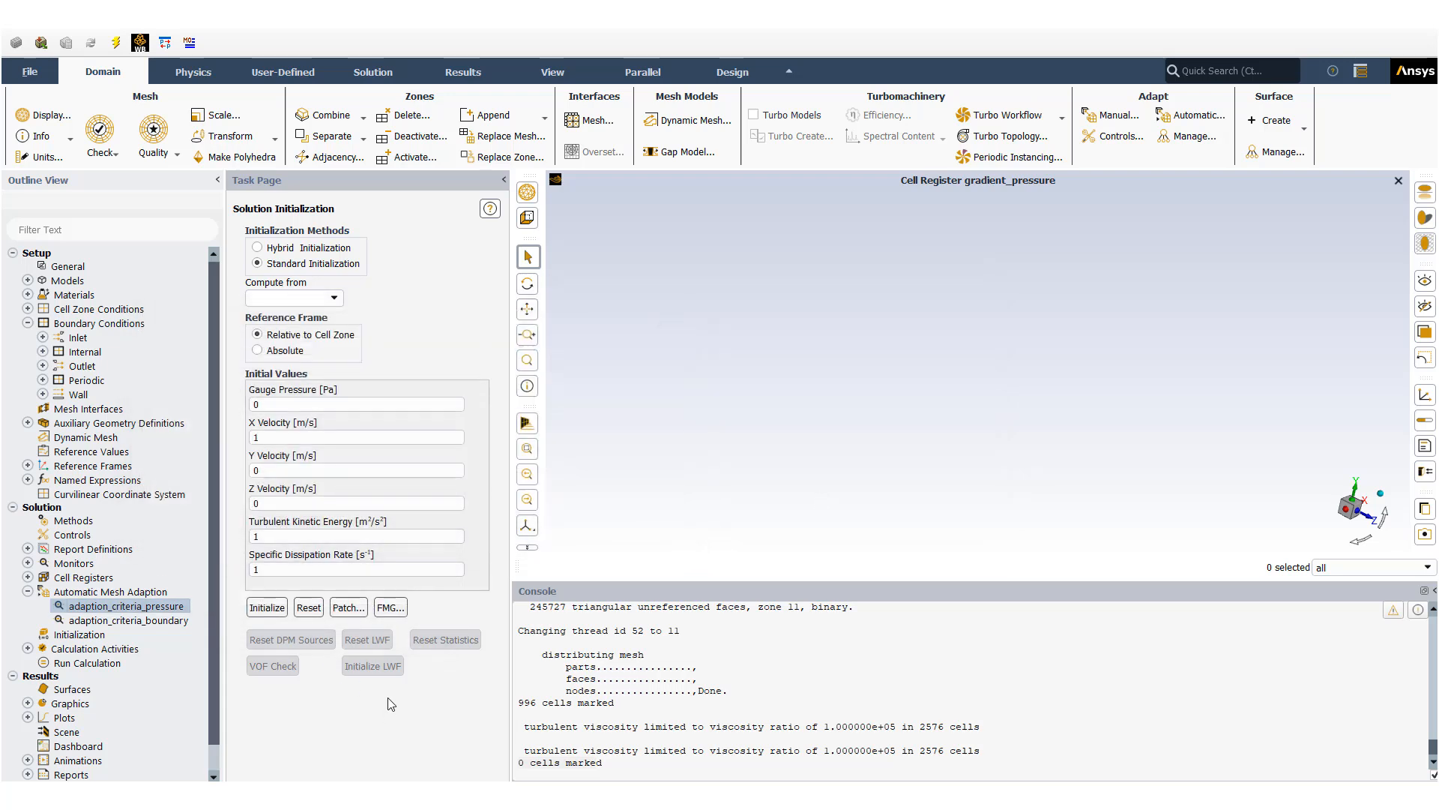
Step: Check the velocity inlet settings of the inlet boundary without editing them
double_click(105, 323)
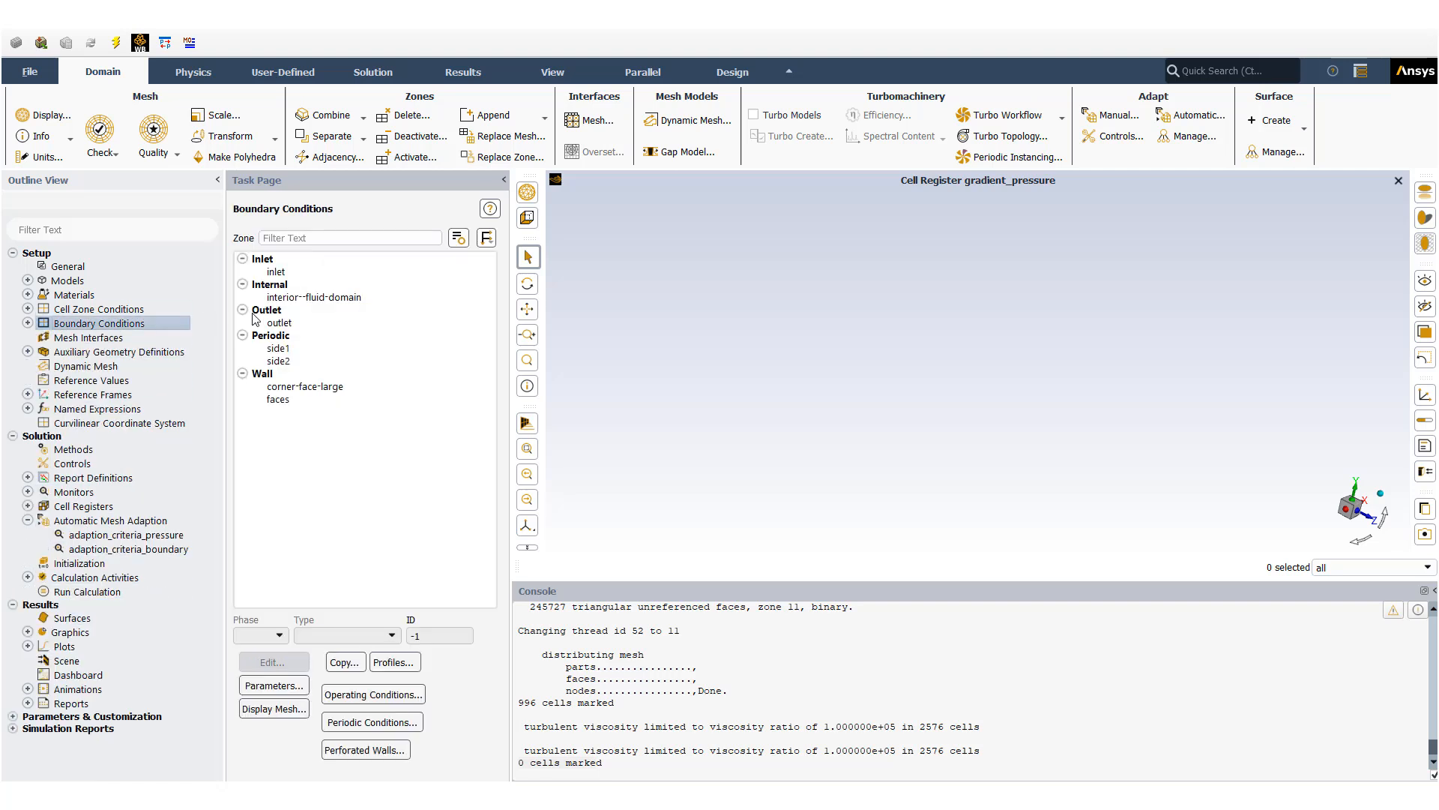
left_click(276, 271)
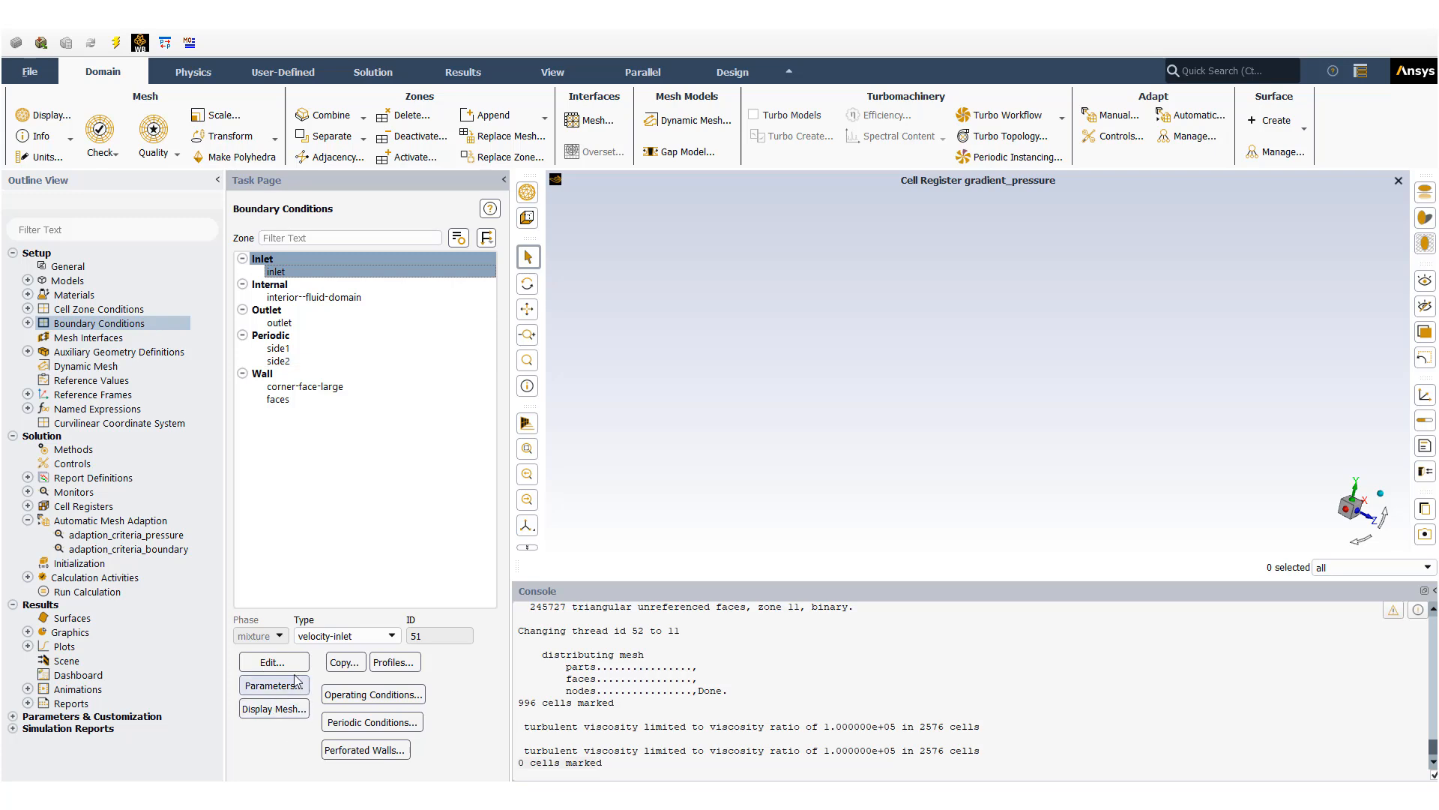
left_click(294, 668)
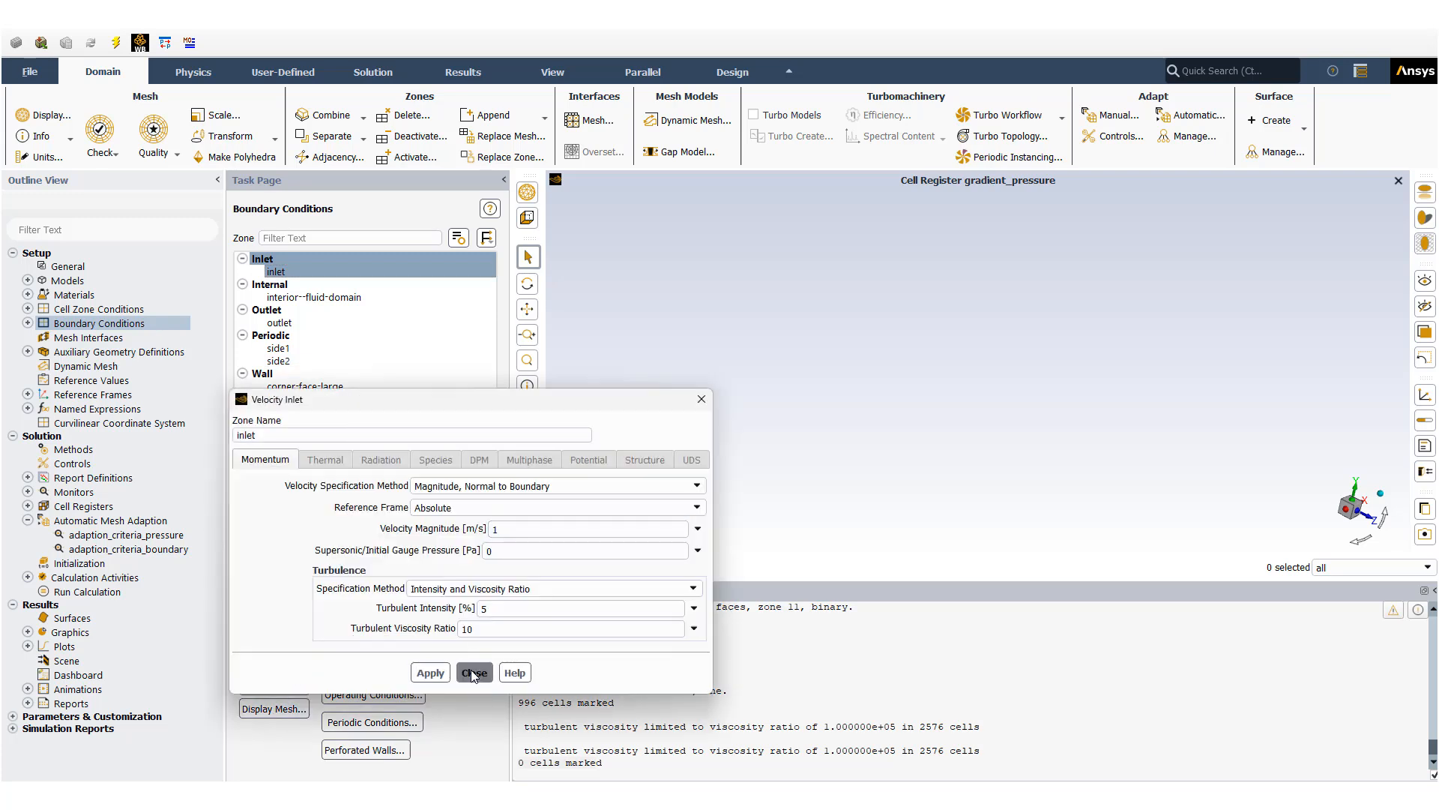
left_click(473, 672)
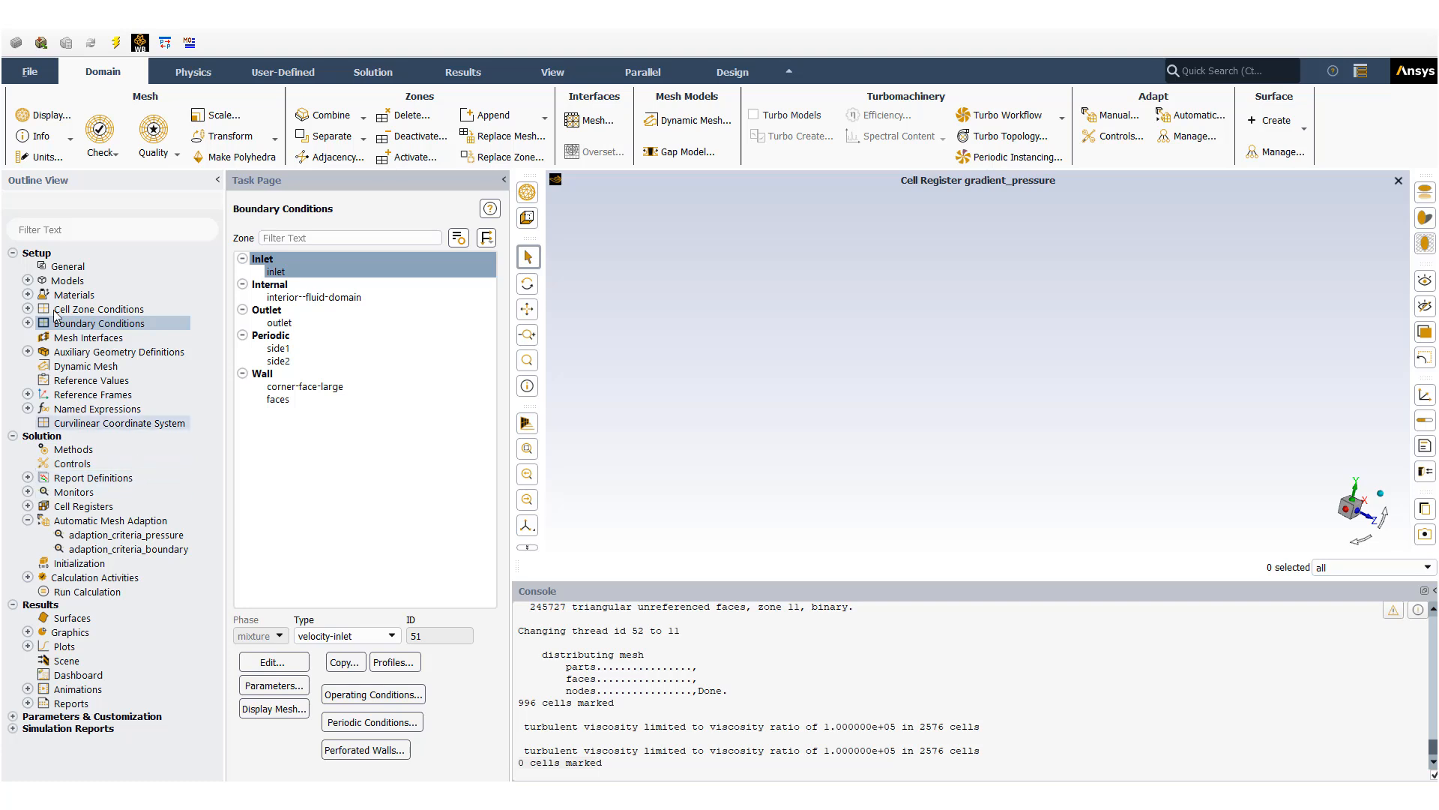
Step: Open the mesh display settings from the general setup and move them clear of the graphics area
left_click(69, 267)
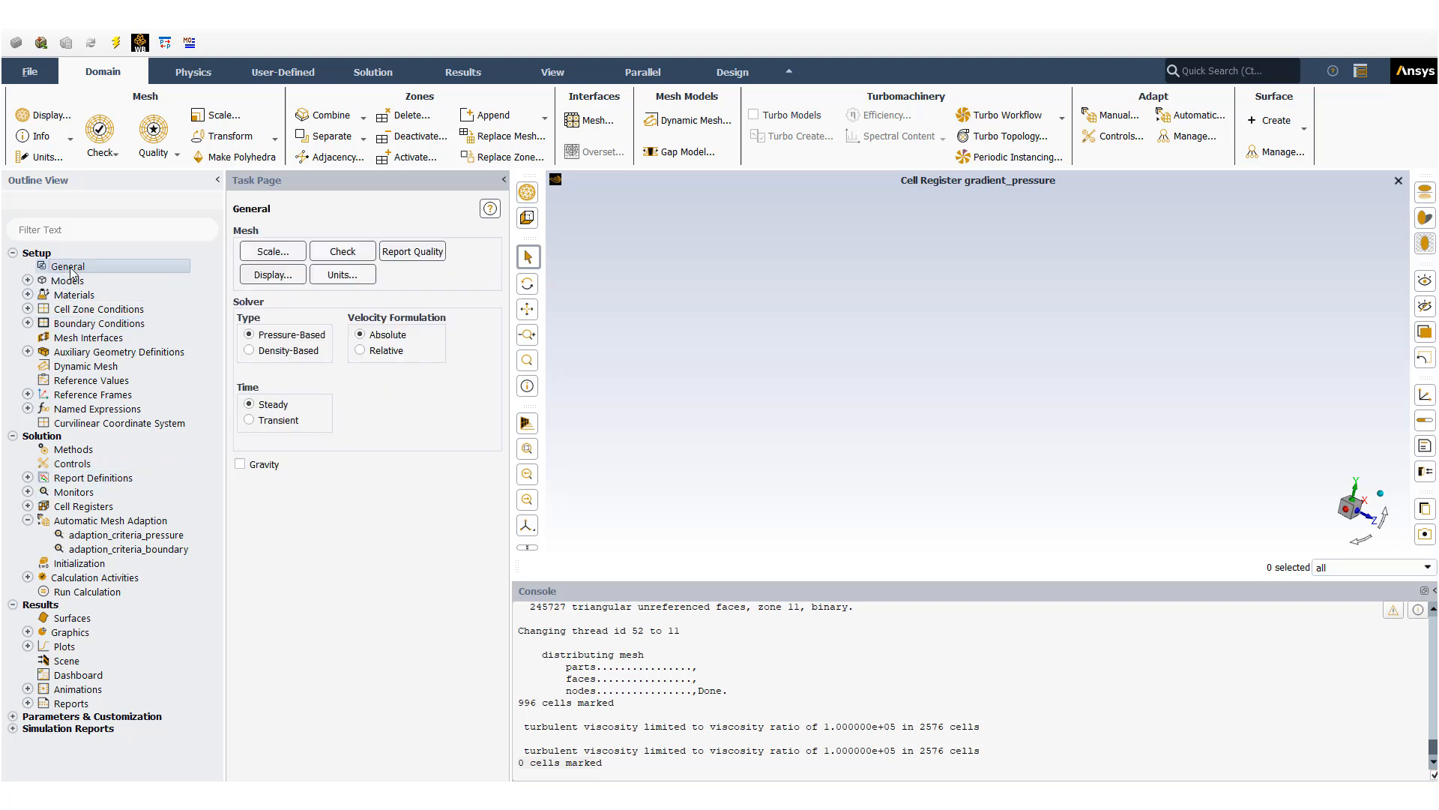
left_click(272, 275)
left_click(405, 486)
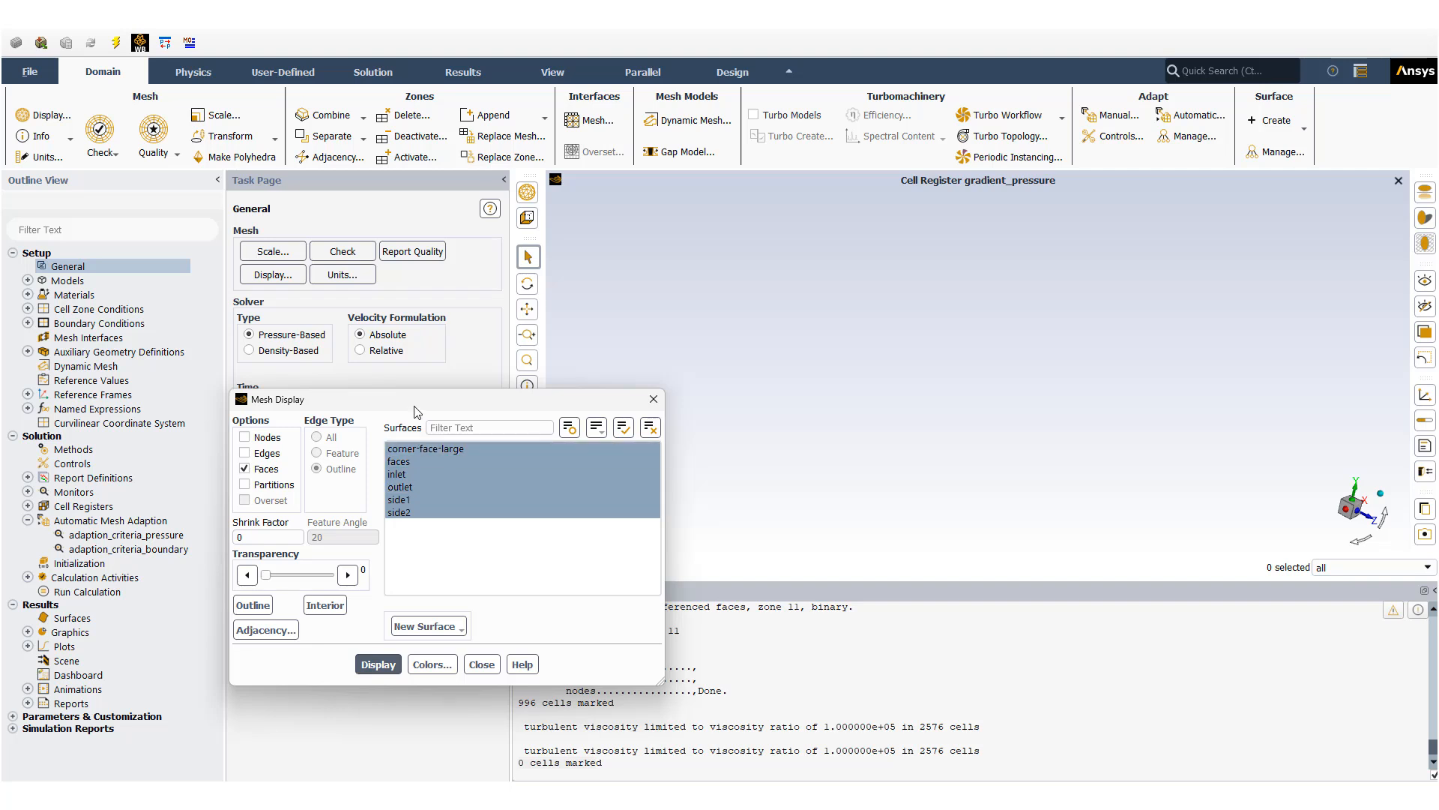
left_click_drag(420, 400, 247, 272)
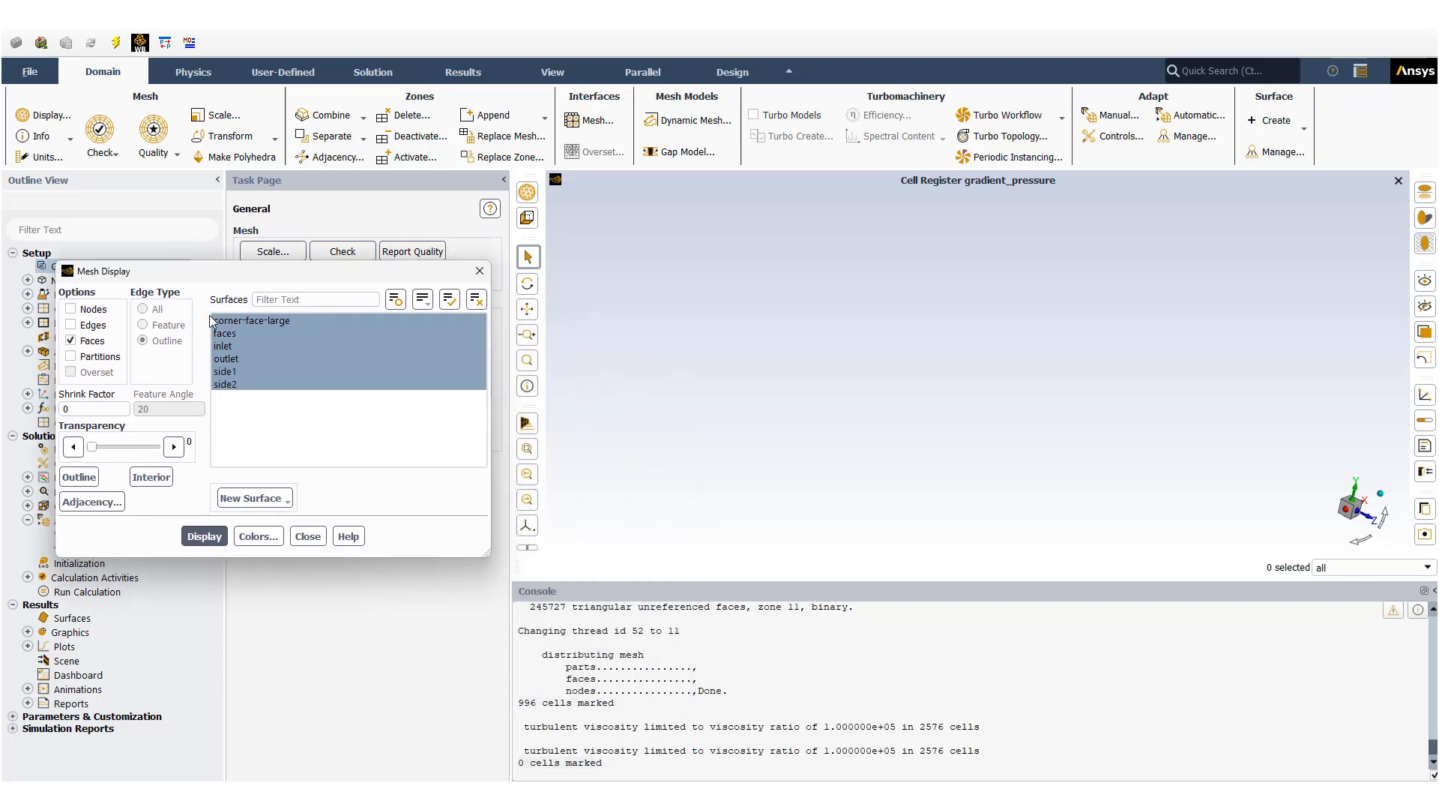
Step: Evaluate the mesh quality and report the mesh size in the console to check orthogonal quality and cell count
left_click(162, 158)
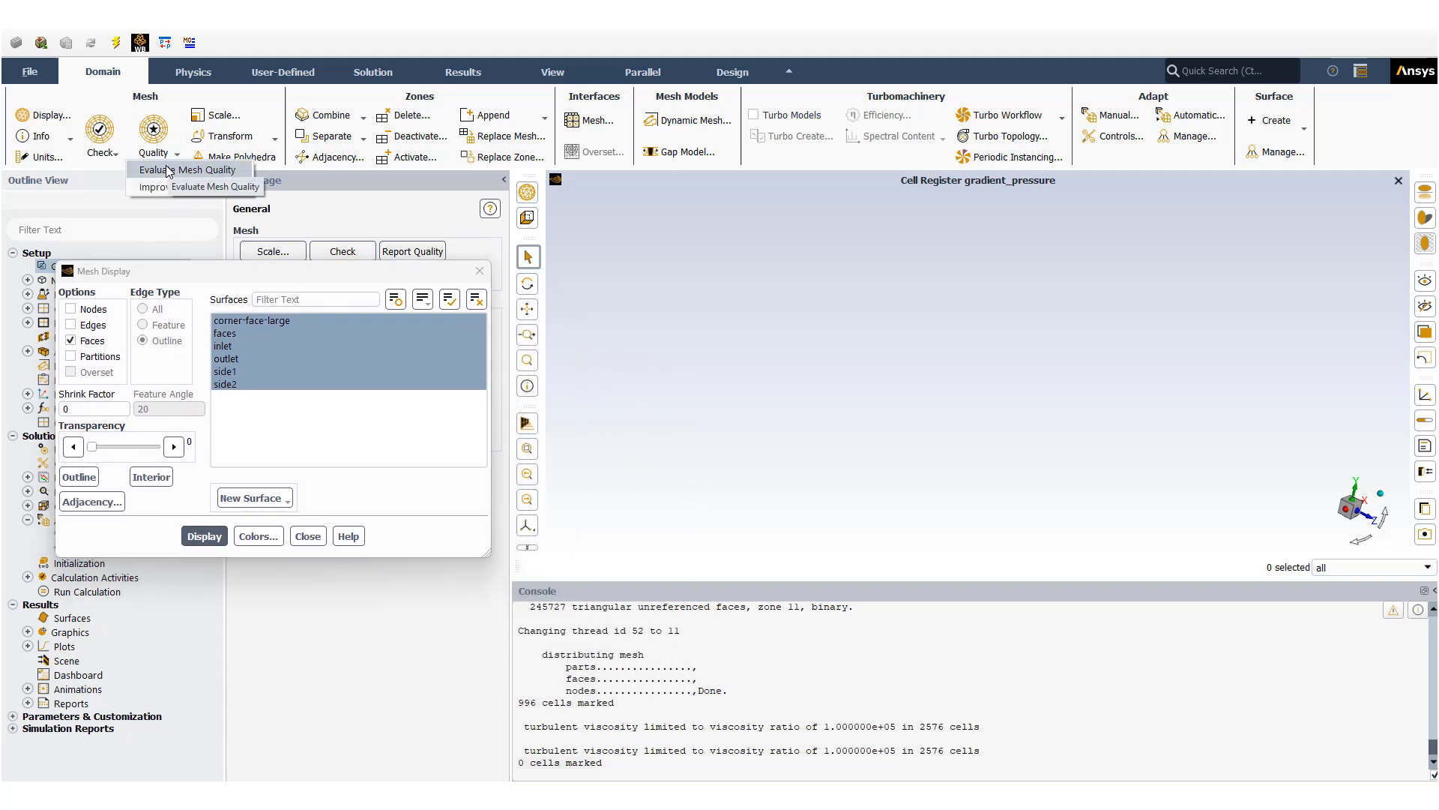
left_click(168, 171)
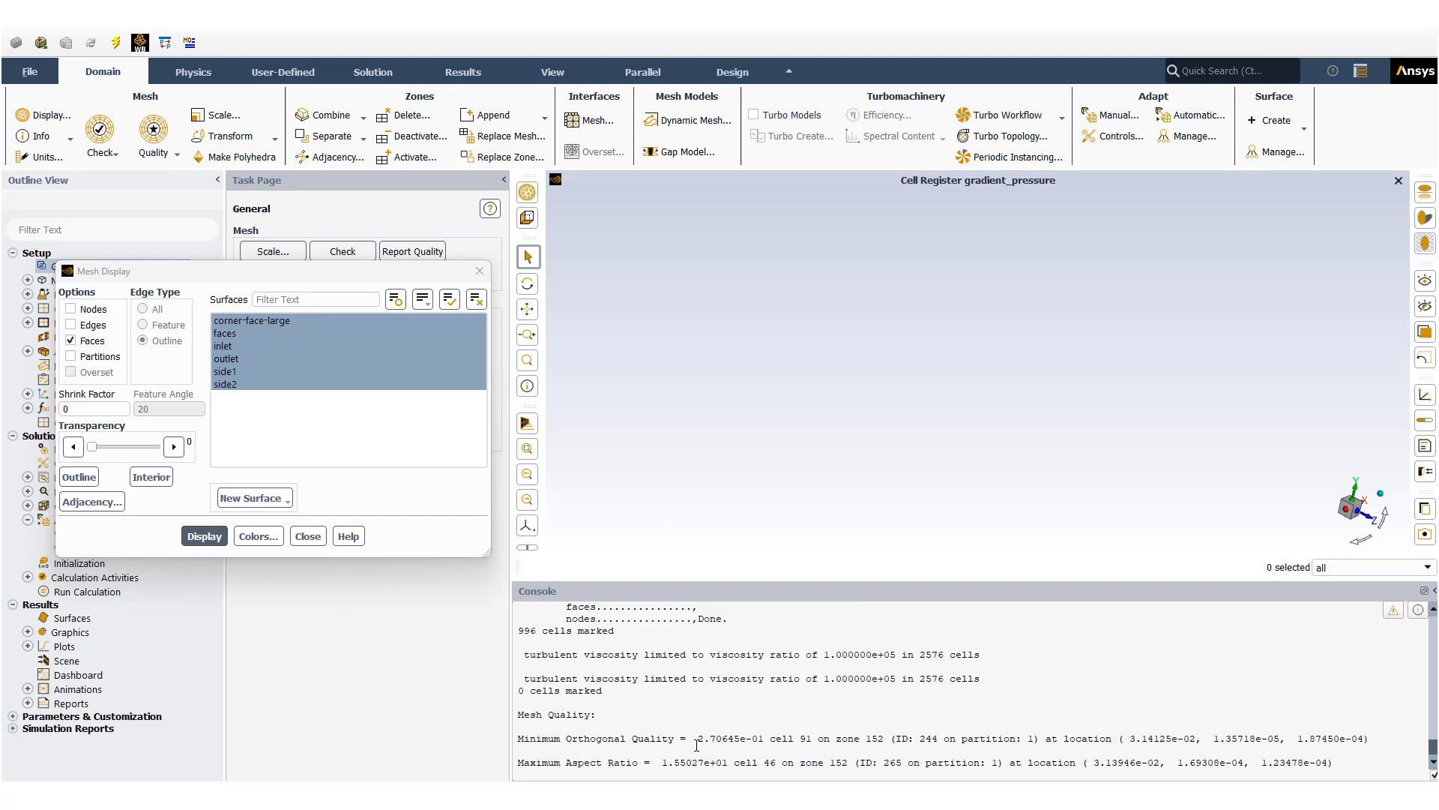
left_click_drag(700, 740, 725, 741)
left_click(36, 136)
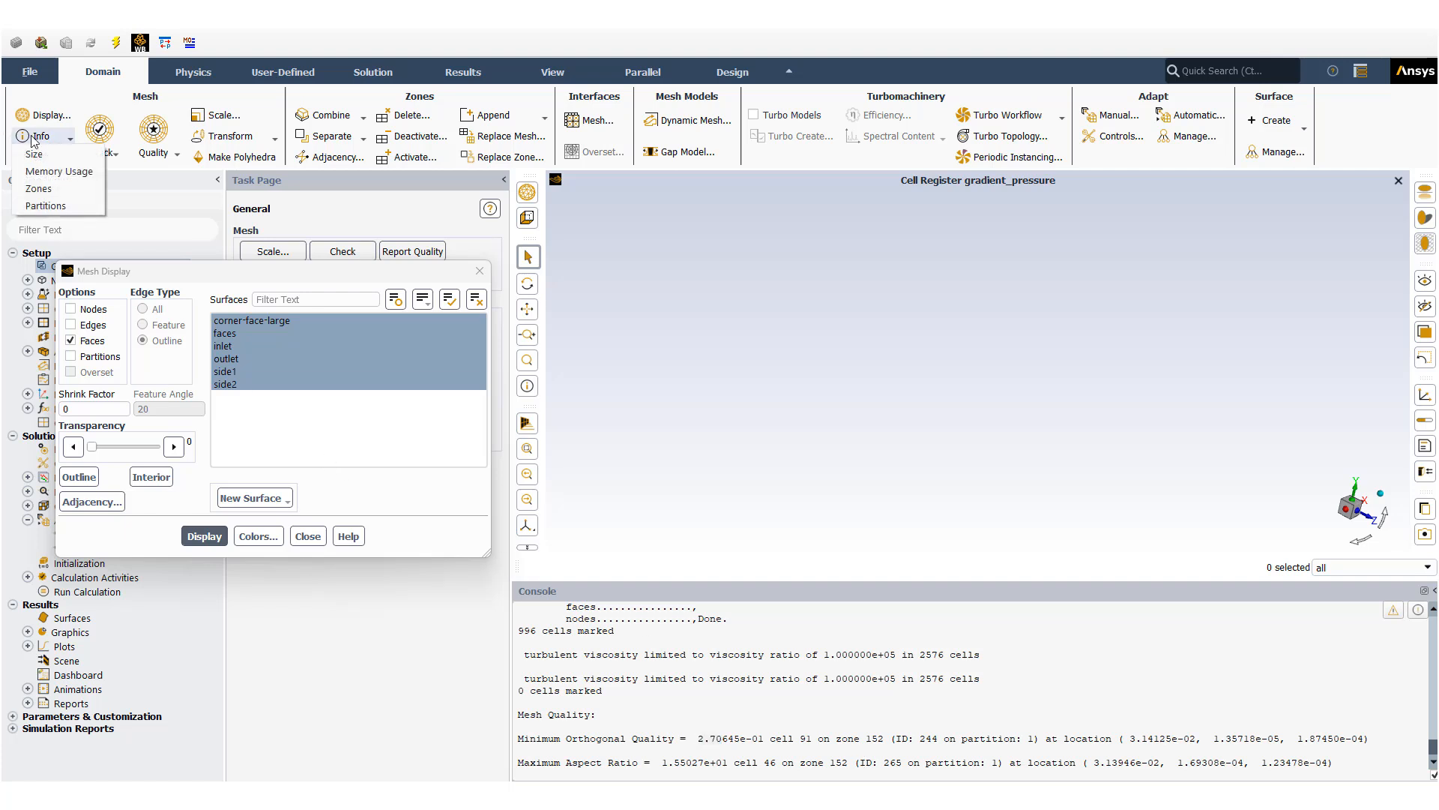
left_click(42, 157)
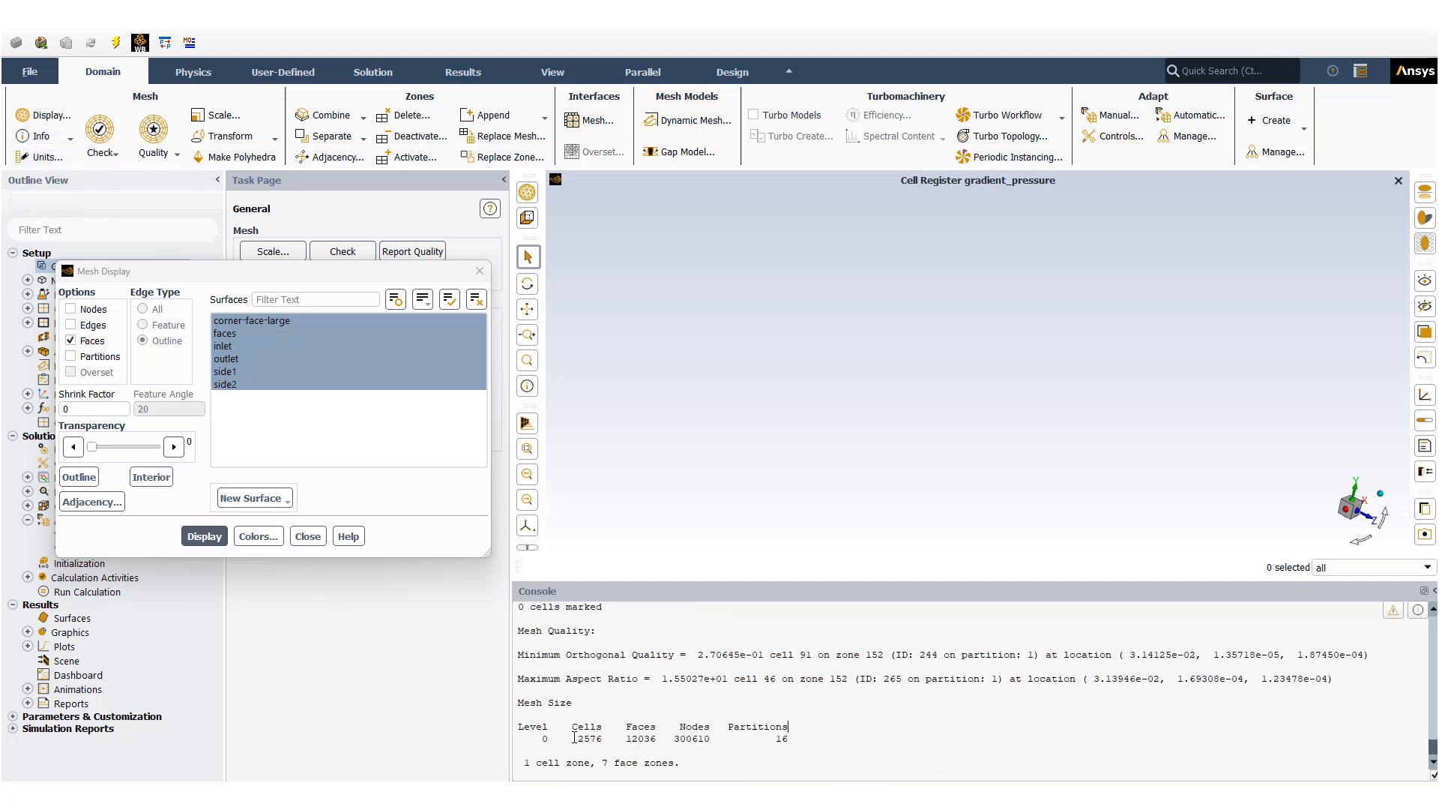
left_click_drag(579, 739, 608, 740)
left_click(713, 712)
Step: Redisplay all surfaces of the mesh with edges shown in addition to faces
left_click(97, 326)
left_click(204, 536)
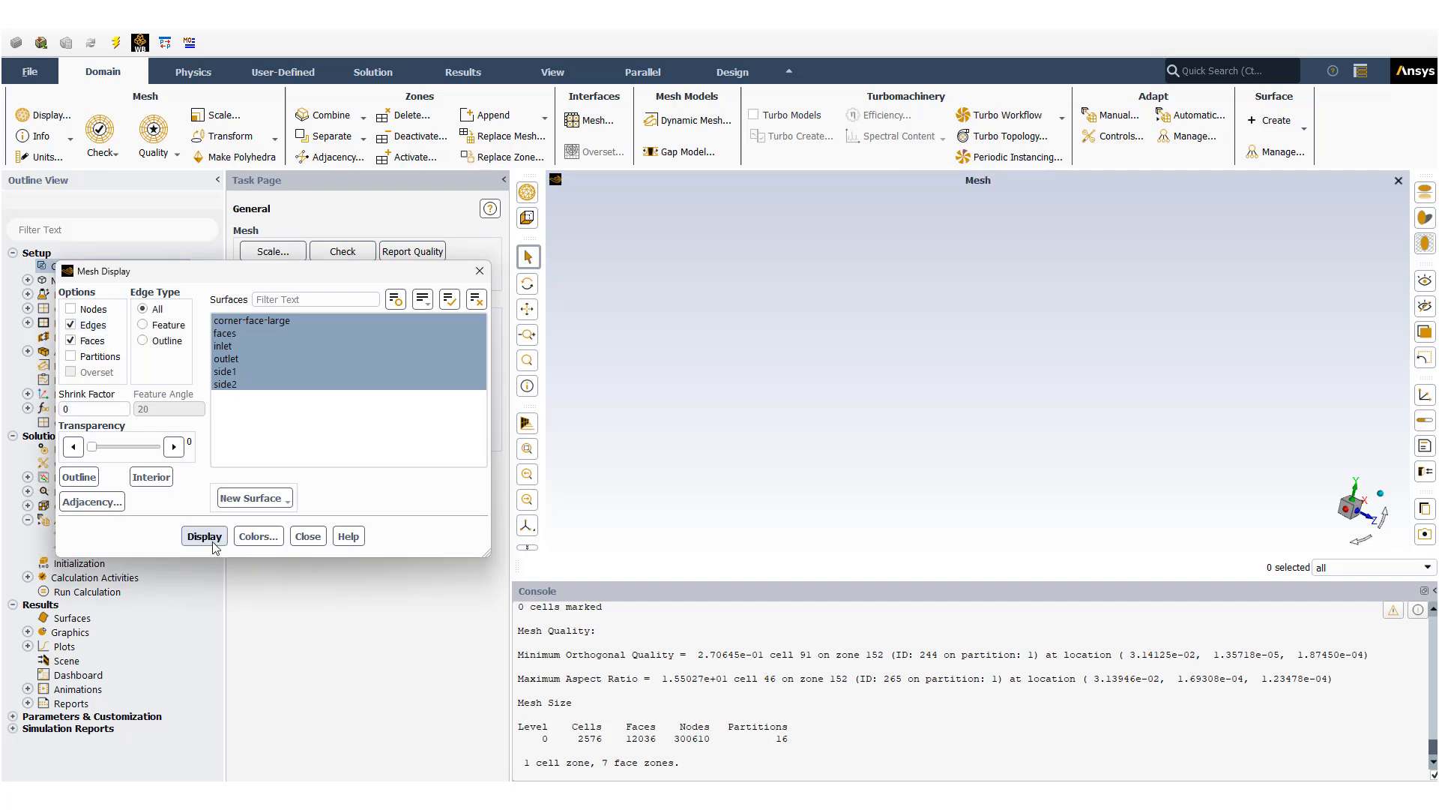
scroll(938, 408, "up", 10)
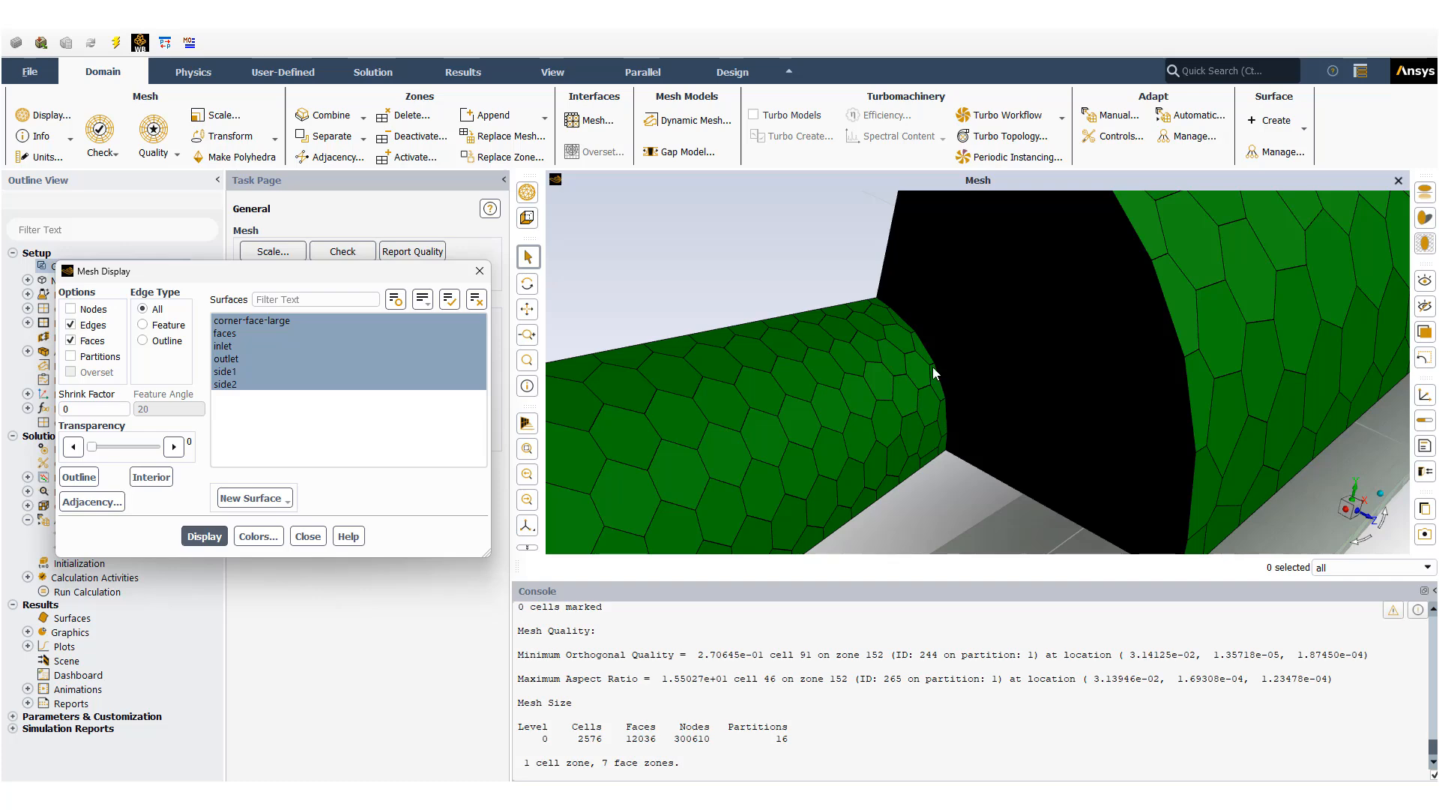
Step: Examine the displayed mesh at the step between the narrow and wide sections, the inlet face and the symmetry sides, and close the display settings
scroll(941, 409, "down", 2)
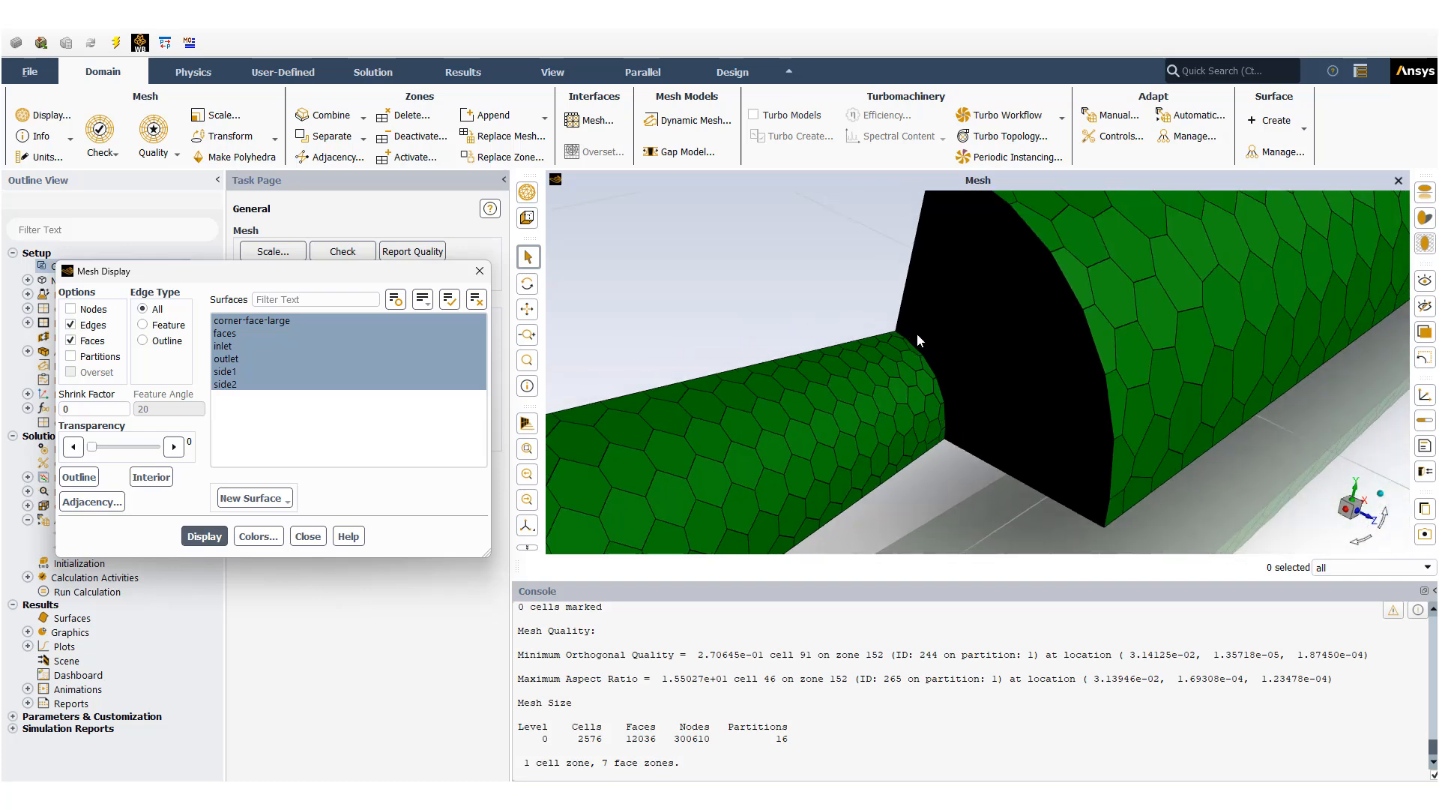
scroll(959, 443, "down", 5)
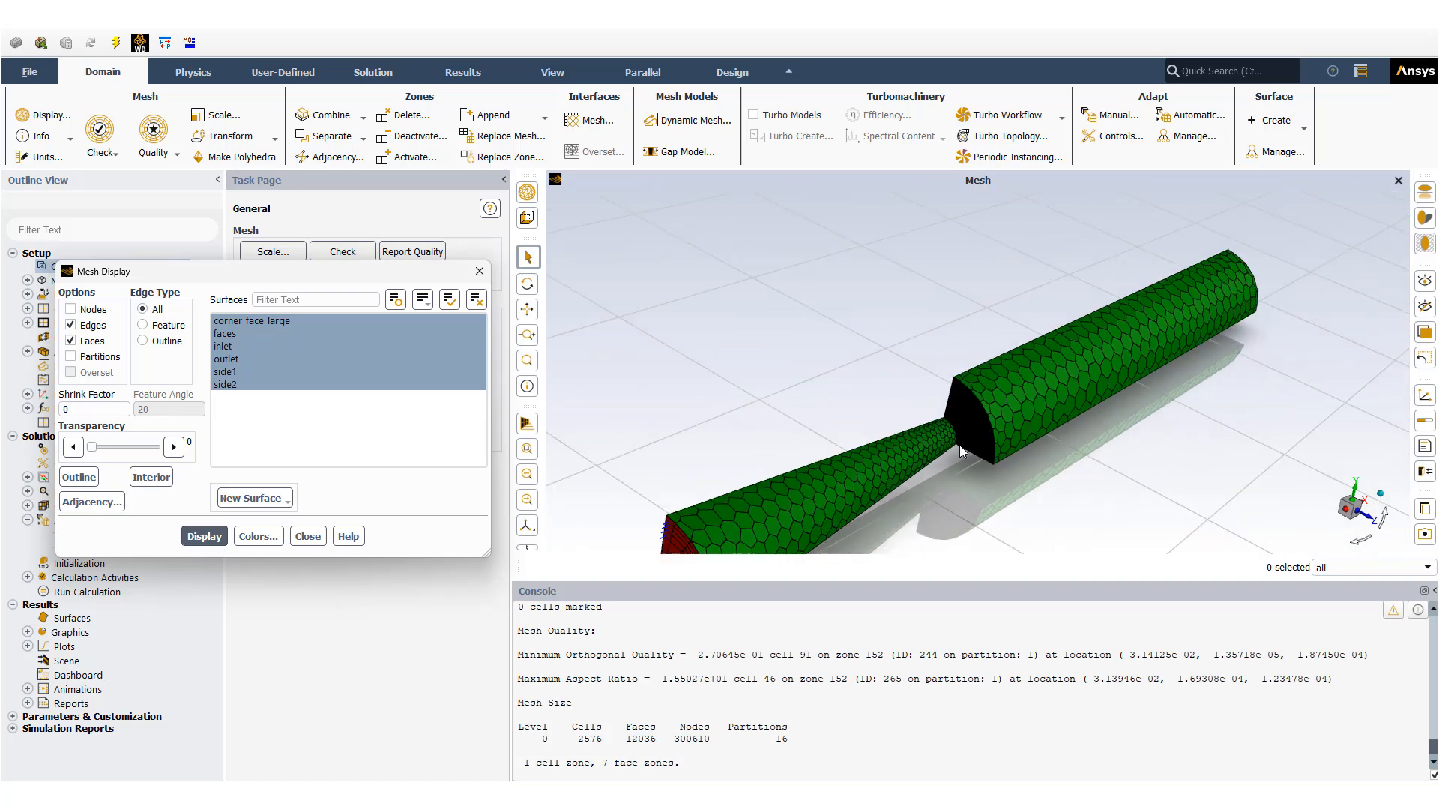
scroll(843, 511, "up", 3)
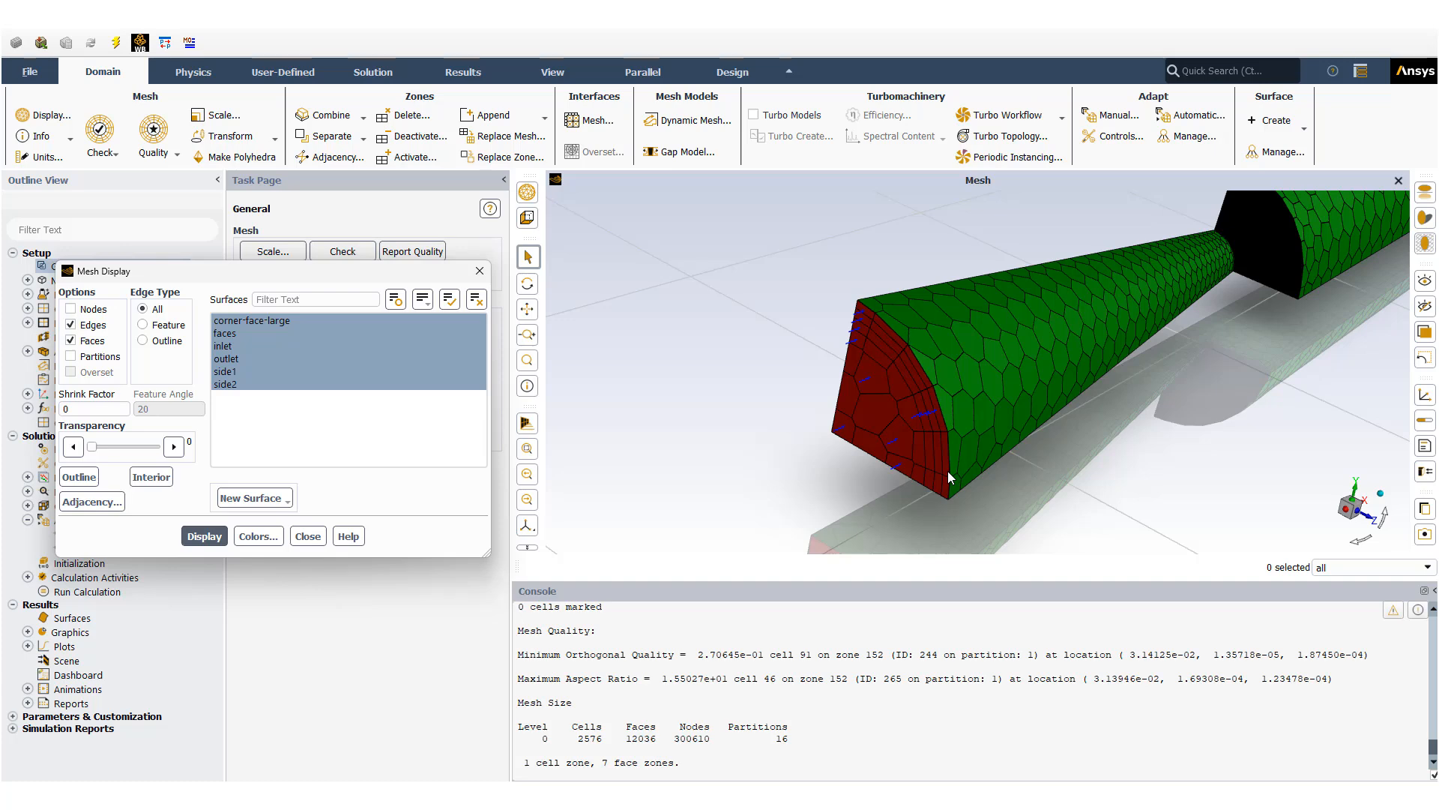
scroll(959, 459, "down", 2)
left_click_drag(960, 458, 1063, 277)
left_click(449, 384)
left_click(450, 383)
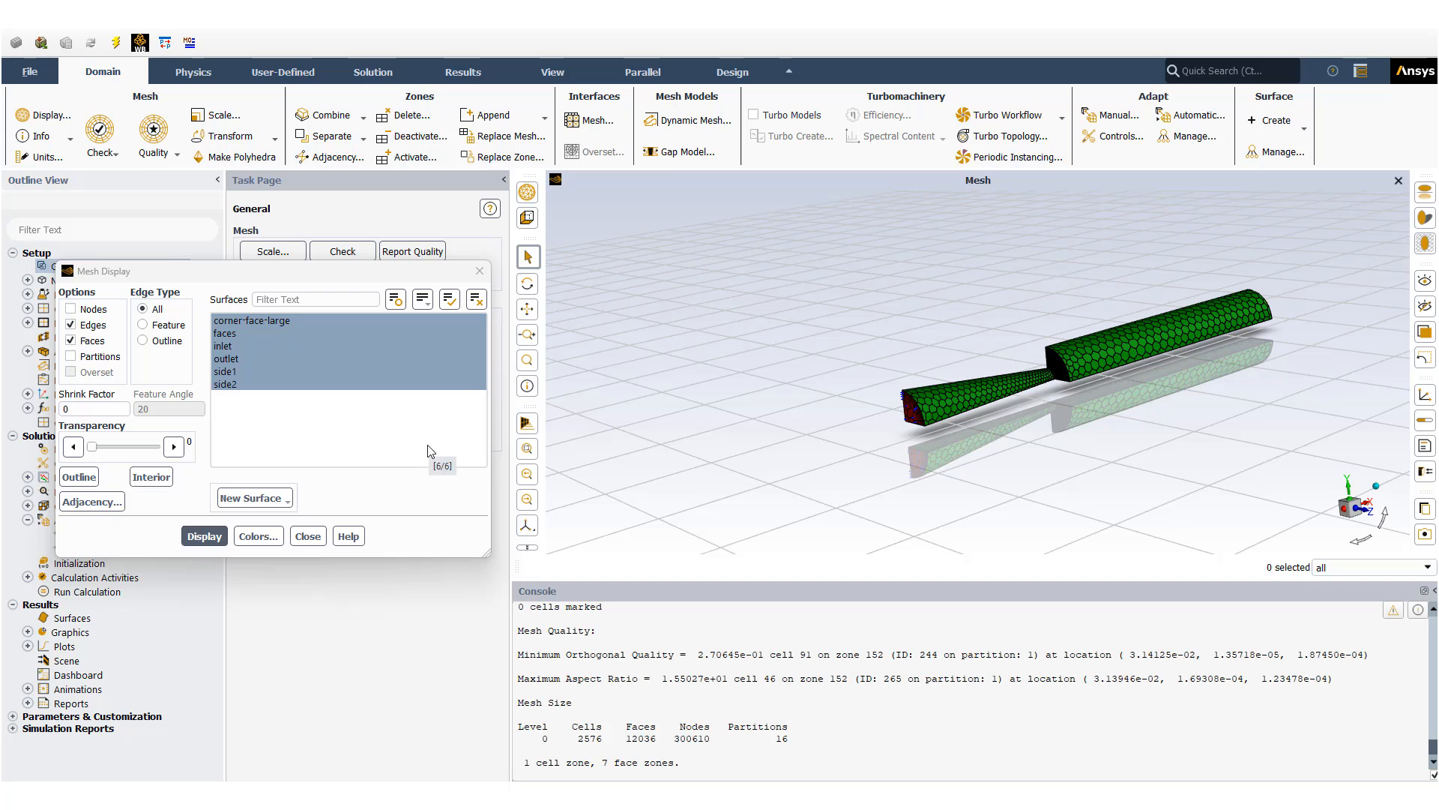
left_click_drag(1149, 380, 968, 385)
scroll(983, 422, "up", 5)
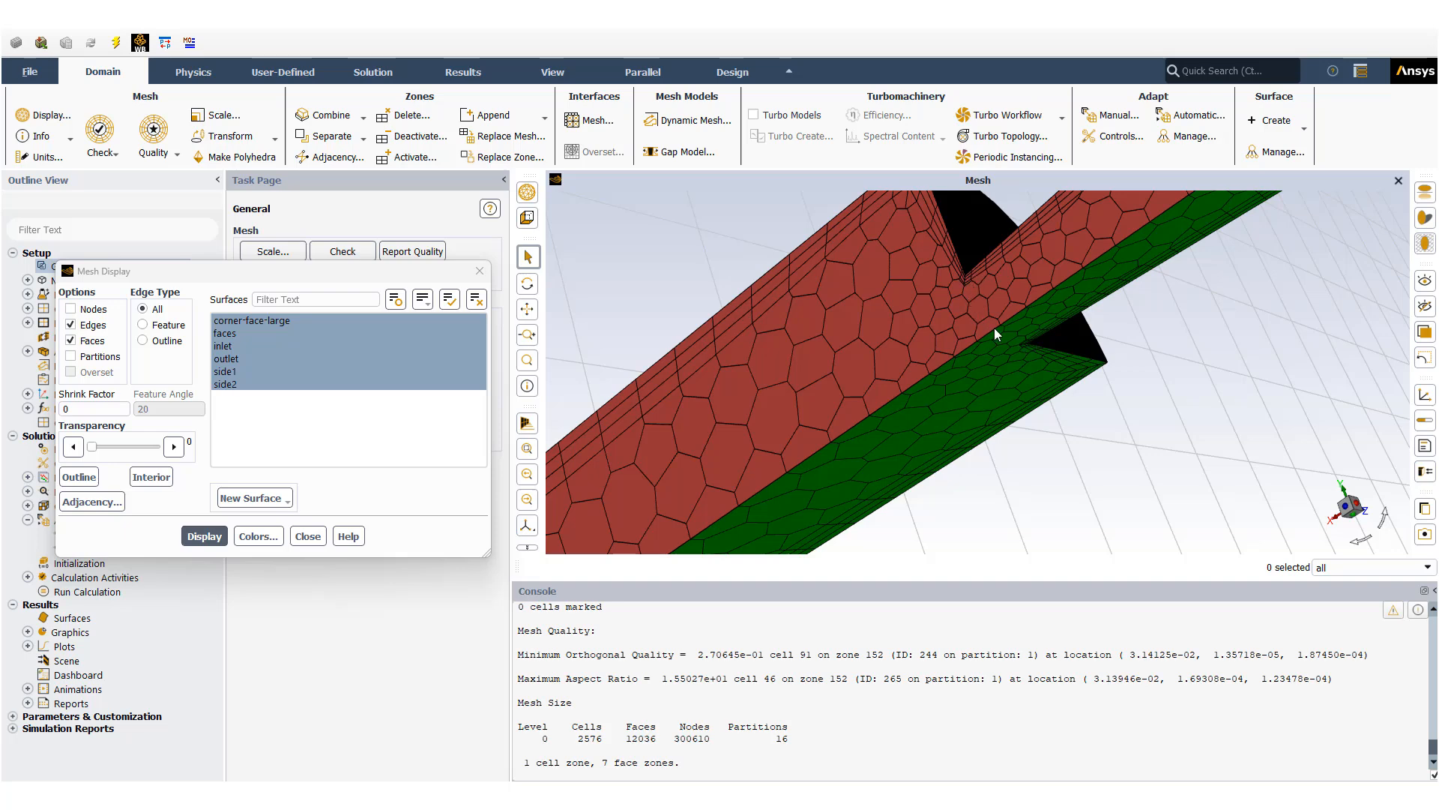
mouse_move(992, 343)
left_mouse_down()
mouse_move(1002, 307)
mouse_move(1020, 403)
mouse_move(1051, 419)
mouse_move(978, 408)
mouse_move(669, 424)
mouse_move(596, 478)
mouse_move(1194, 506)
left_mouse_up()
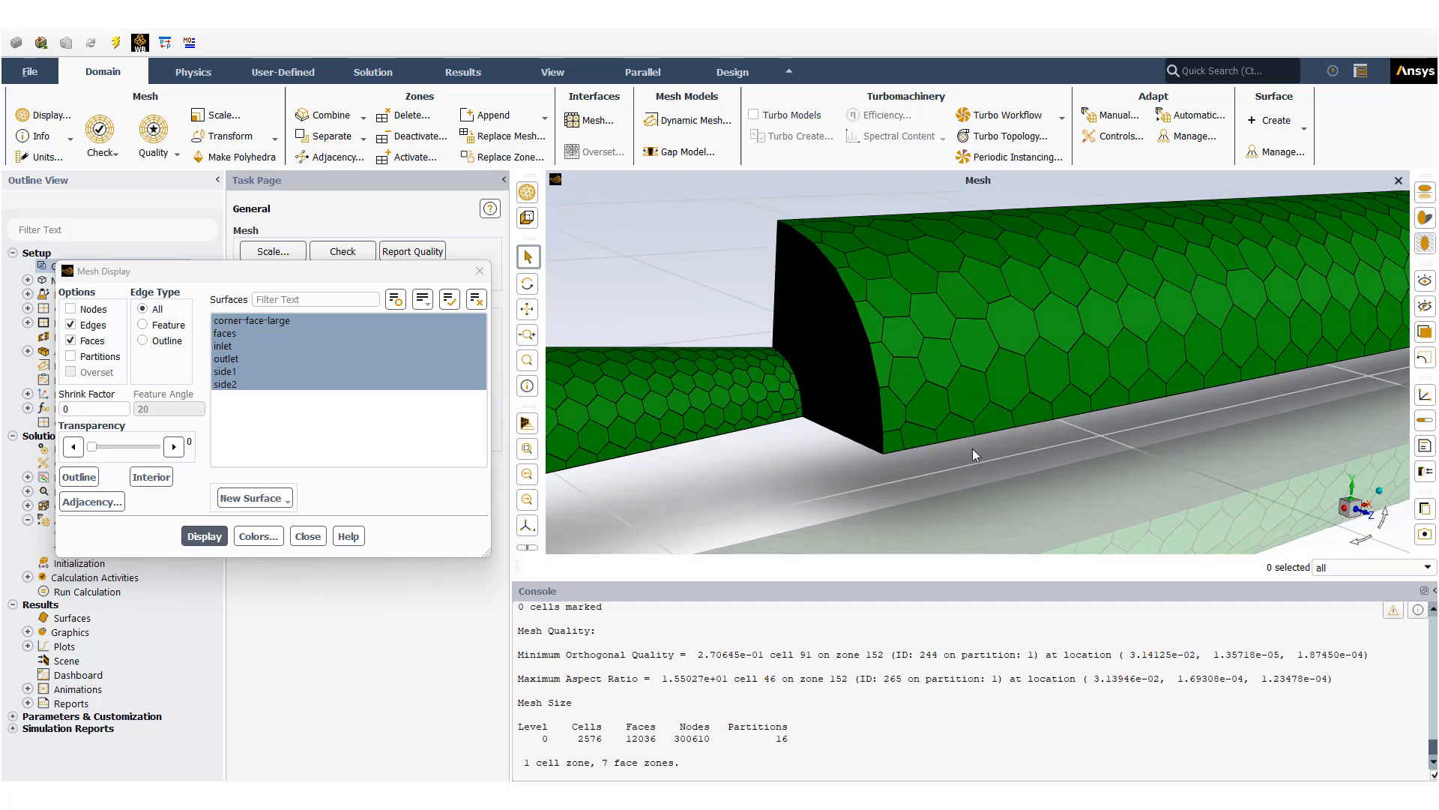
scroll(966, 450, "down", 5)
left_click(308, 535)
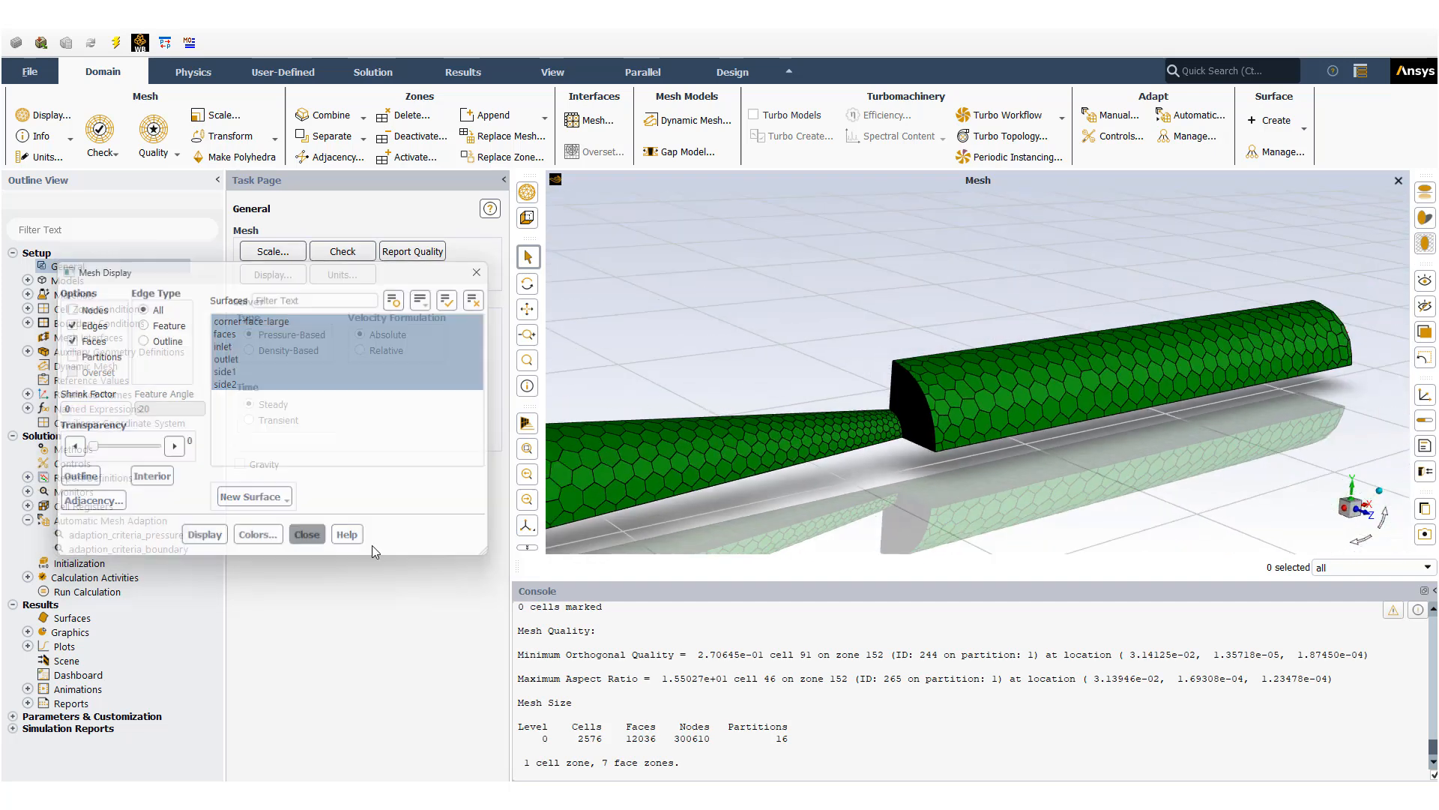
Step: Start a new YZ plane surface and move its preview towards the sudden expansion, to about X = 0.0323 m
left_click(62, 624)
right_click(63, 624)
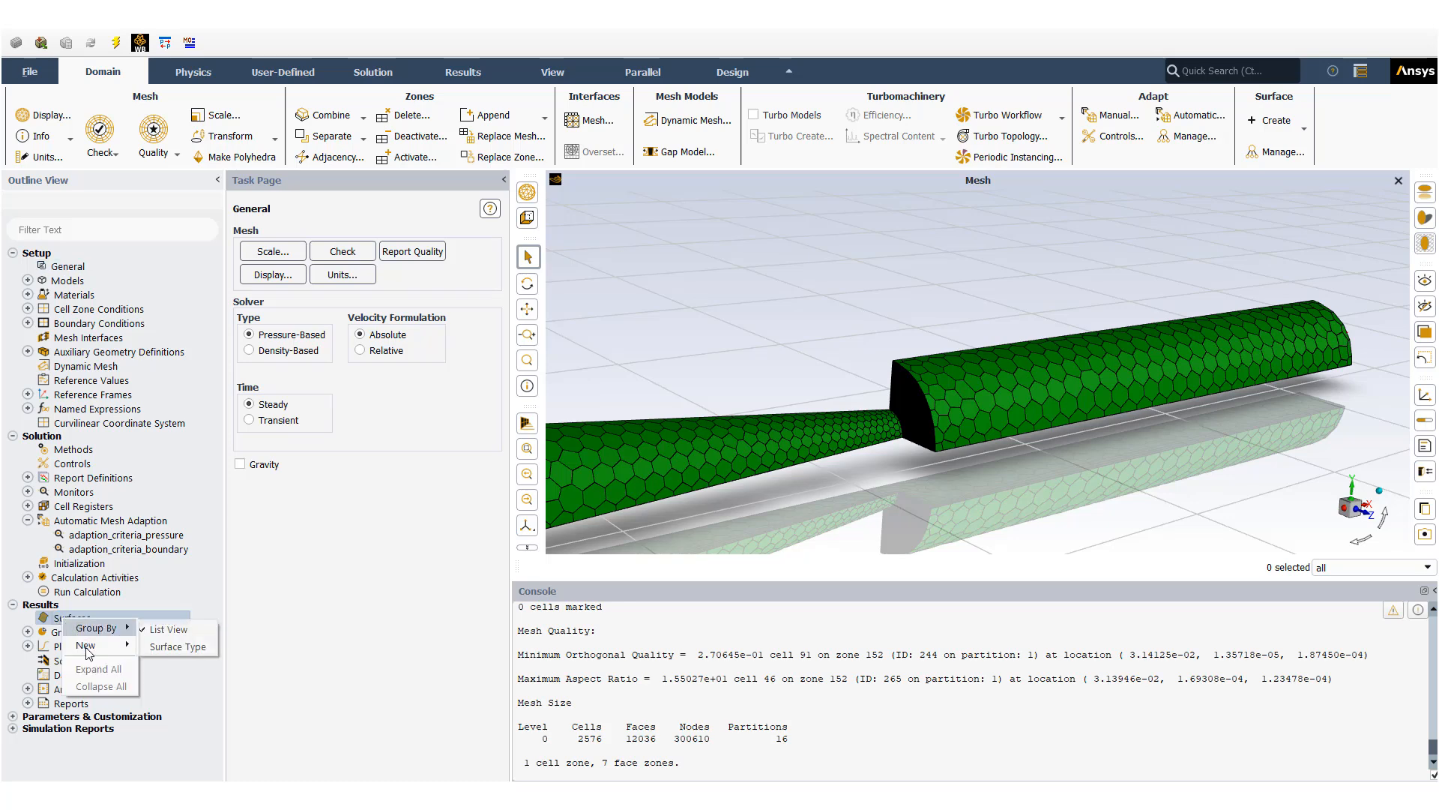
mouse_move(90, 647)
left_click(189, 703)
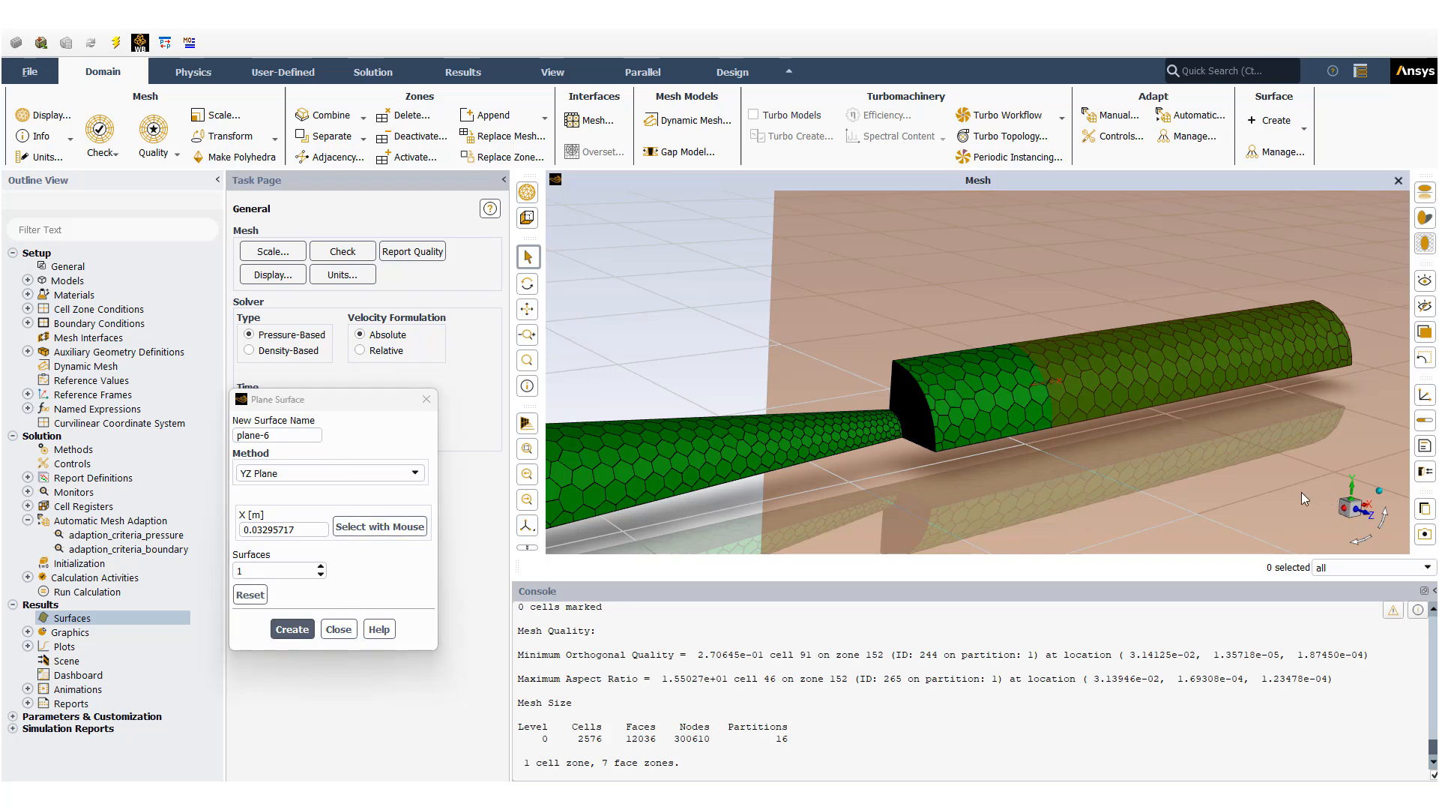
left_click_drag(1264, 478, 1096, 487)
left_click(1349, 509)
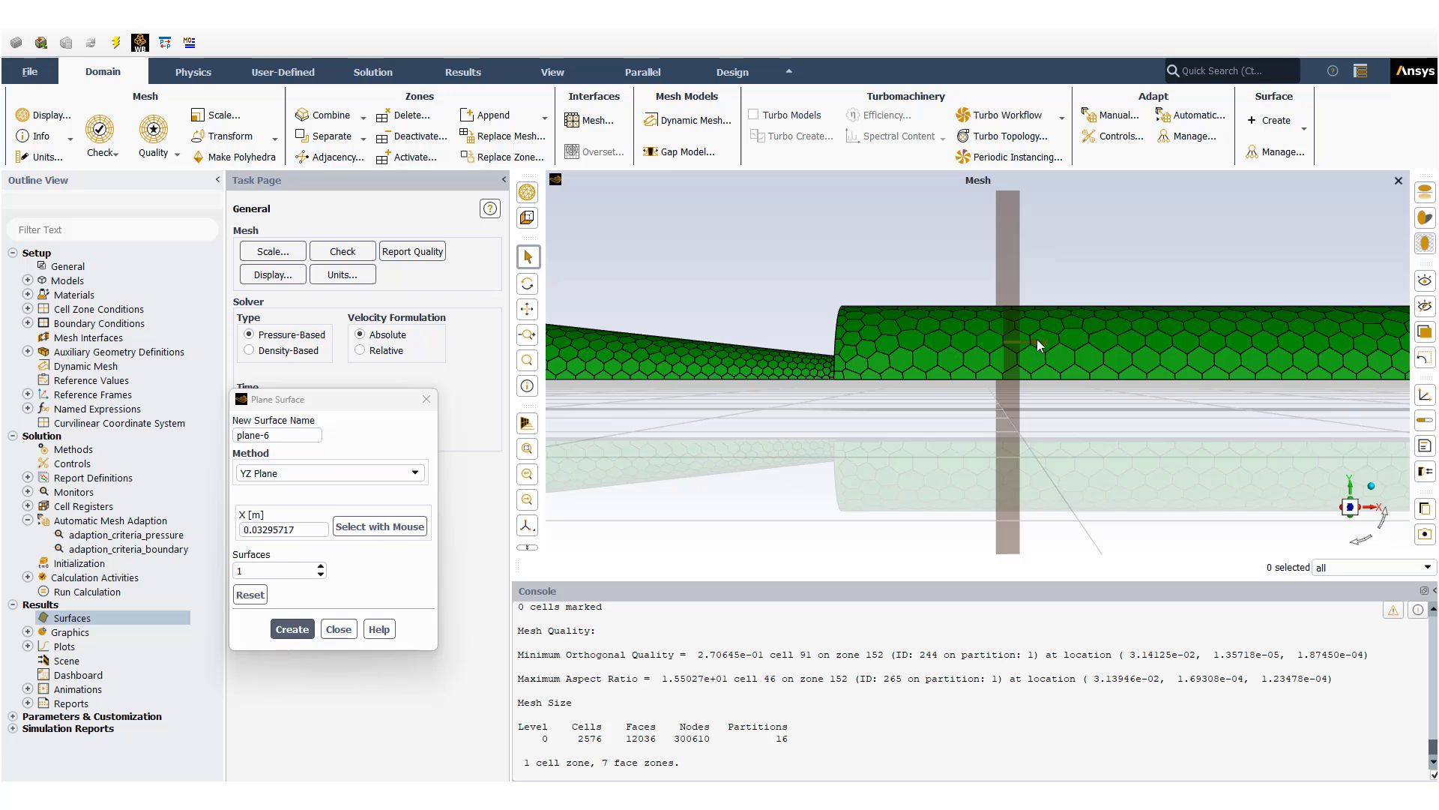
scroll(1036, 341, "up", 5)
left_click_drag(981, 343, 676, 365)
scroll(850, 466, "down", 4)
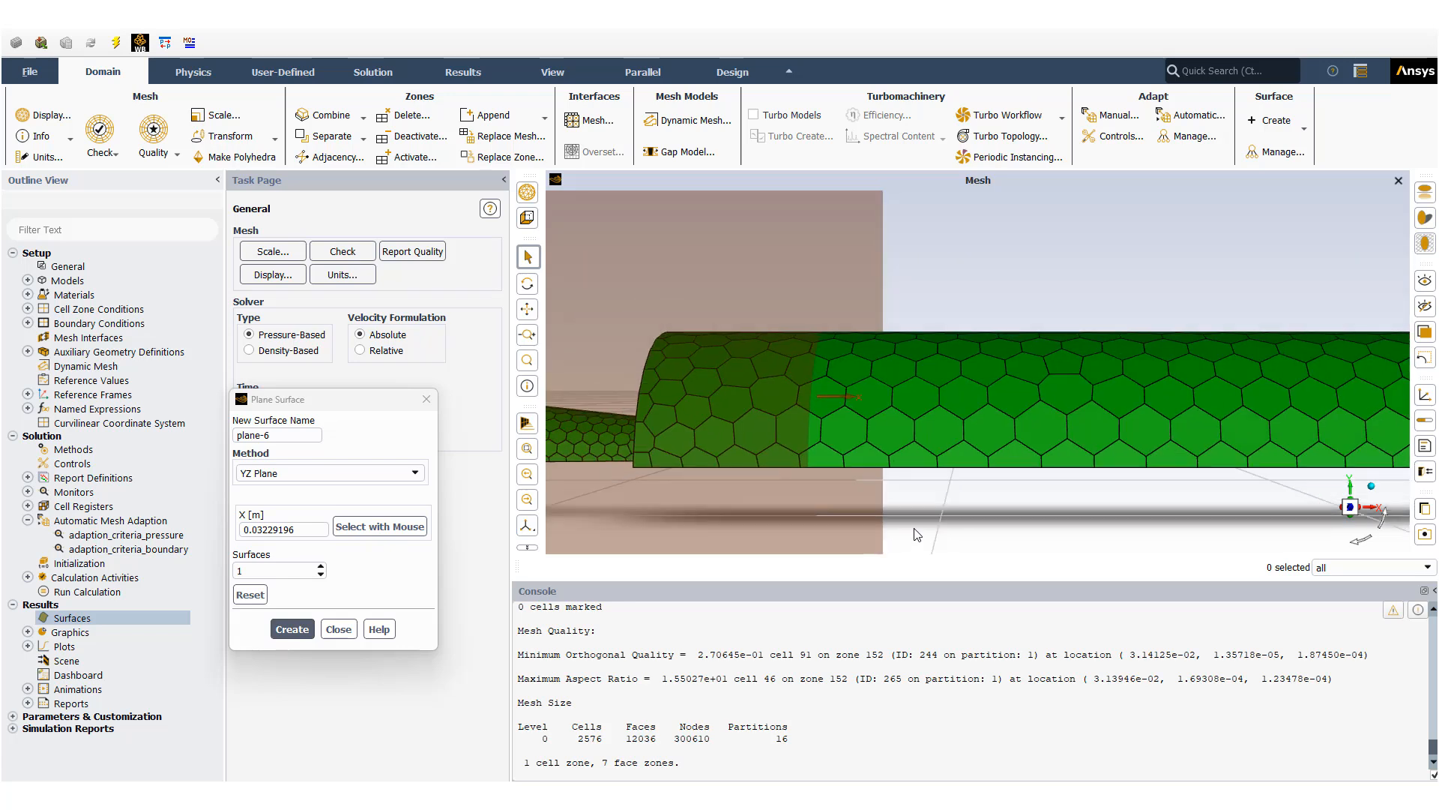
Step: Shift the plane preview to just inside the start of the wide section, at about X = 0.0314 m
left_click_drag(869, 434, 747, 439)
left_click_drag(805, 496, 864, 502)
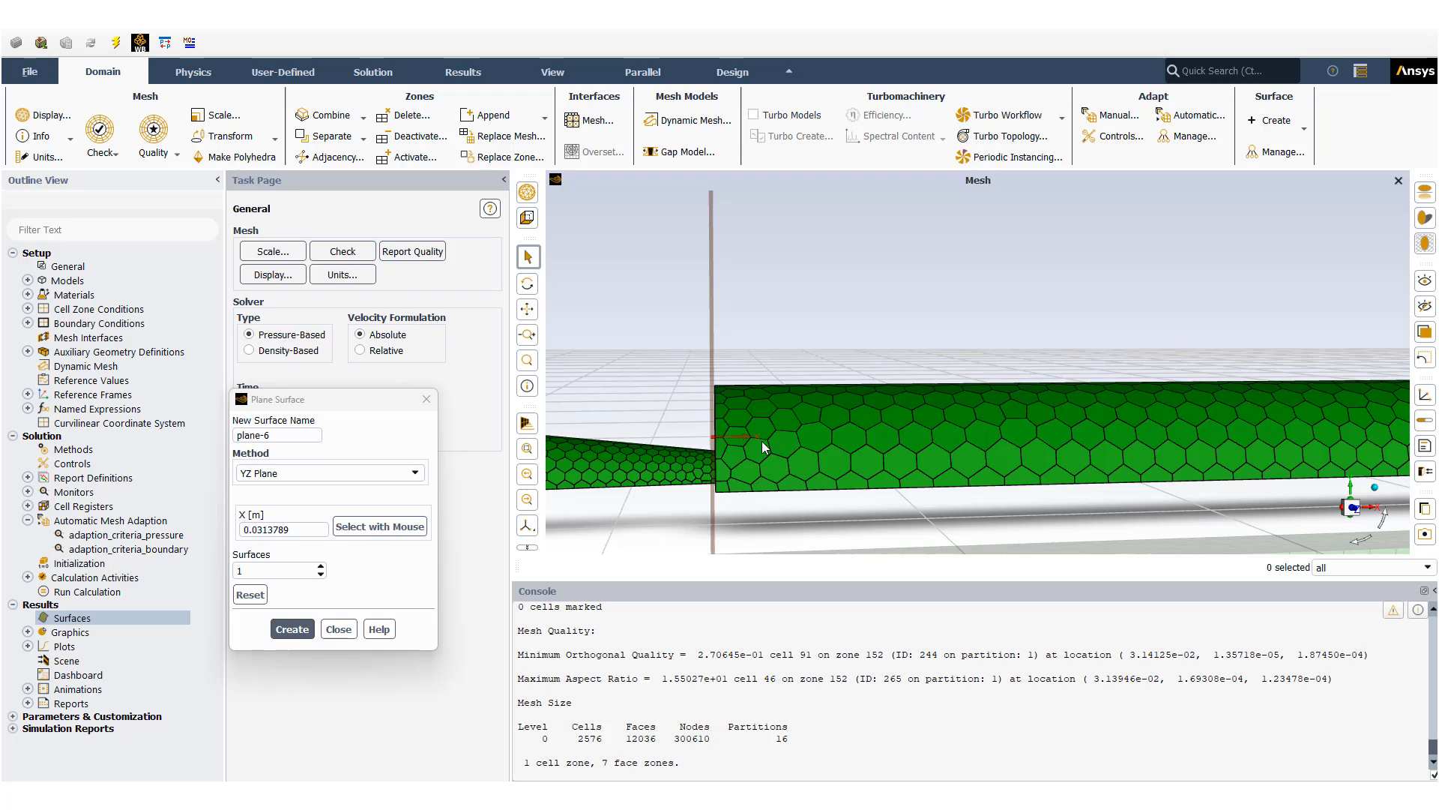
scroll(723, 442, "up", 3)
scroll(723, 443, "up", 2)
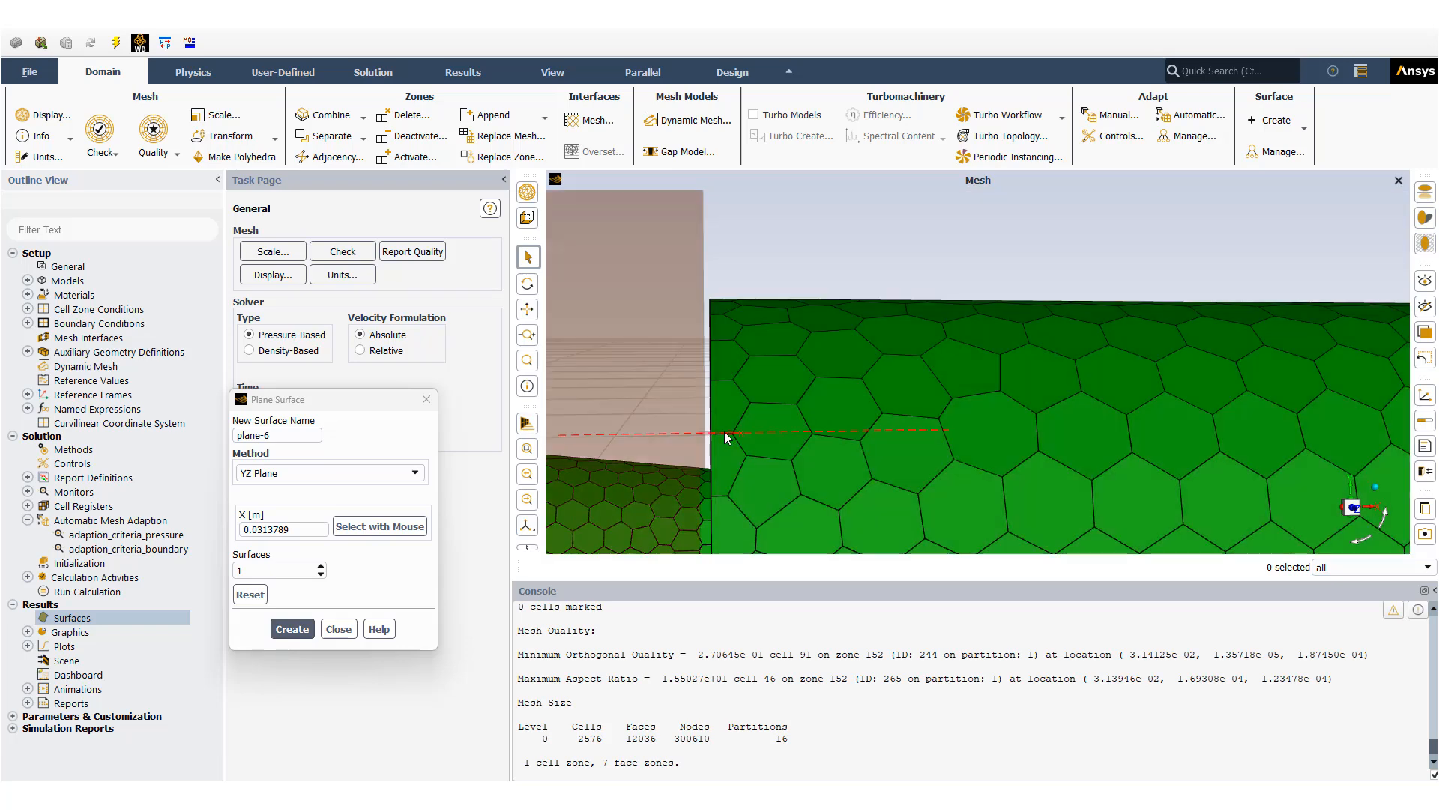
left_click_drag(724, 430, 726, 430)
scroll(765, 474, "down", 5)
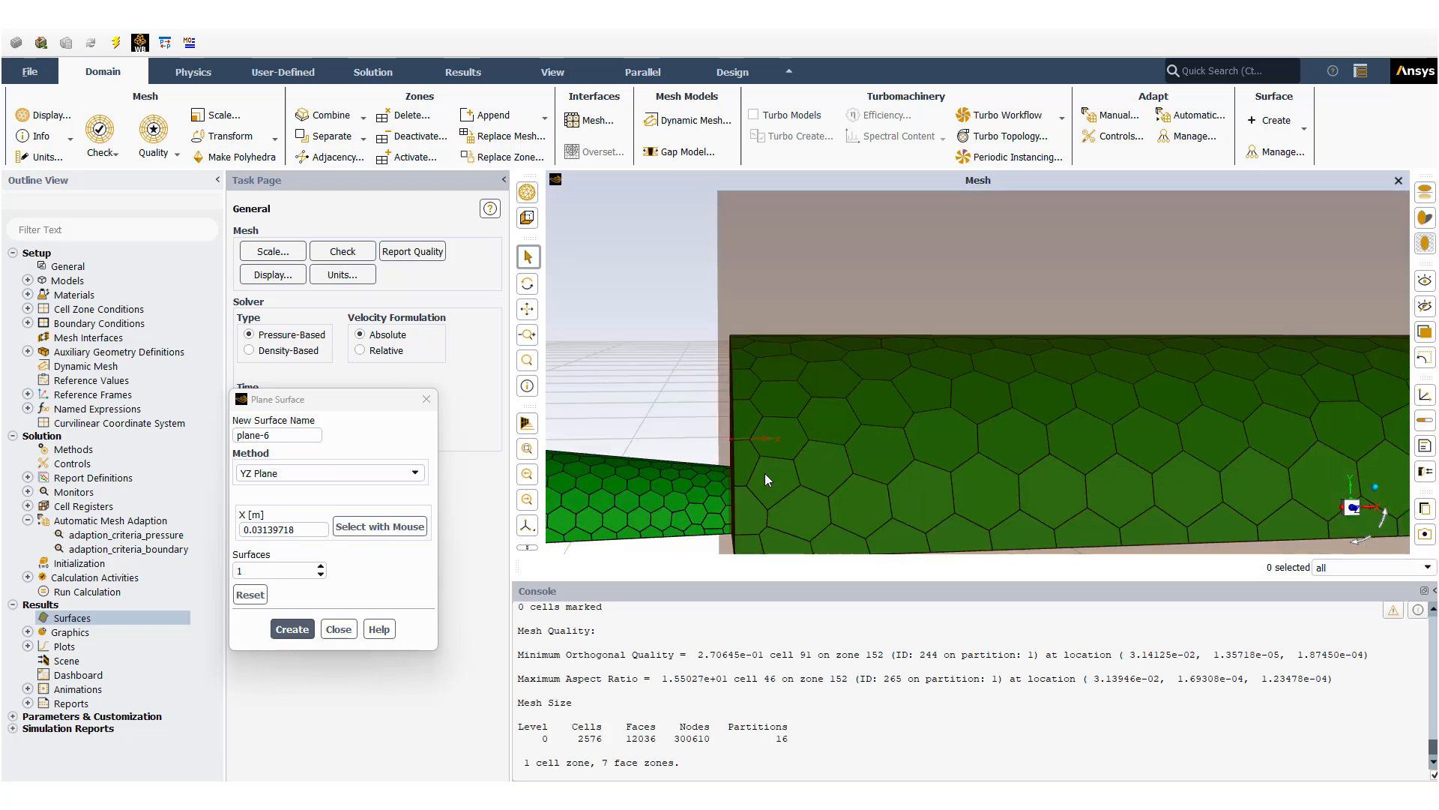
Step: Set the plane's X position to 0.0313975 m, create the surface and close its settings
left_click(308, 531)
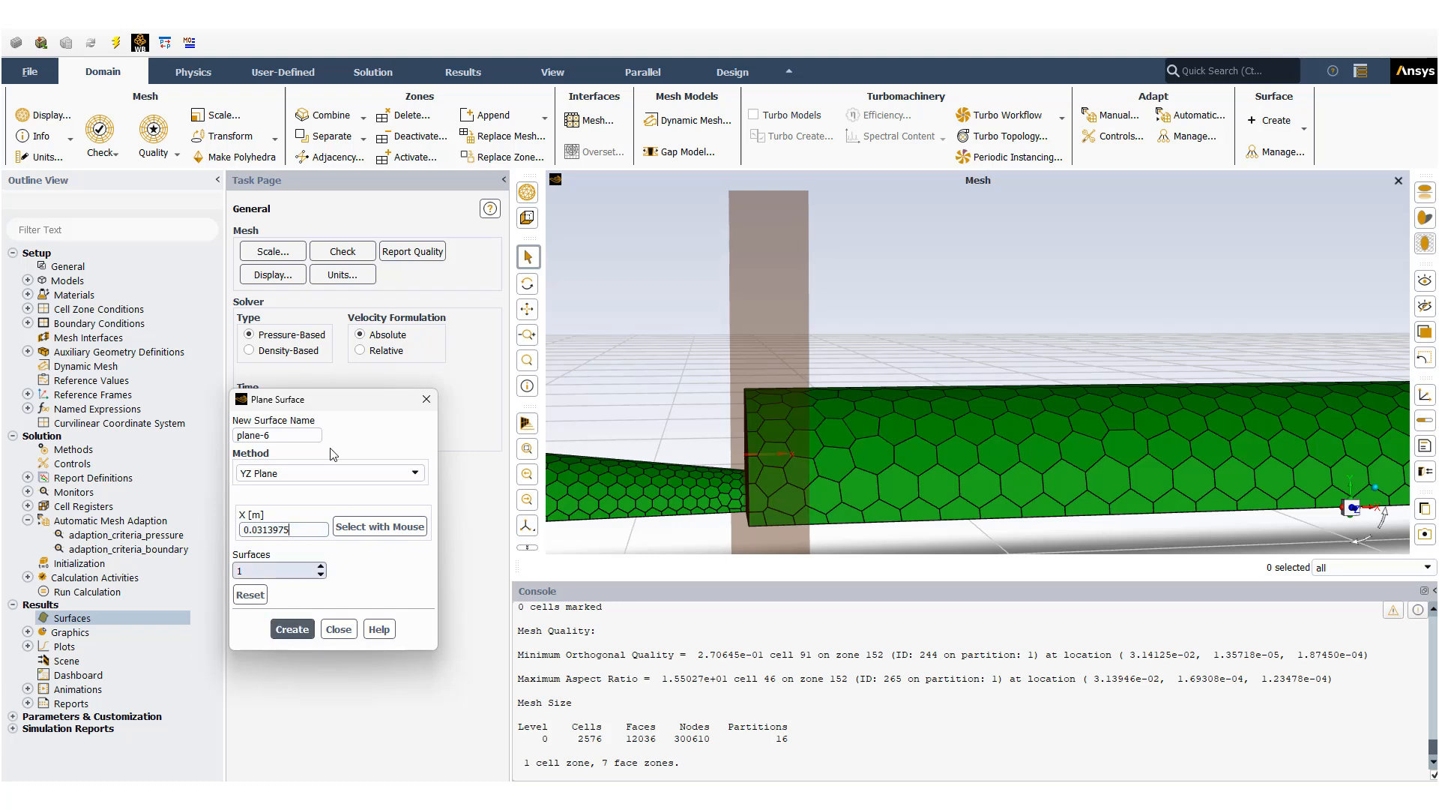
left_click(291, 629)
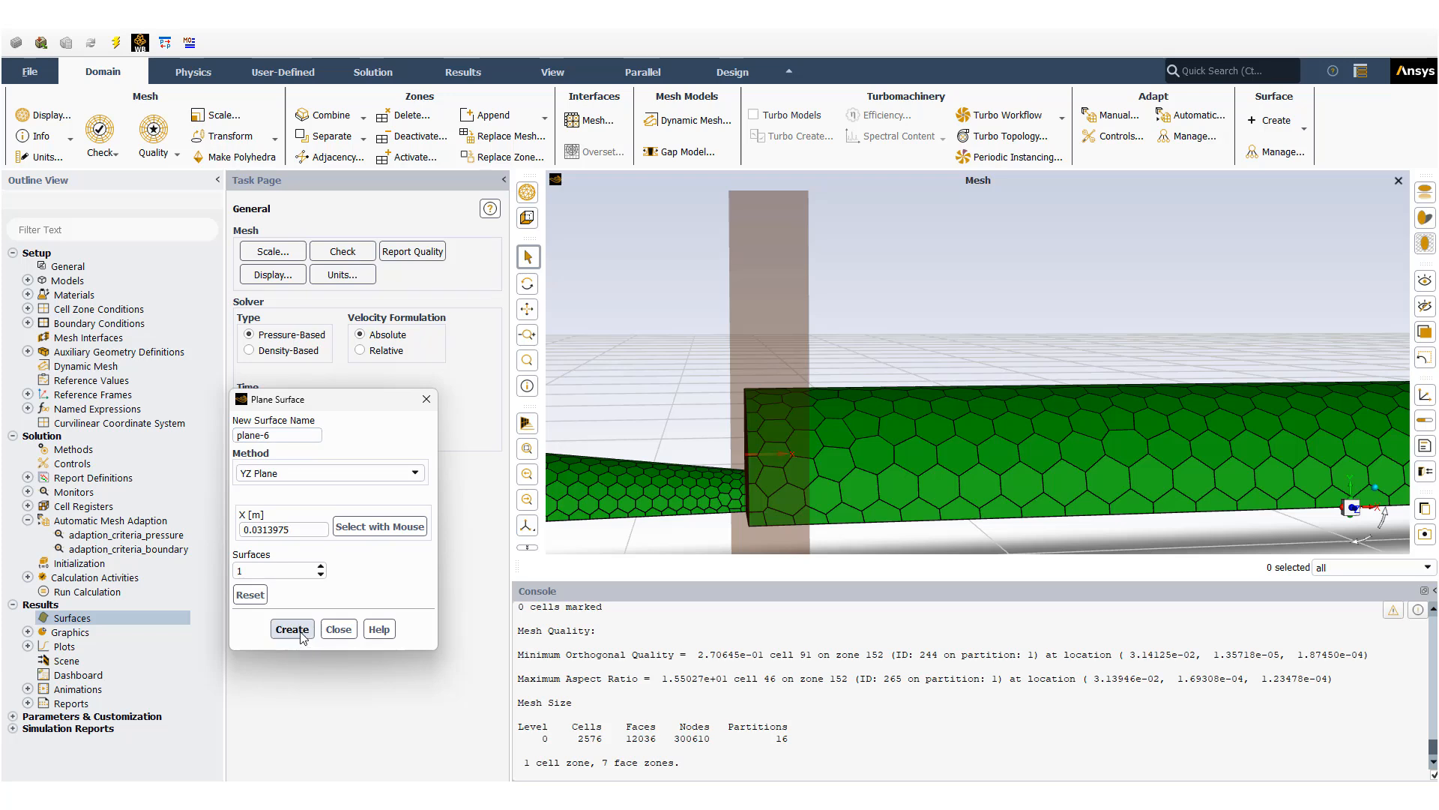
left_click(338, 629)
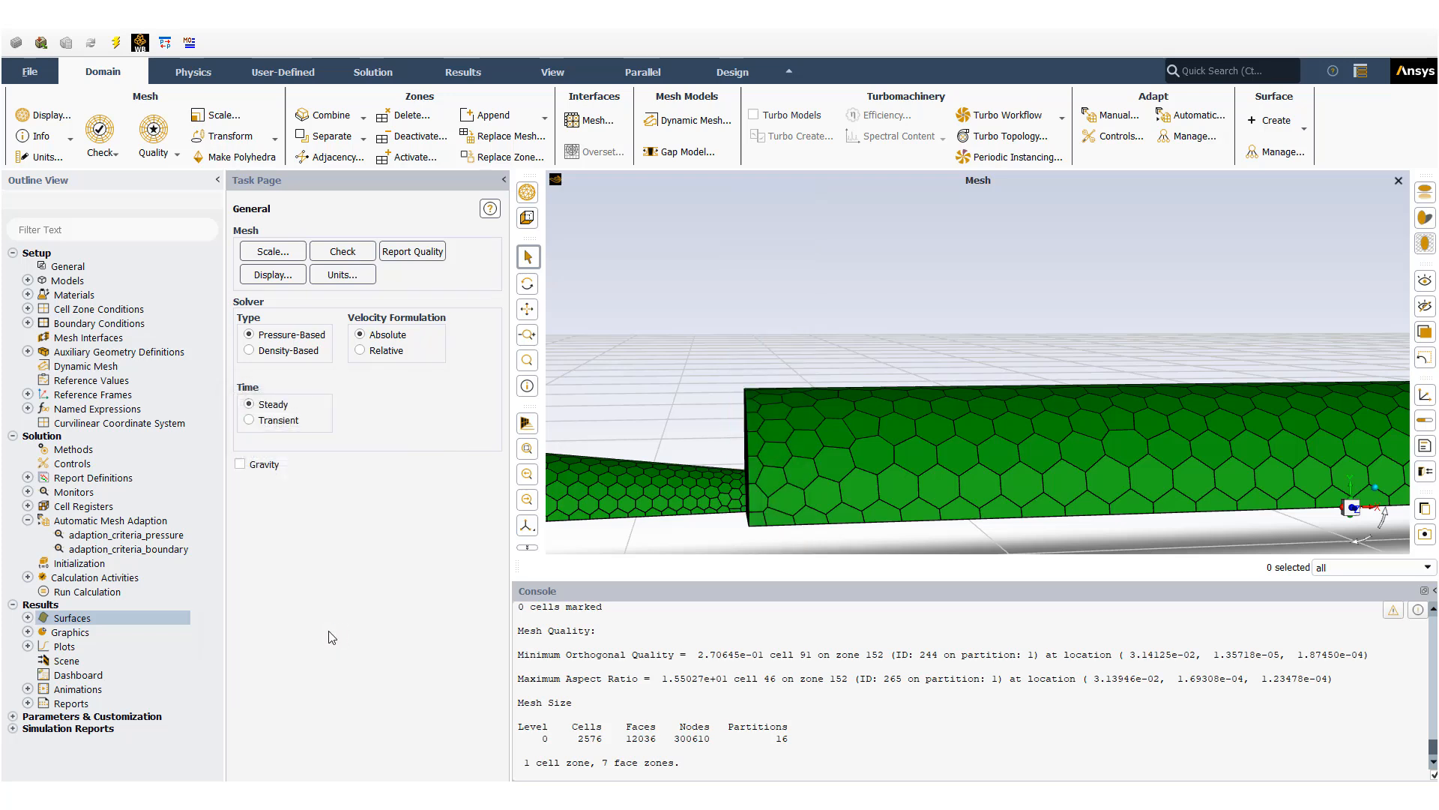
Step: Display only the plane-6 surface in the mesh view, with all other surfaces deselected
left_click(276, 279)
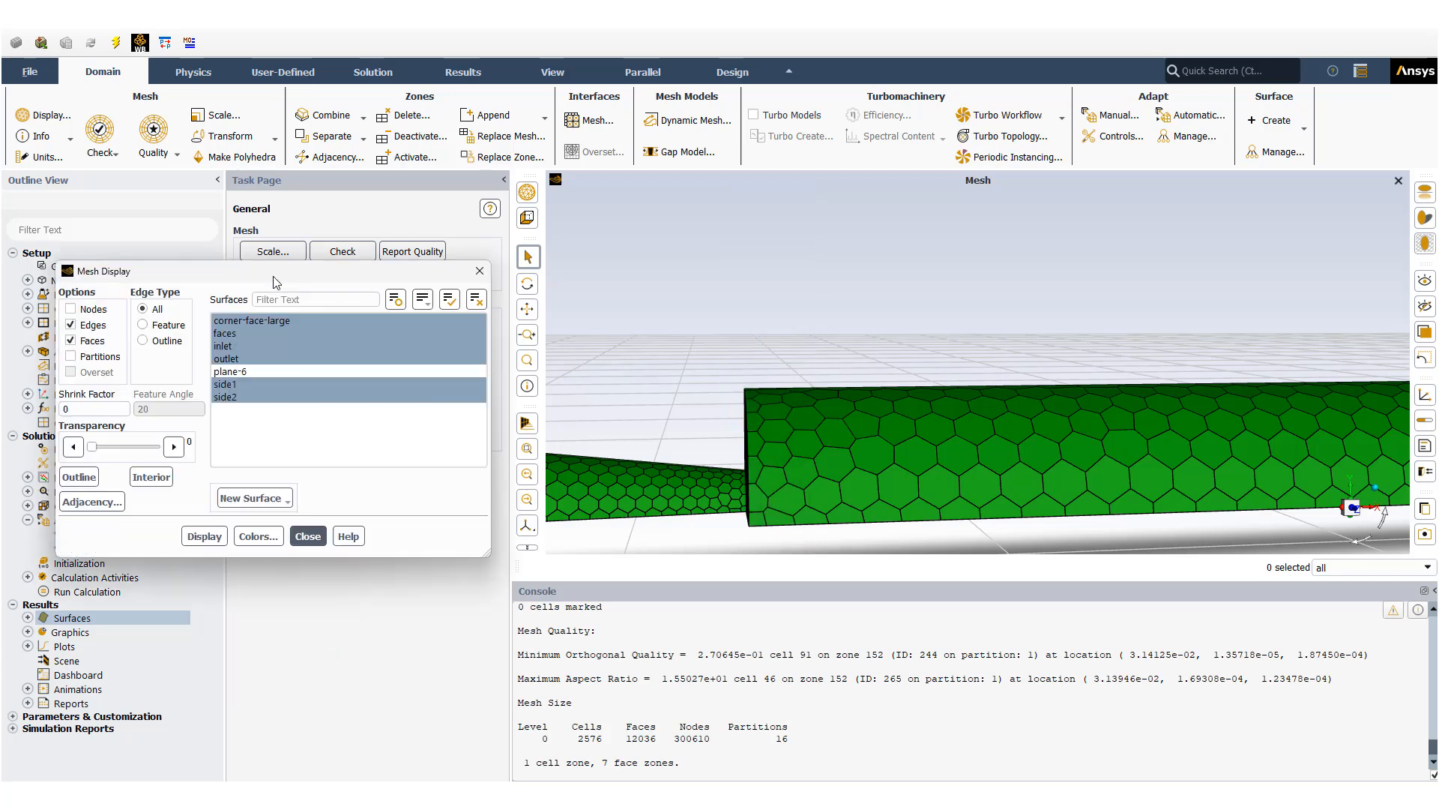
left_click(476, 299)
left_click(233, 371)
left_click(205, 536)
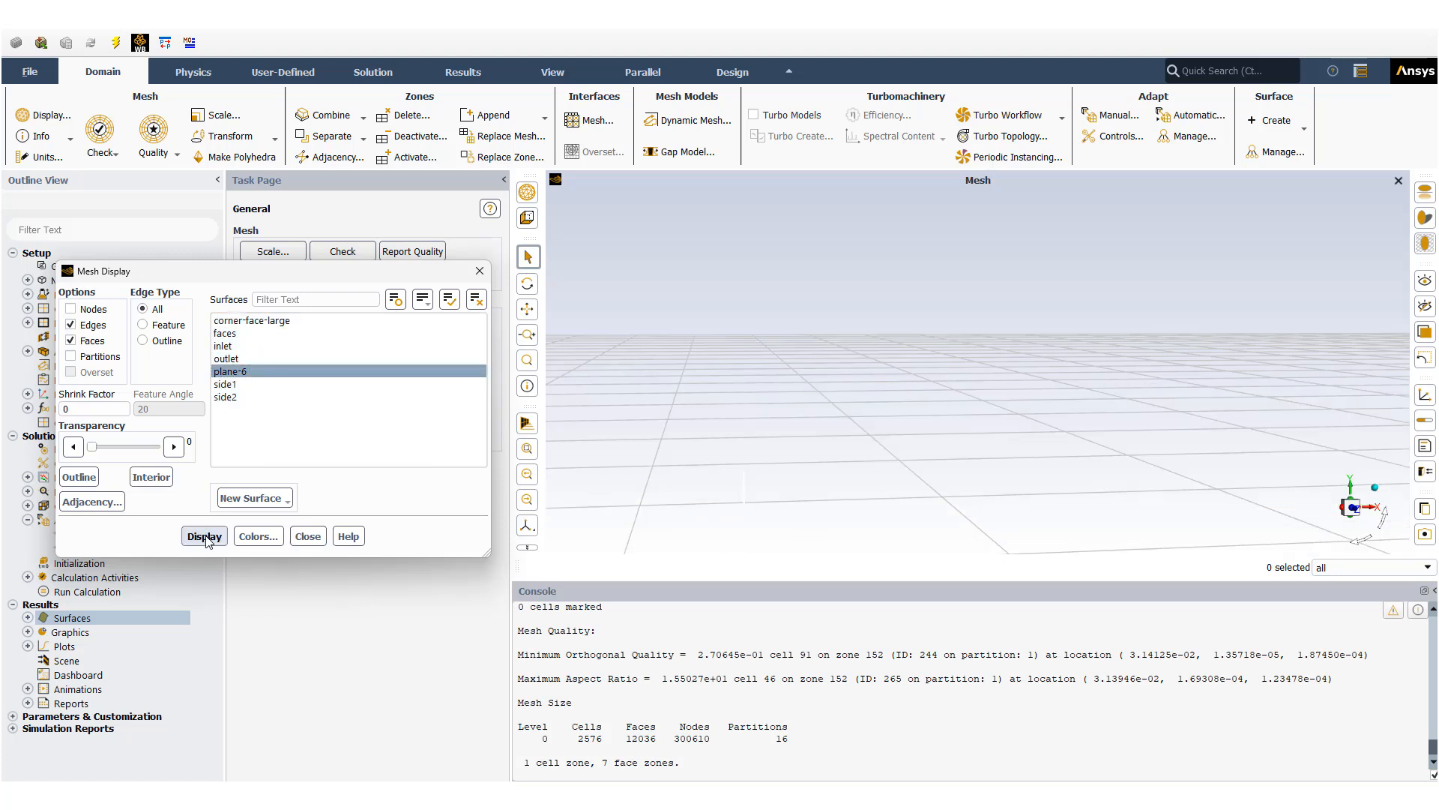
Step: View plane-6 face-on along the X axis, fit it to the graphics area and redisplay it with faces turned off
left_click_drag(975, 495, 697, 500)
left_click_drag(888, 505, 848, 493)
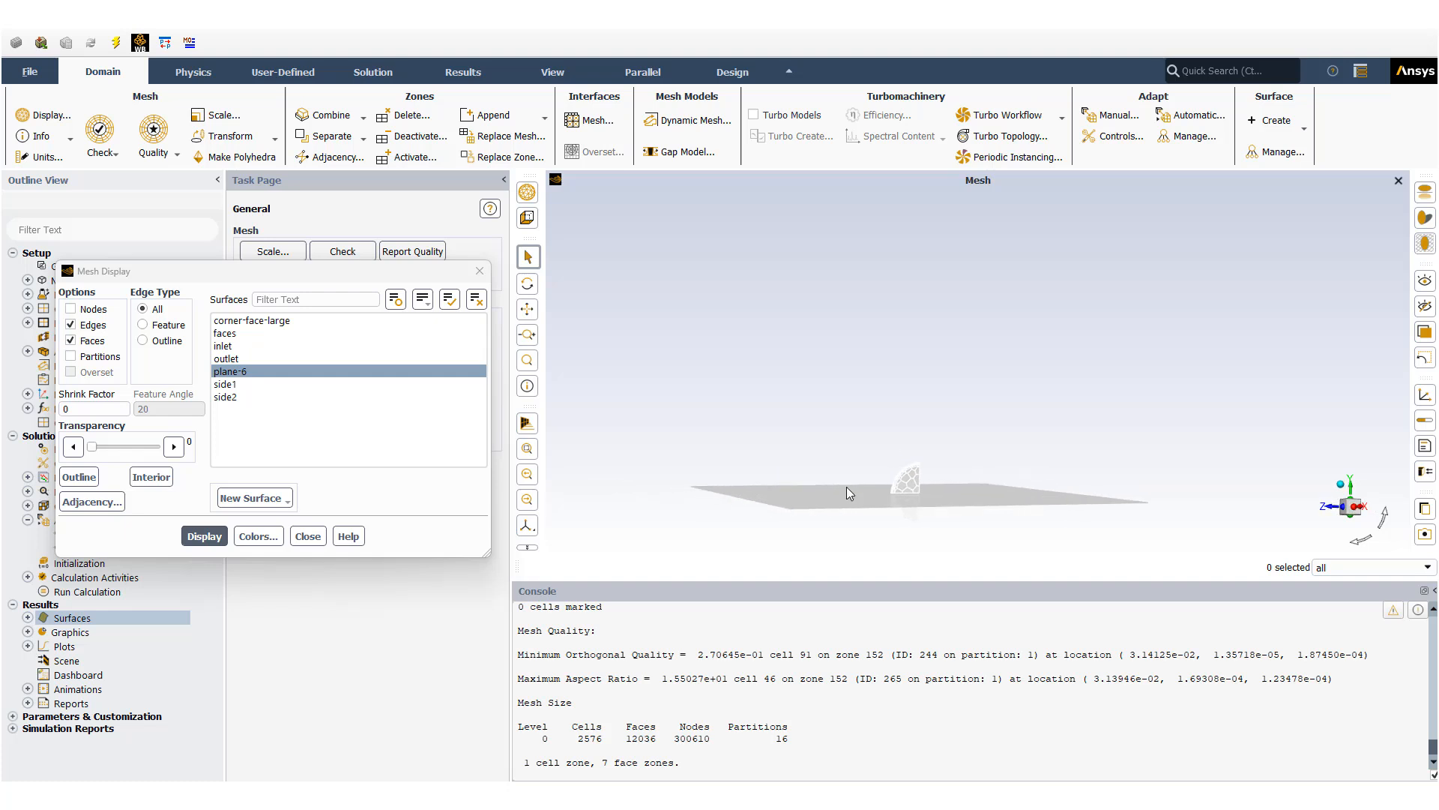
left_click(1357, 510)
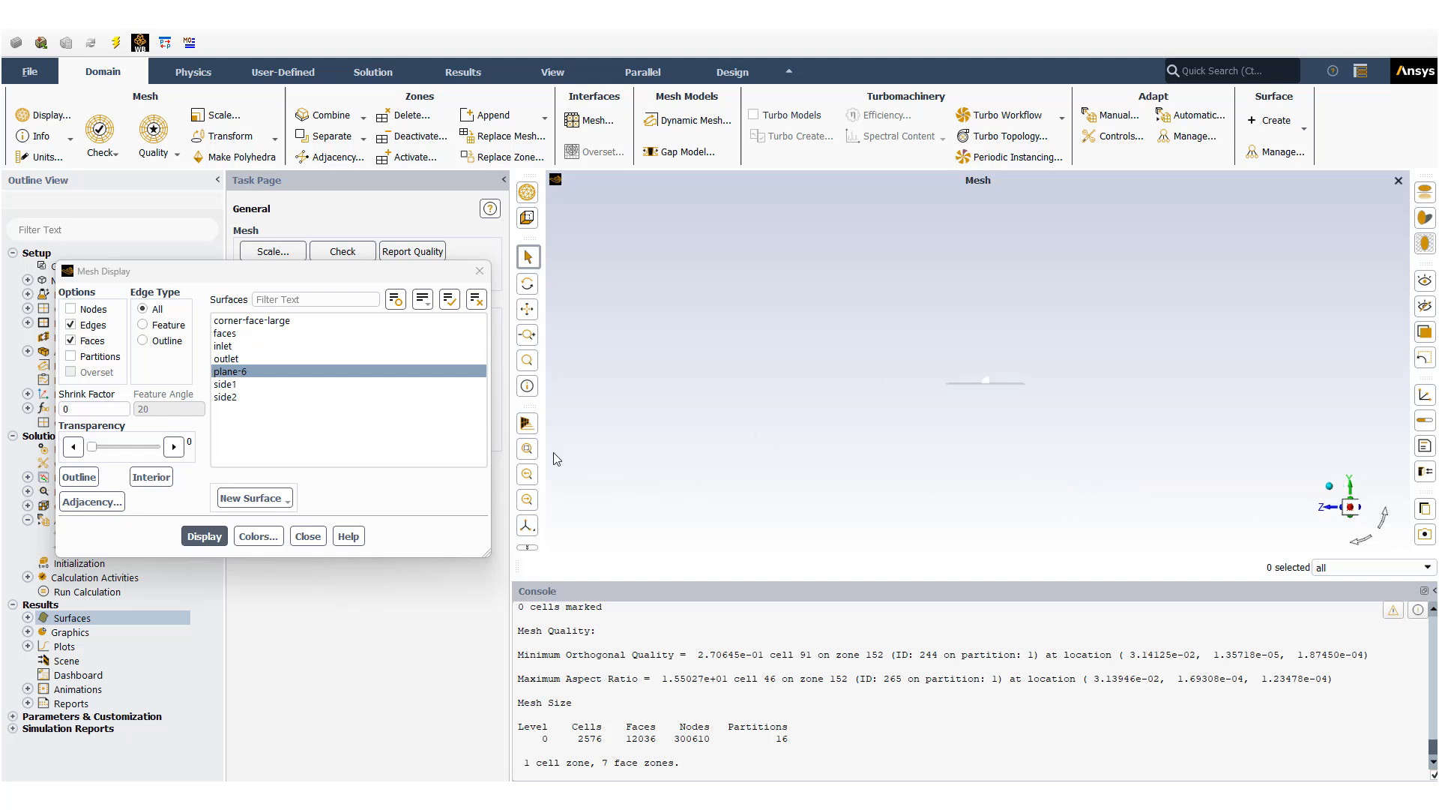
left_click(529, 451)
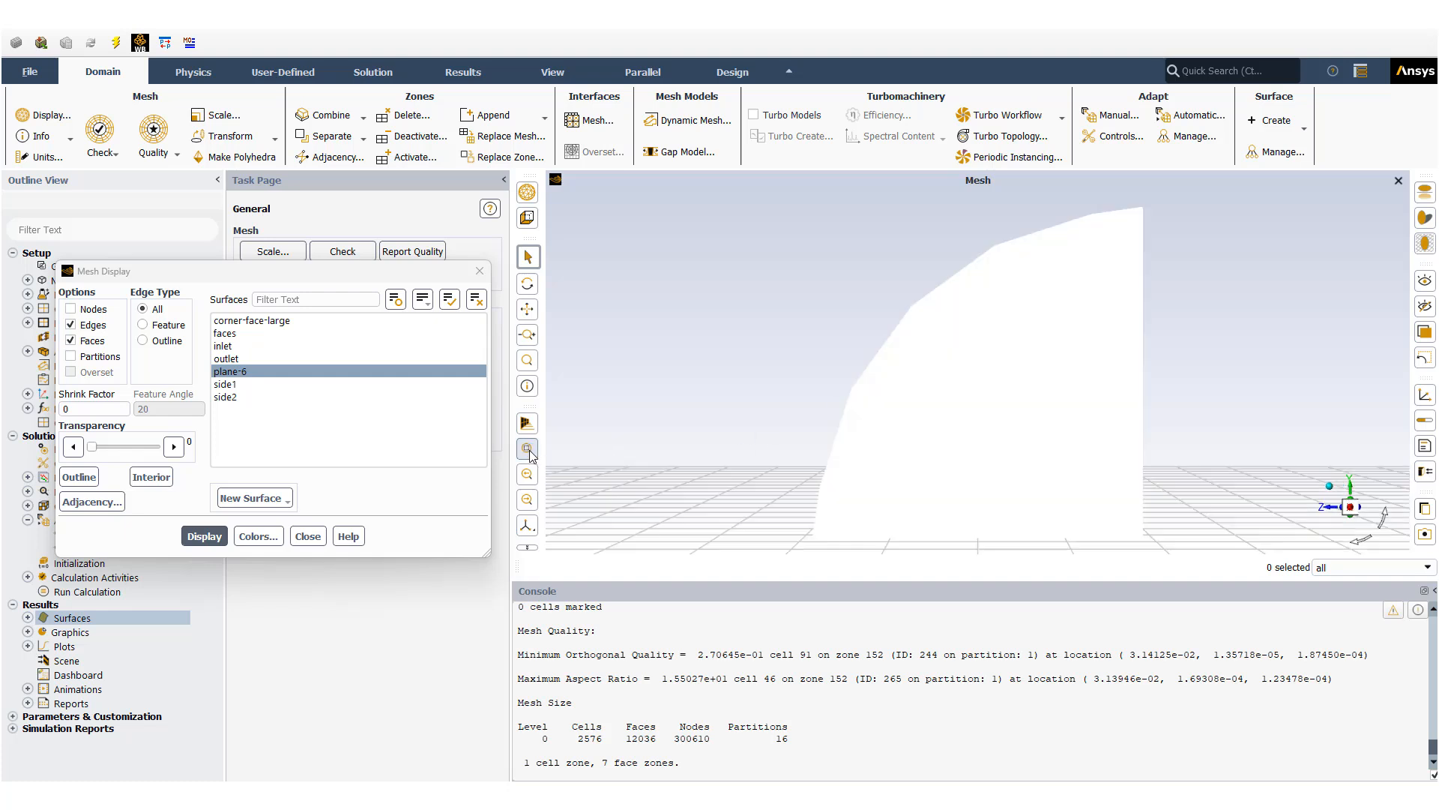
left_click(89, 343)
left_click(202, 536)
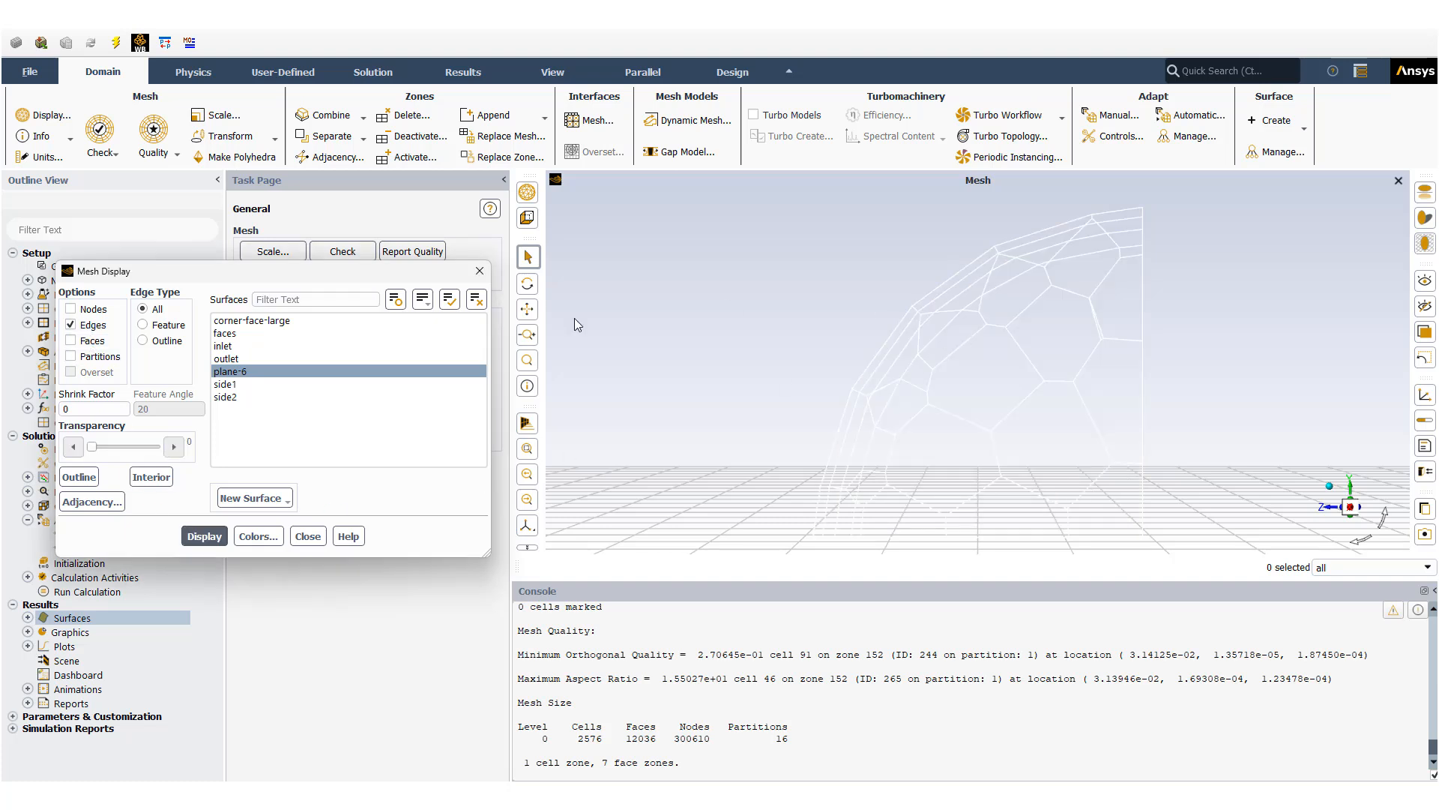
Step: Color the mesh by type with the surface type set to black, and redisplay plane-6
left_click(255, 534)
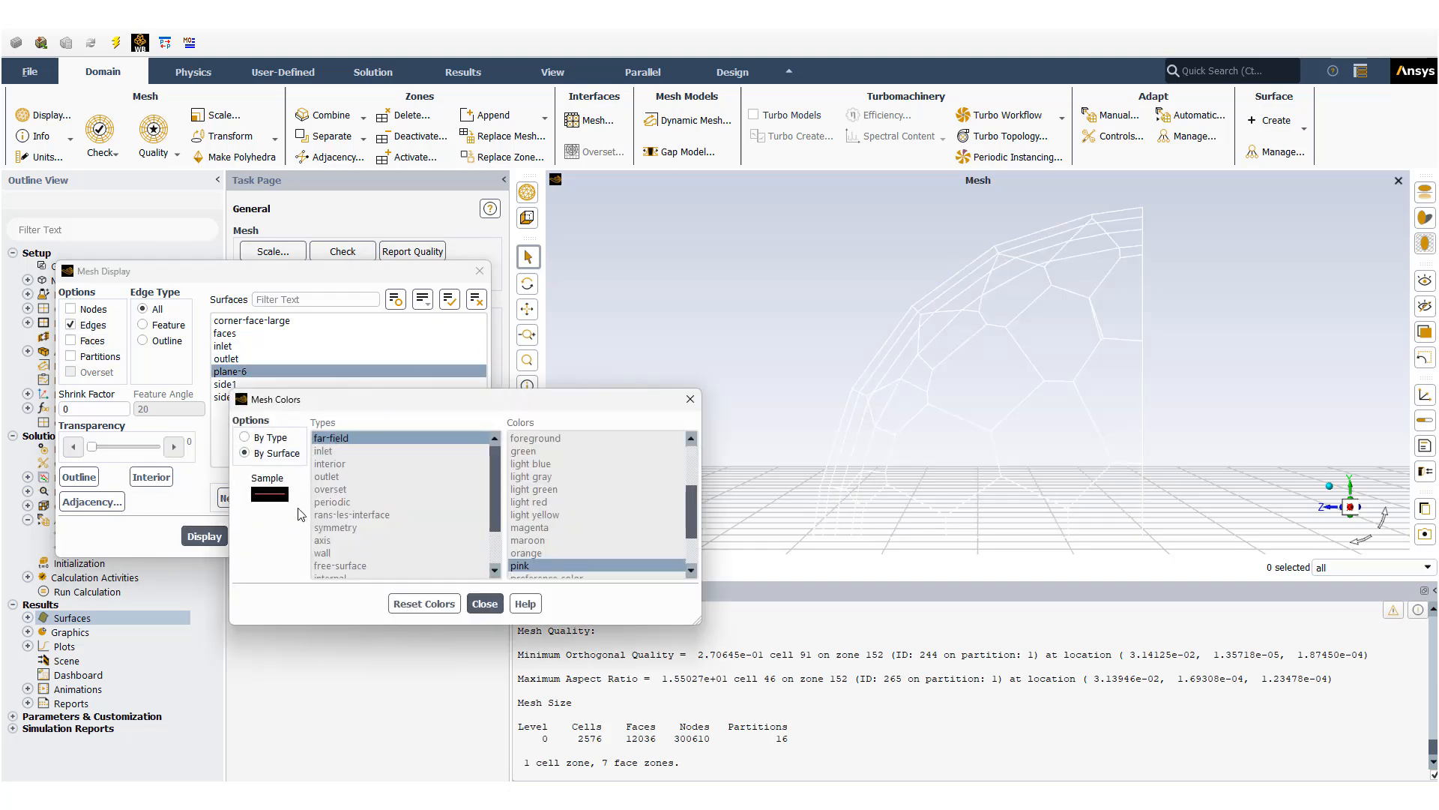
left_click(245, 437)
scroll(334, 524, "down", 2)
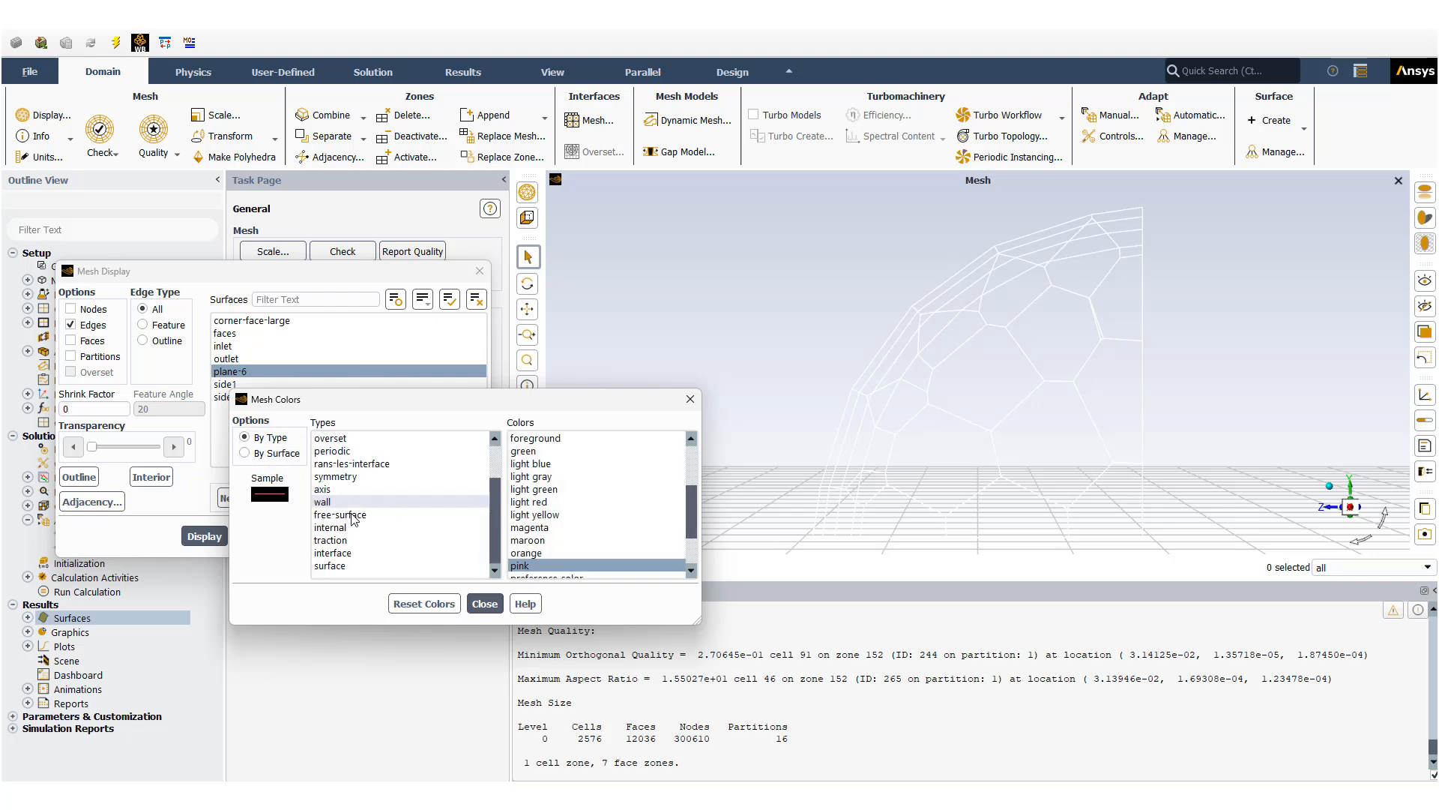
left_click(333, 566)
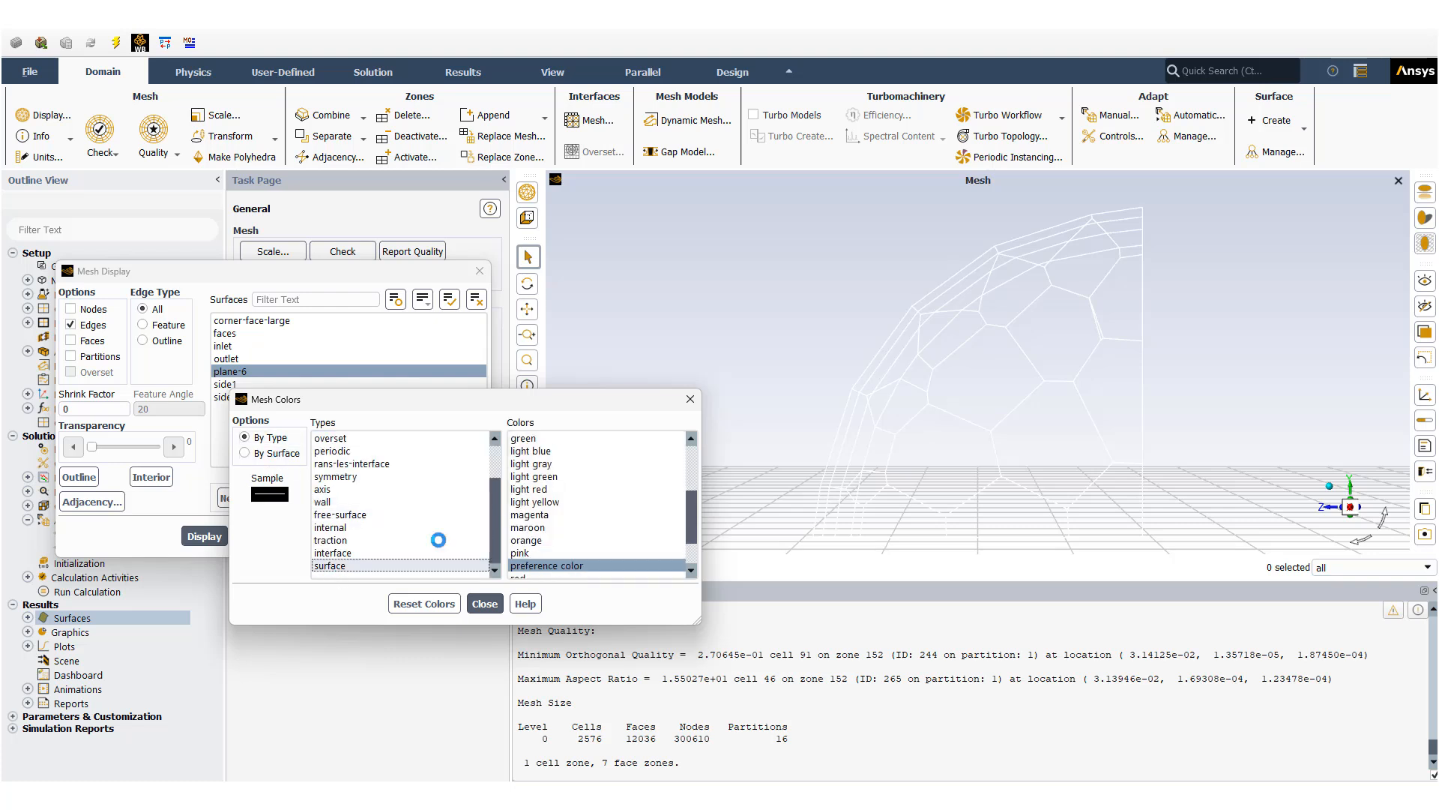
scroll(545, 454, "up", 3)
left_click(545, 450)
left_click(484, 604)
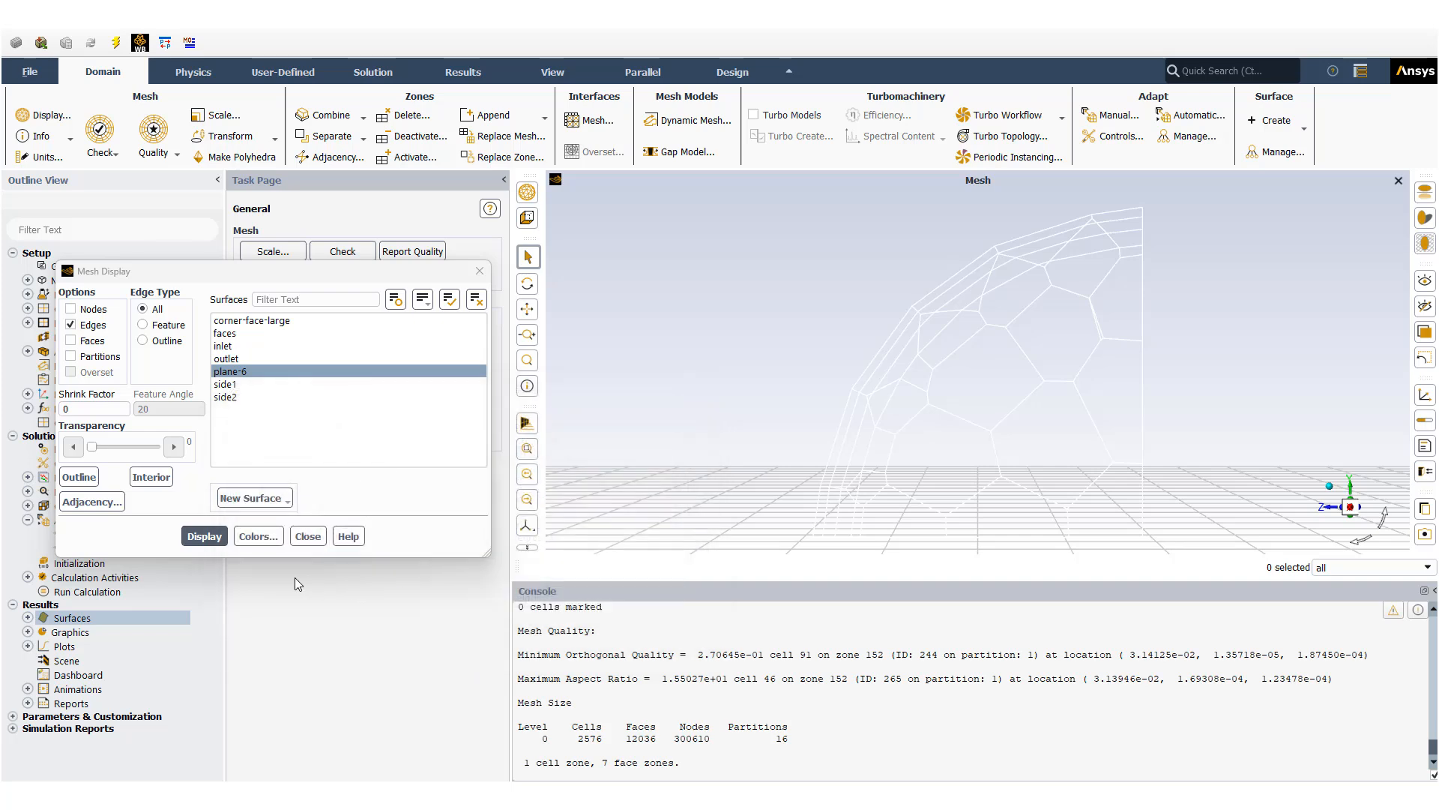
left_click(204, 536)
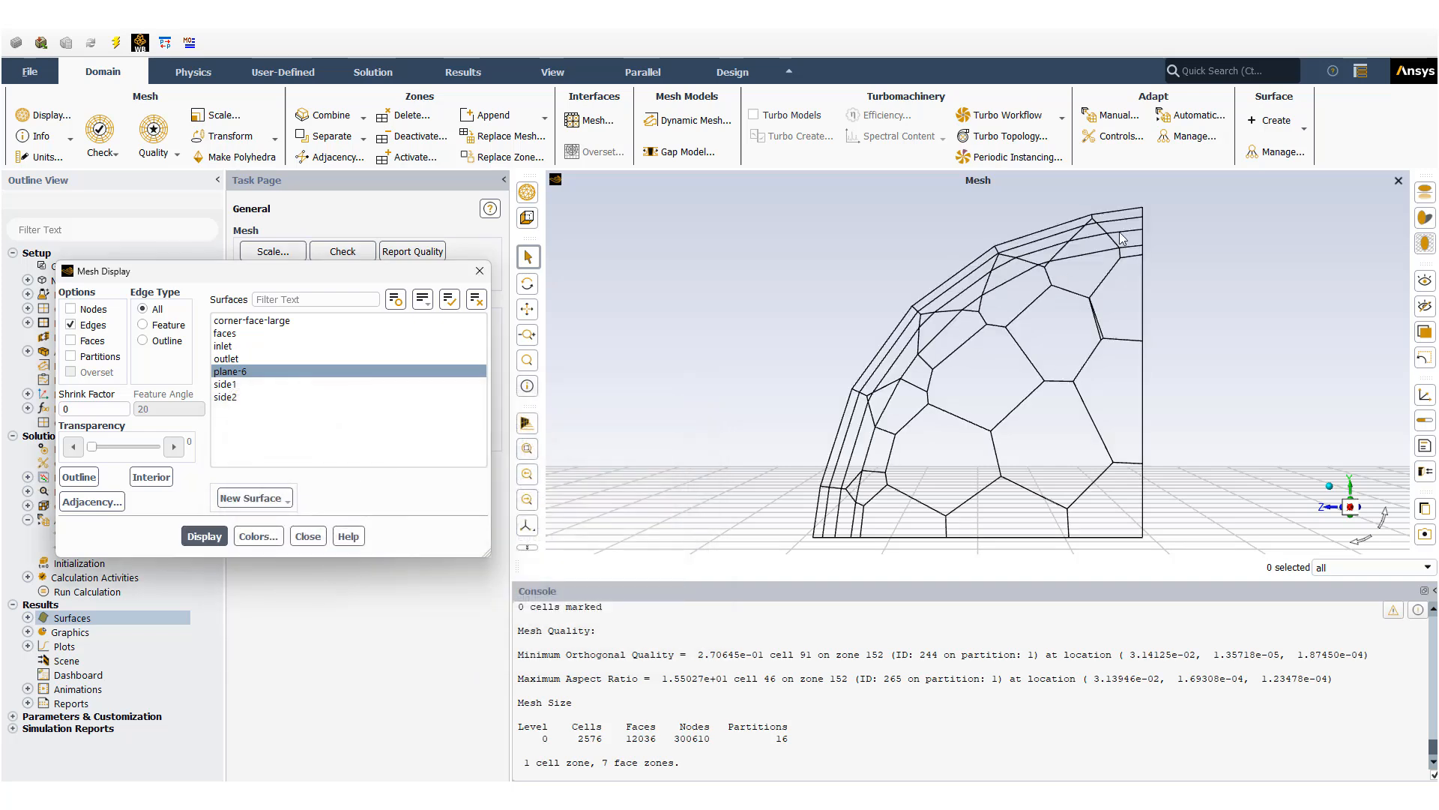
left_click(1128, 403)
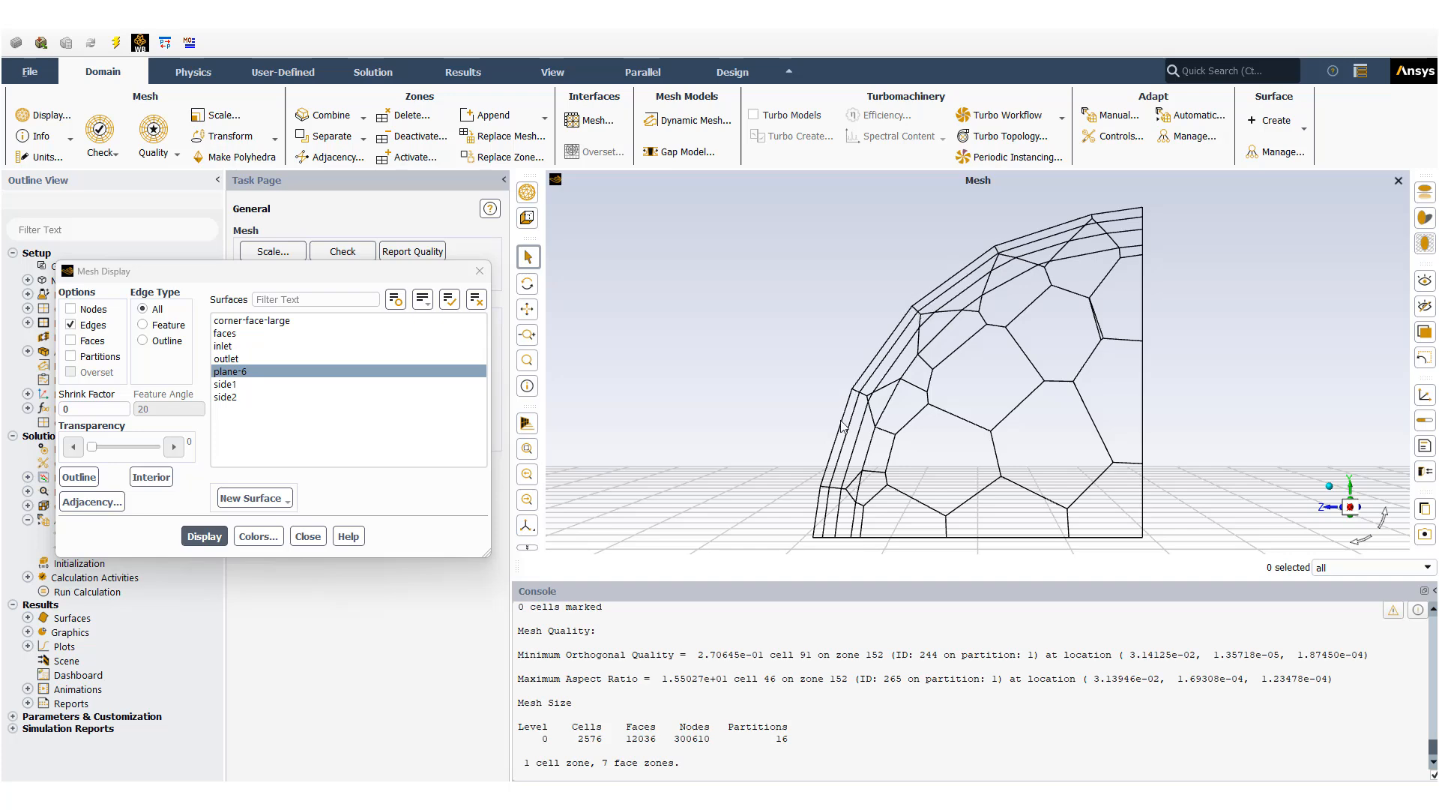
Step: Close the mesh display settings, open the run calculation settings, and review the properties of the report-cell-count report definition
left_click(308, 536)
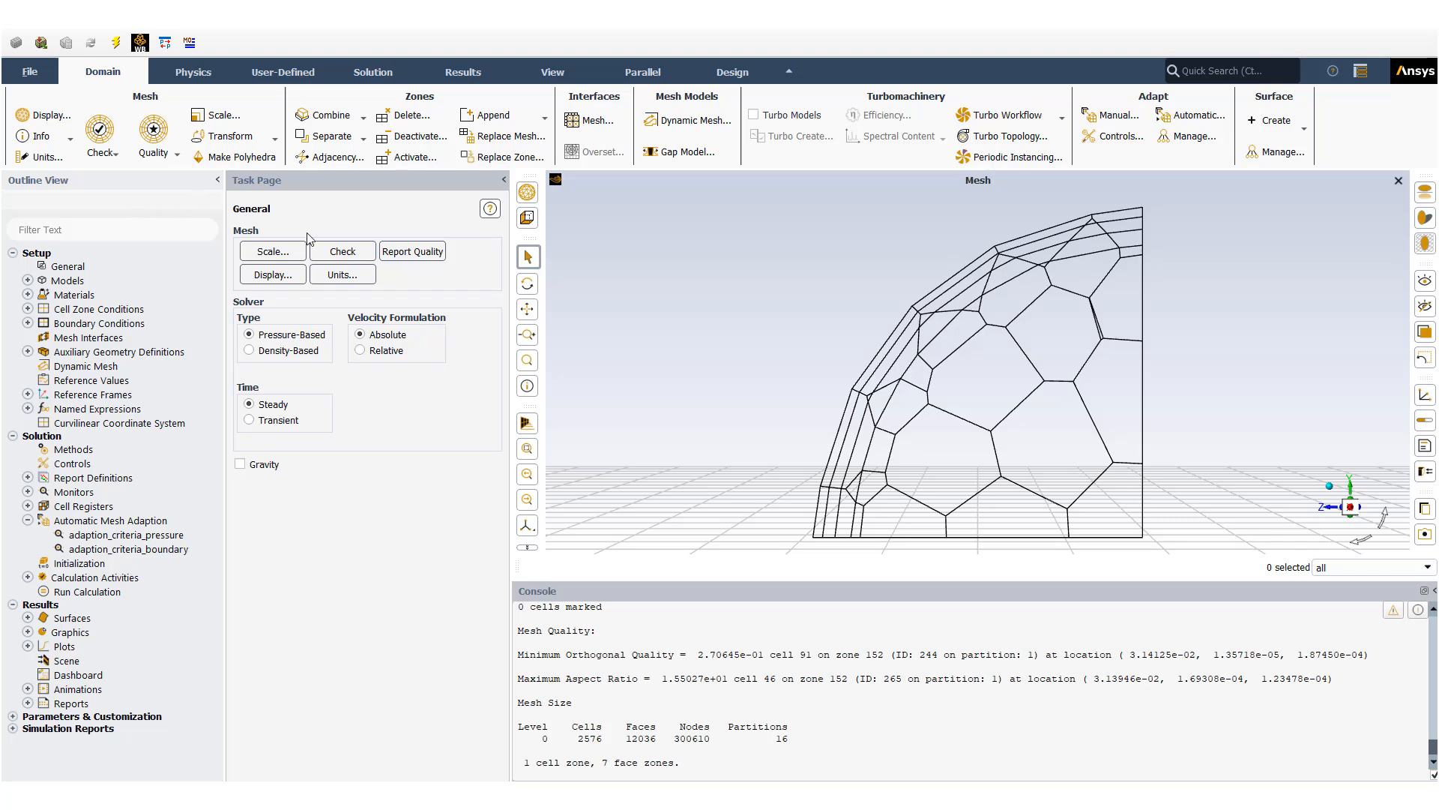
double_click(109, 596)
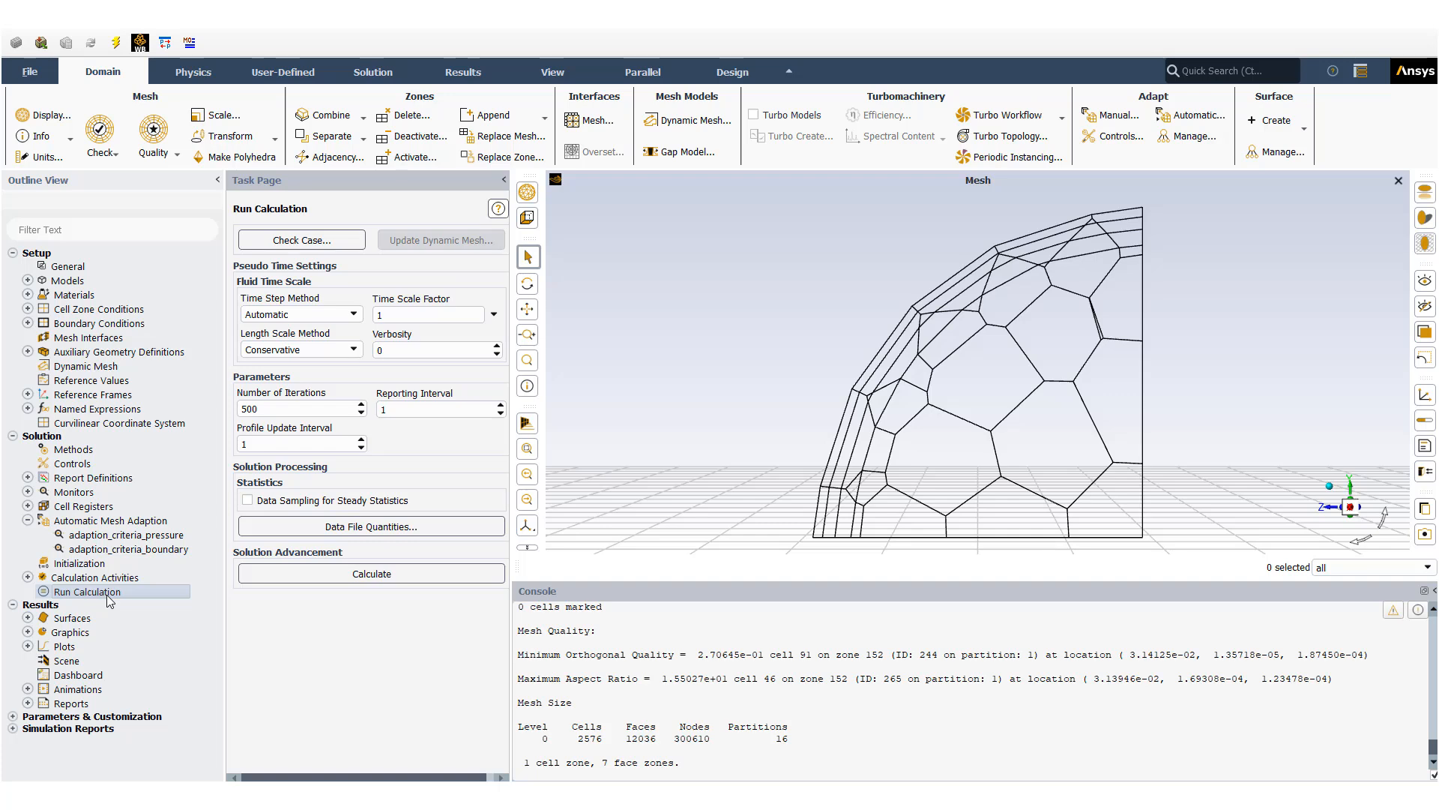
left_click(373, 74)
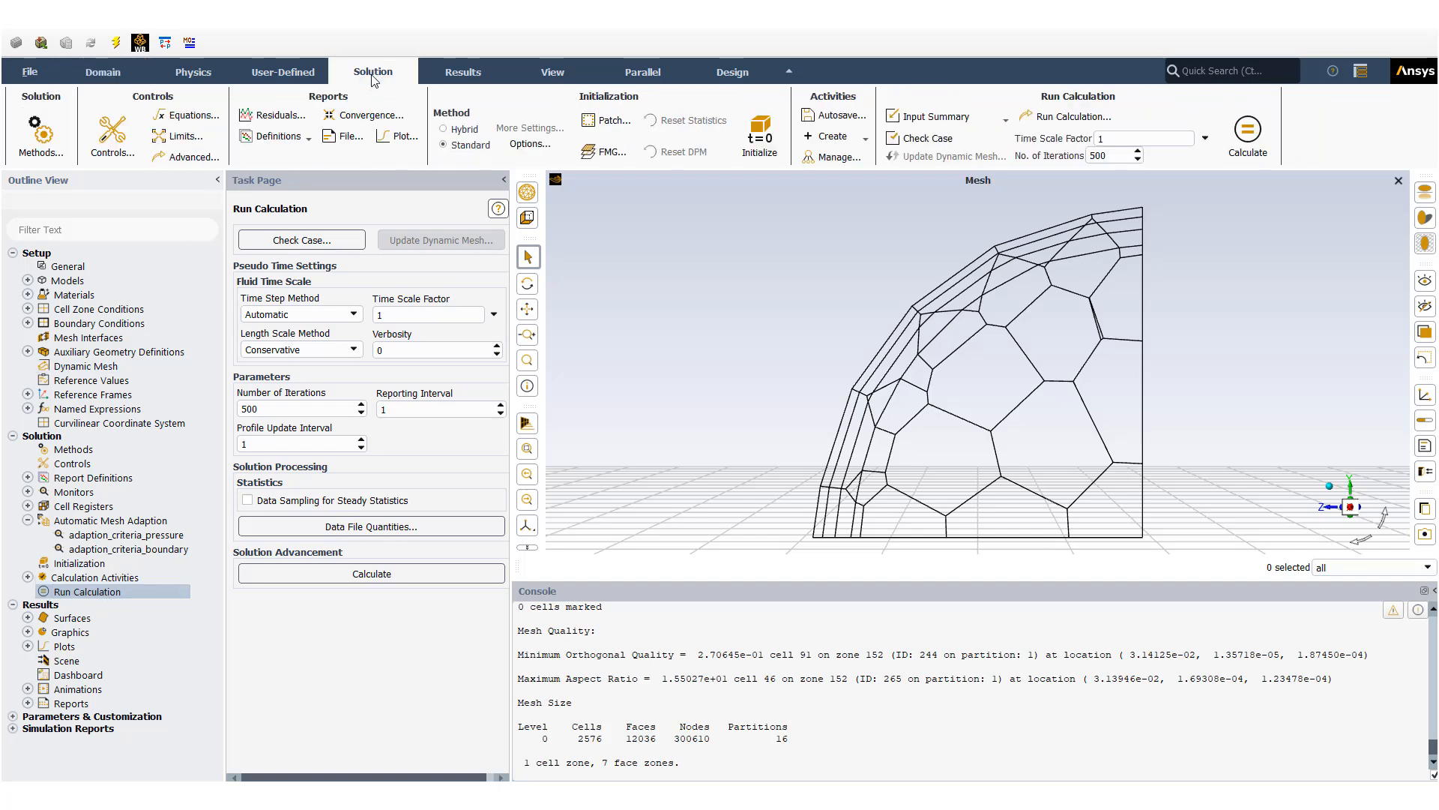
left_click(281, 137)
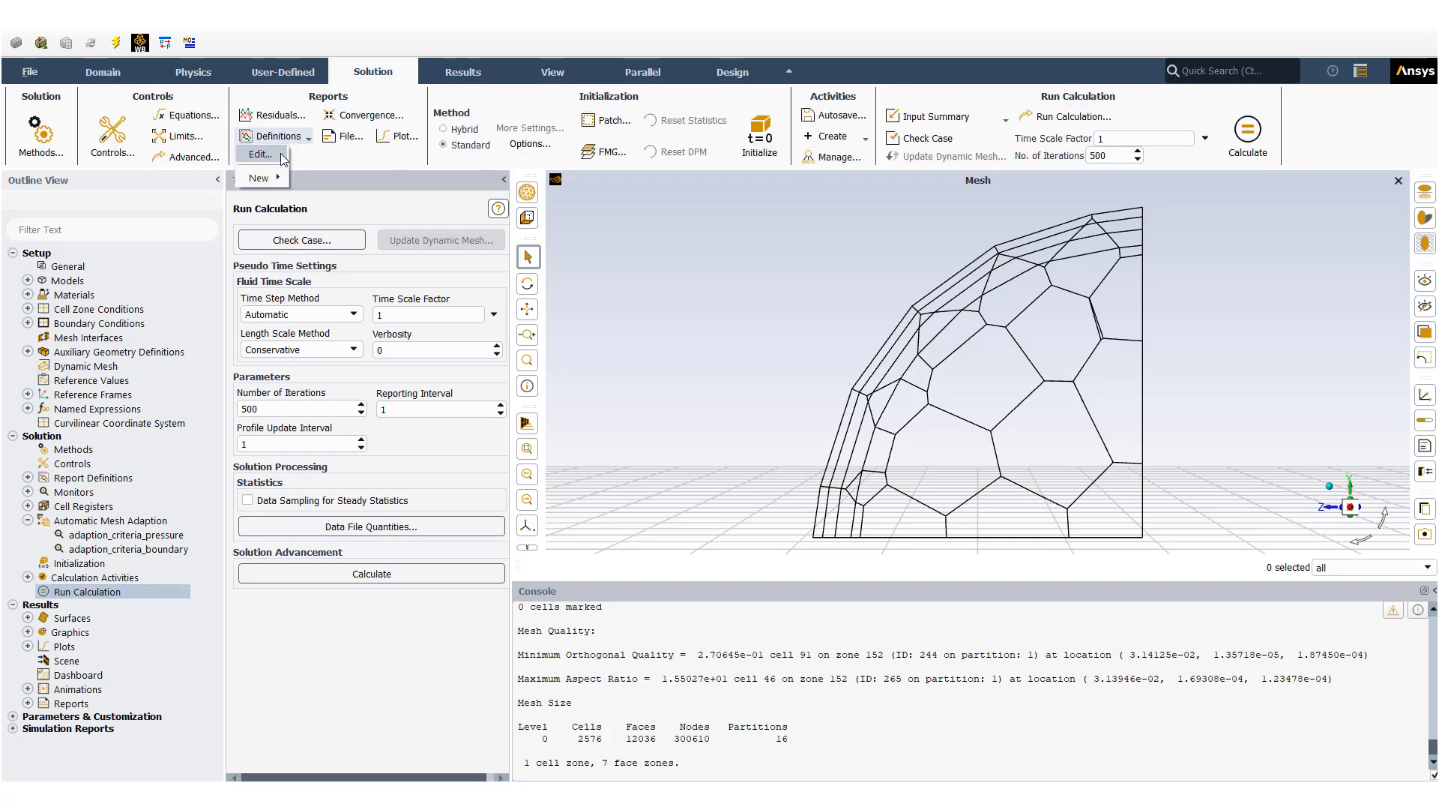
left_click(281, 156)
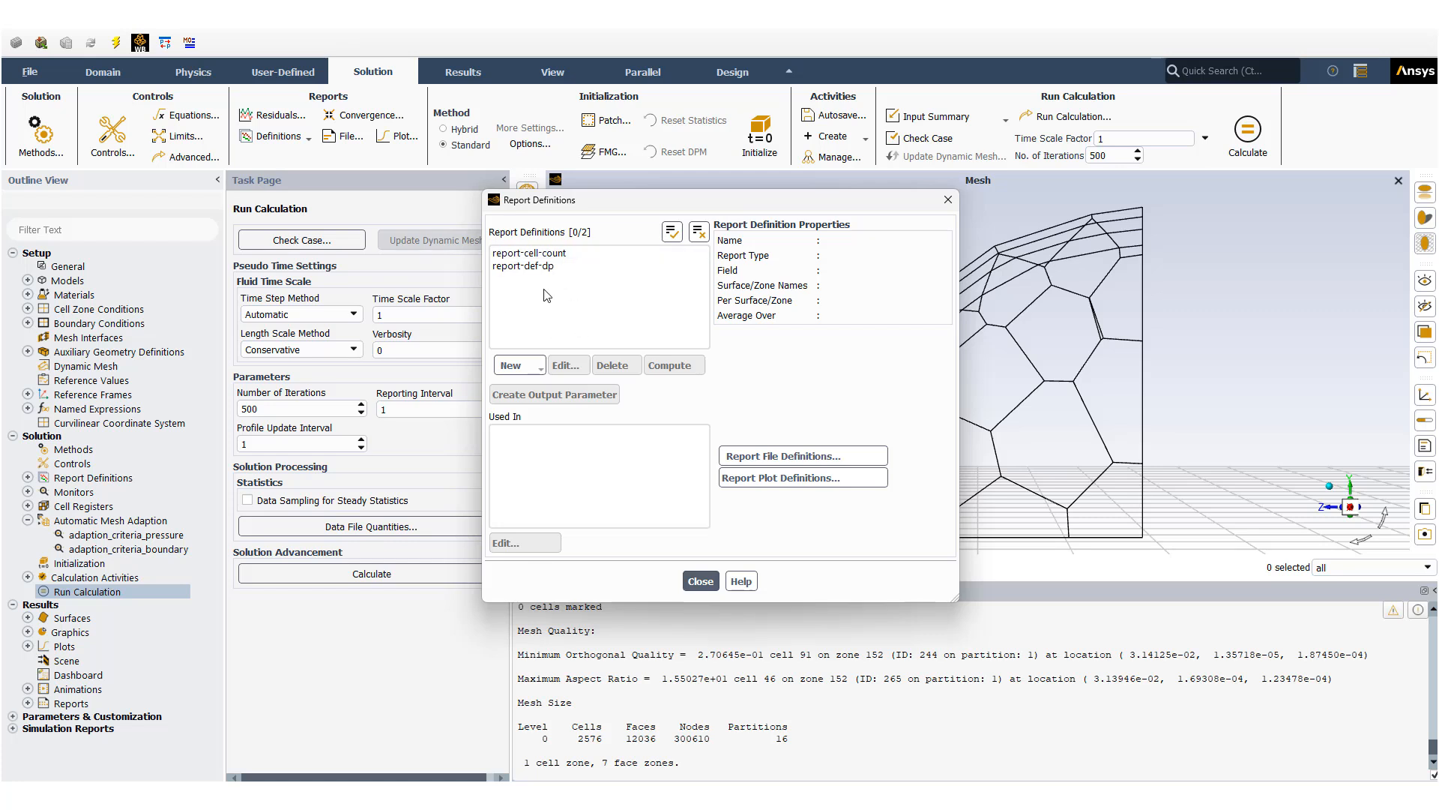
left_click(529, 254)
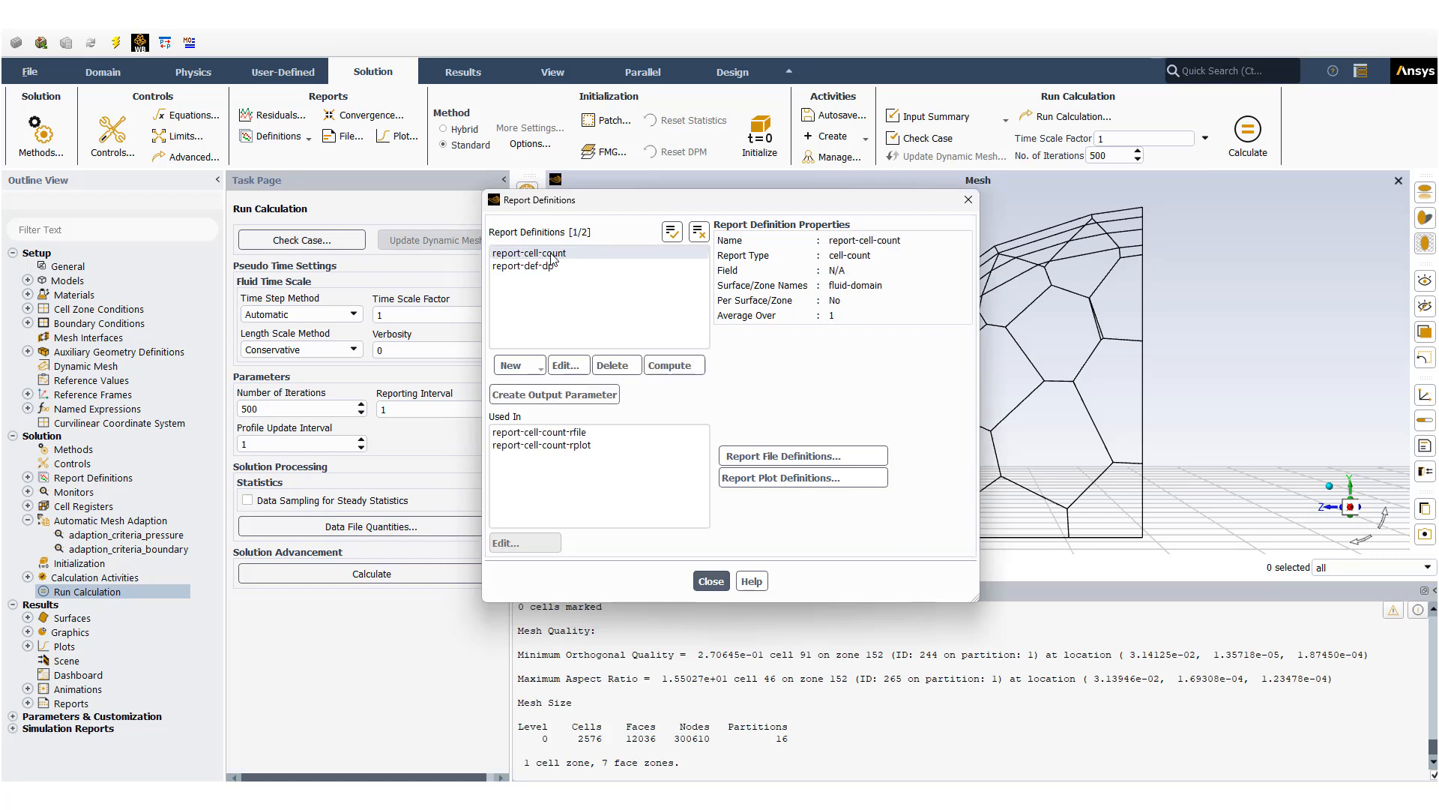
left_click(708, 582)
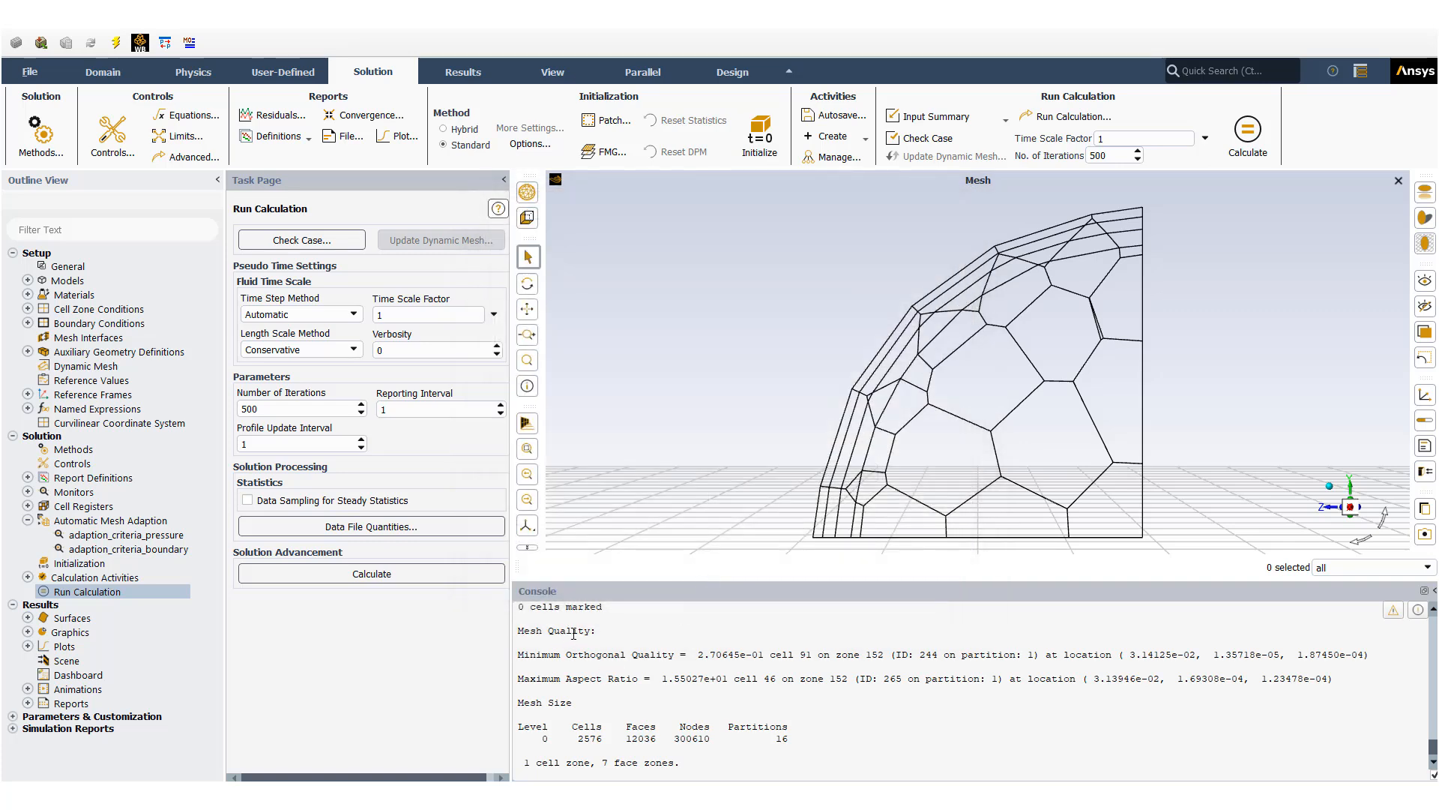
Step: Run the calculation for up to 500 iterations, monitoring the scaled residuals and cell count plots, and acknowledge its completion
left_click(454, 574)
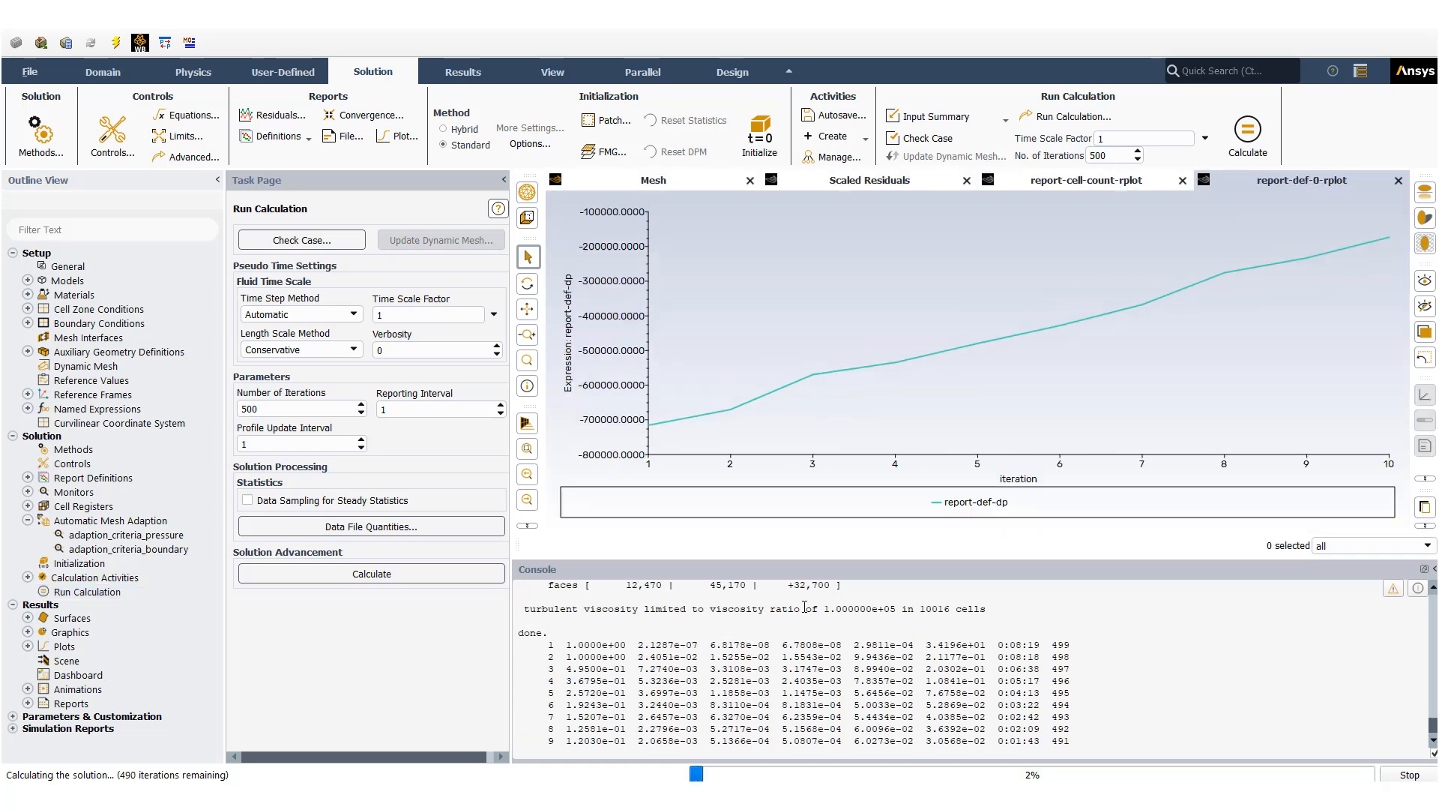
left_click(902, 181)
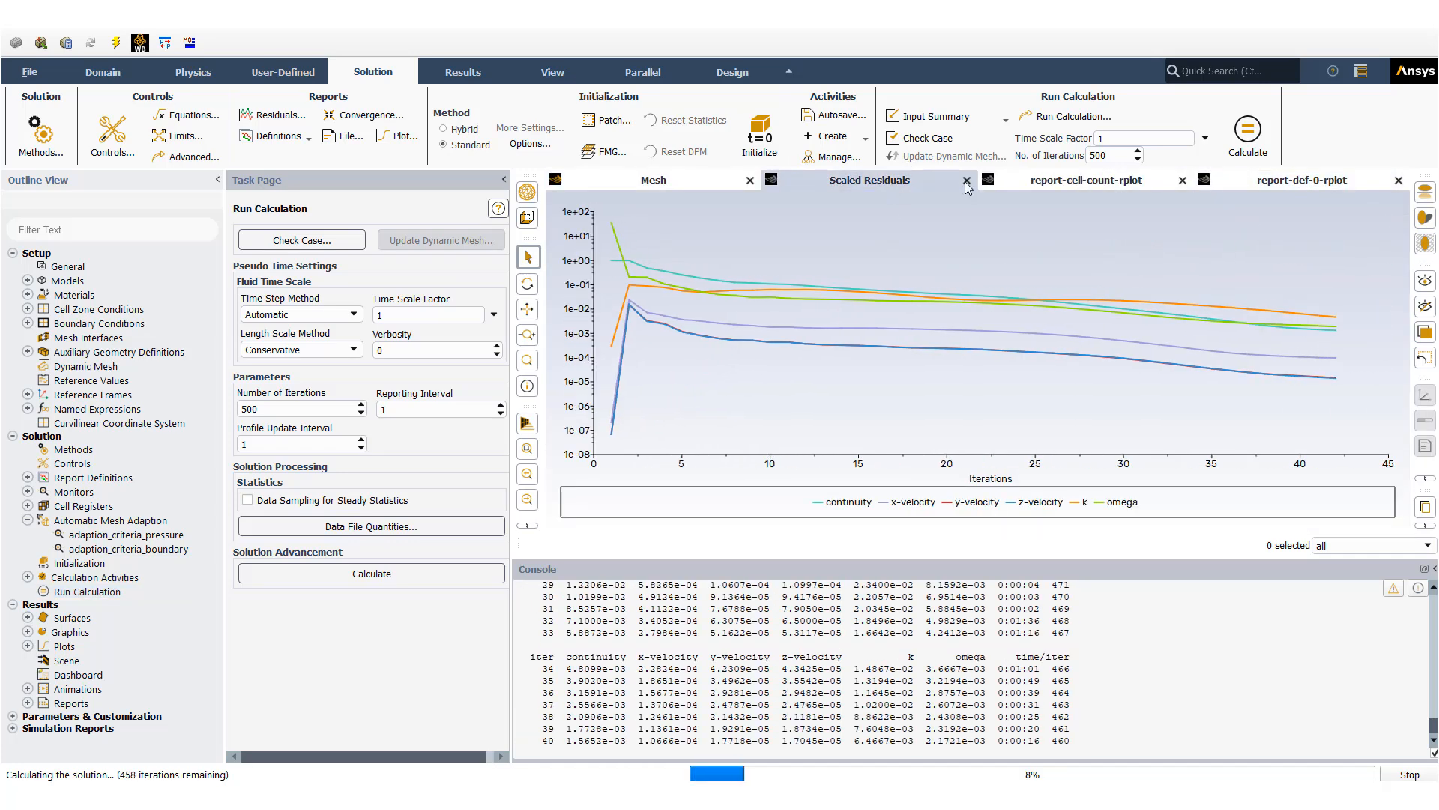
left_click(1077, 183)
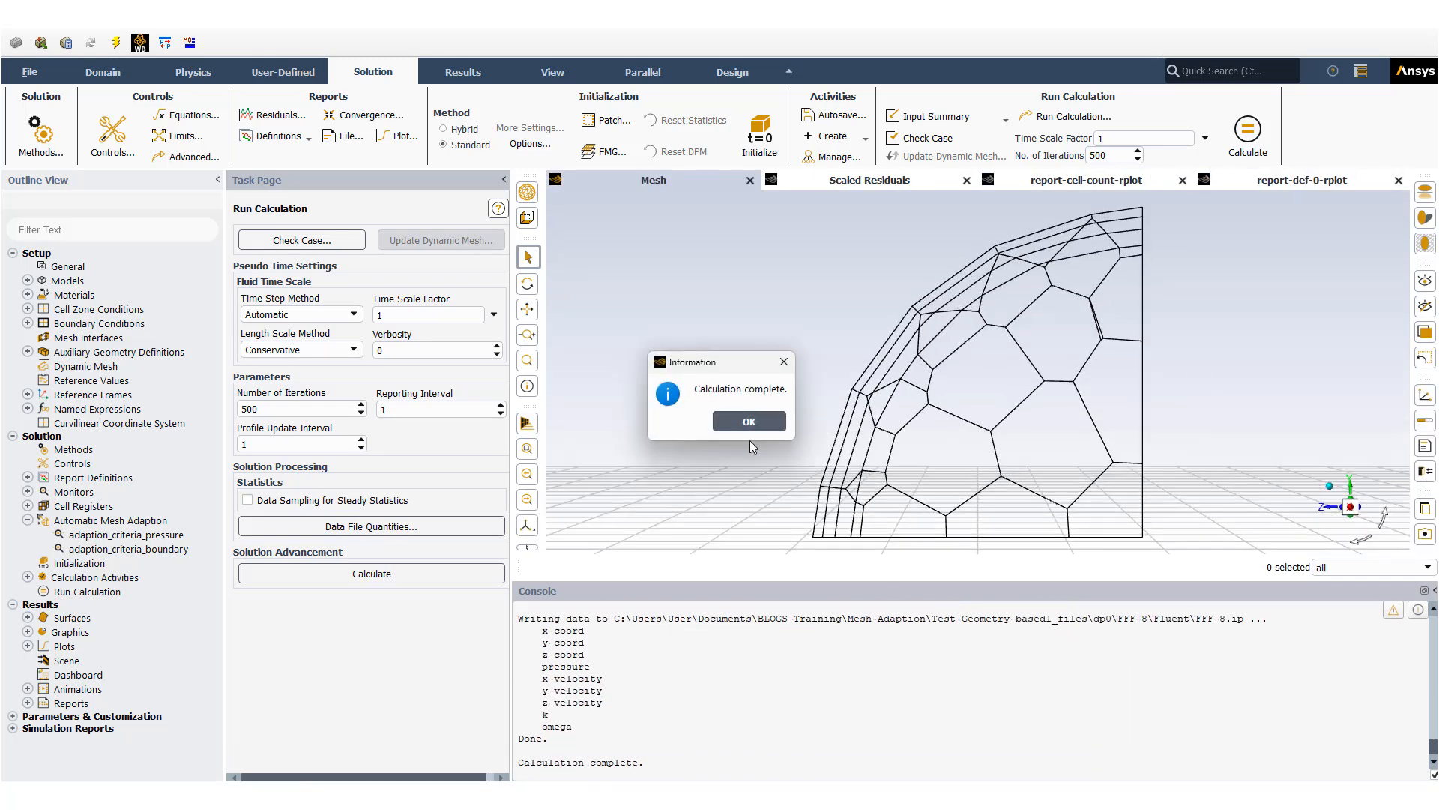
left_click(749, 420)
left_click(1035, 185)
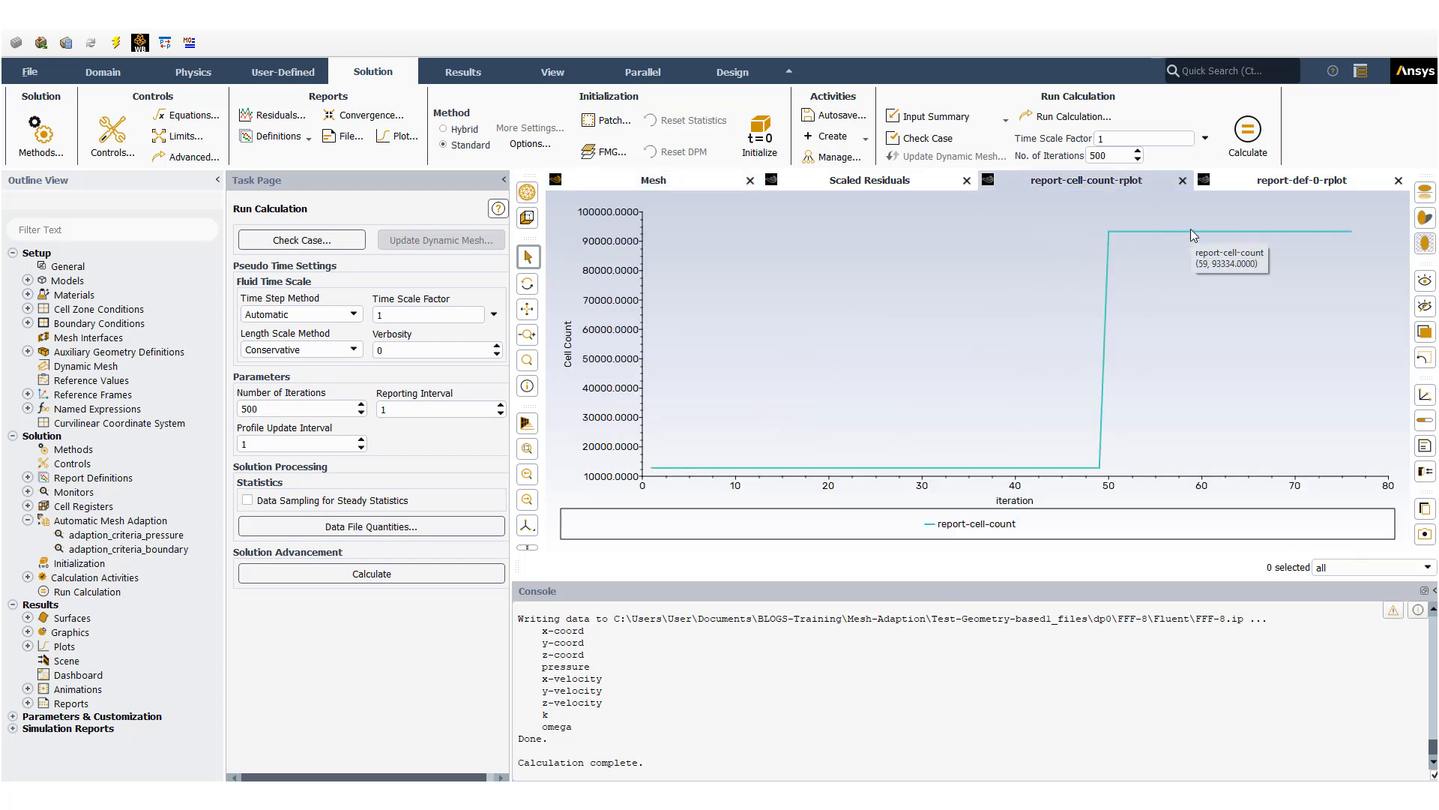
Step: Set the absolute convergence criterion for the continuity residual to 1e-5
left_click(28, 492)
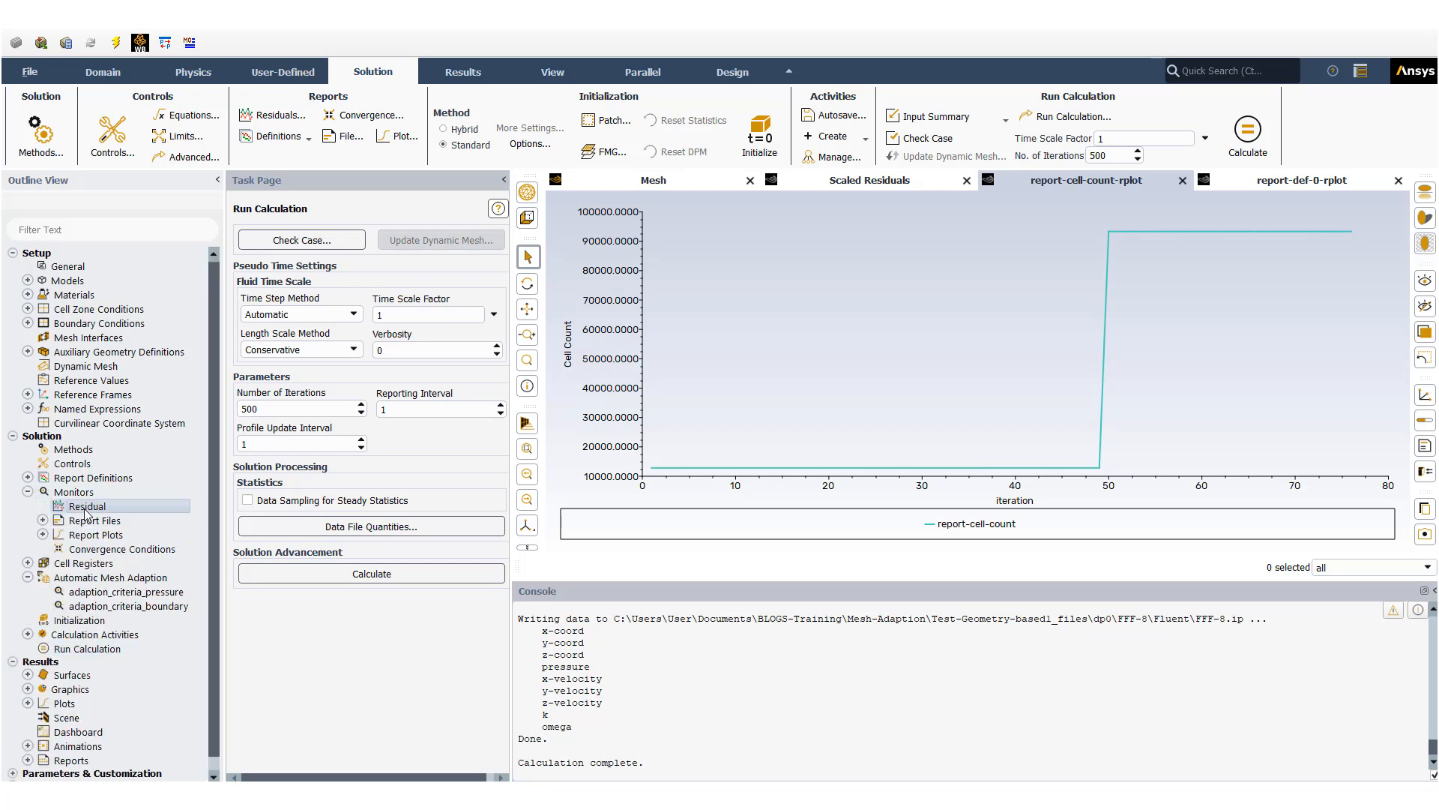
double_click(87, 506)
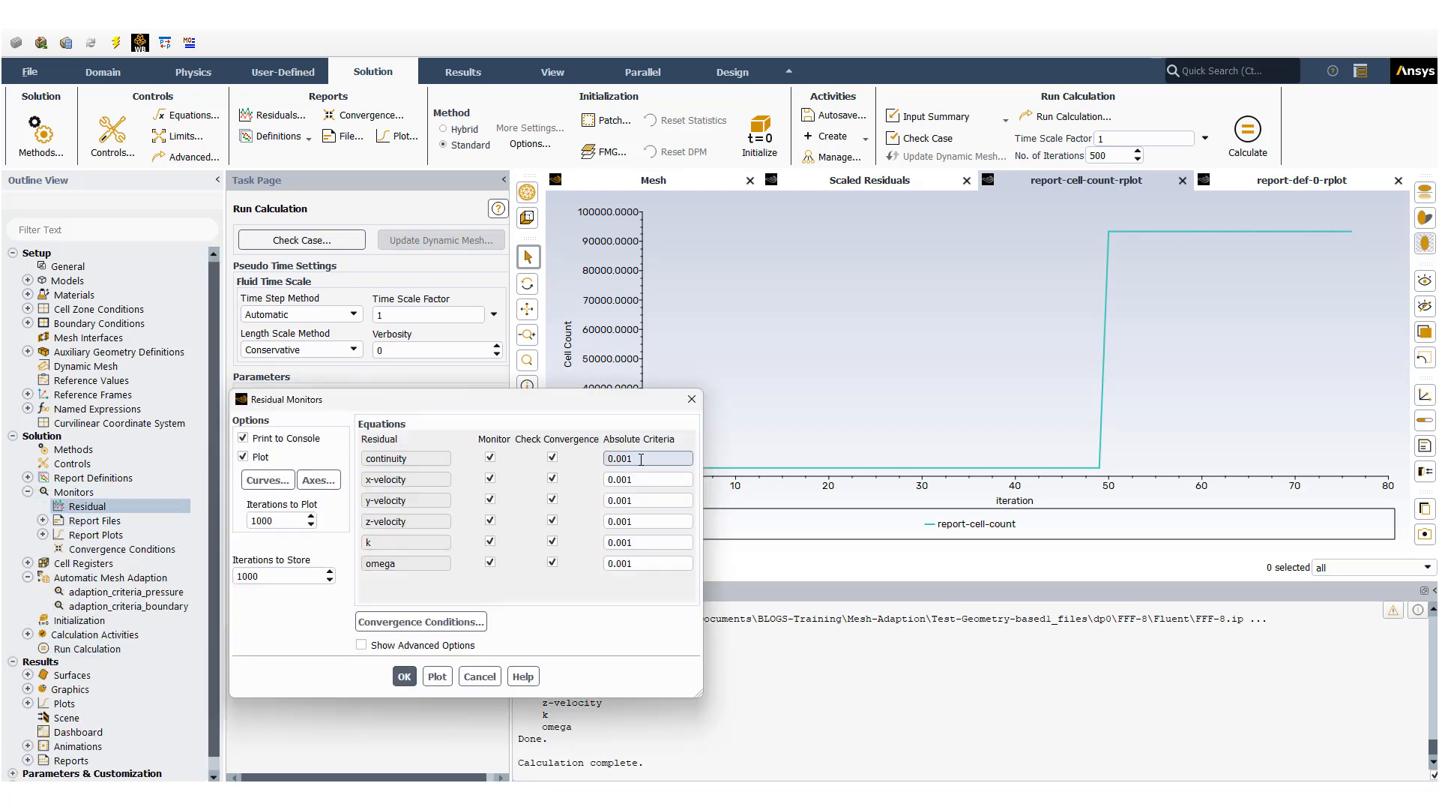
left_click_drag(641, 459, 622, 459)
key("BackSpace")
key("BackSpace")
key("BackSpace")
key("BackSpace")
type("1e-5")
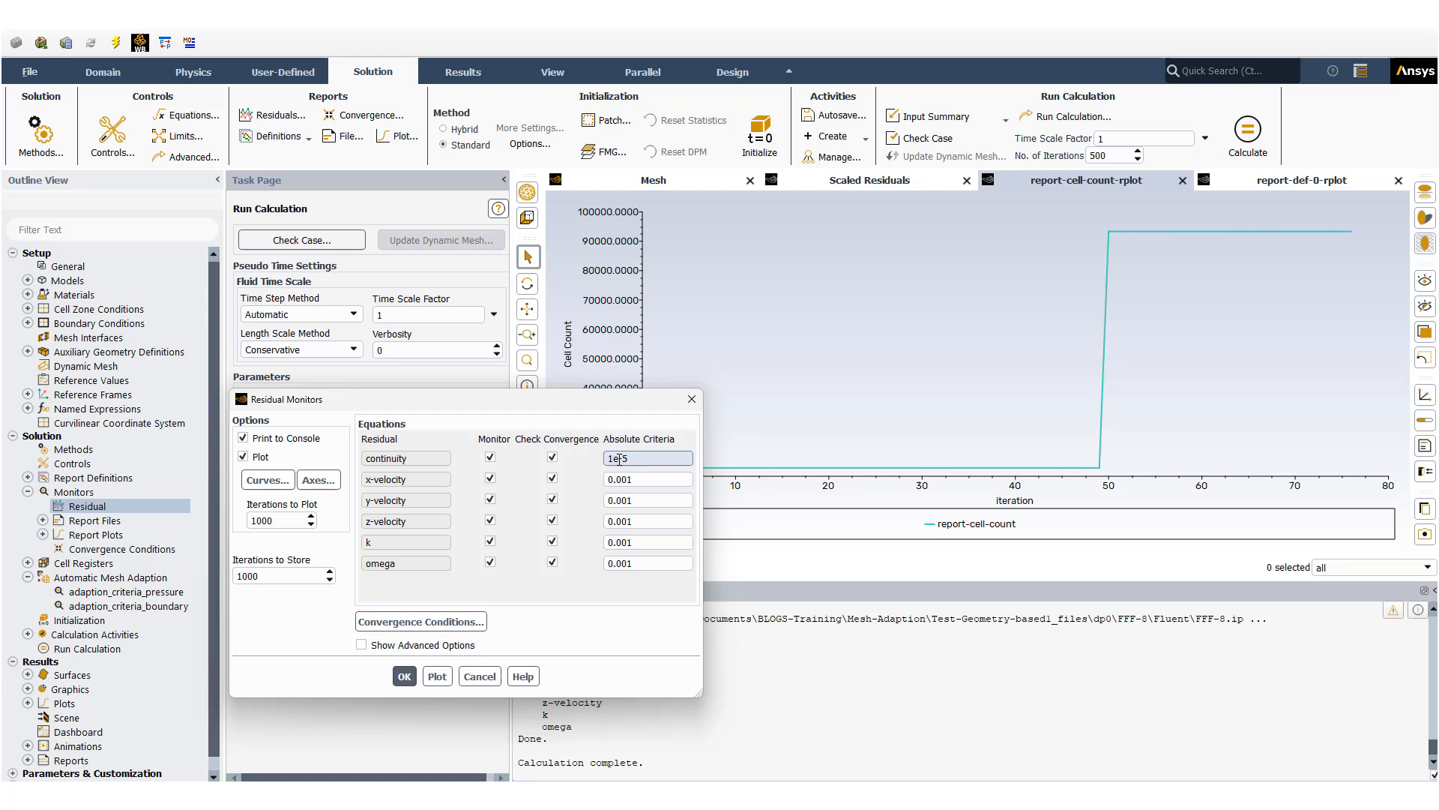
key("shift+Left")
Step: Set the absolute convergence criteria for the x-, y- and z-velocity residuals to 1e-5
key("Tab")
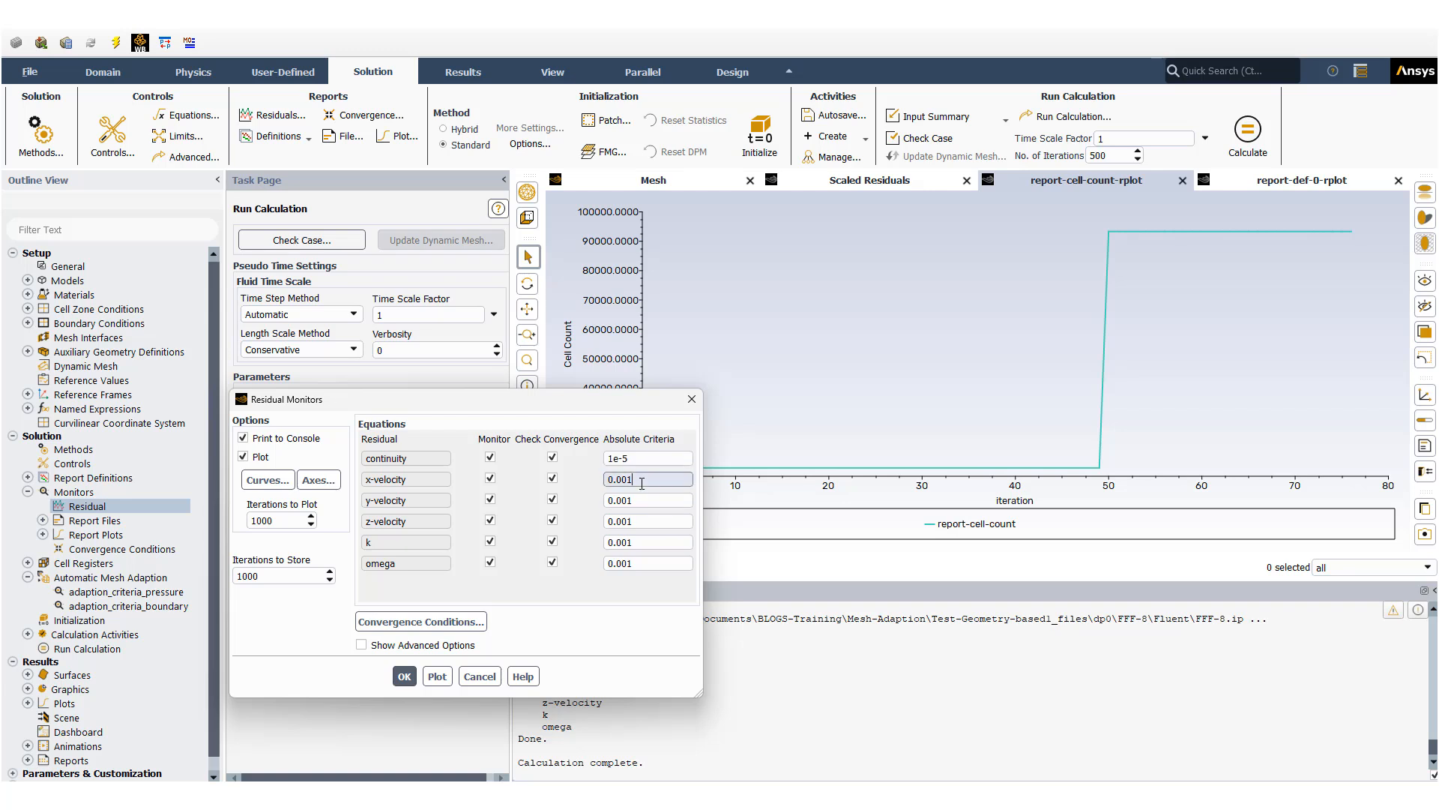
type("1e-5")
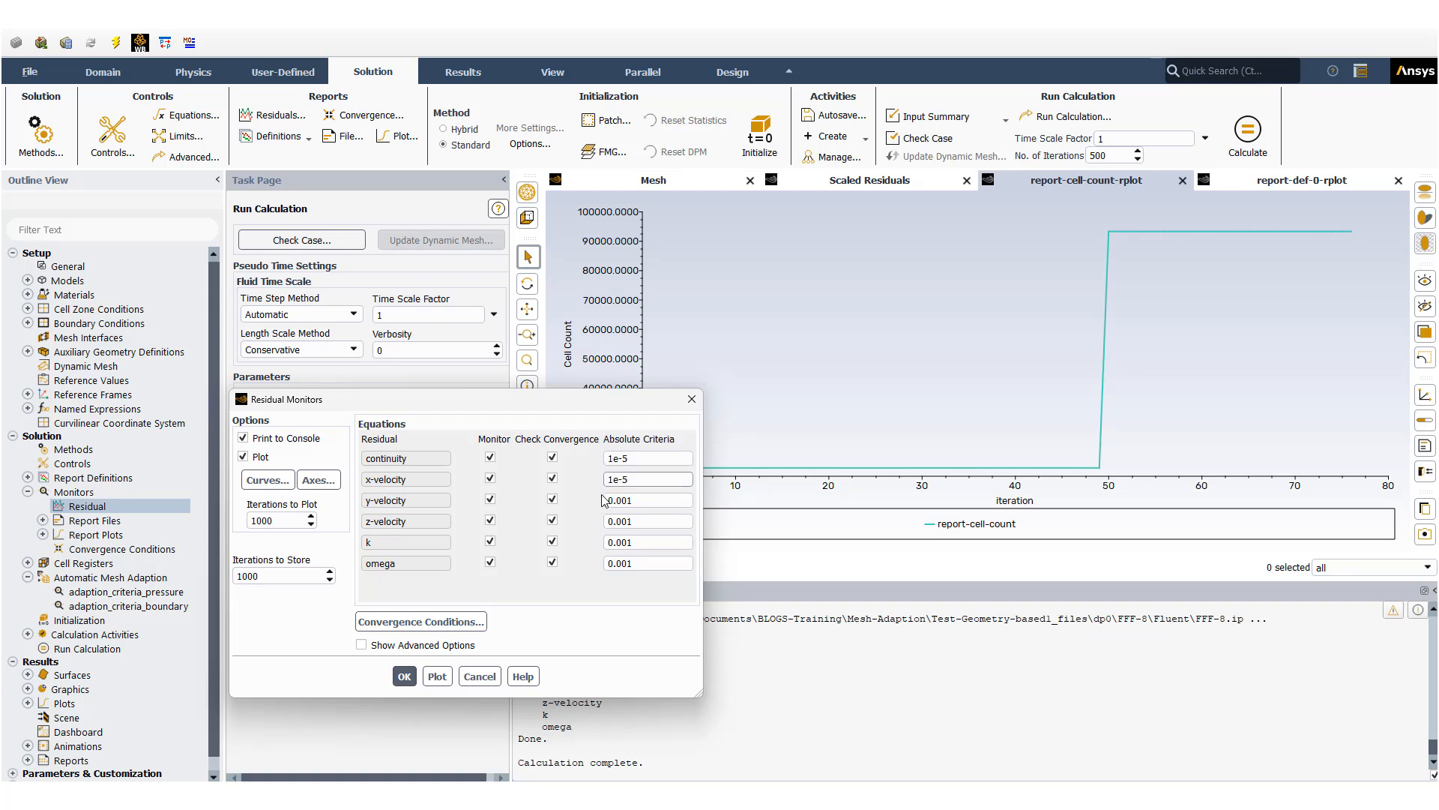
key("Tab")
type("1e-5")
key("Tab")
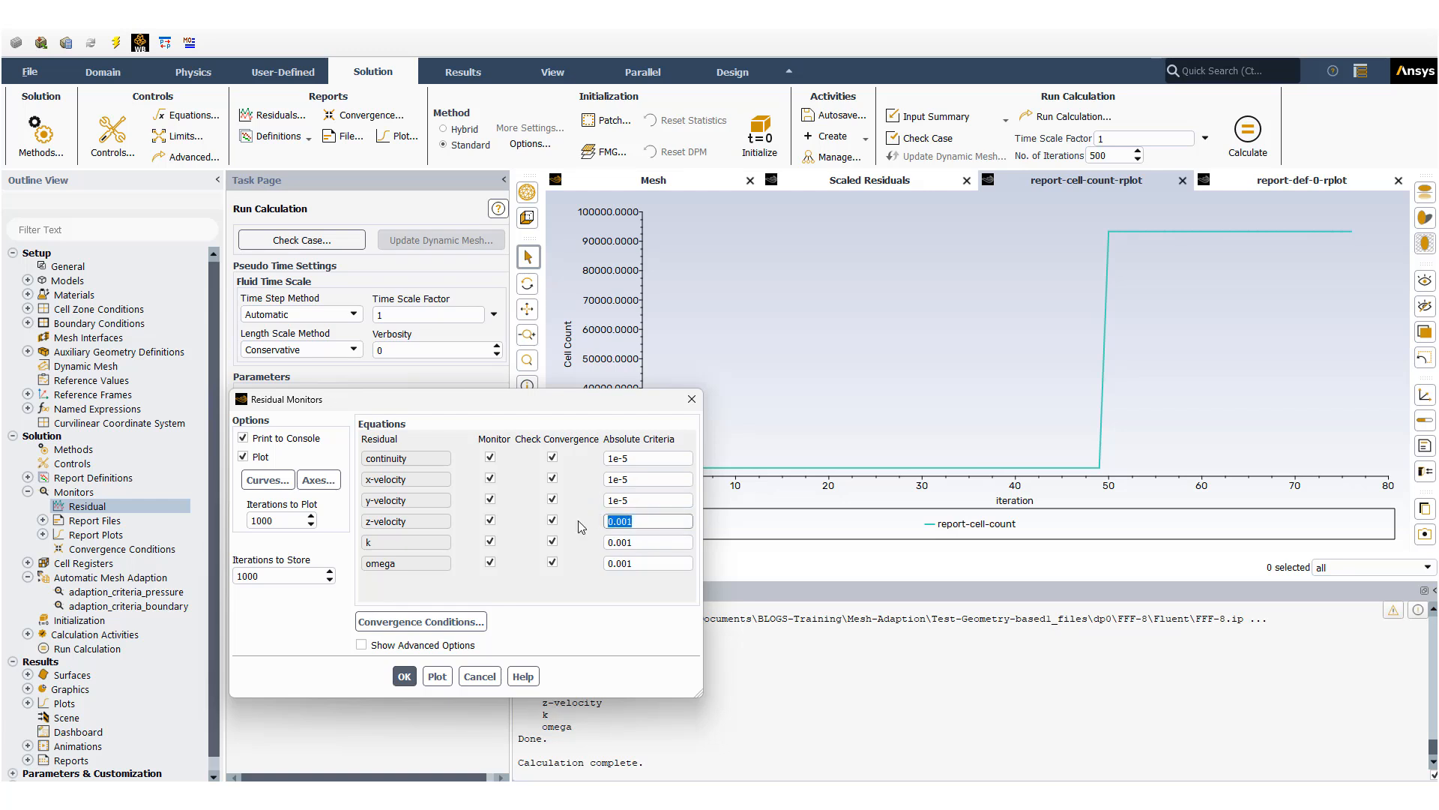
type("1e-5")
Step: Set the absolute convergence criteria for k and omega to 1e-5 and accept the residual monitor settings
key("Tab")
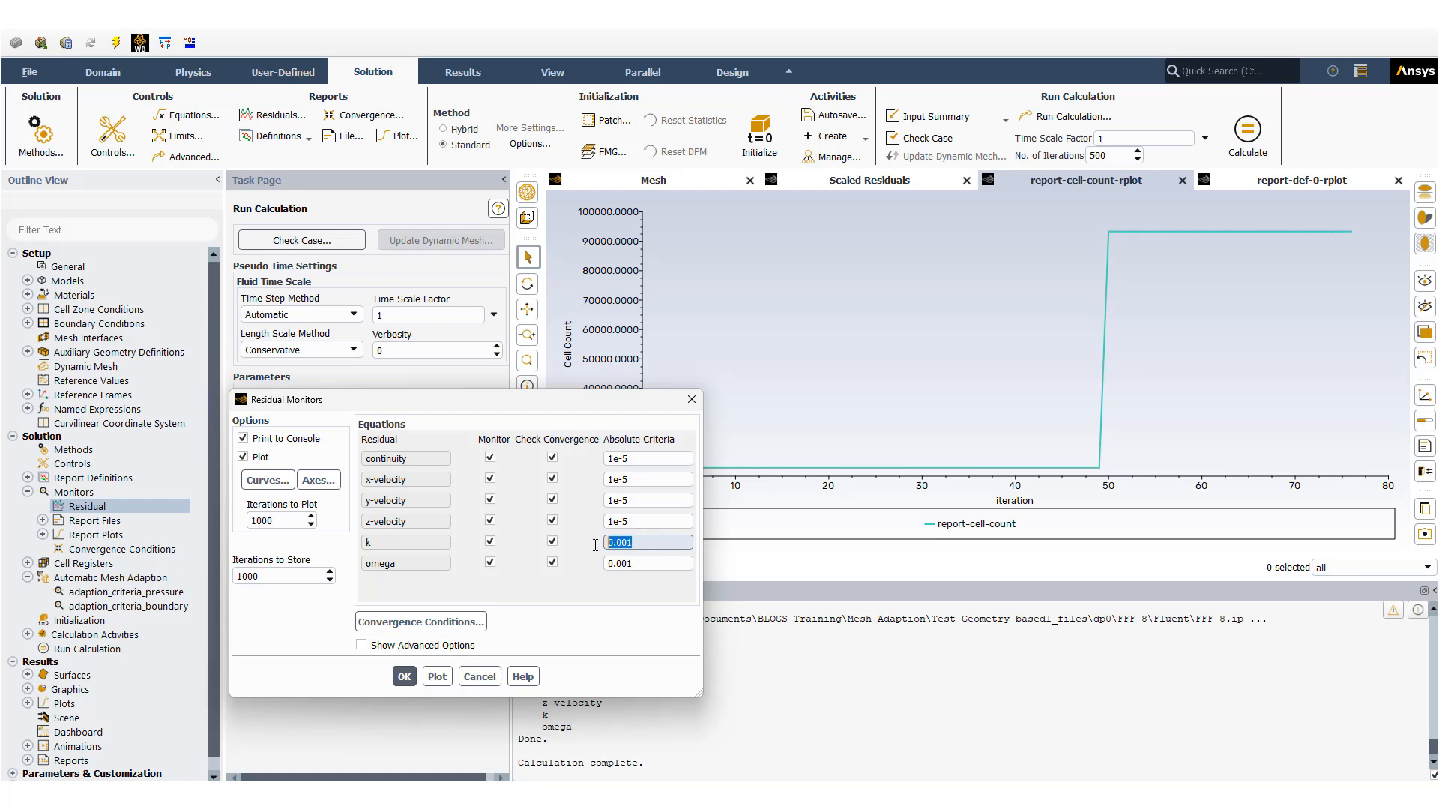
type("1e-5")
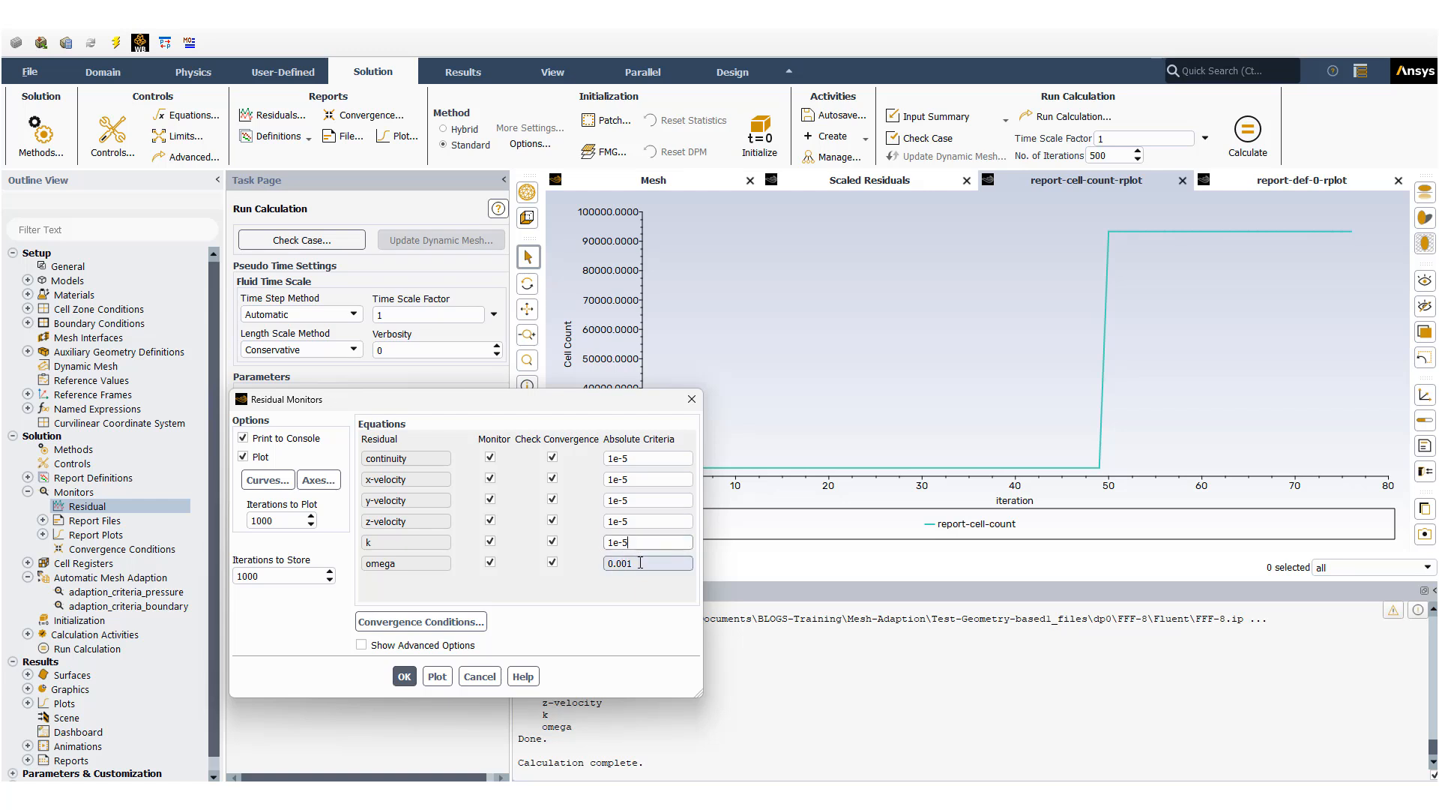
key("Tab")
type("1e-5")
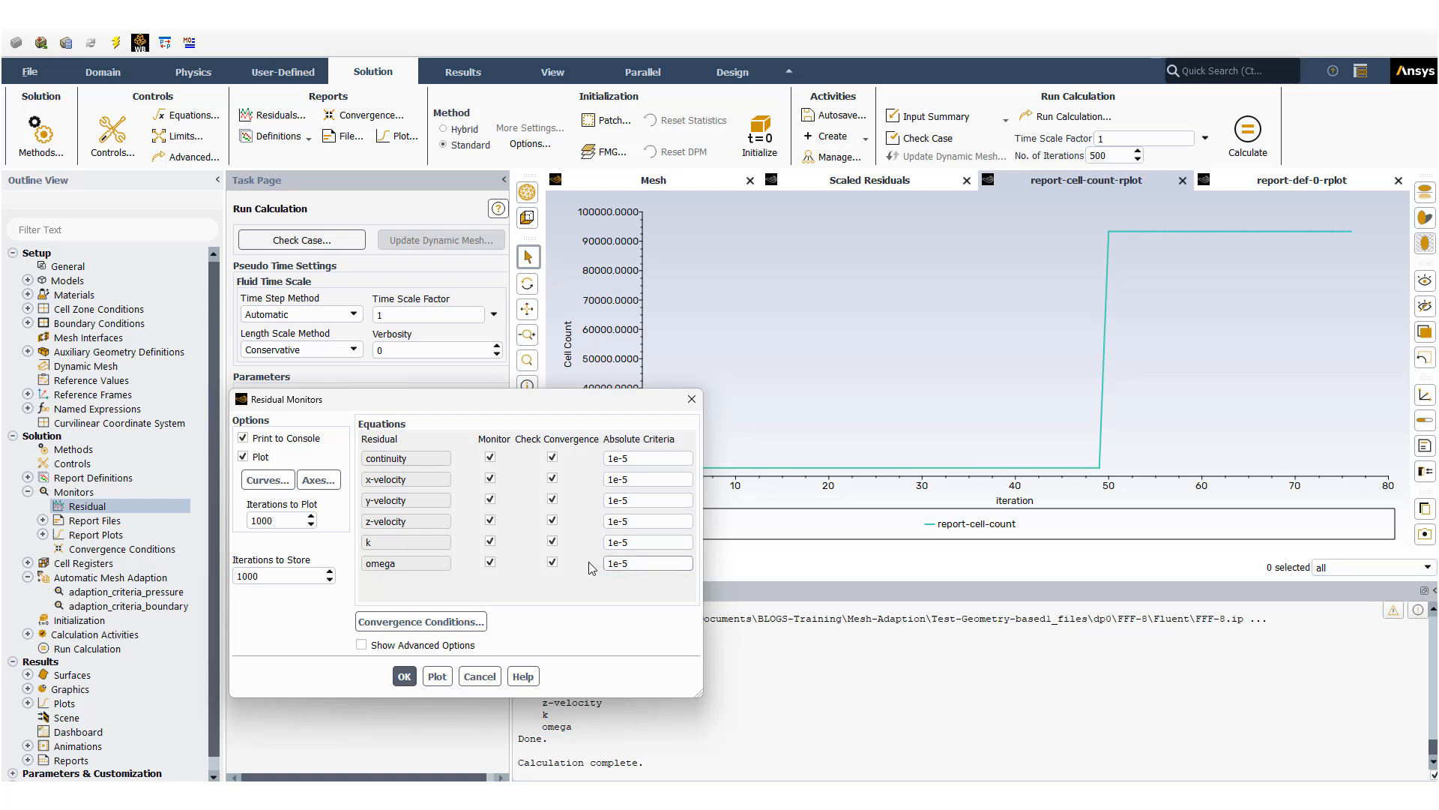
left_click(406, 678)
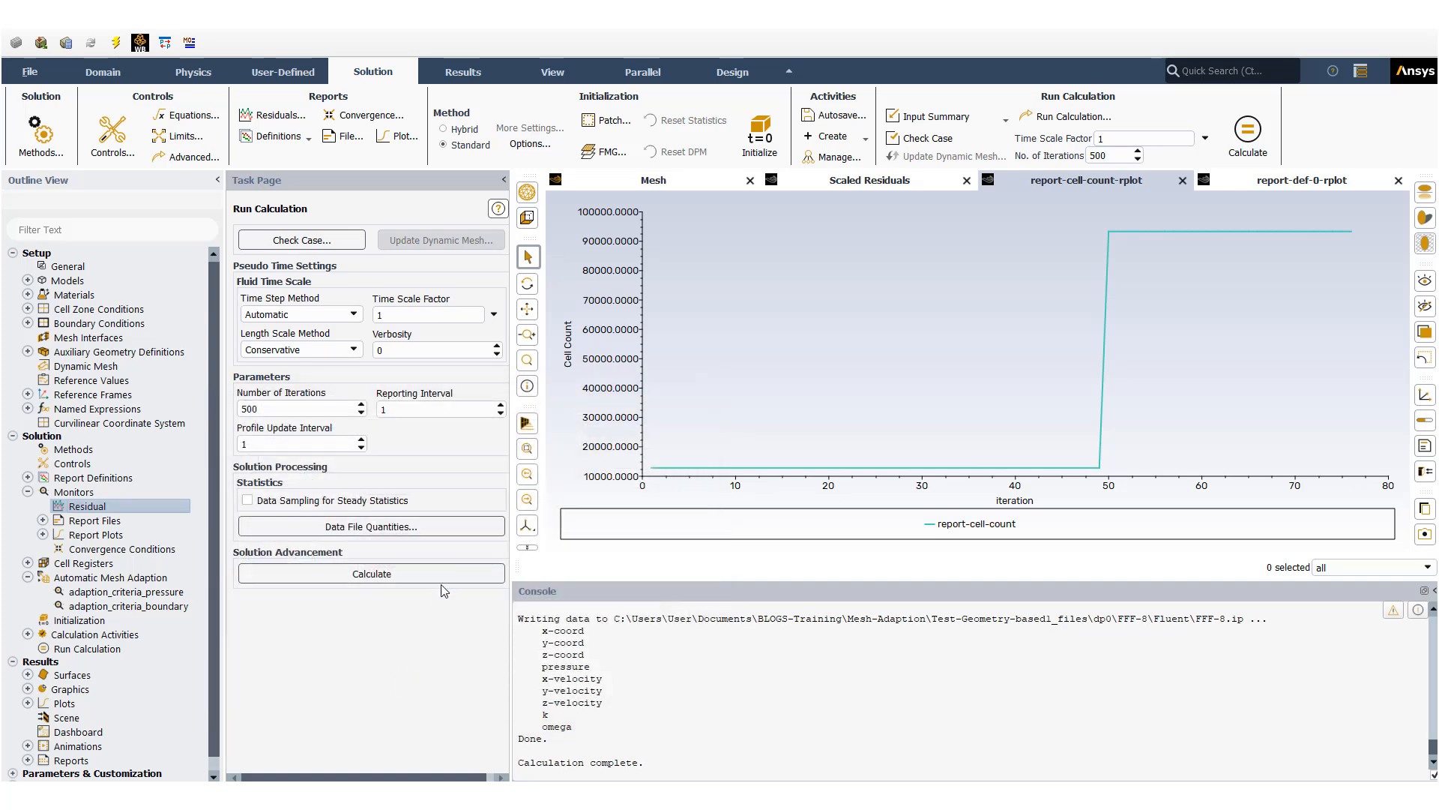
Step: Rerun the calculation, applying the settings changes to current and future calculations, and acknowledge its completion
left_click(442, 579)
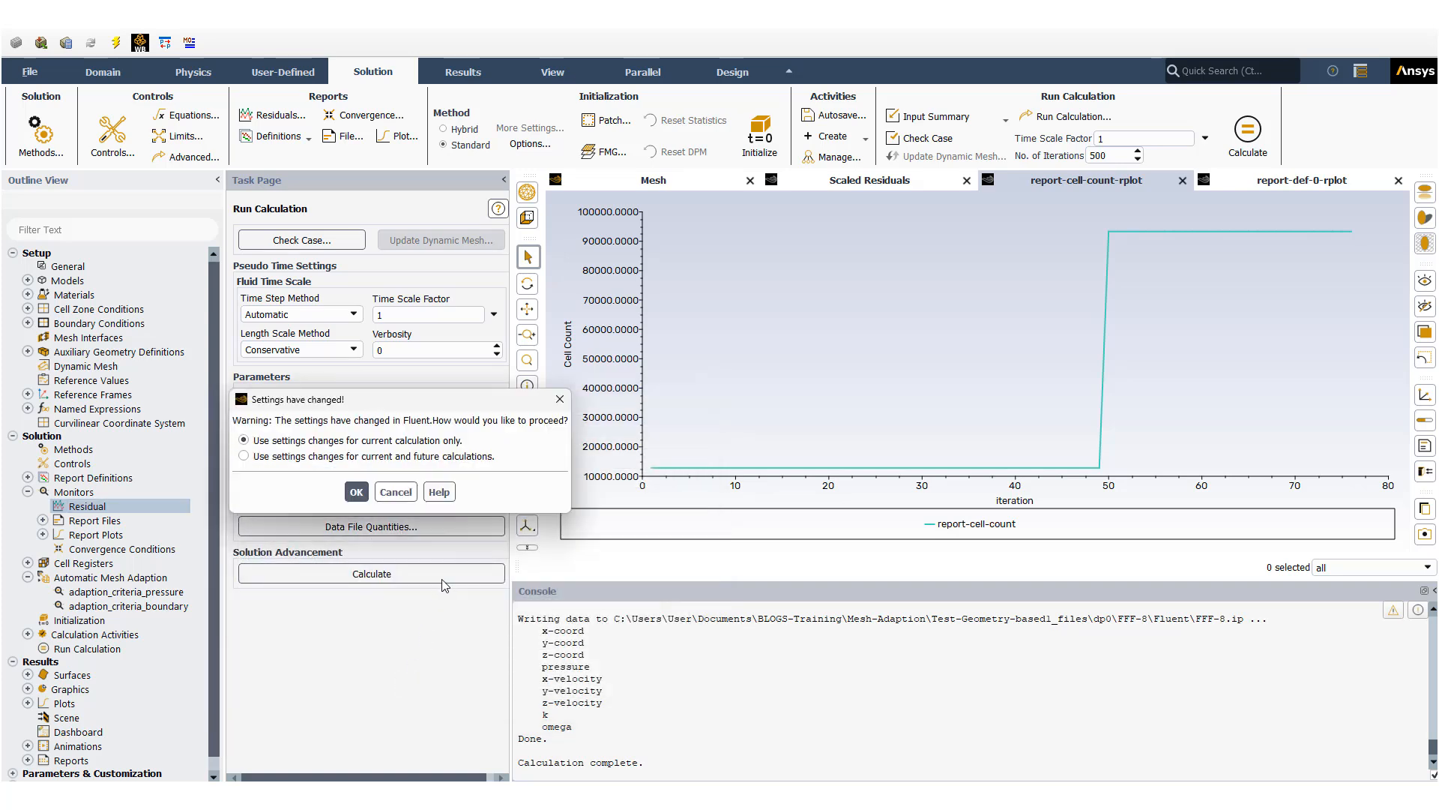
left_click(363, 457)
left_click(357, 491)
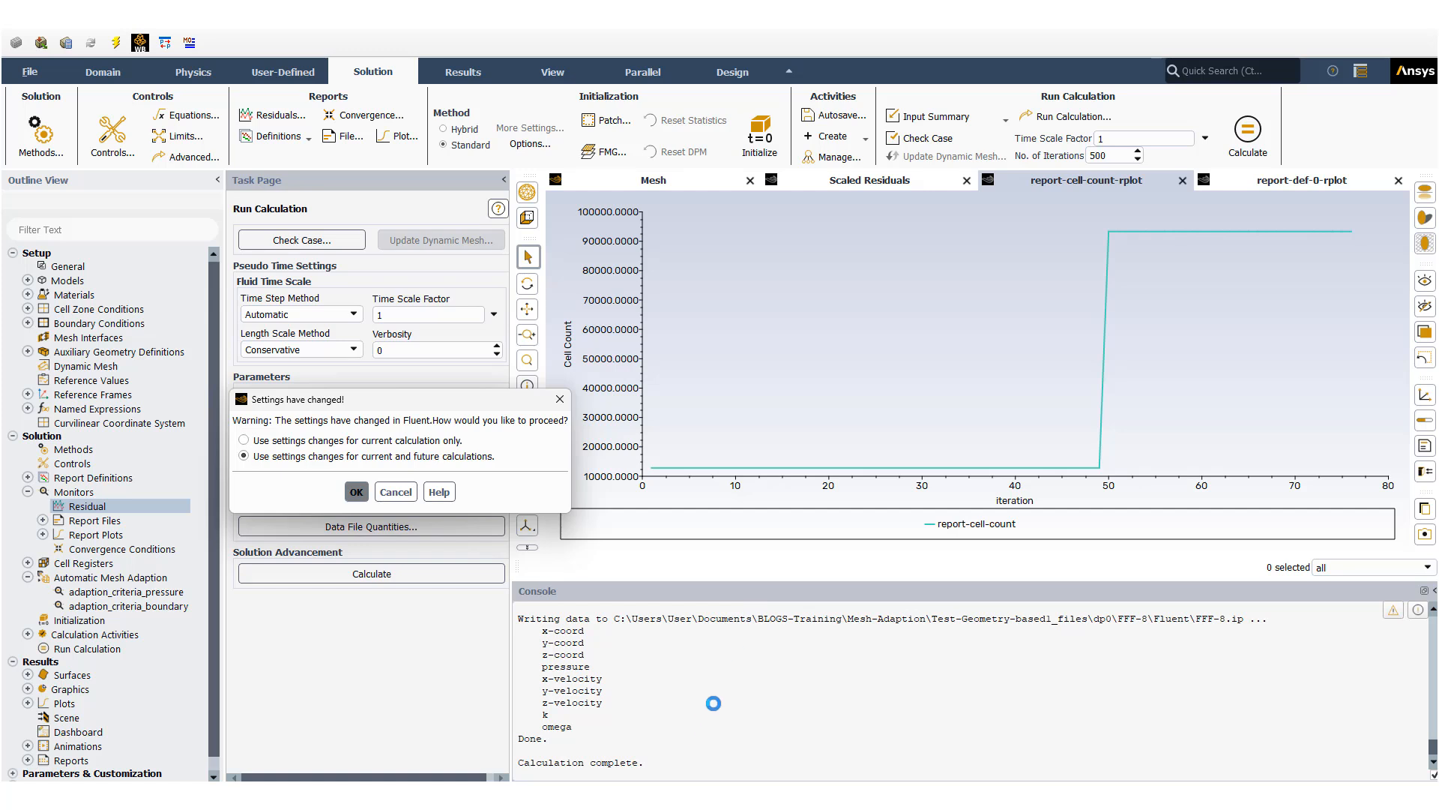
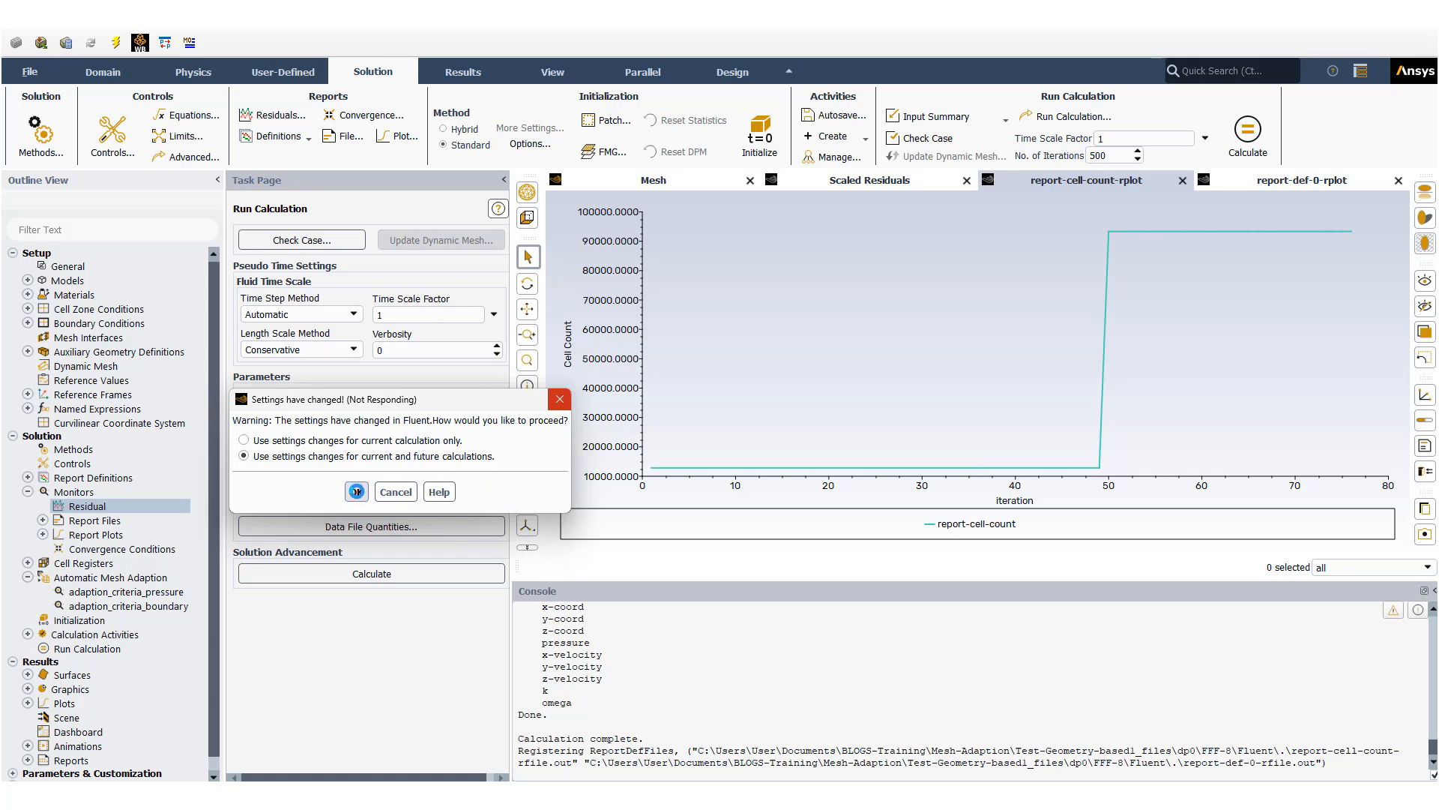
left_click(357, 491)
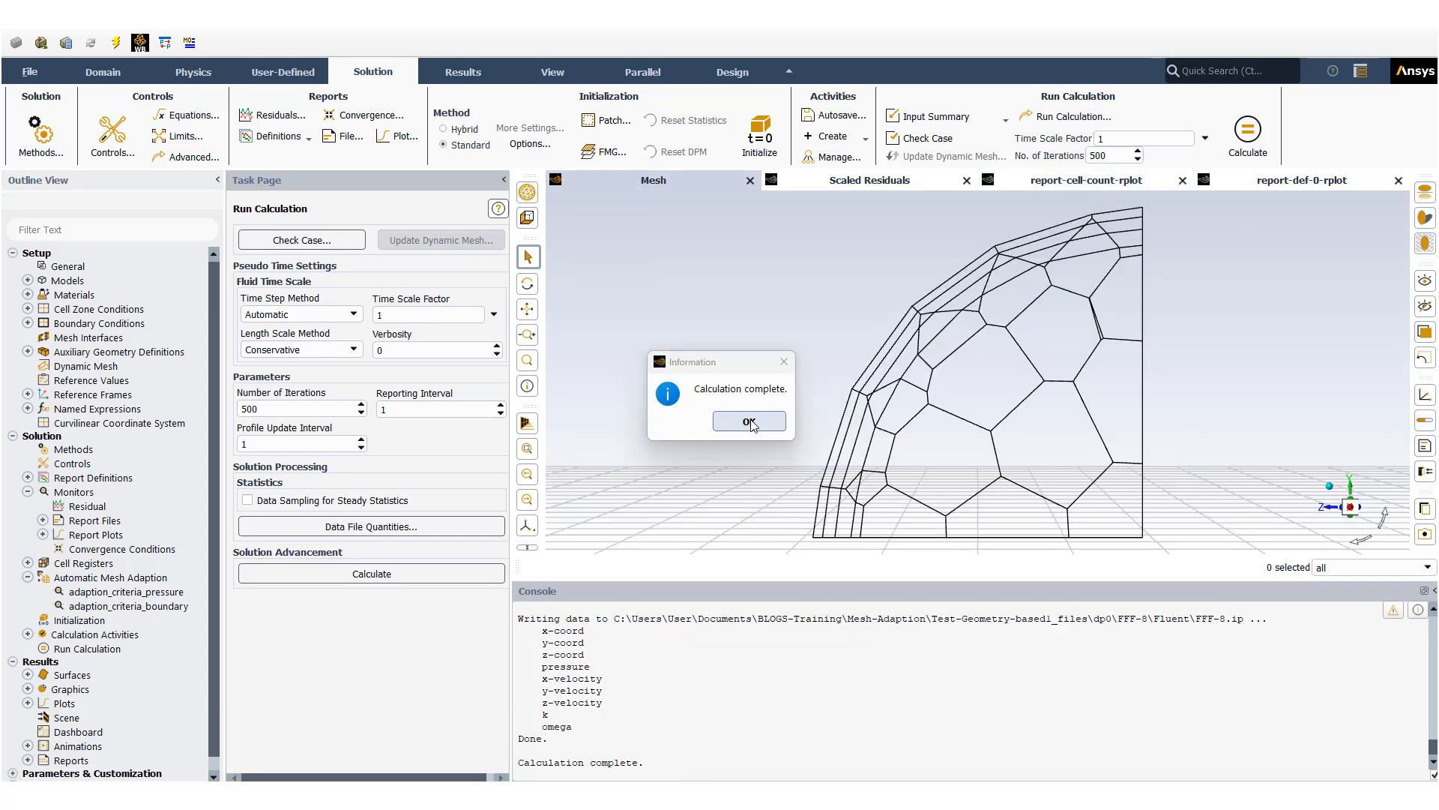
left_click(750, 422)
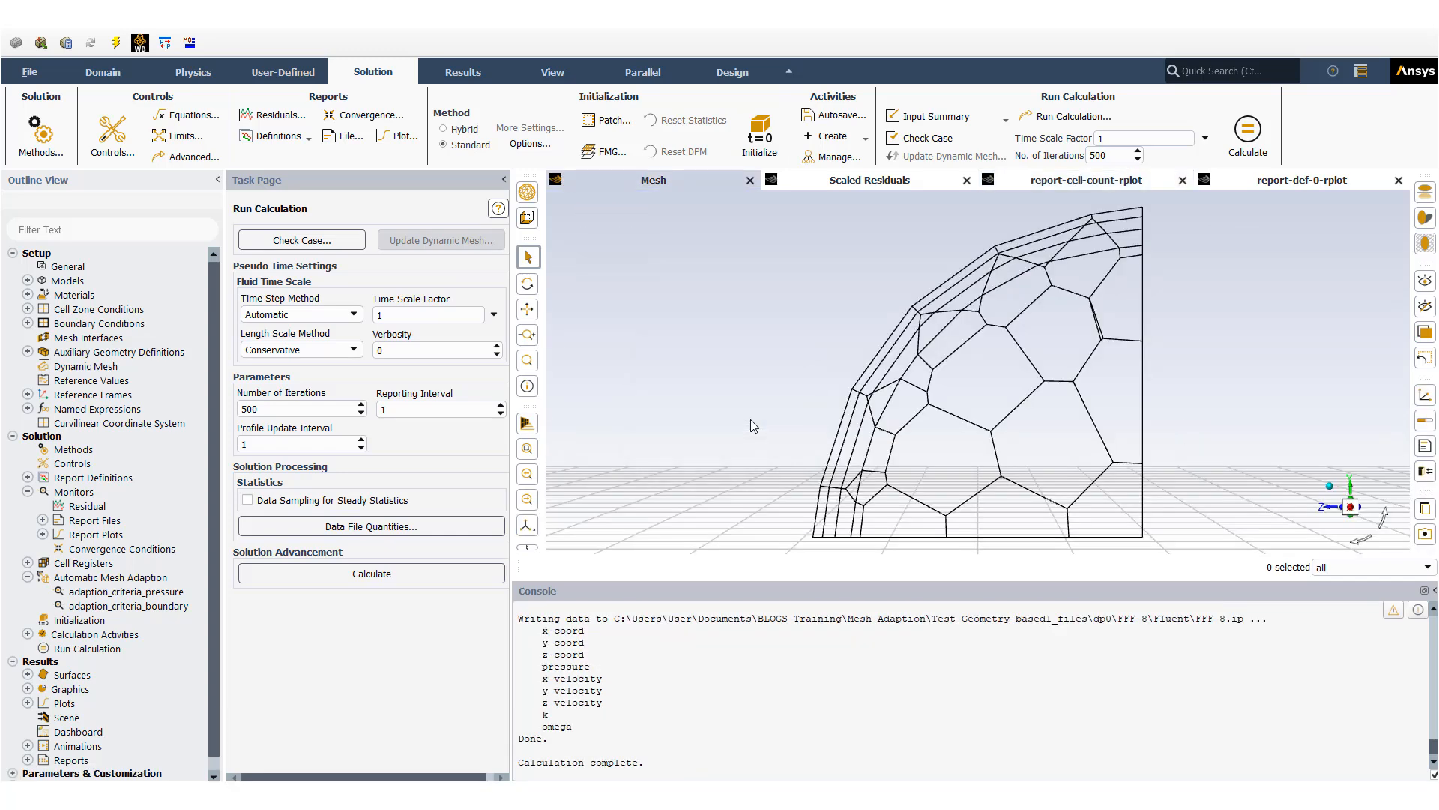
Step: Examine the scaled residuals plot, the cell count history and the iteration output in the console
left_click(871, 183)
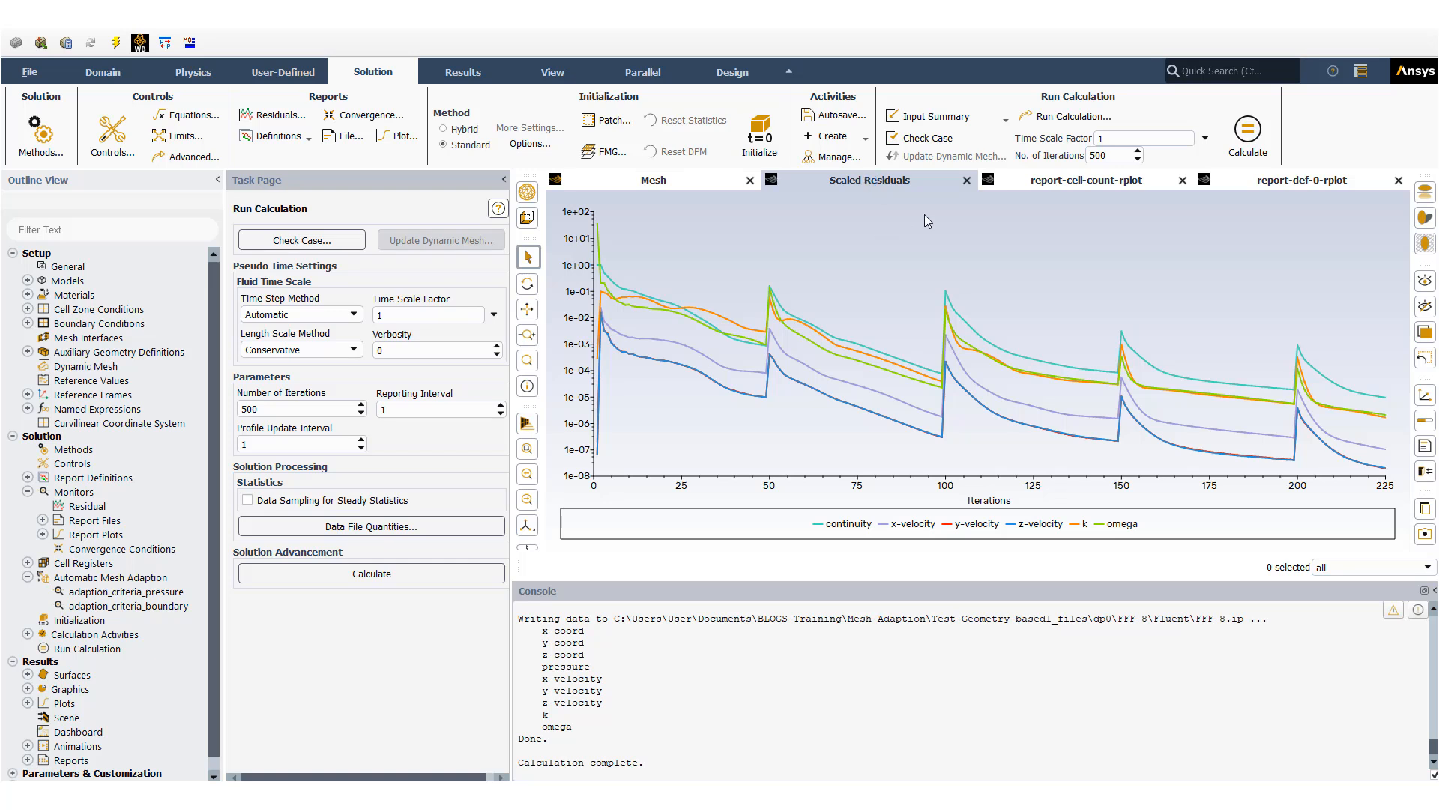
left_click(1091, 185)
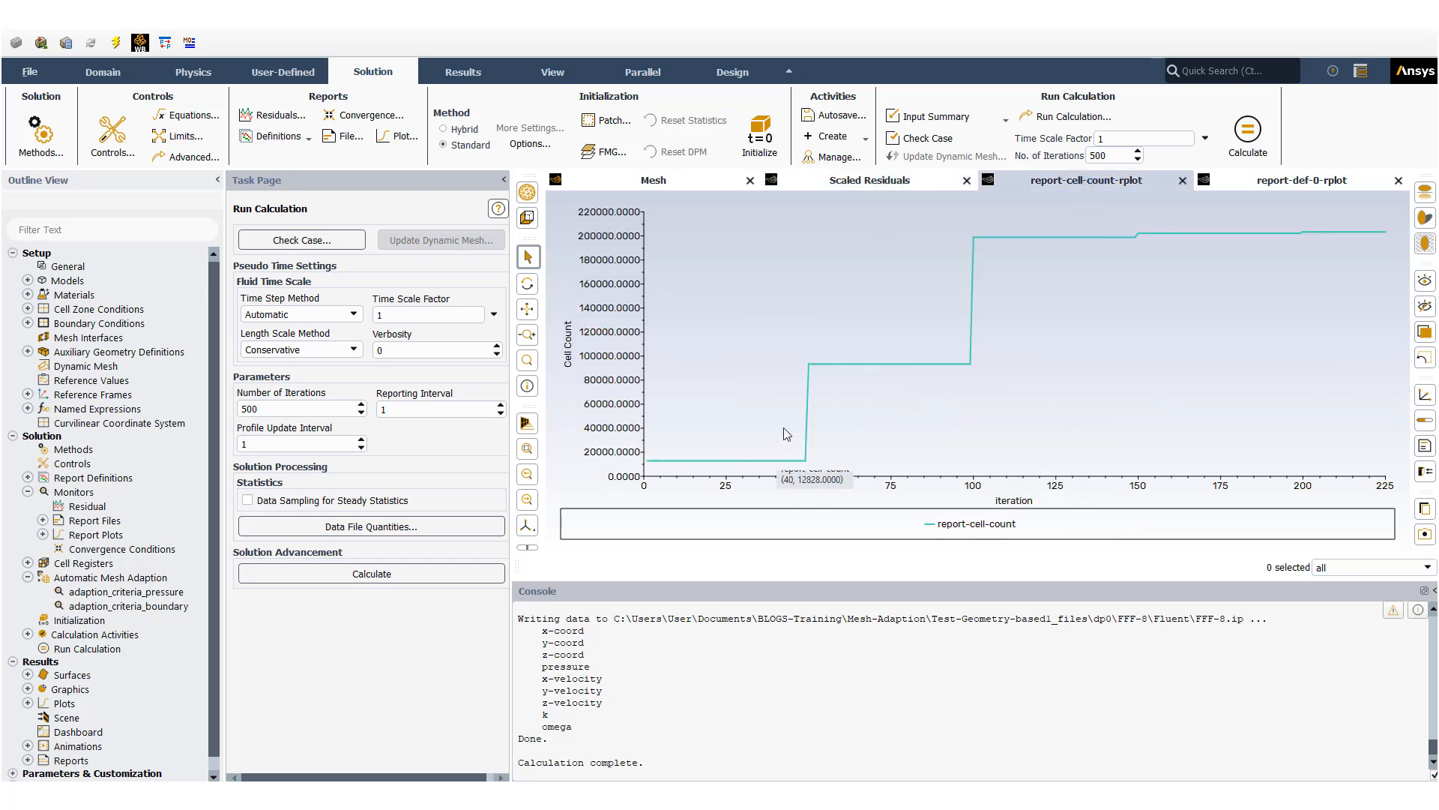
mouse_move(965, 365)
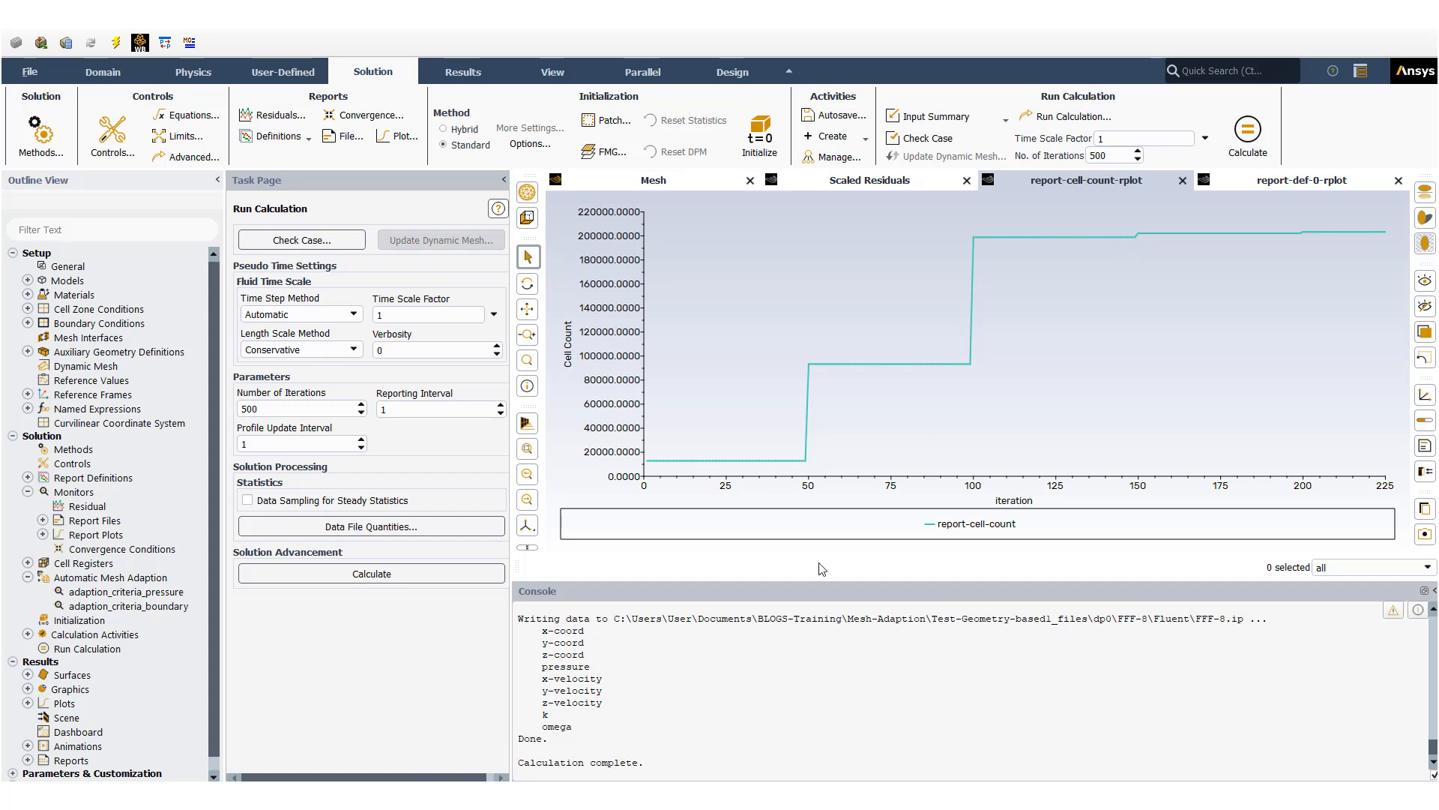
scroll(719, 684, "up", 10)
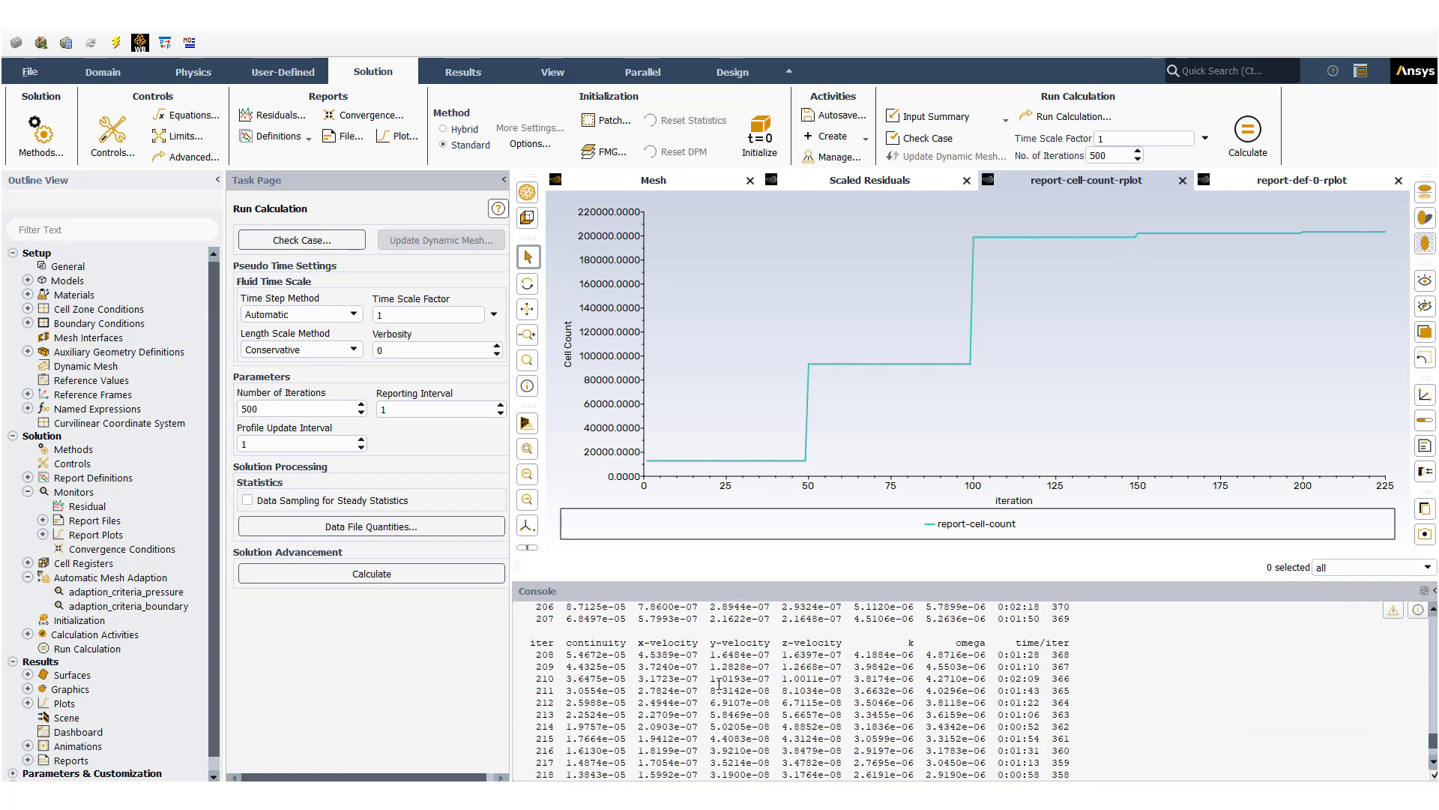
scroll(718, 683, "up", 3)
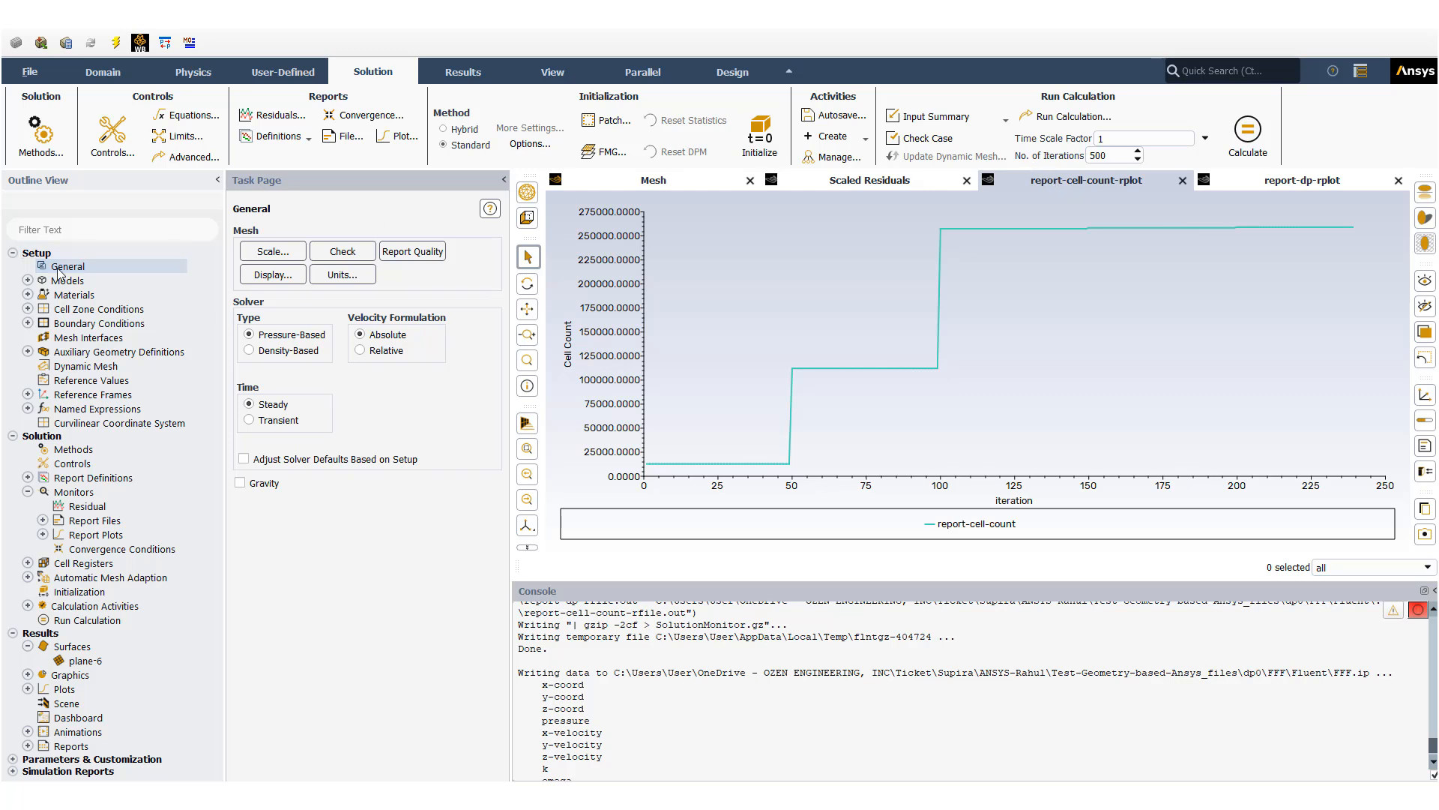
Step: Display the adapted mesh on plane-6, viewed face-on along the X axis and fitted to the graphics area
left_click(250, 276)
left_click(266, 442)
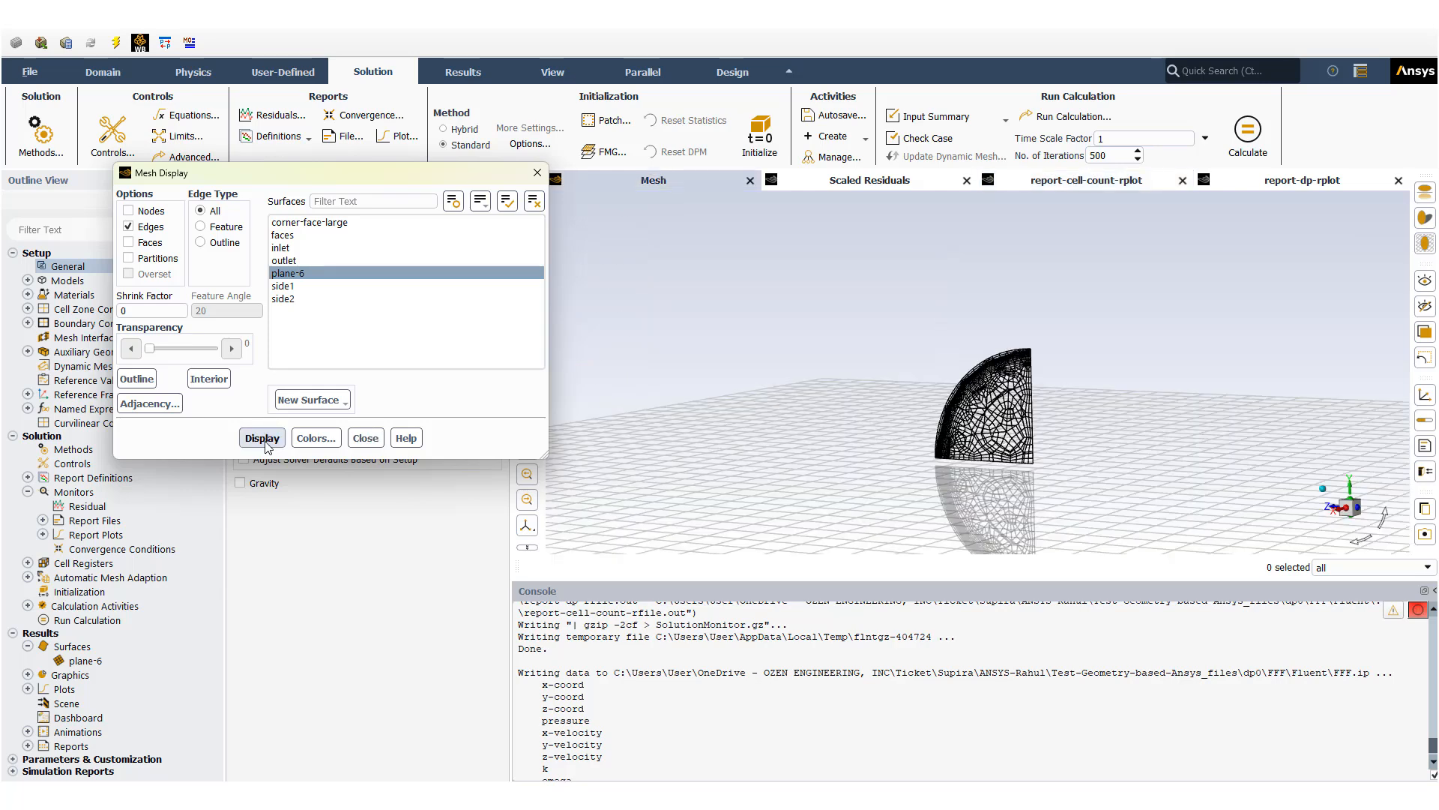
left_click(1342, 510)
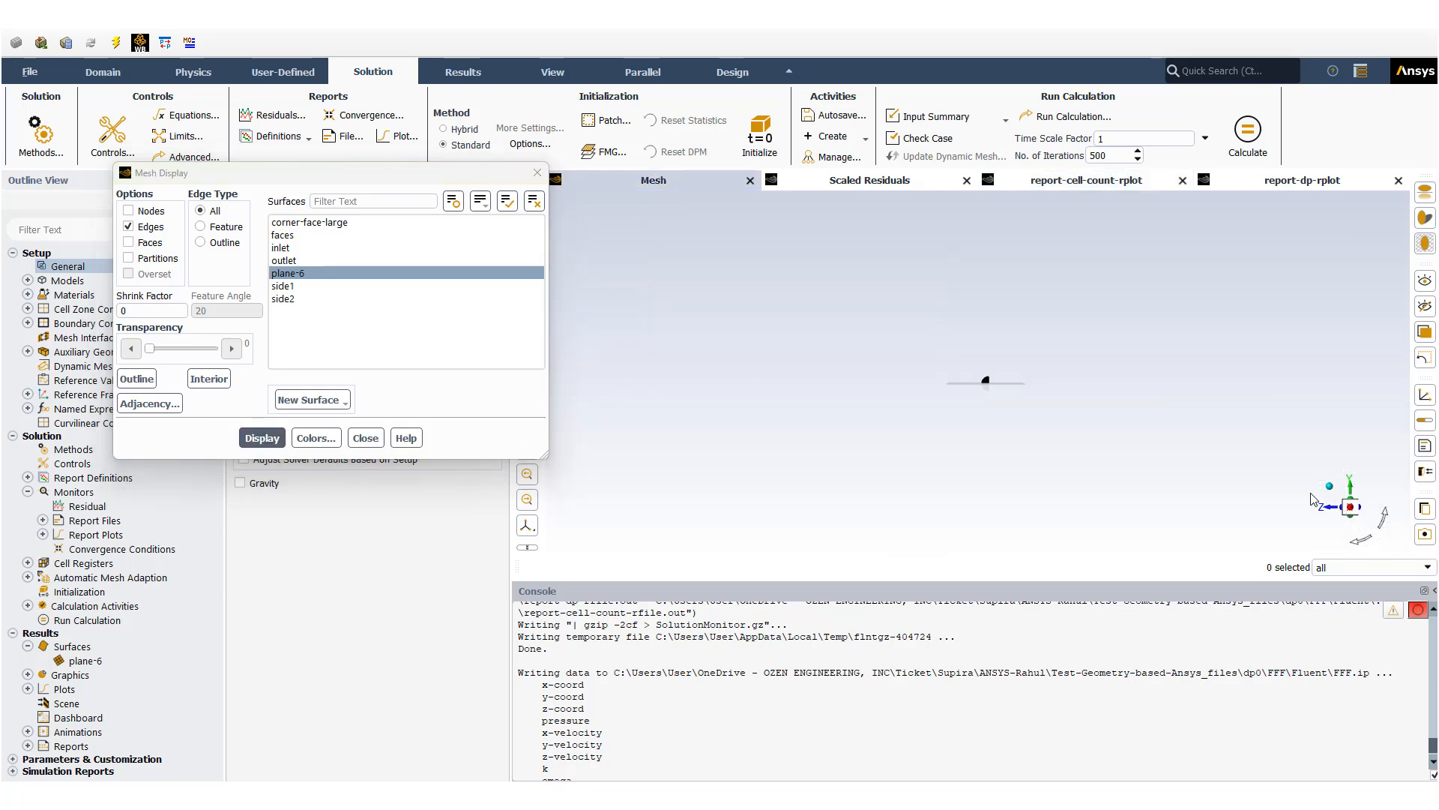
left_click_drag(317, 173, 238, 144)
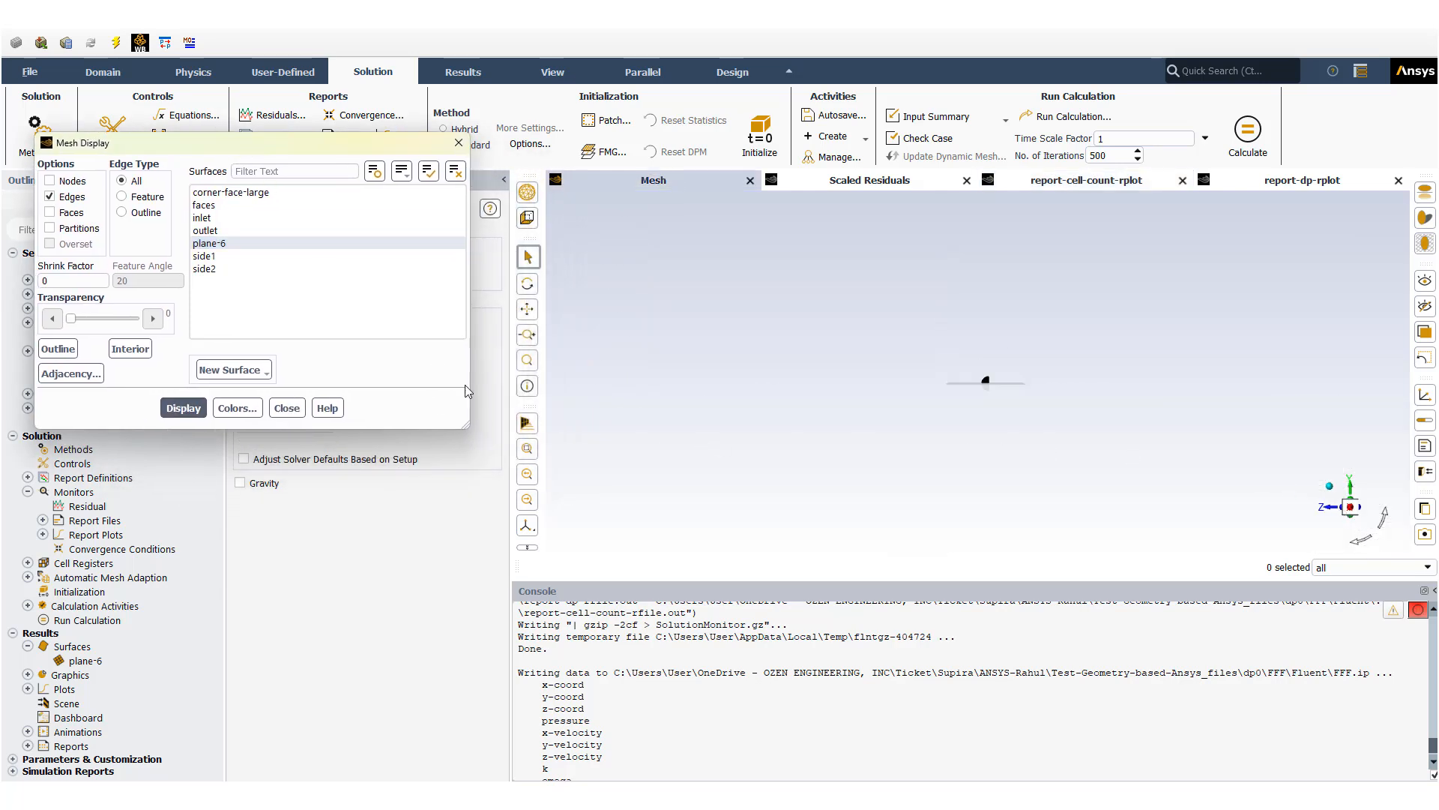
left_click(527, 449)
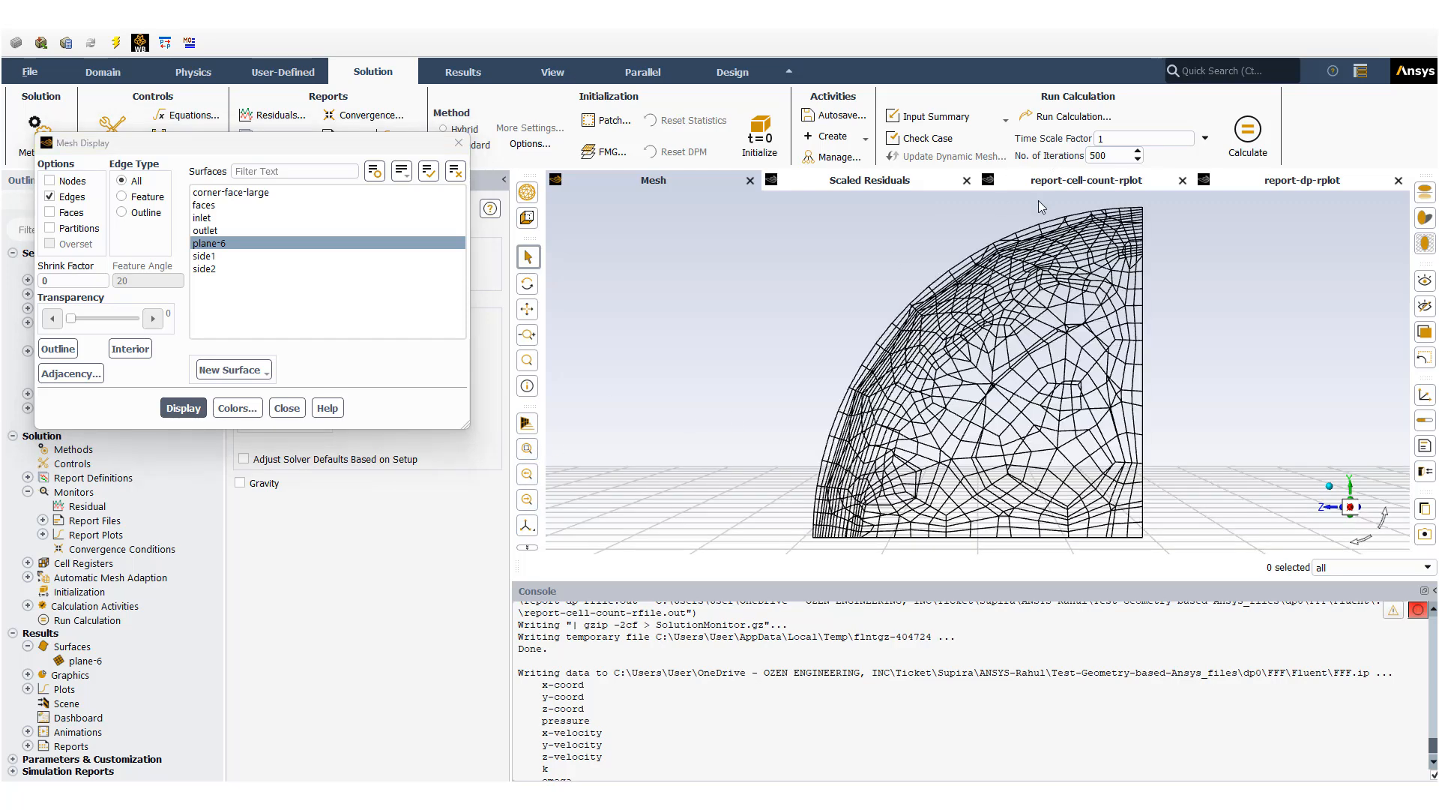
Step: Examine the adapted mesh on plane-6 up close along the curved outer boundary and its near-wall layers
scroll(1037, 205, "up", 5)
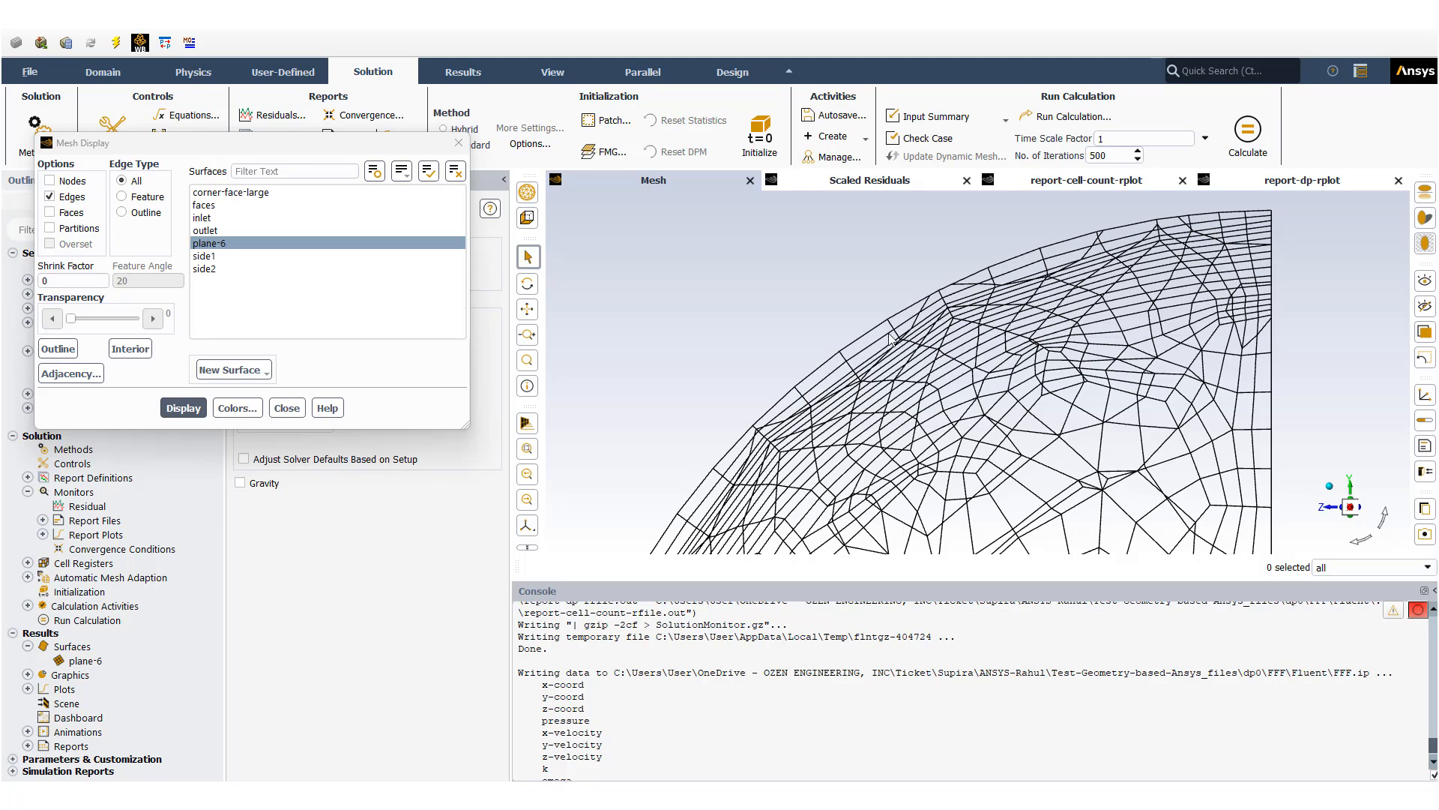
scroll(892, 339, "down", 5)
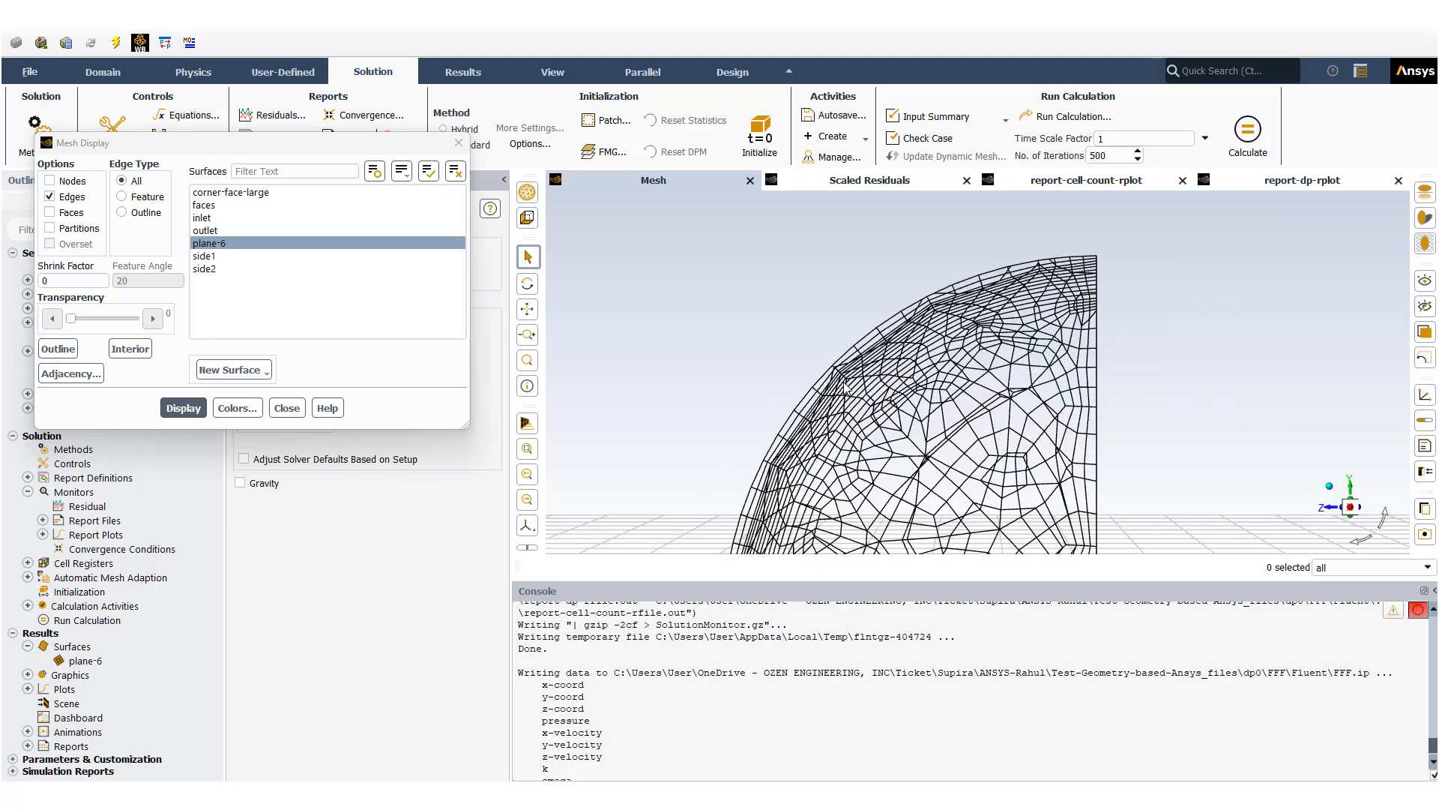
scroll(844, 386, "up", 4)
scroll(941, 261, "up", 2)
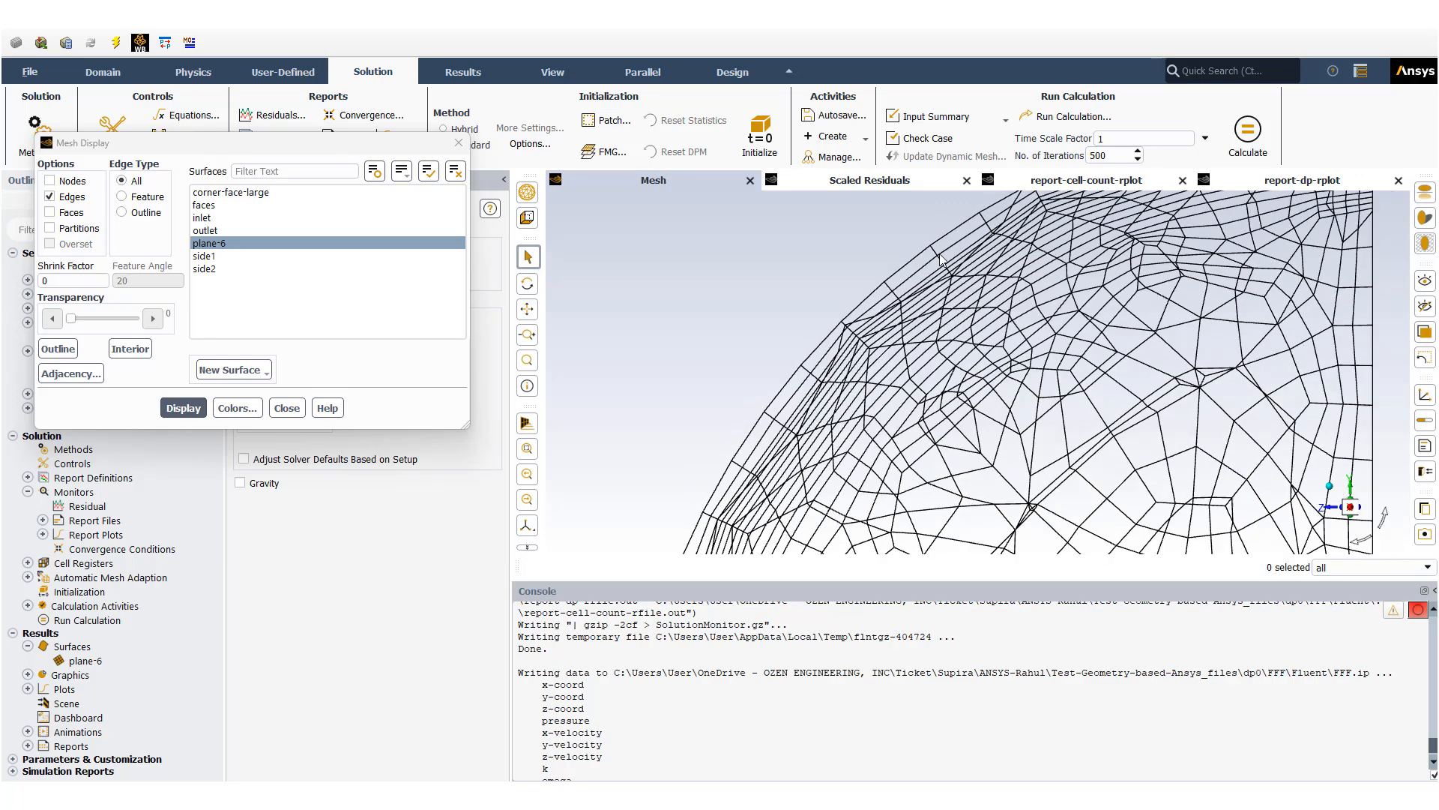
scroll(967, 240, "down", 2)
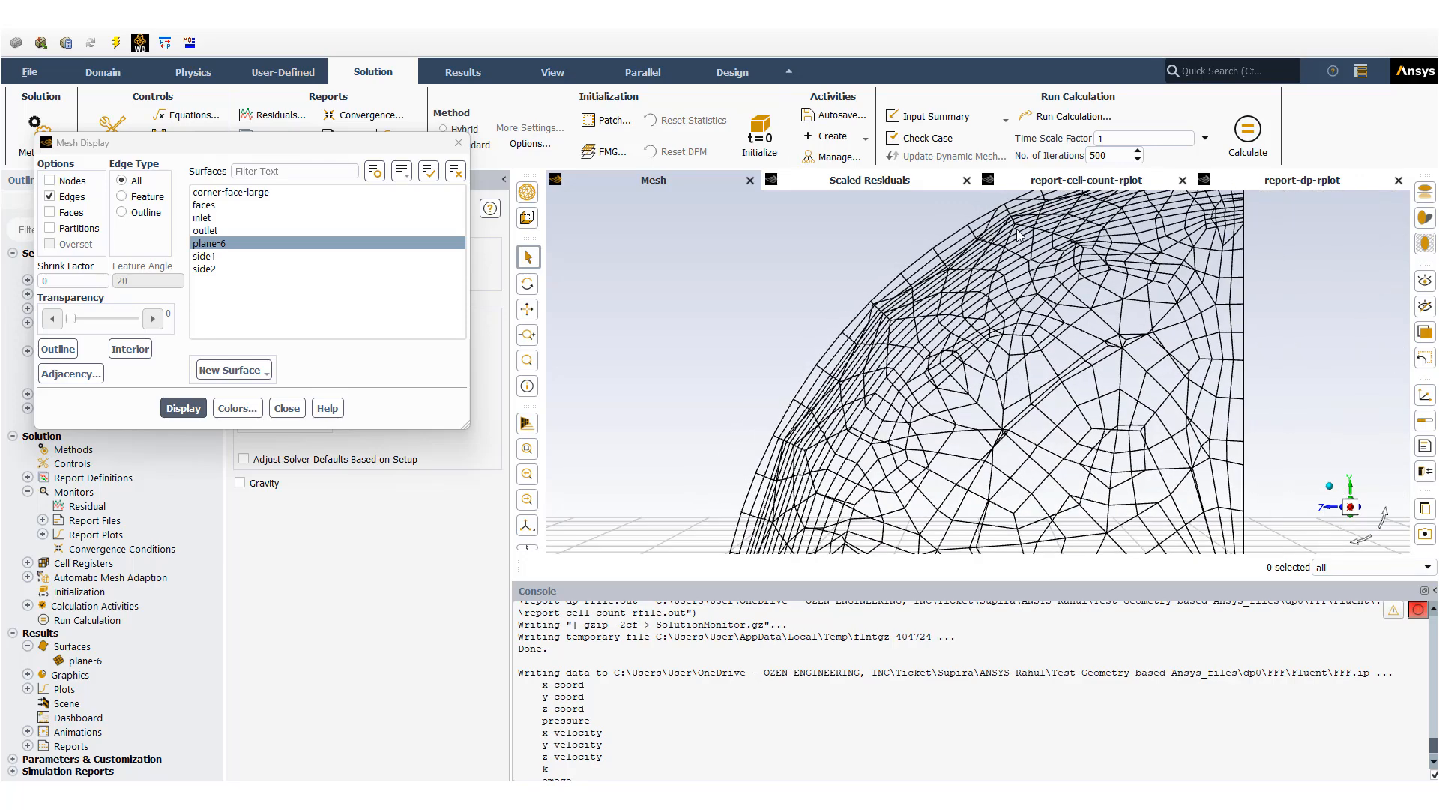
scroll(855, 347, "down", 3)
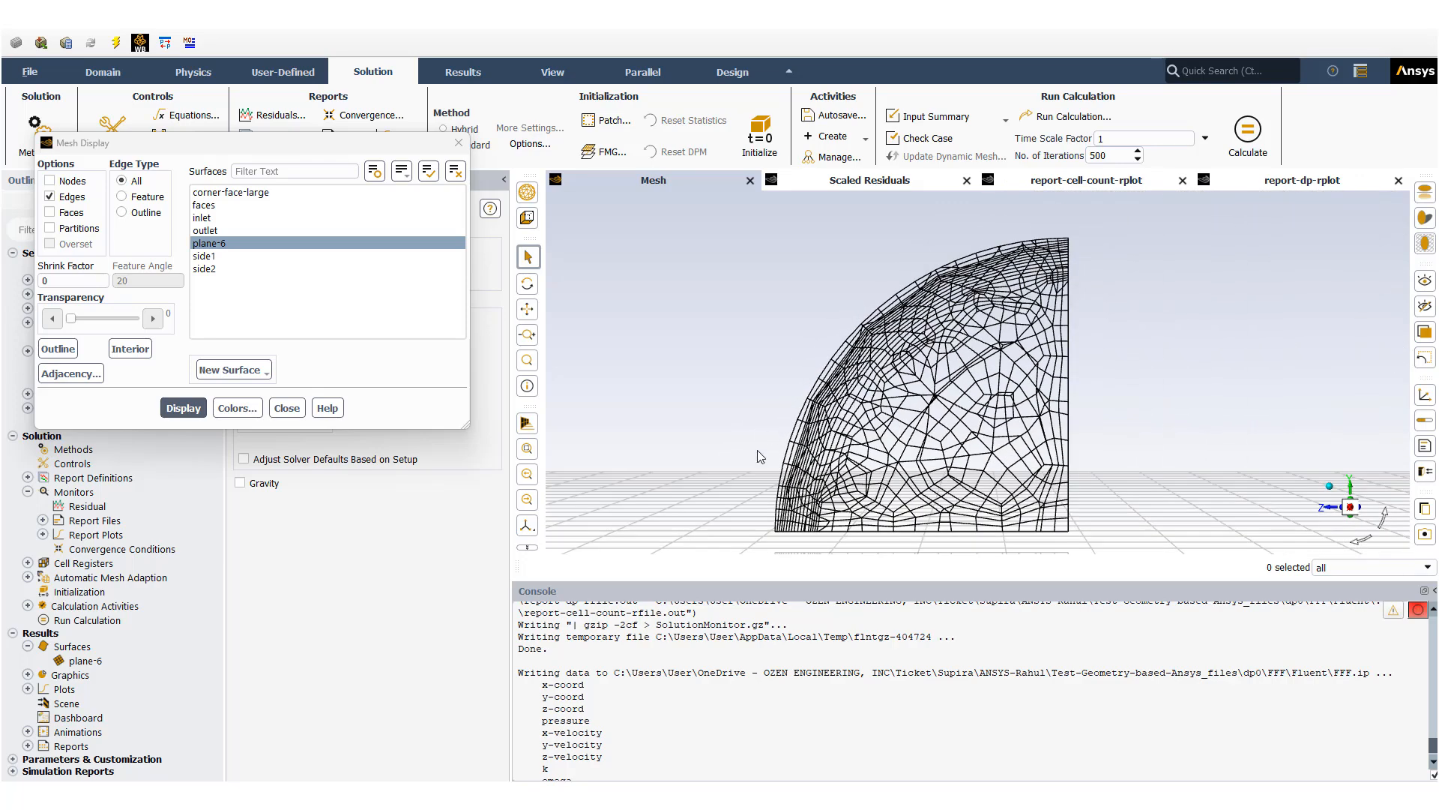
scroll(760, 457, "up", 3)
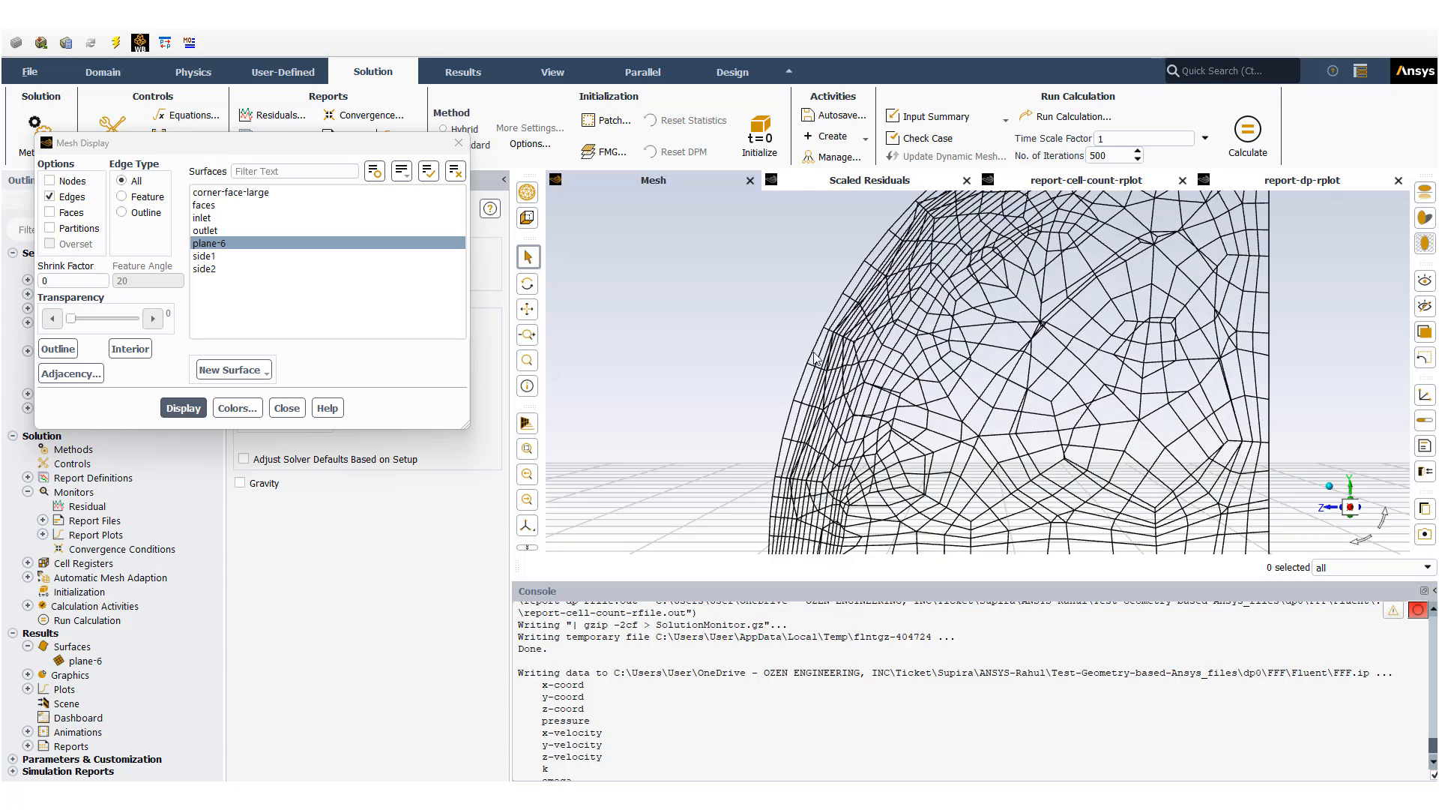
scroll(875, 302, "down", 4)
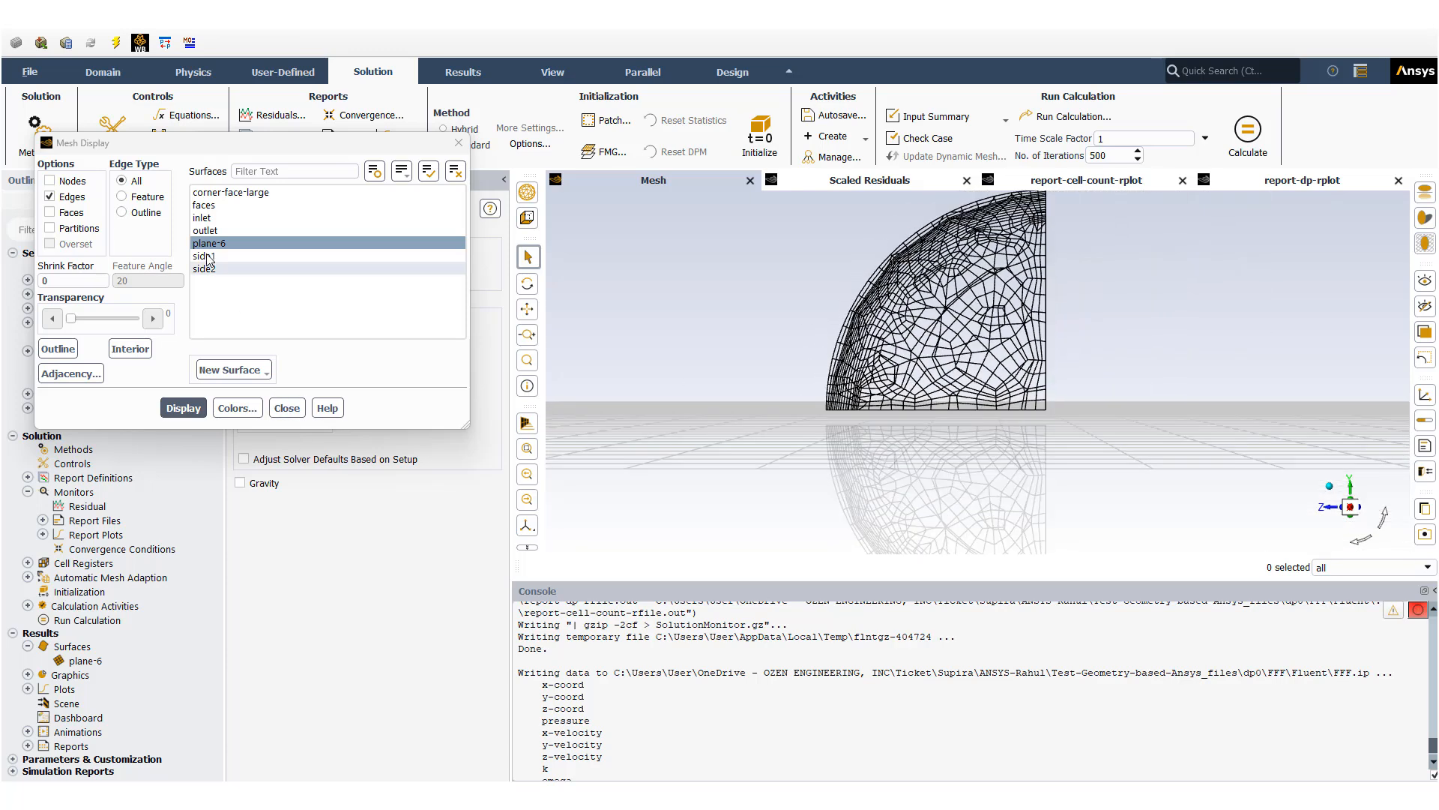
Step: Display the mesh with both edges and faces on all surfaces except plane-6
left_click(401, 171)
left_click(428, 172)
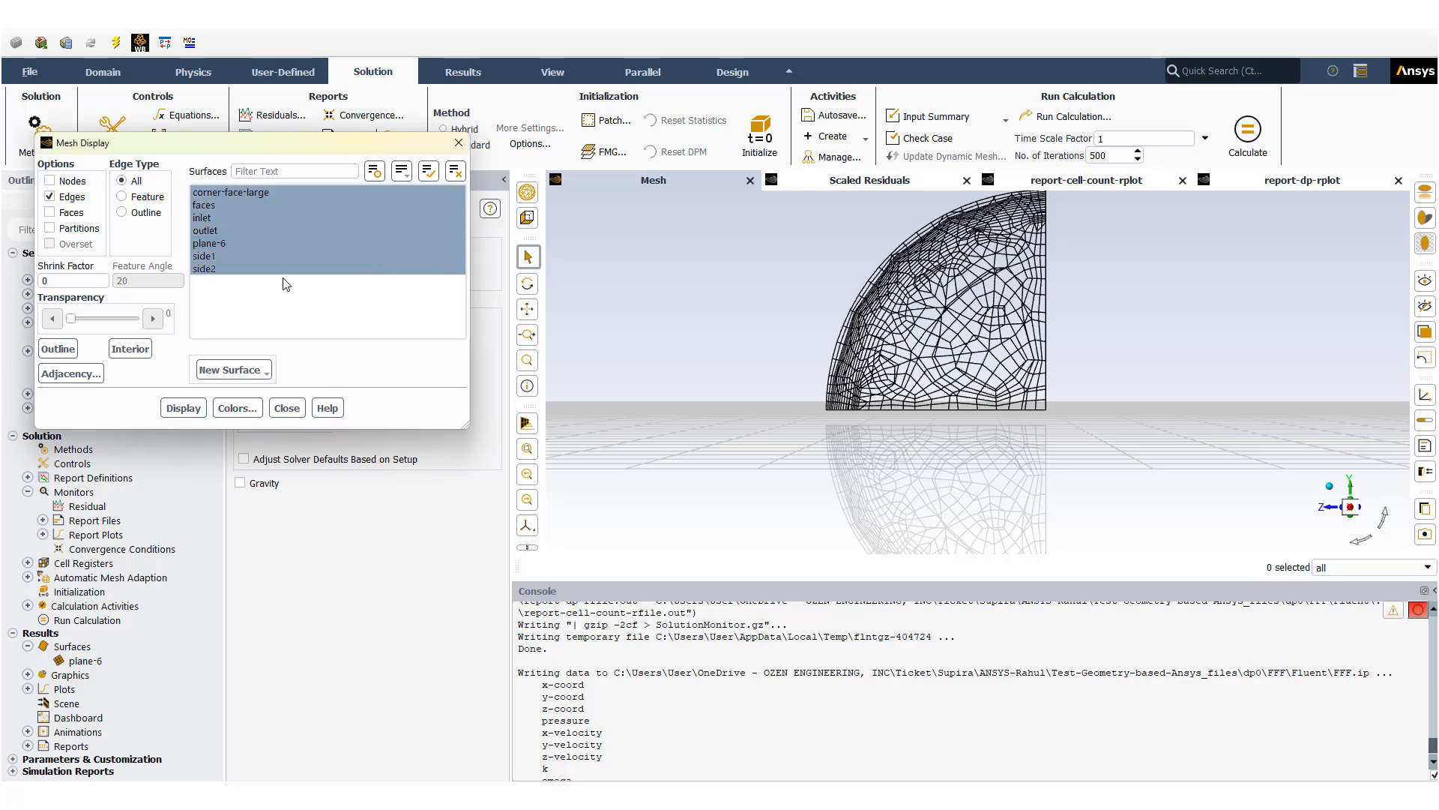
left_click(186, 409)
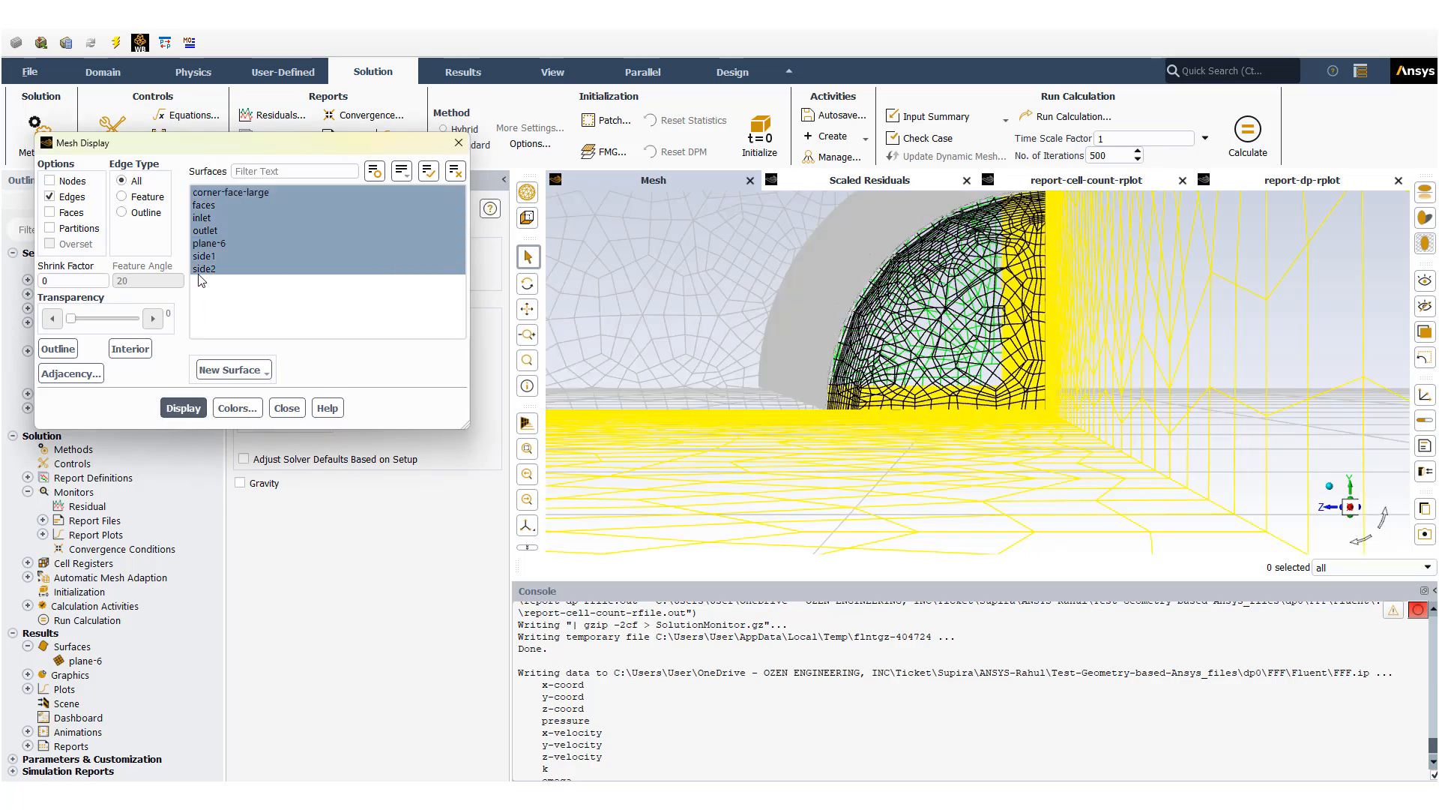
left_click(50, 212)
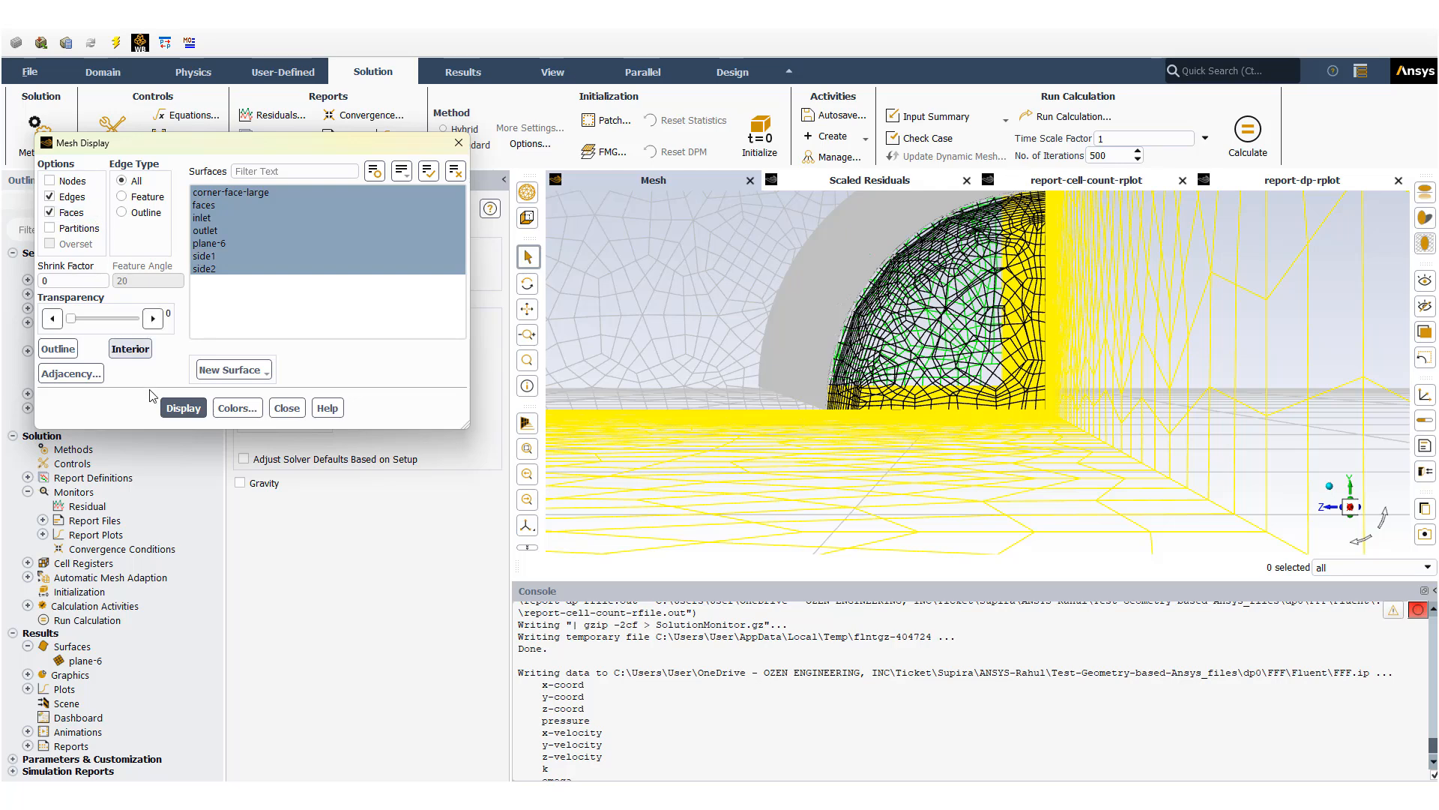
left_click(184, 407)
left_click(267, 242)
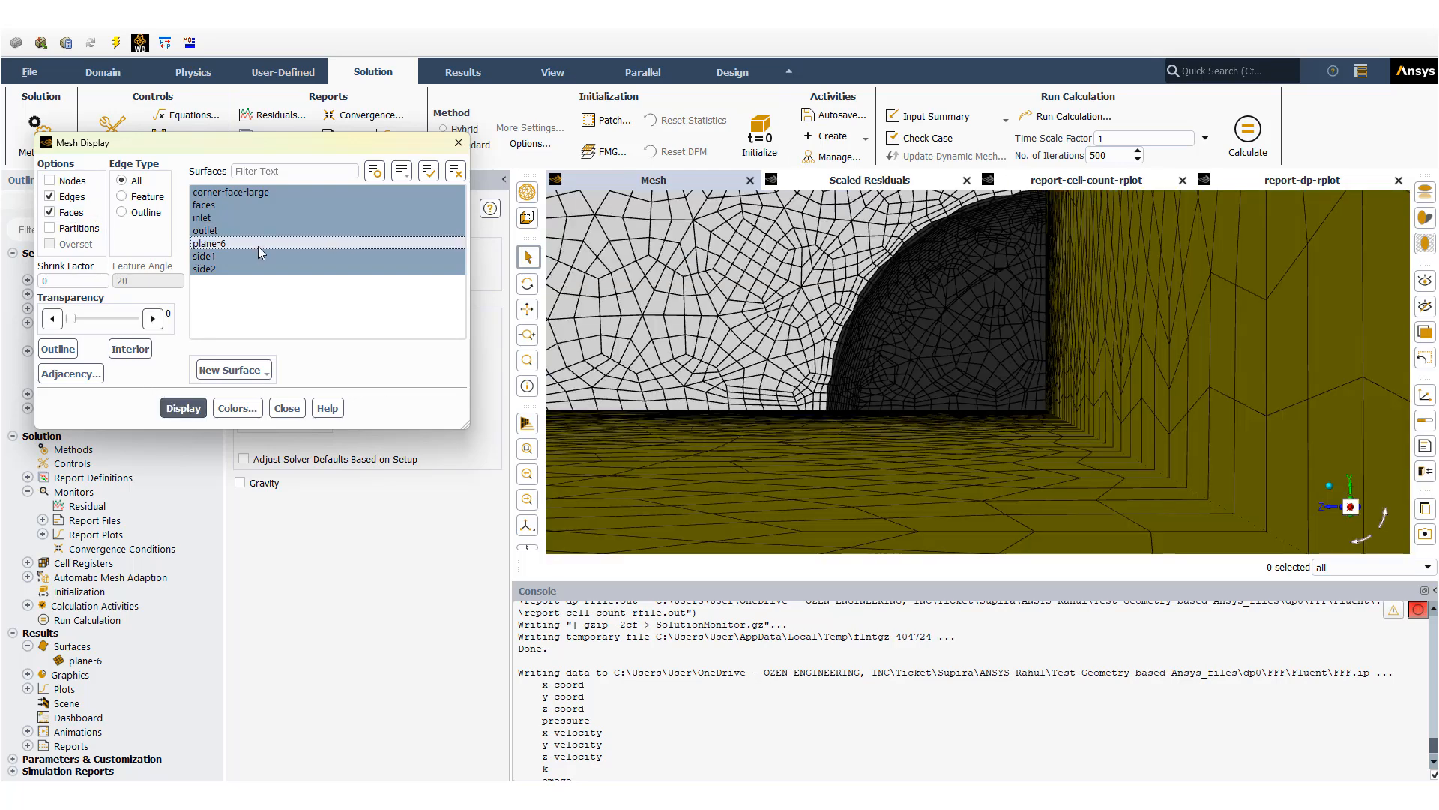
left_click(184, 408)
Step: Examine the adapted surface mesh at the junction where the narrow section meets the wide cylindrical section
scroll(977, 350, "down", 10)
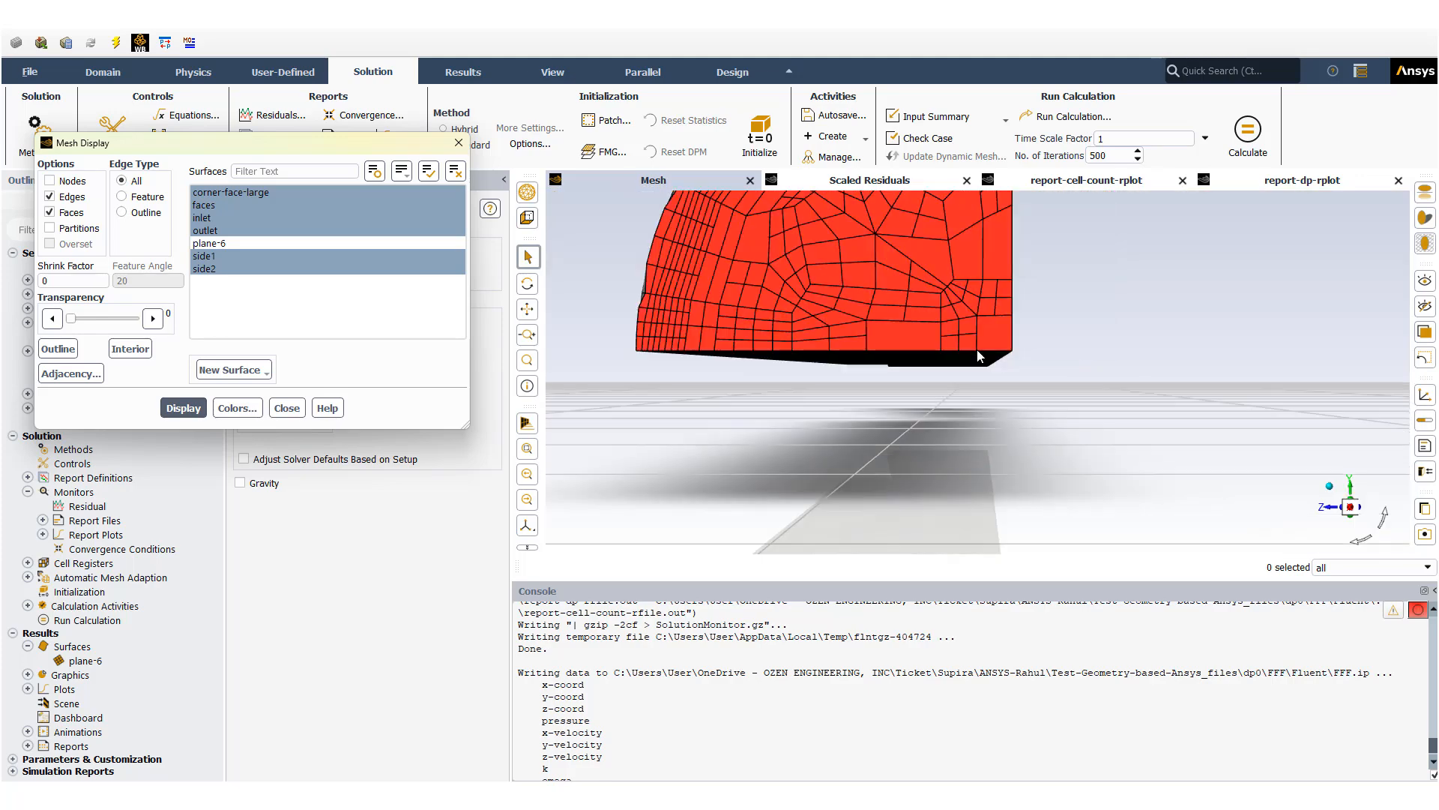
middle_click_drag(978, 349, 910, 375)
left_click_drag(911, 381, 1069, 344)
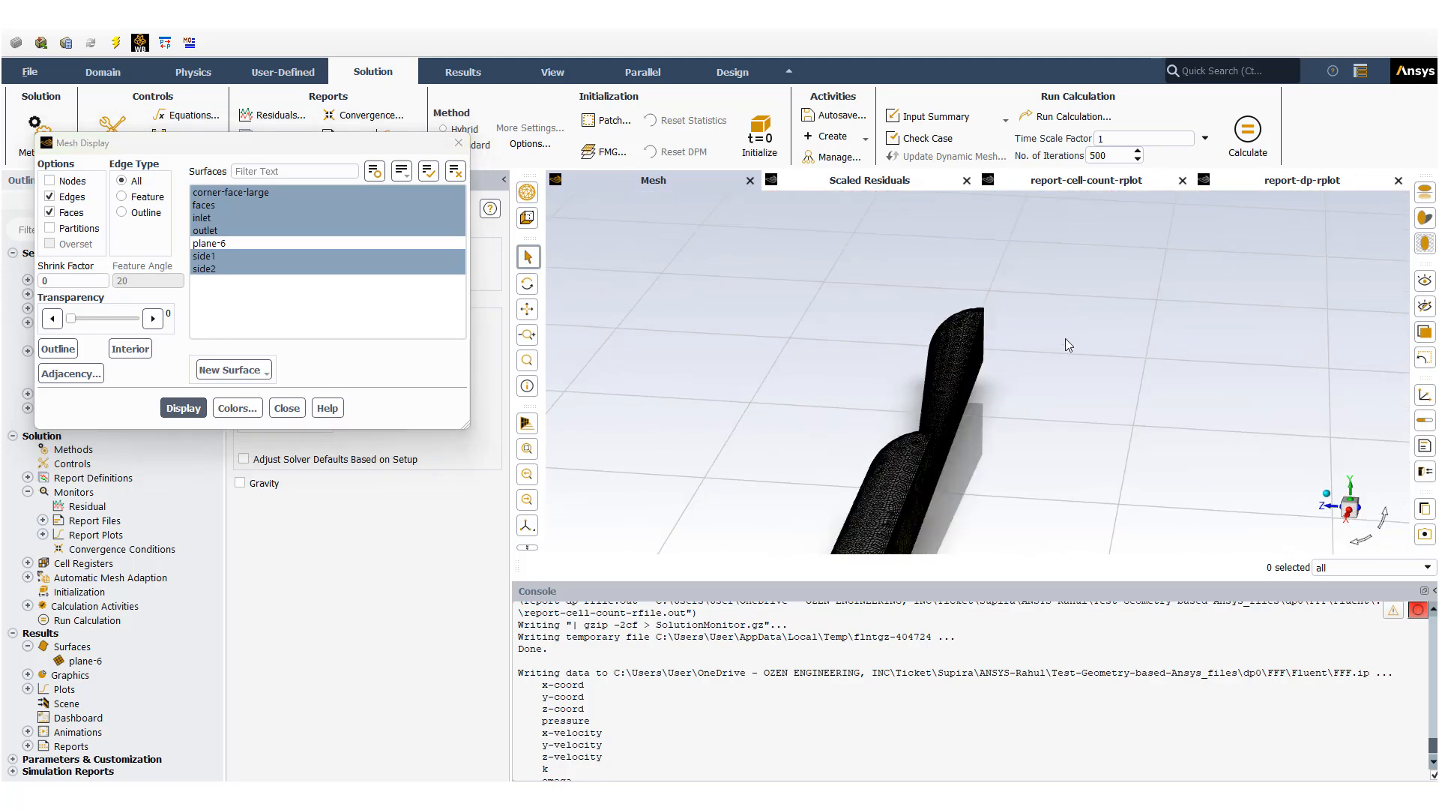
left_click_drag(832, 443, 1060, 484)
scroll(1204, 323, "up", 8)
scroll(1204, 322, "up", 3)
scroll(1060, 485, "up", 5)
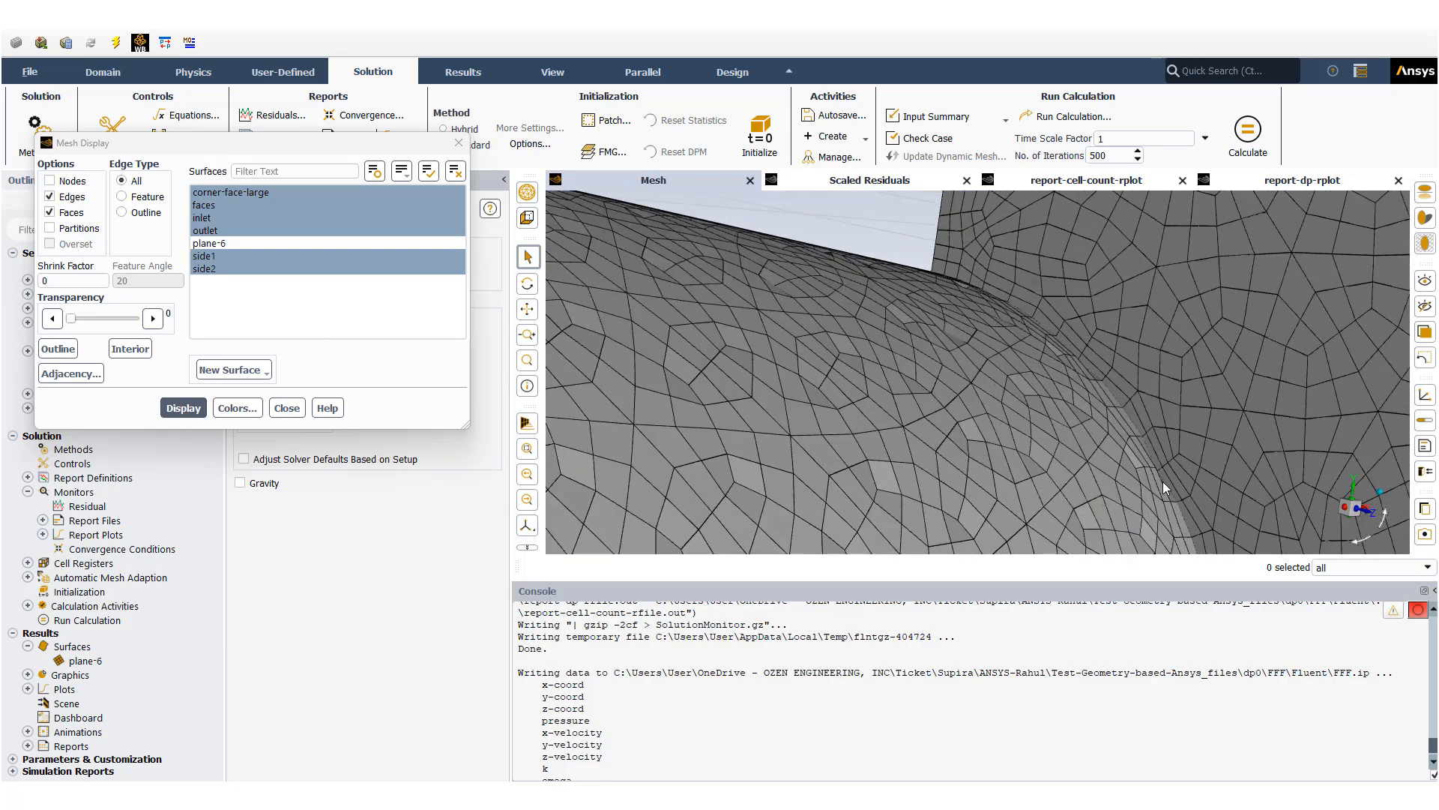
scroll(1153, 473, "down", 5)
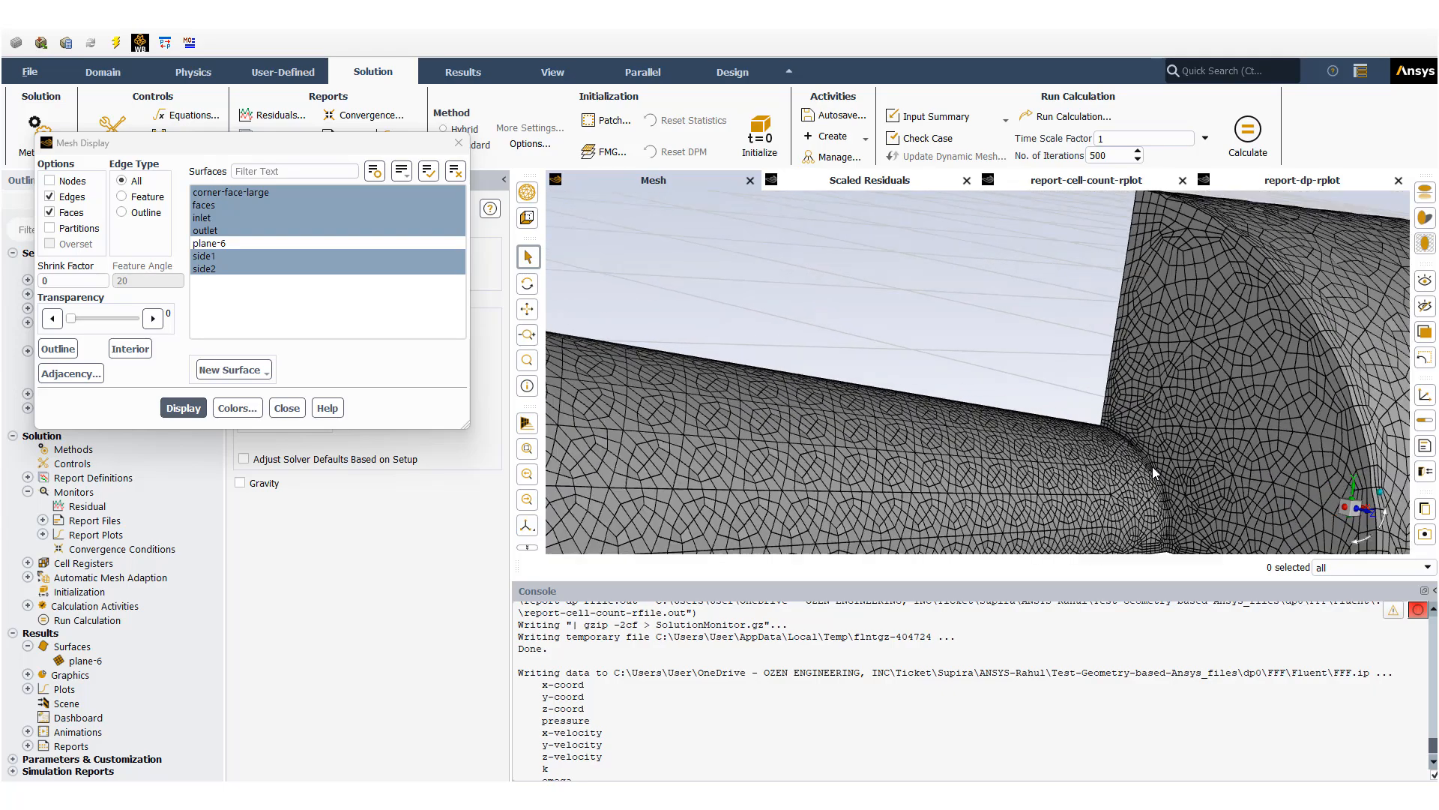
scroll(1152, 466, "up", 2)
scroll(1153, 466, "up", 1)
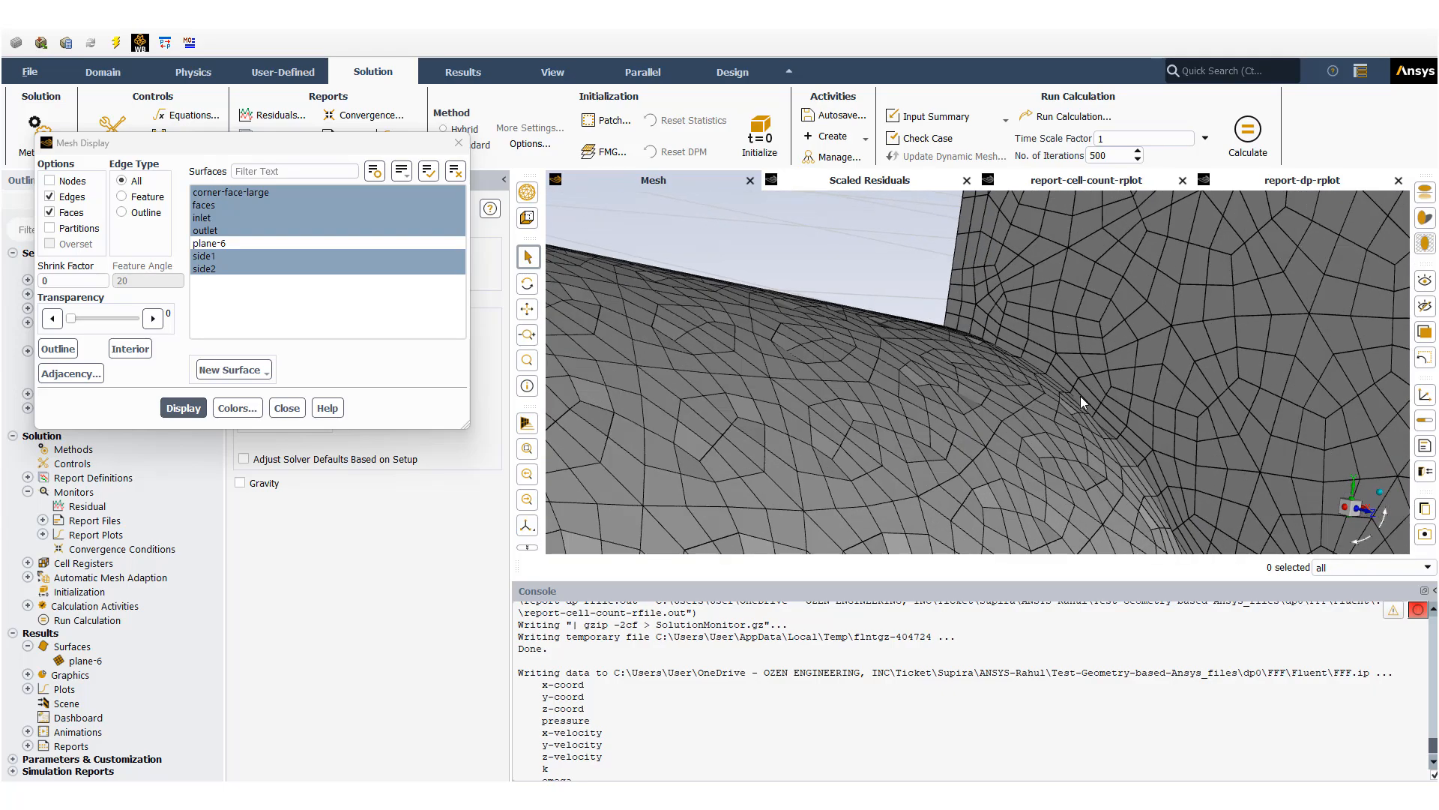
mouse_move(1046, 403)
middle_mouse_down()
mouse_move(1045, 453)
mouse_move(1050, 422)
middle_mouse_up()
scroll(1055, 403, "down", 4)
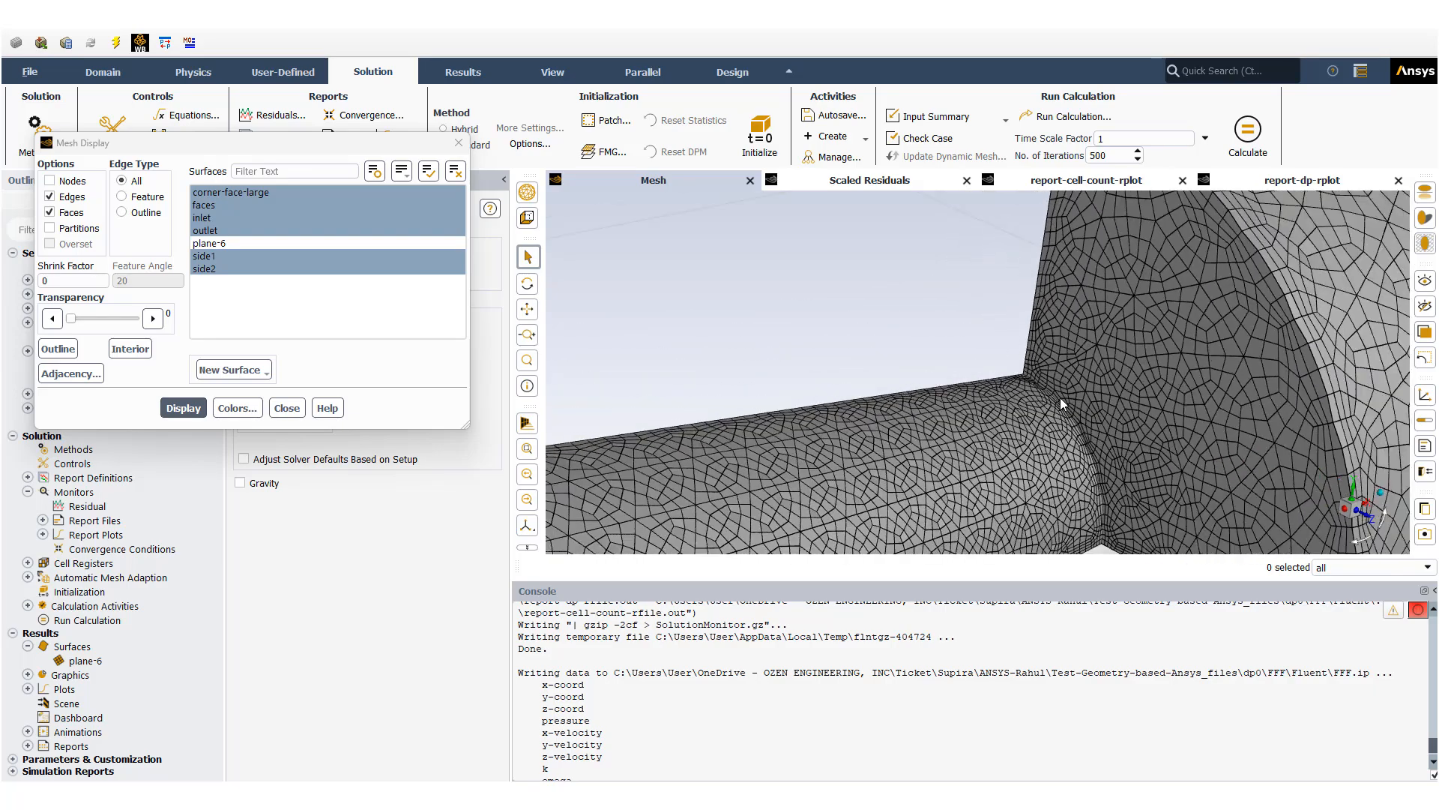
Step: Examine the surface mesh along the outer curved edge of the wide section's step face
scroll(1186, 248, "up", 3)
scroll(1186, 247, "up", 5)
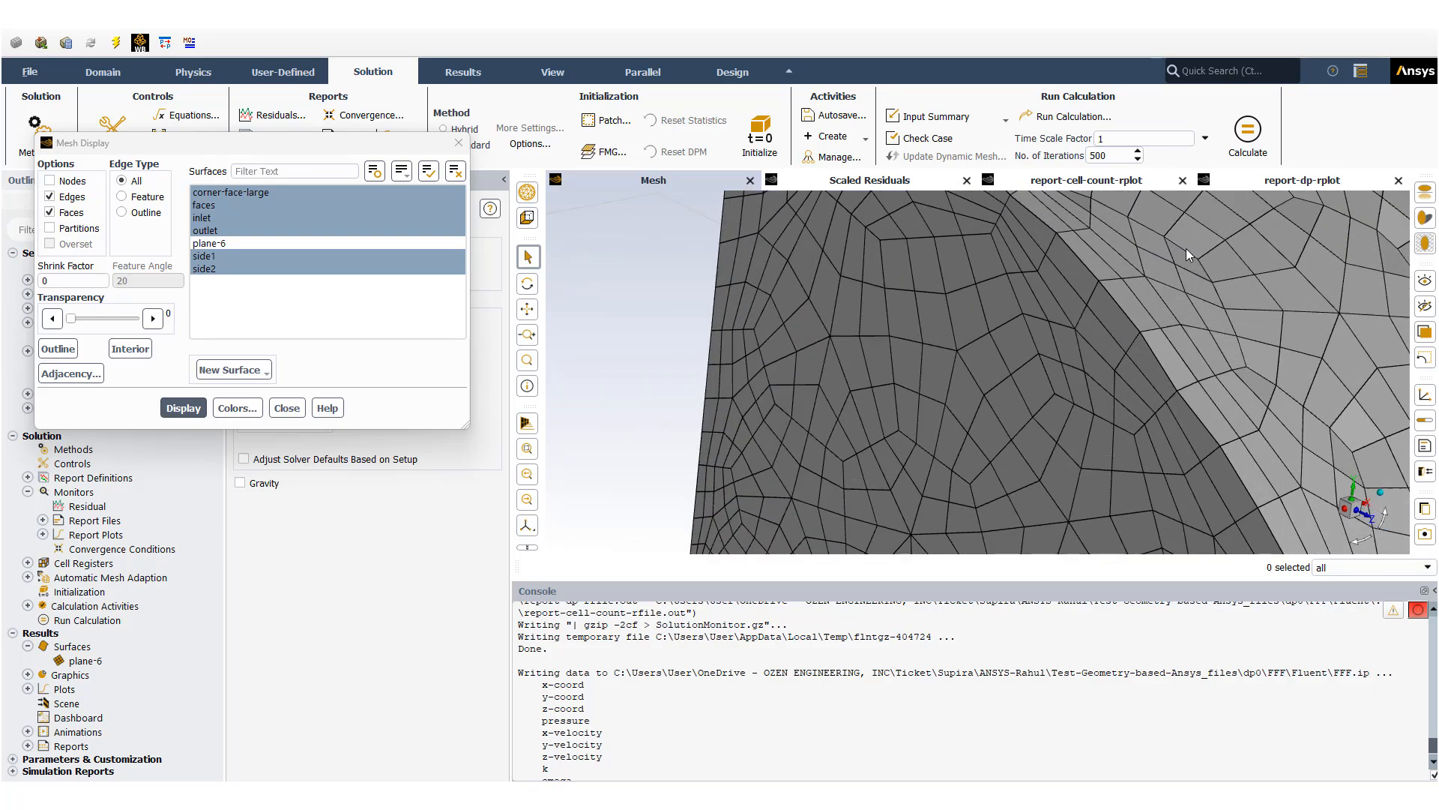
scroll(1150, 327, "down", 6)
scroll(1150, 327, "down", 4)
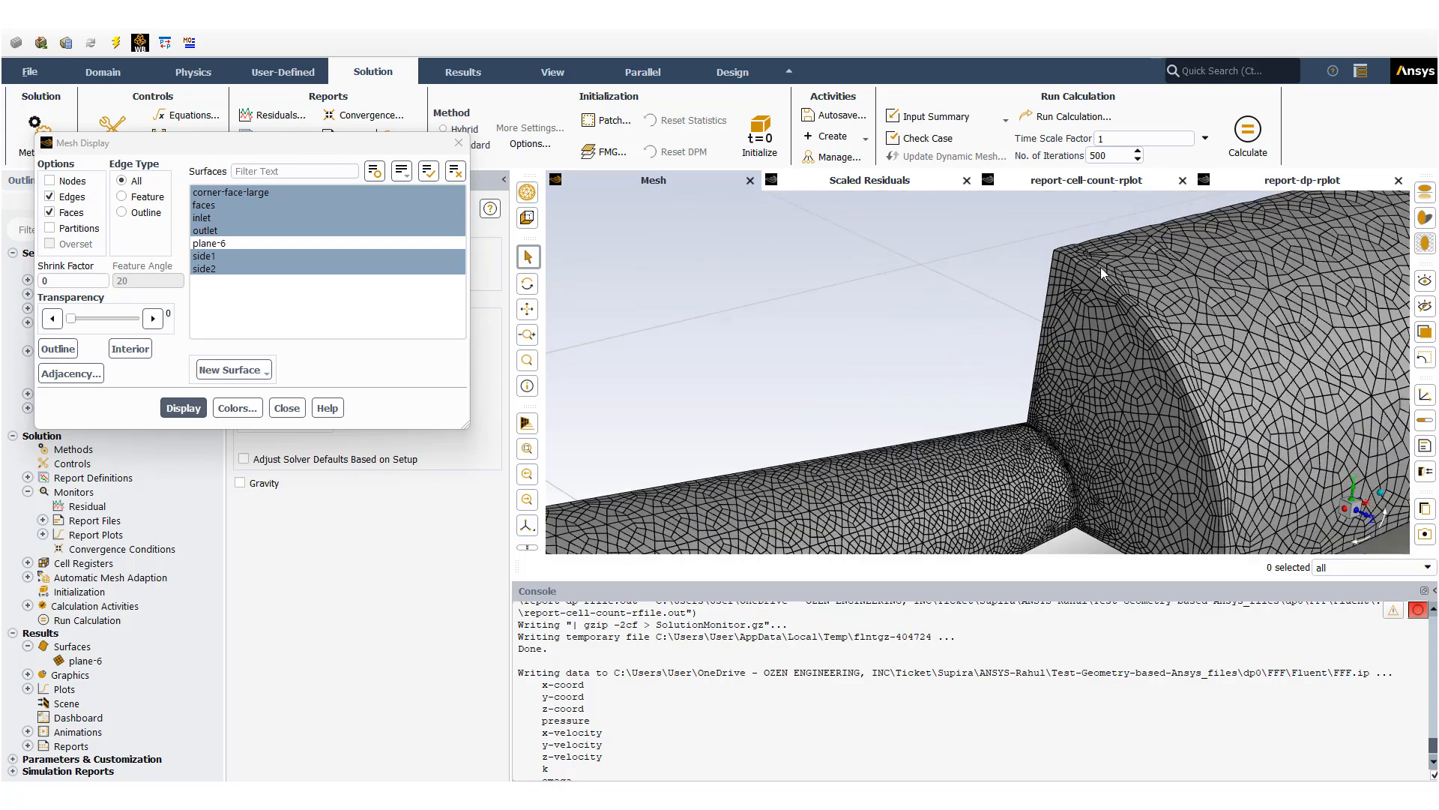
scroll(1062, 254, "up", 6)
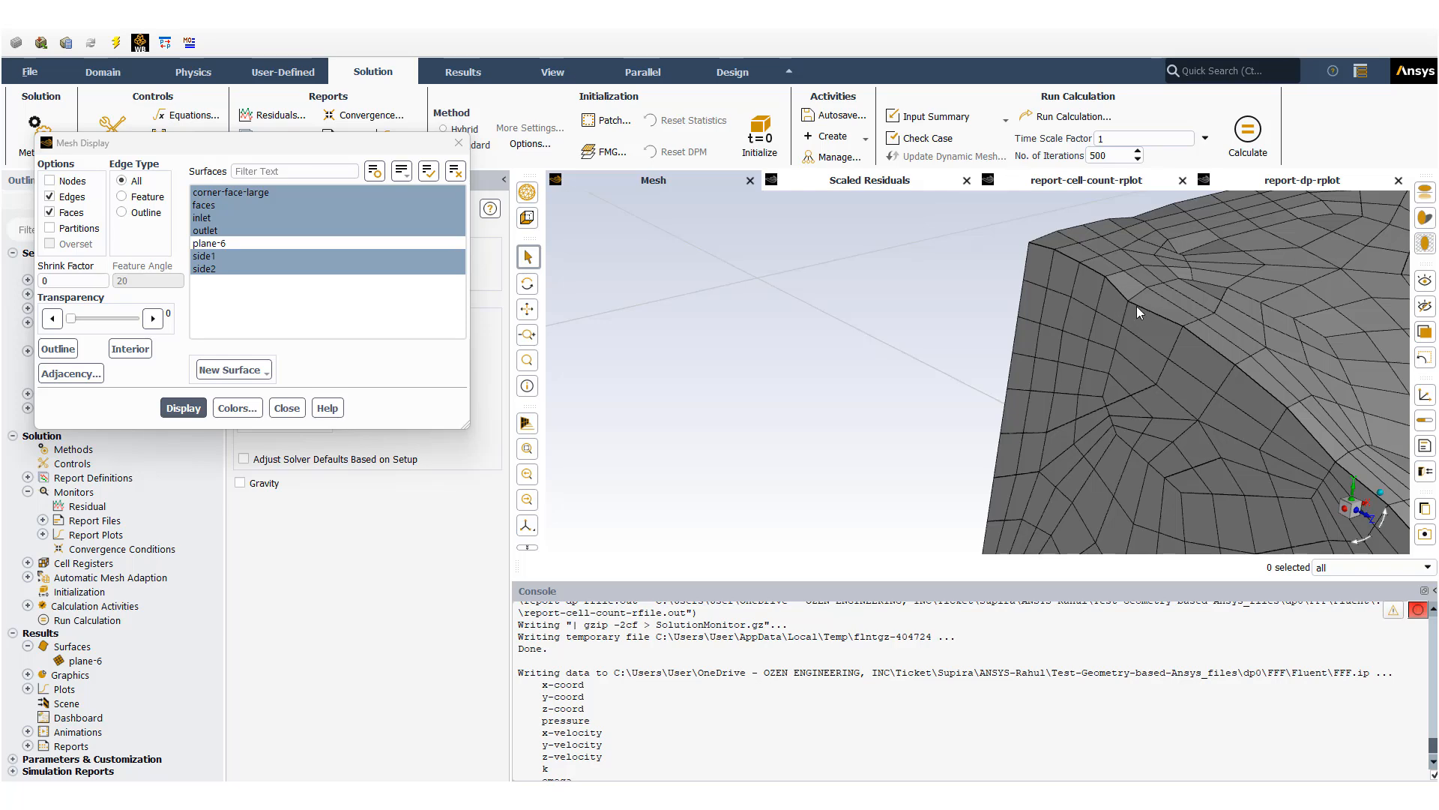
scroll(1136, 305, "down", 6)
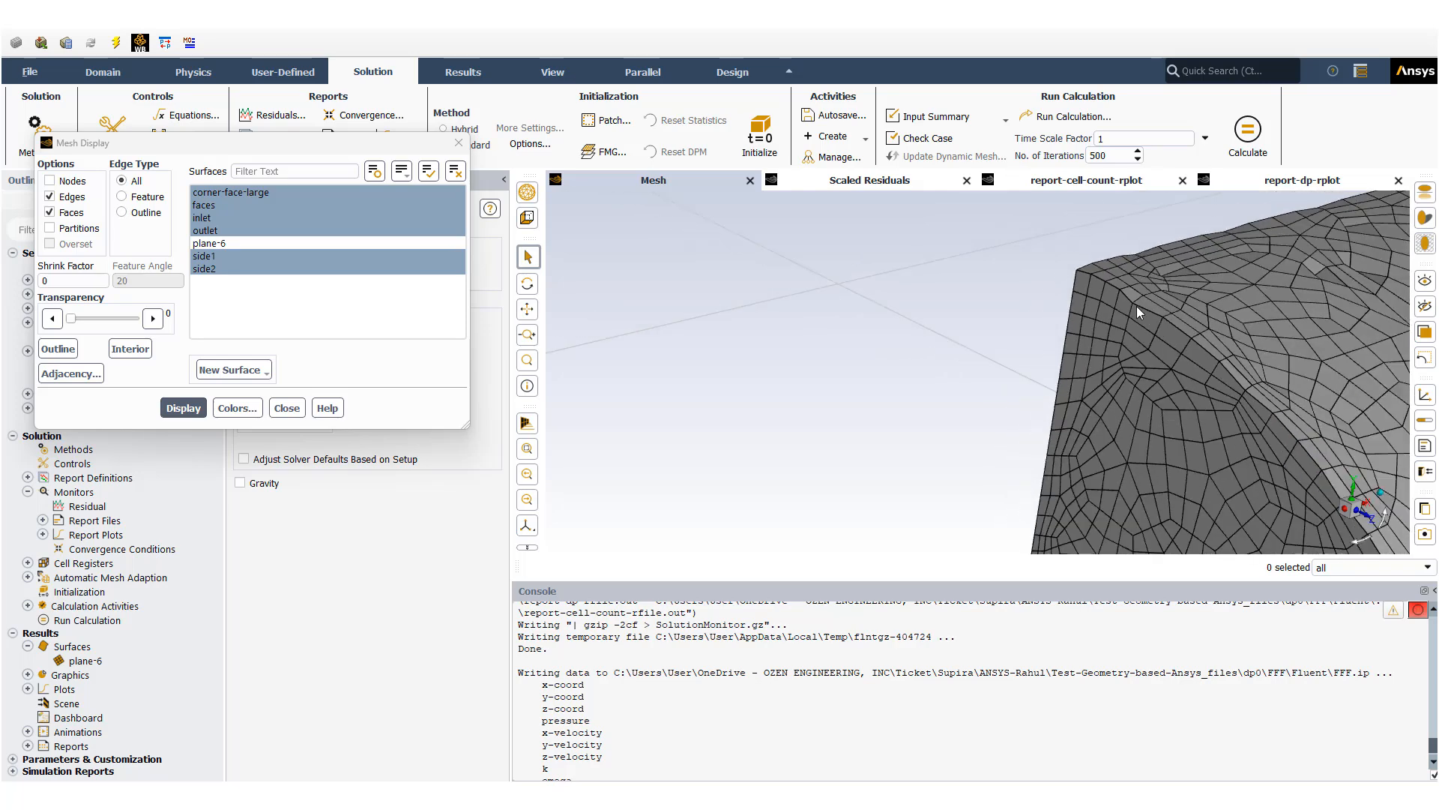
scroll(1137, 306, "down", 5)
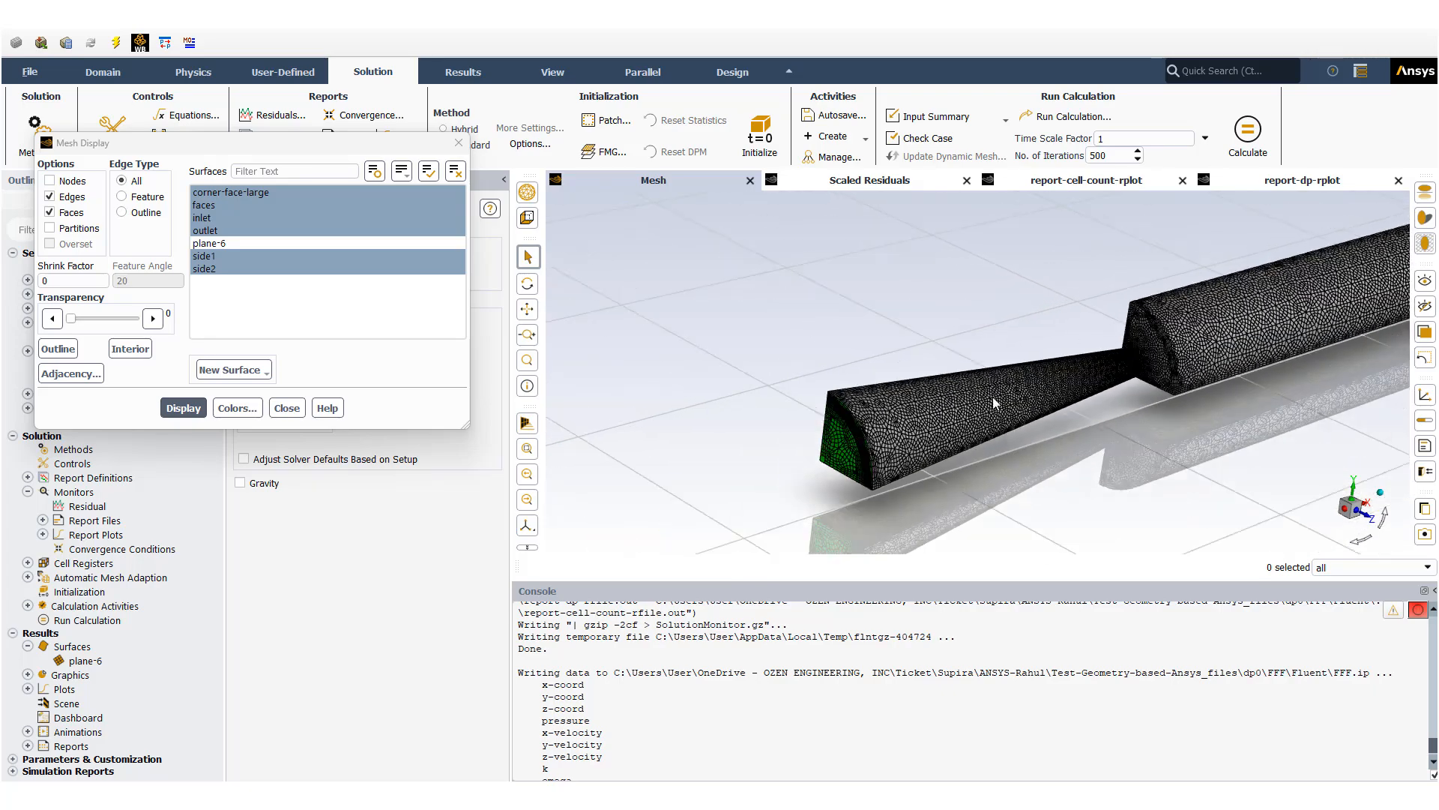
Step: Examine the green end face's mesh along its curved edge, at an angle up close and face-on along the X axis
scroll(842, 429, "up", 8)
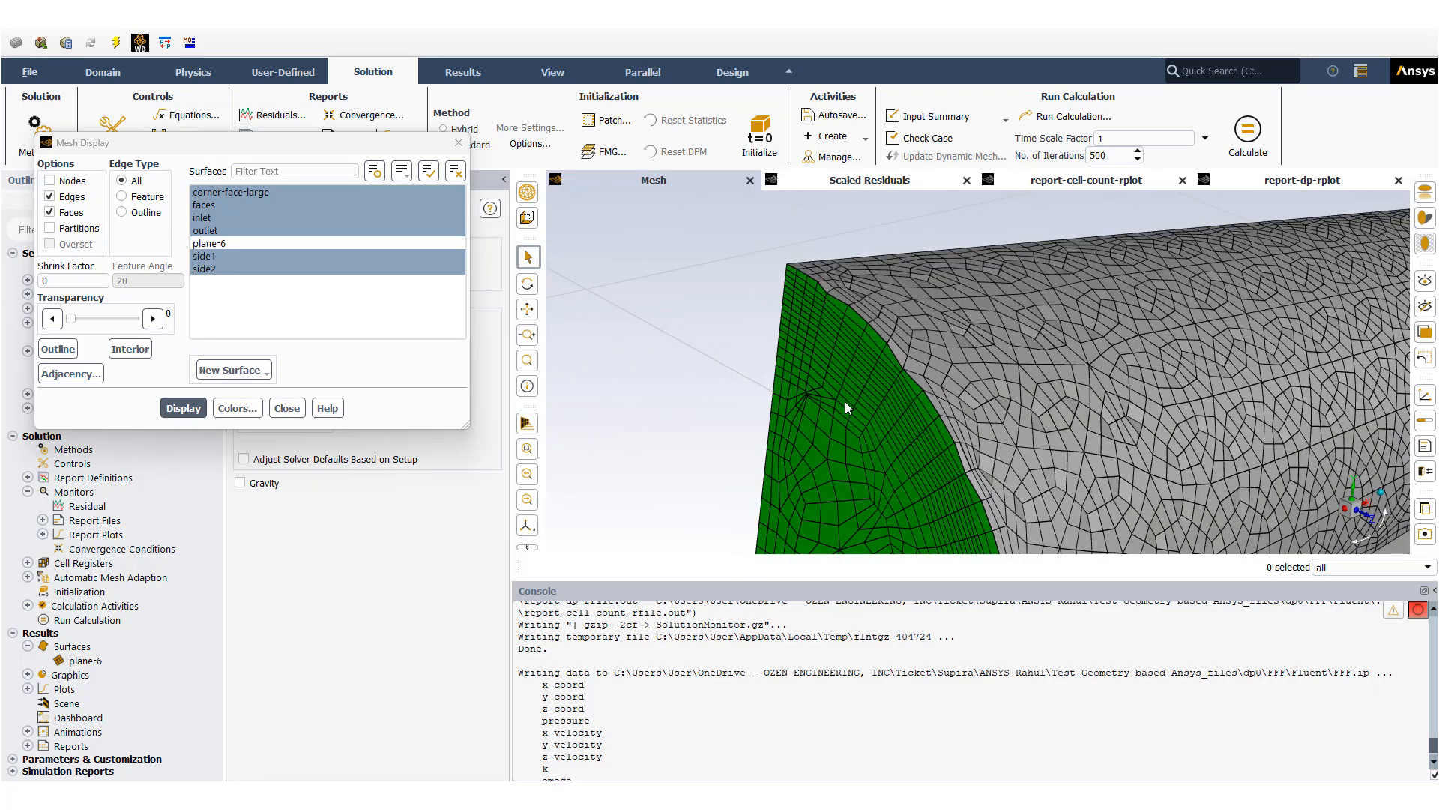
left_click_drag(853, 391, 1065, 357)
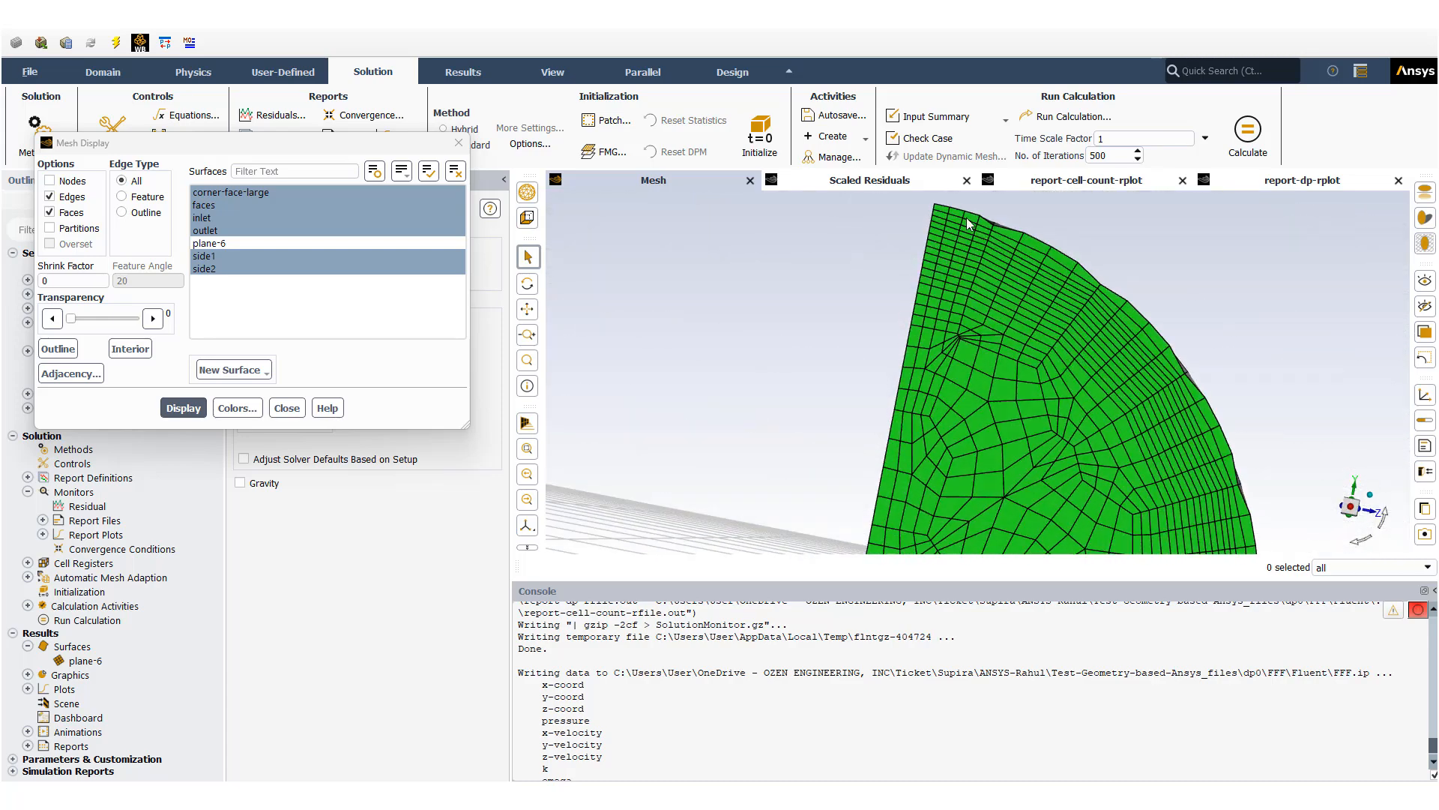
scroll(968, 219, "up", 3)
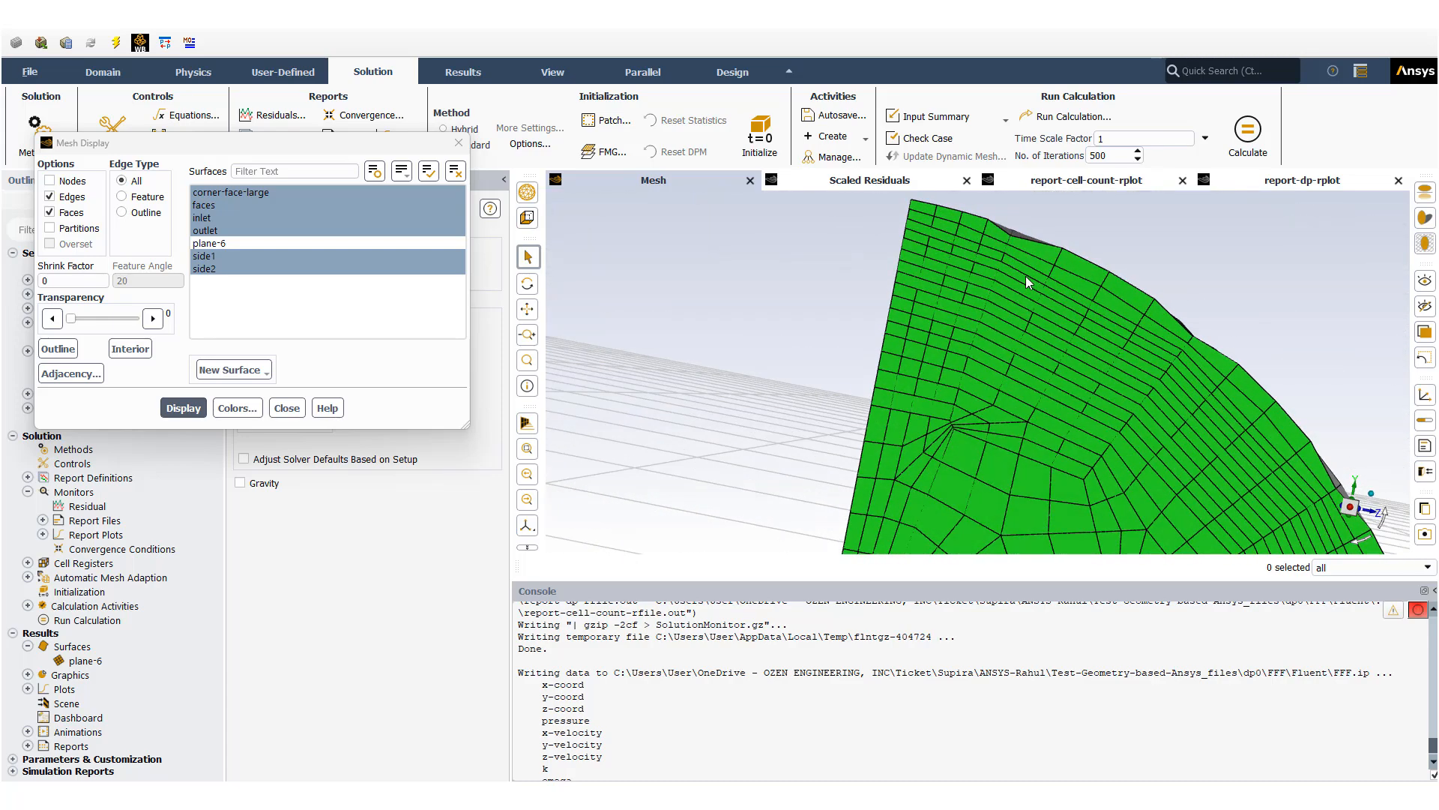
scroll(1005, 237, "up", 2)
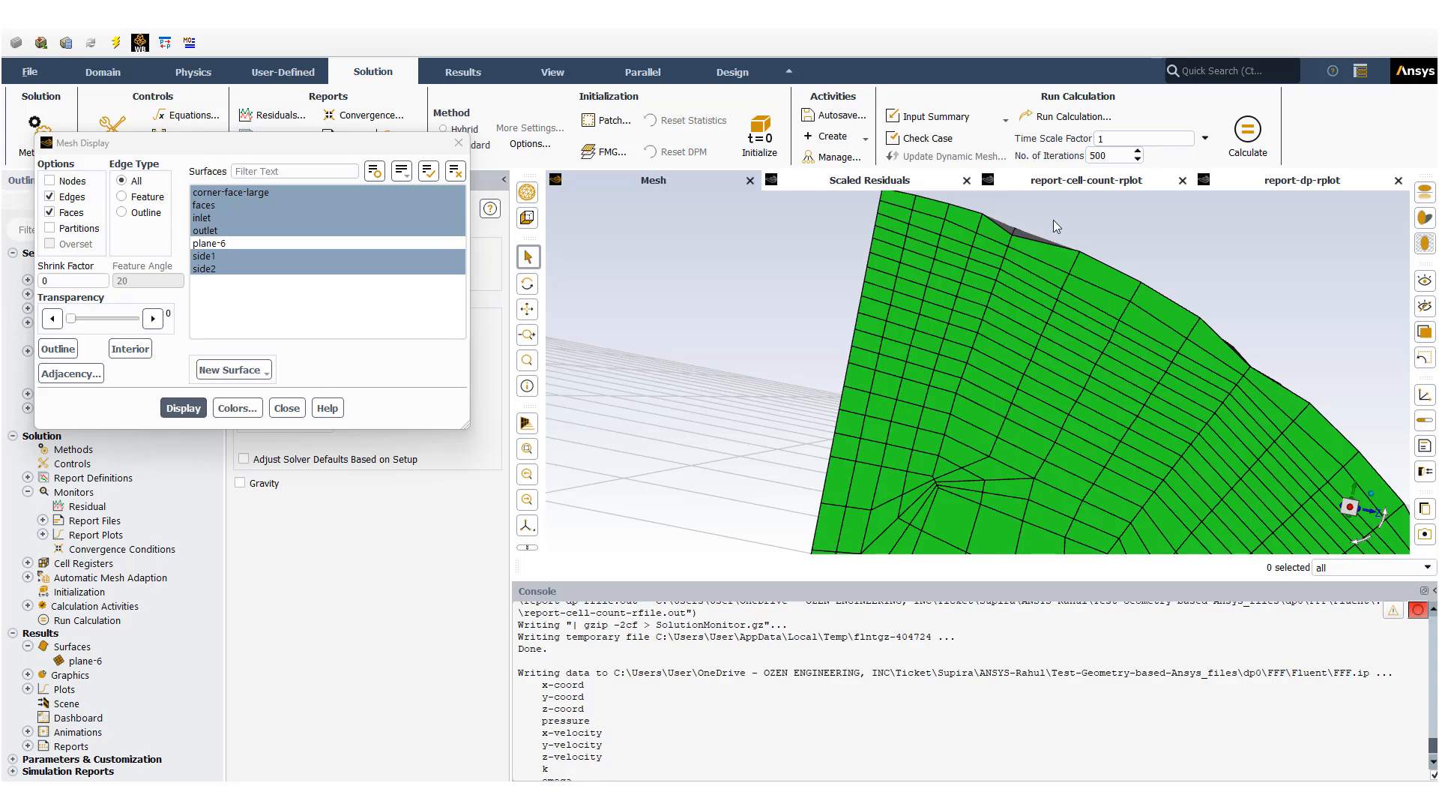
middle_click_drag(1053, 216, 982, 258)
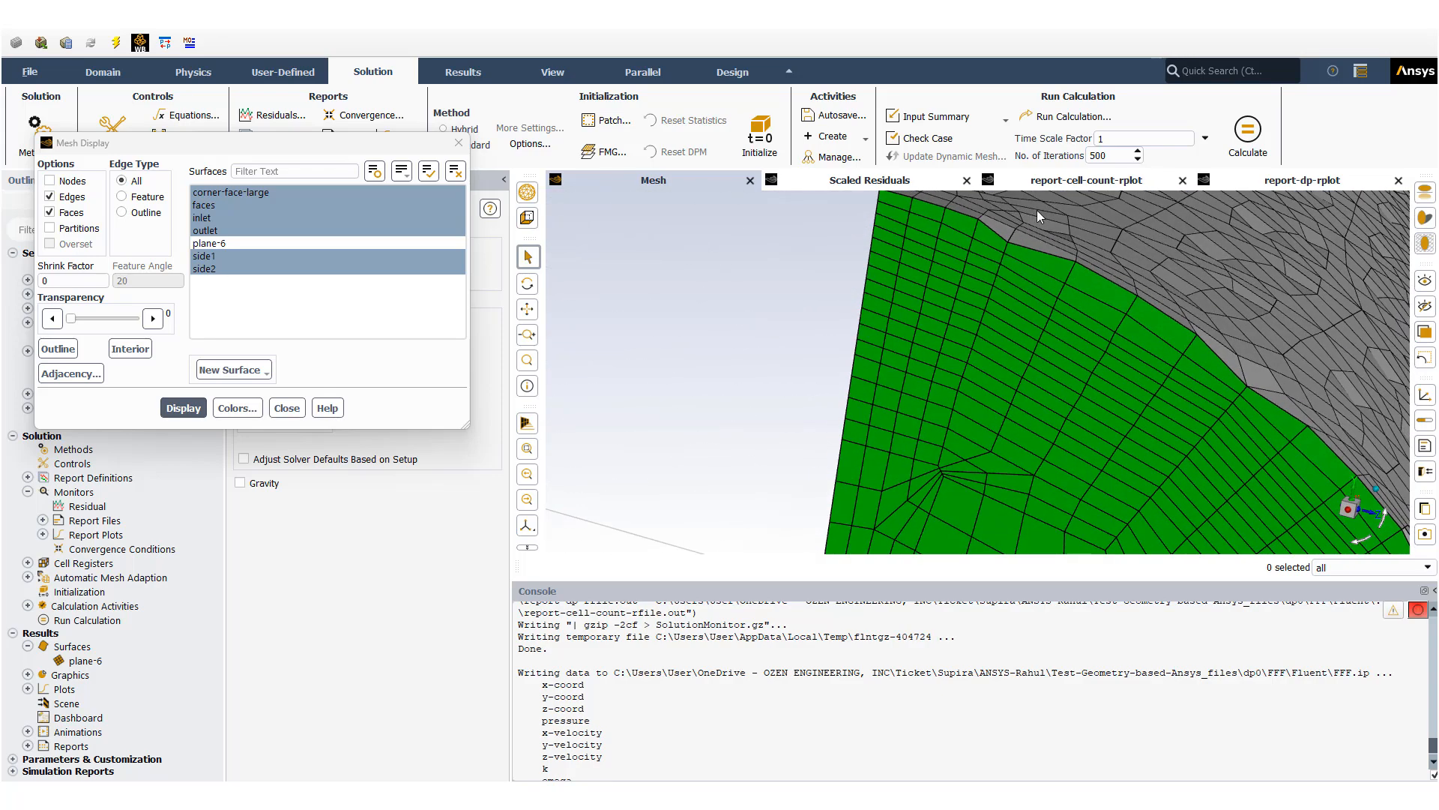
middle_click_drag(1036, 210, 997, 247)
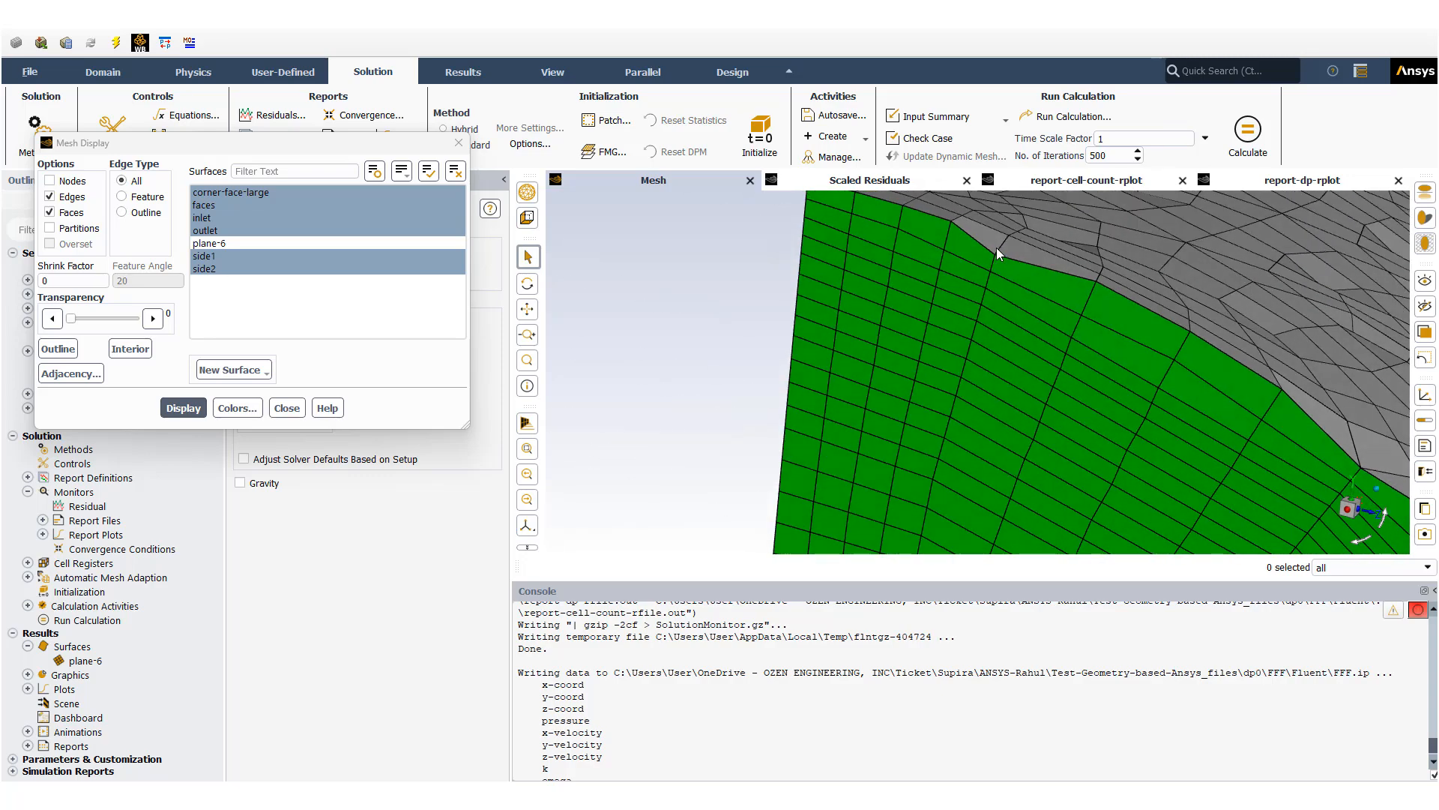
scroll(1128, 389, "down", 5)
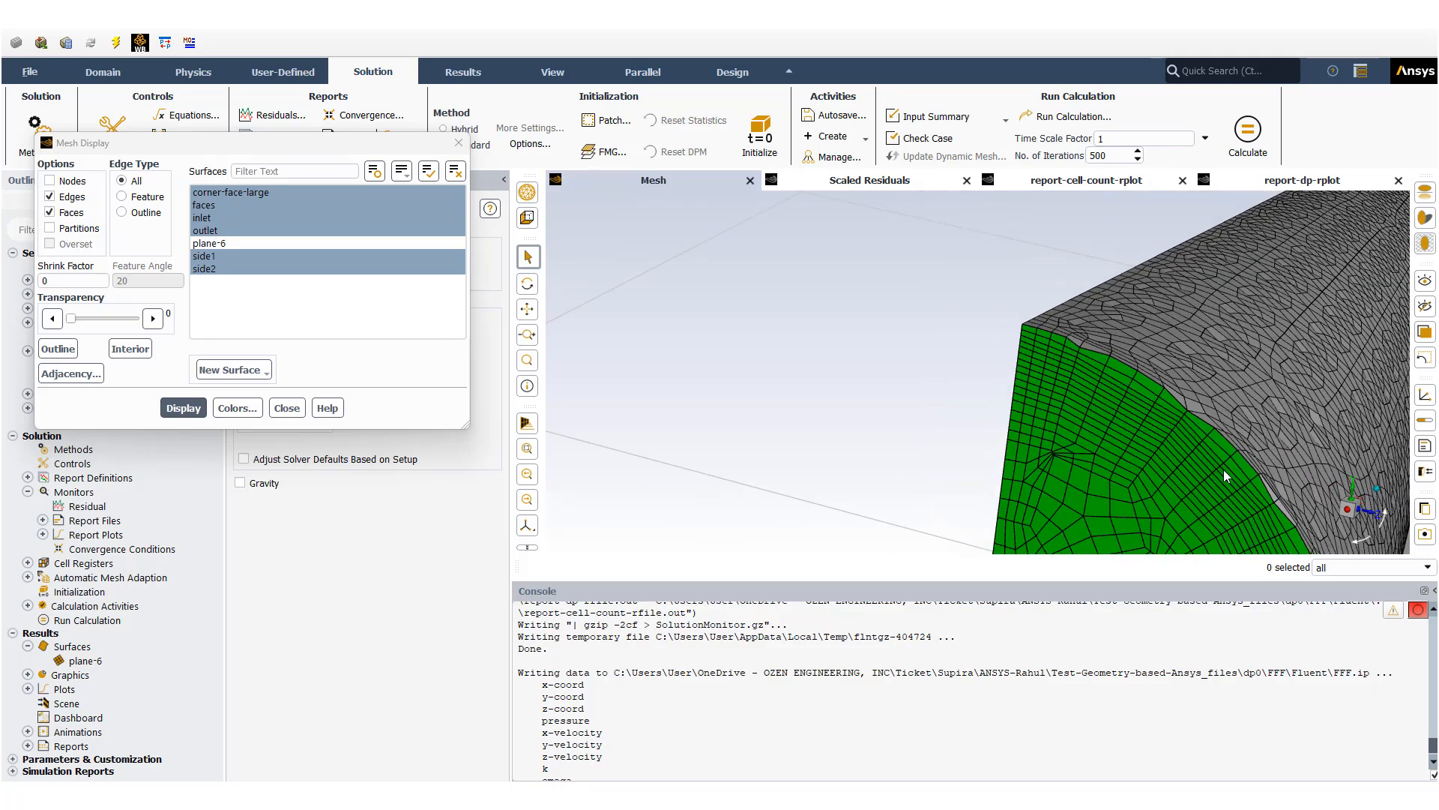
scroll(1224, 470, "up", 1)
scroll(1267, 519, "up", 3)
scroll(1273, 498, "up", 2)
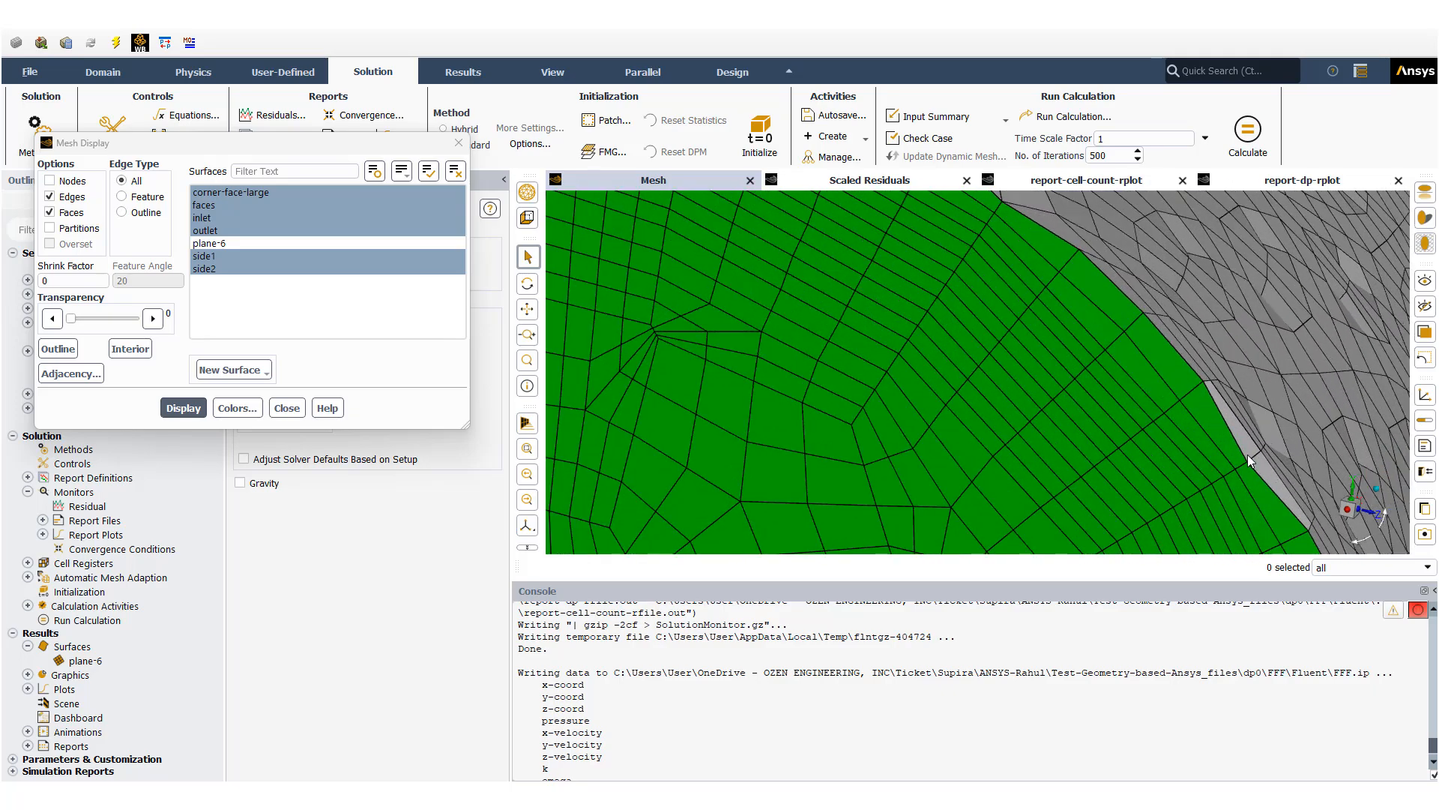
scroll(1266, 470, "down", 4)
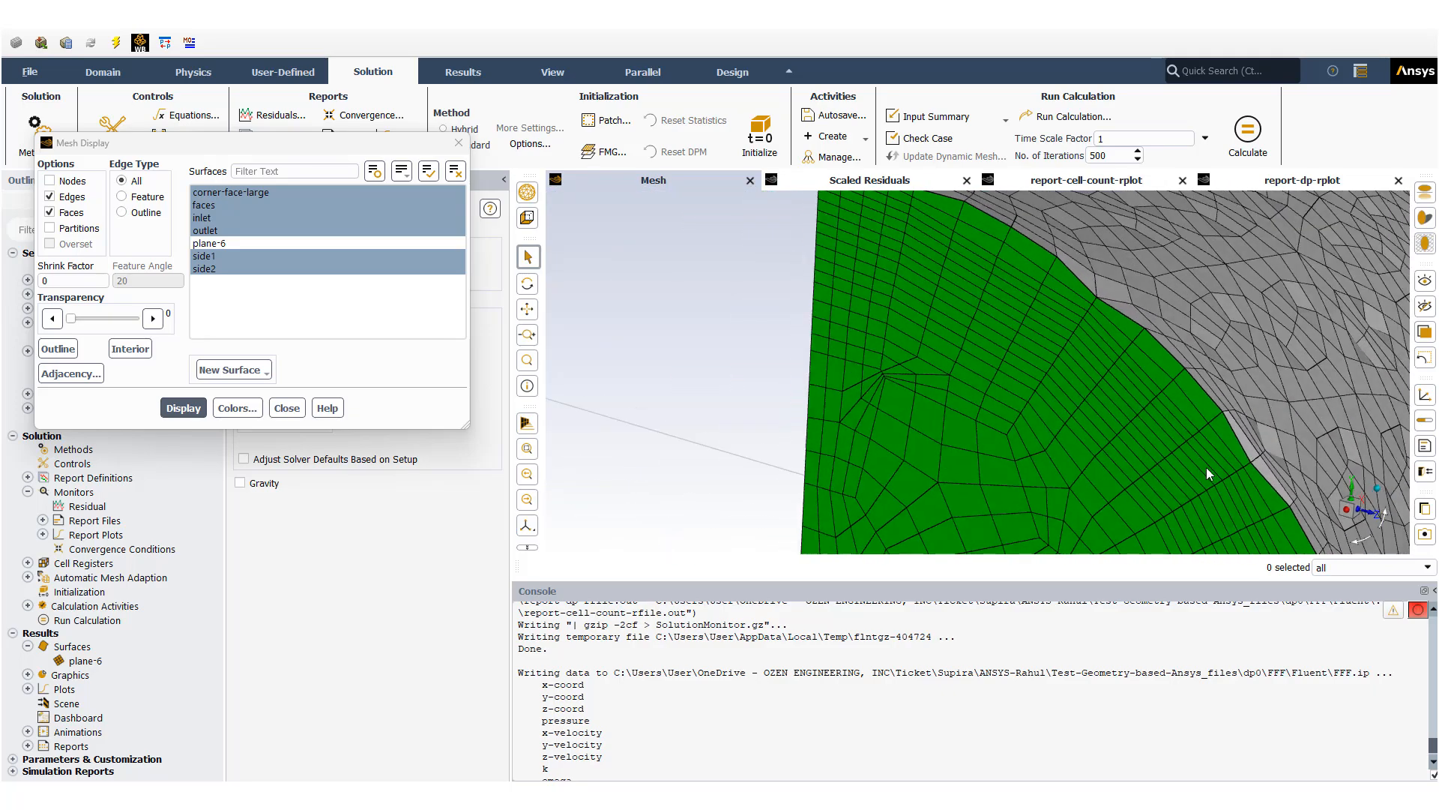
scroll(1211, 469, "up", 2)
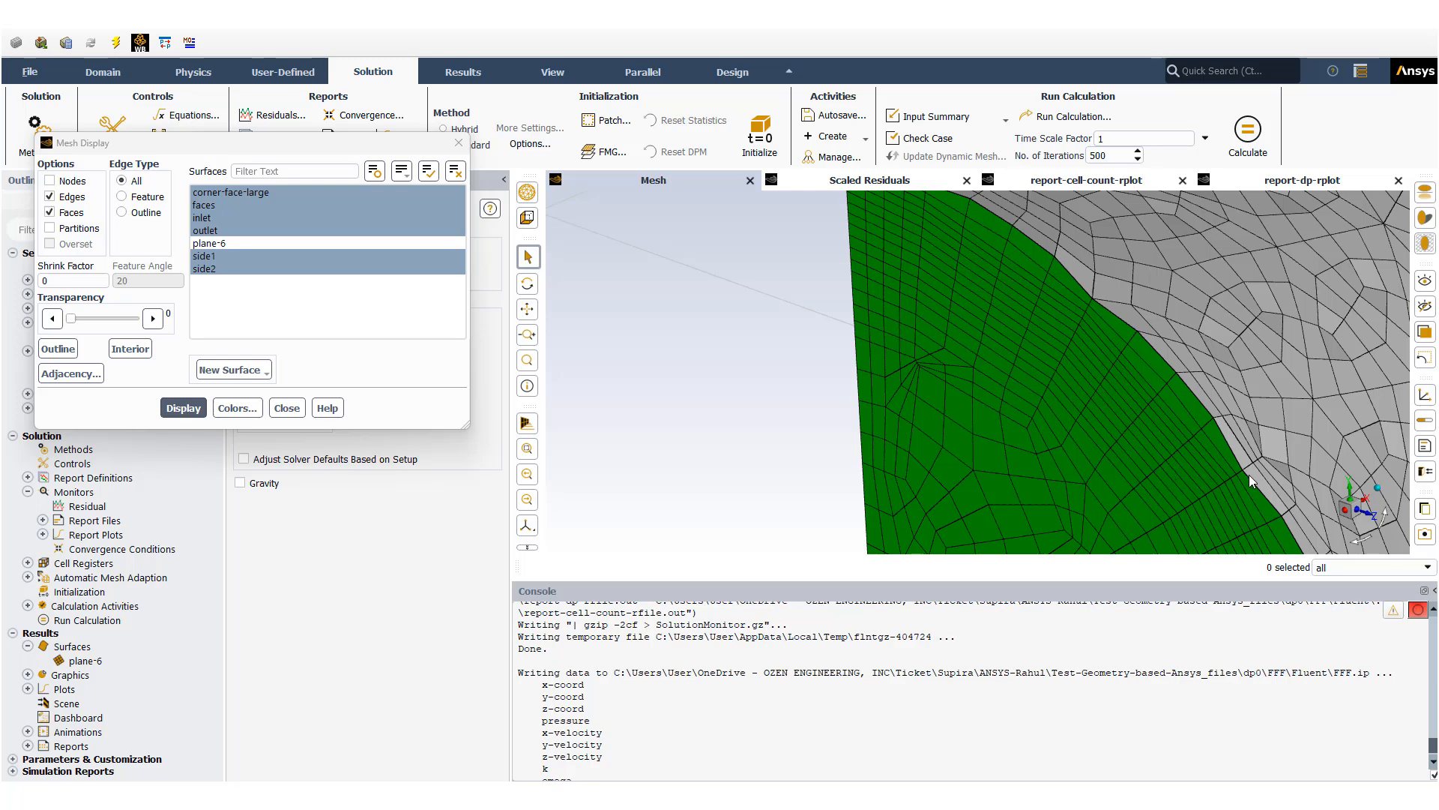
middle_click_drag(1249, 474, 1288, 451)
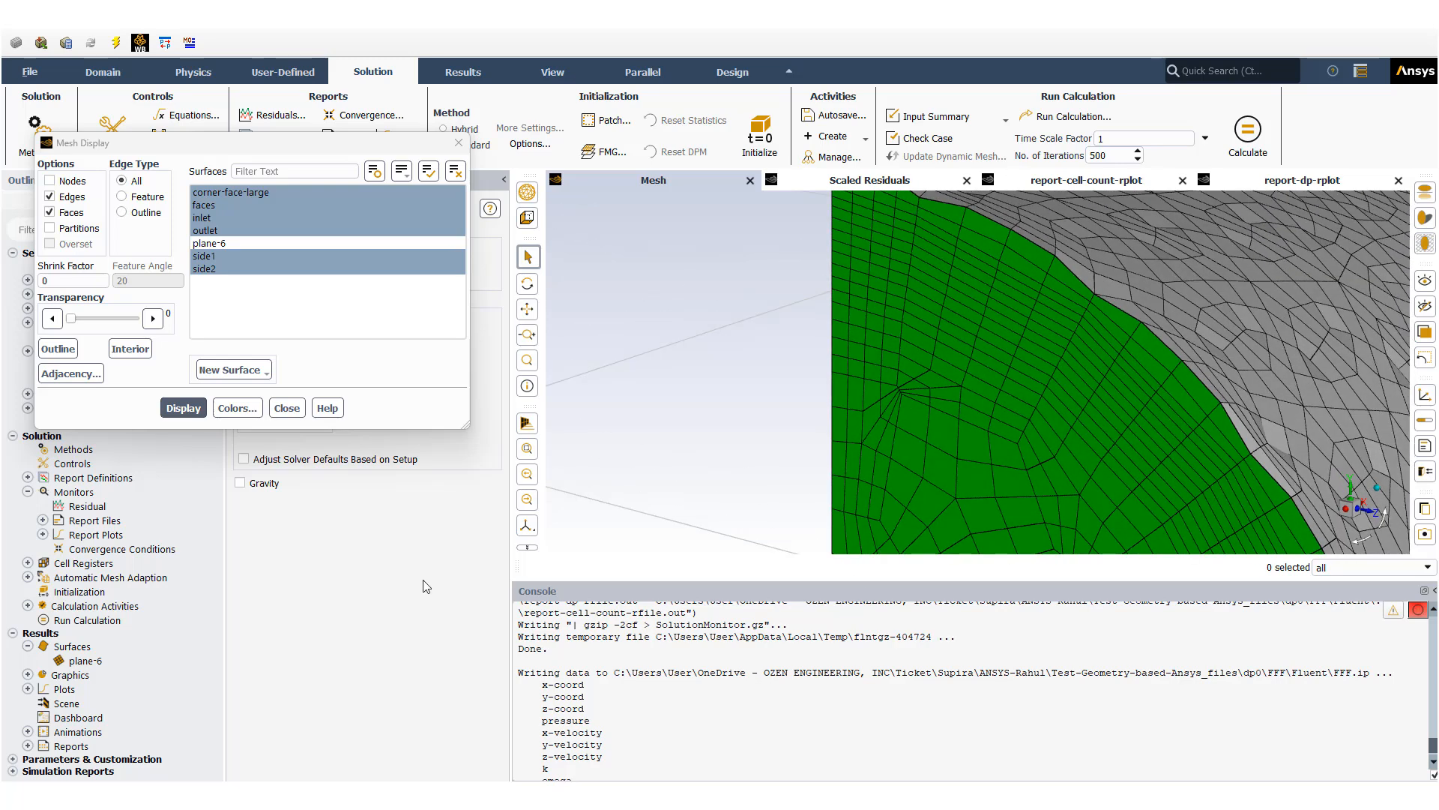
left_click(1345, 510)
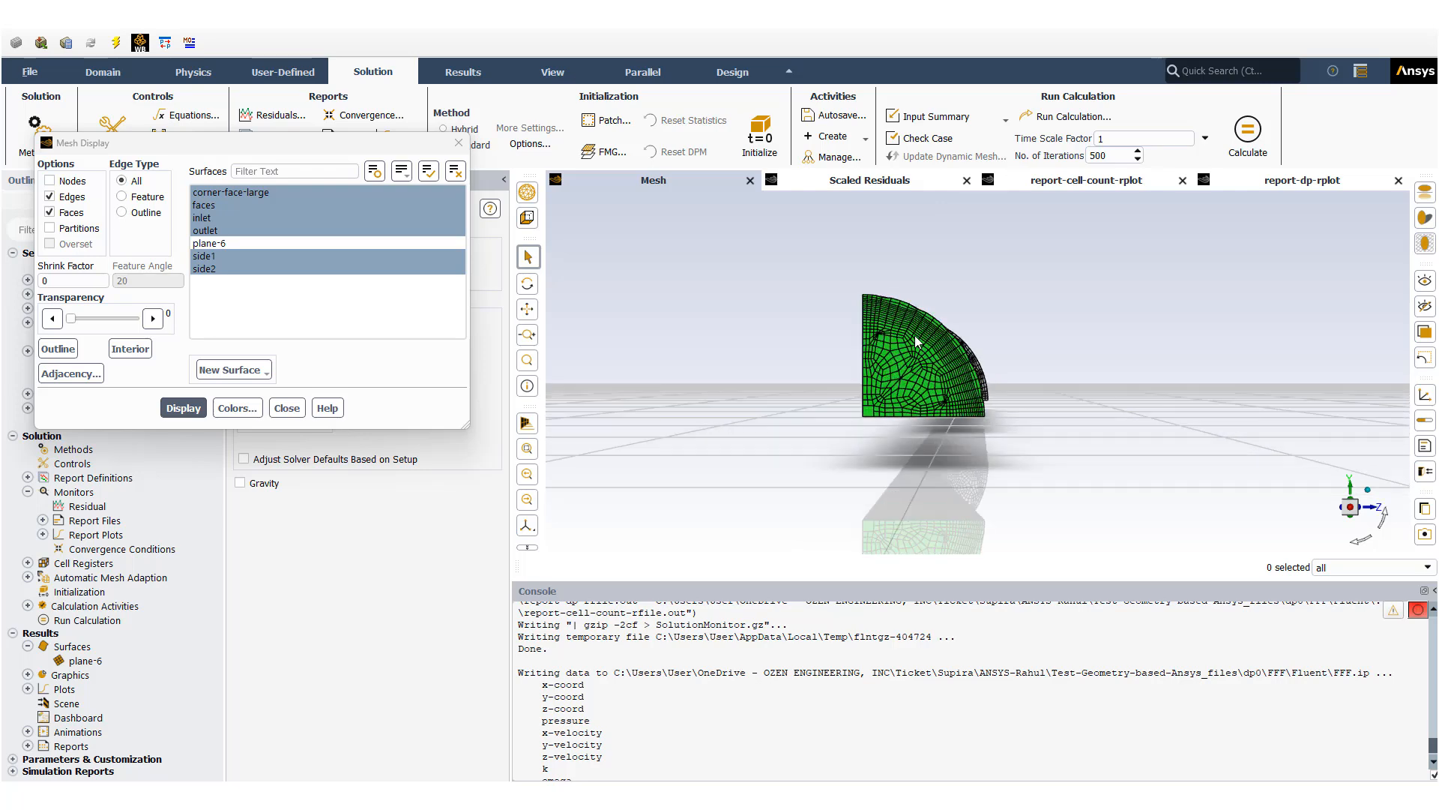
scroll(914, 335, "up", 4)
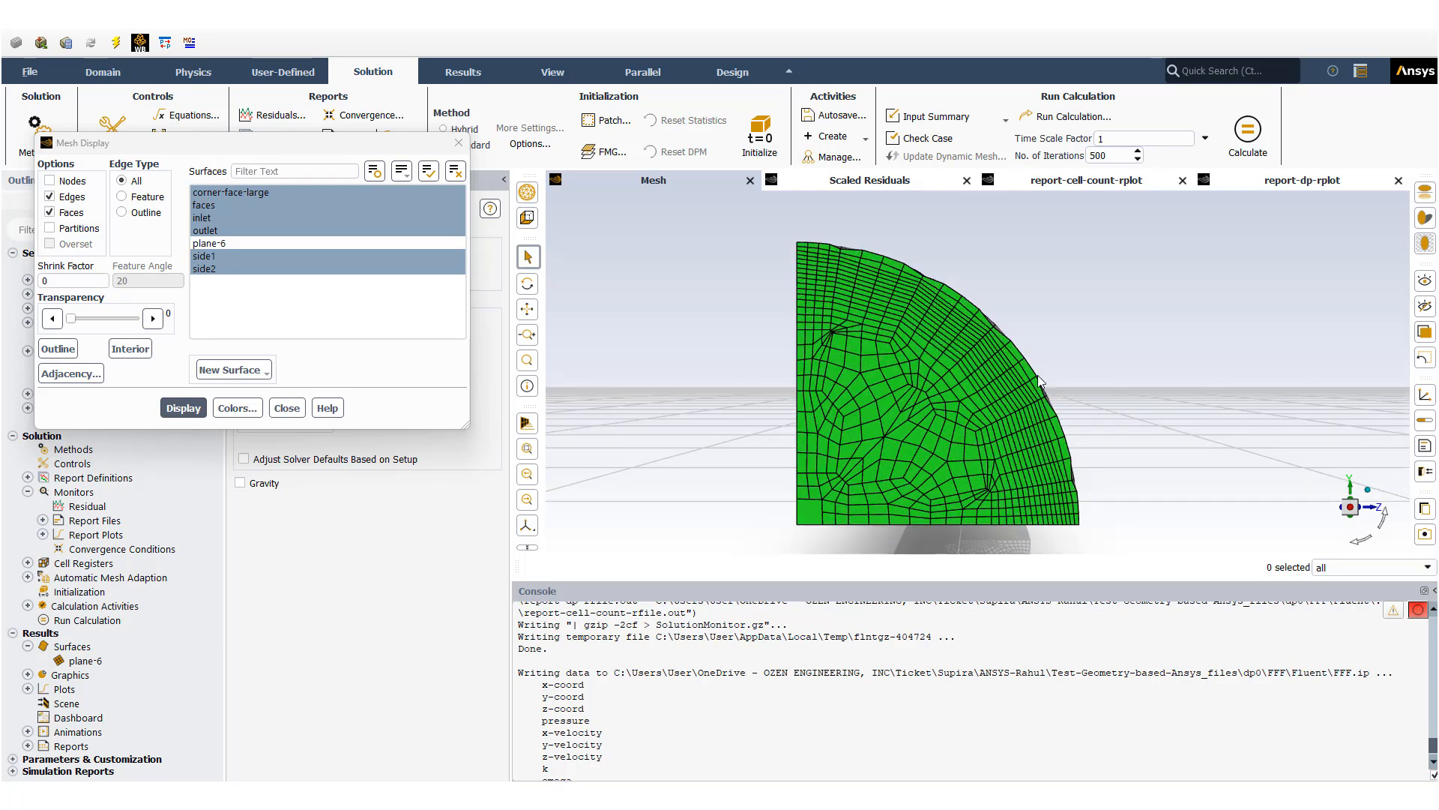
Step: Examine the red end face's mesh along its curved edge, up close and from an angle with the adjoining cylindrical wall
middle_click_drag(1020, 360, 861, 431)
scroll(1179, 461, "down", 6)
scroll(871, 398, "up", 10)
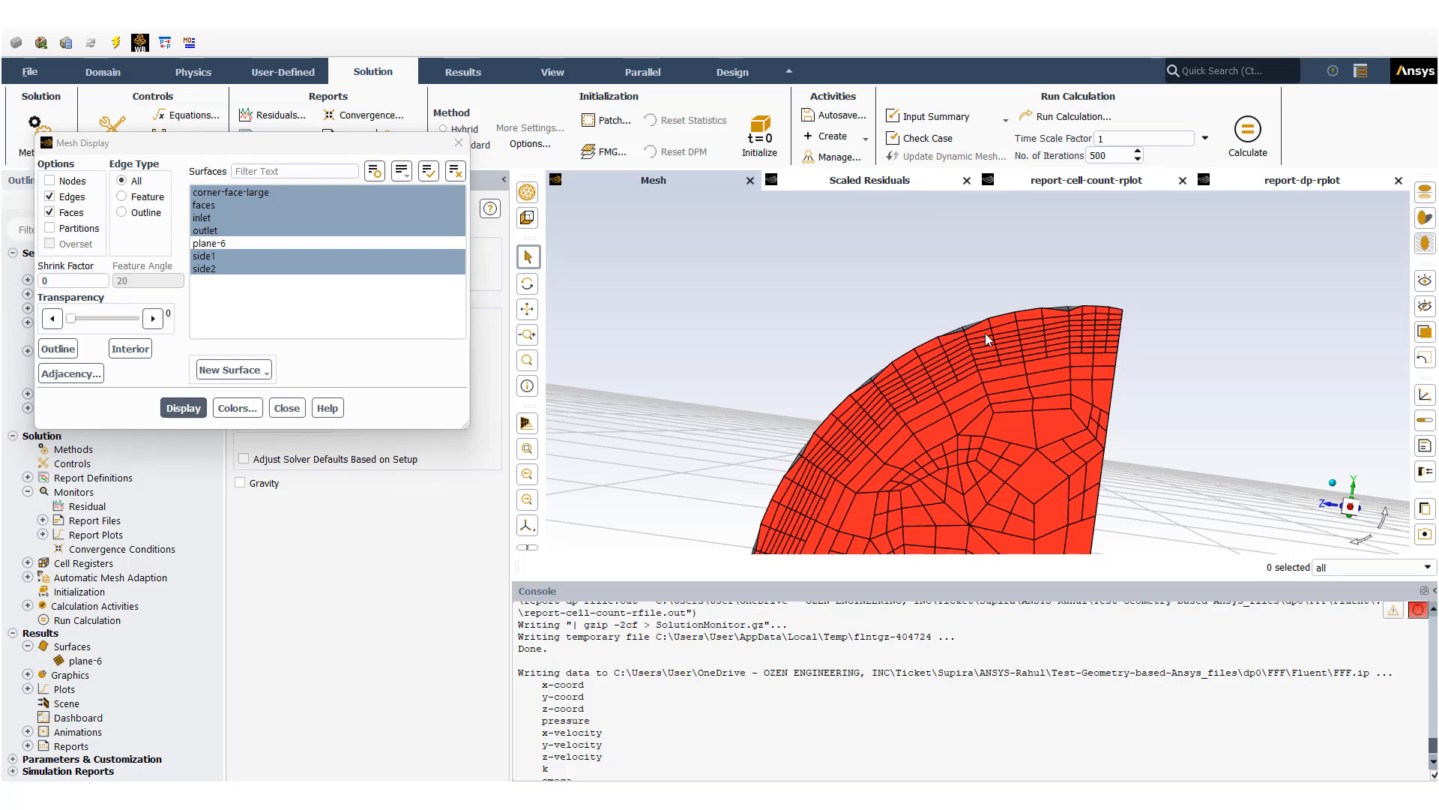
scroll(1066, 313, "up", 4)
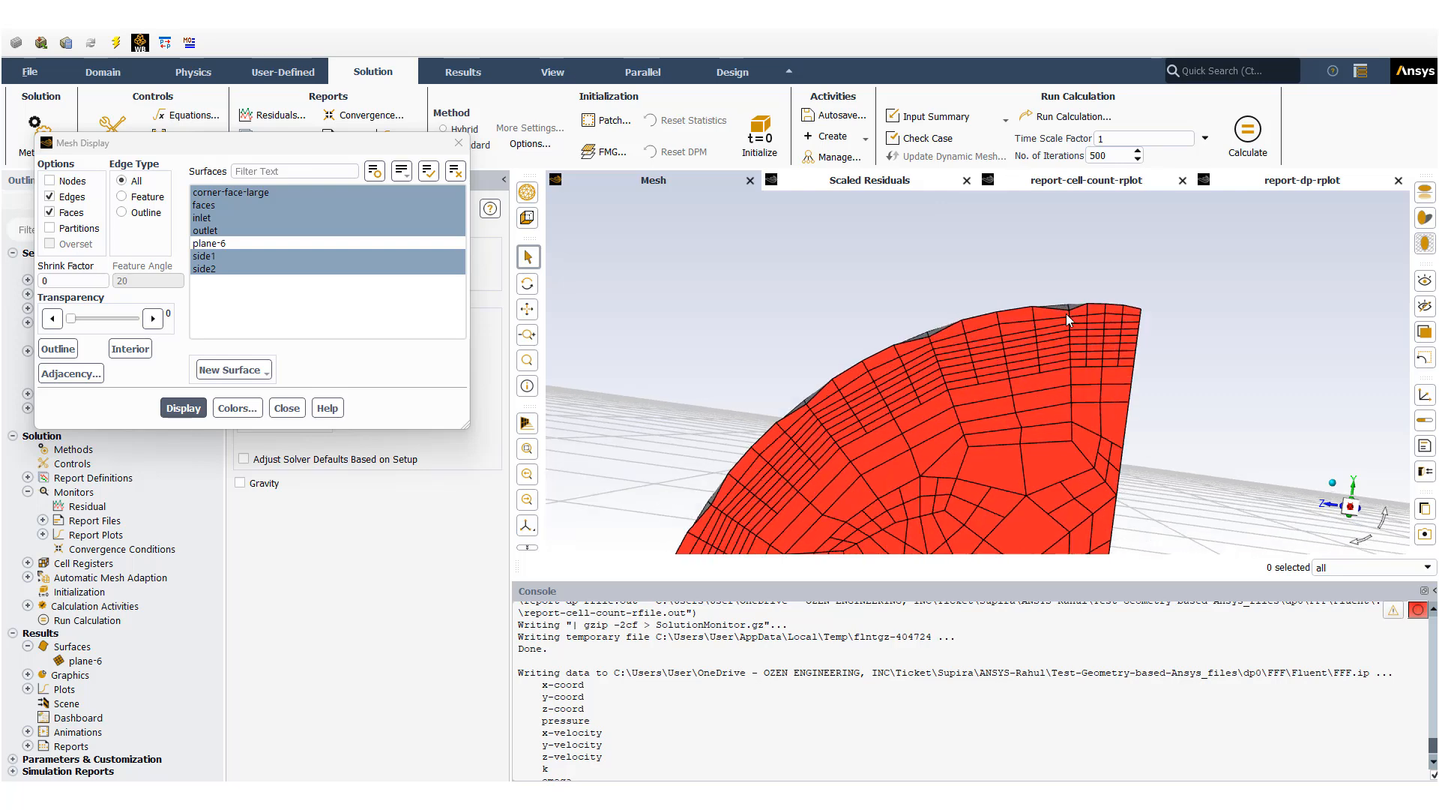
scroll(1066, 313, "up", 1)
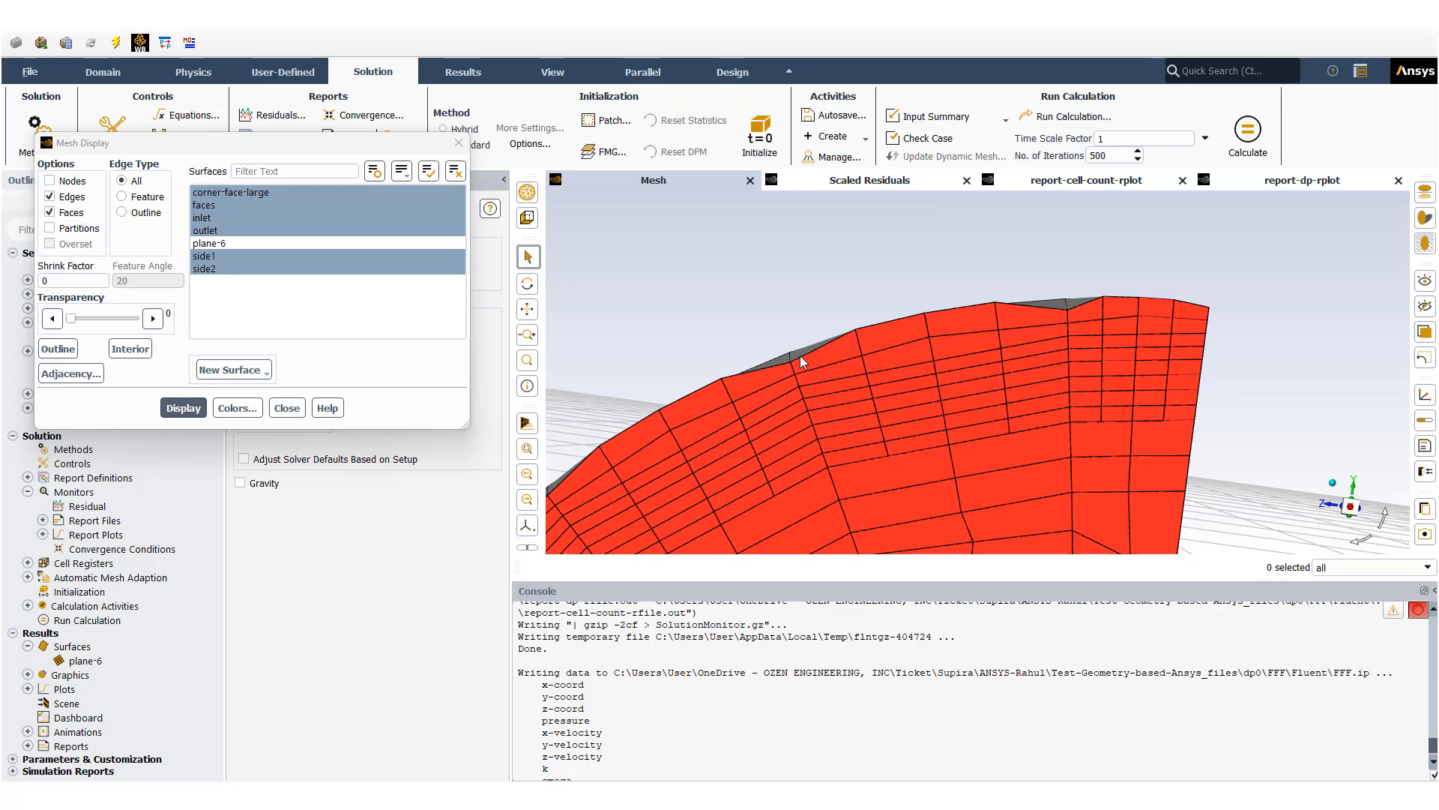
left_click_drag(830, 371, 776, 407)
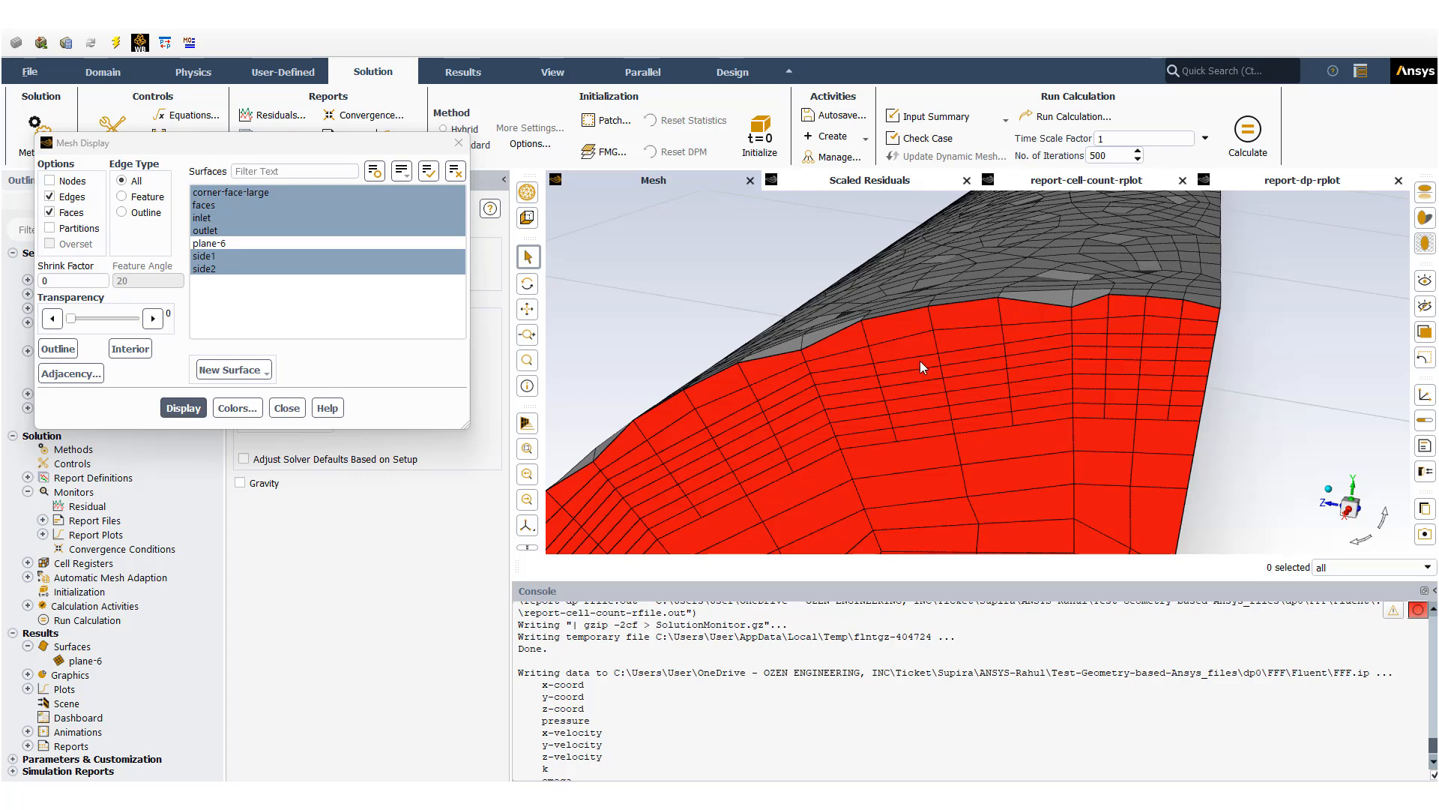
scroll(920, 362, "down", 5)
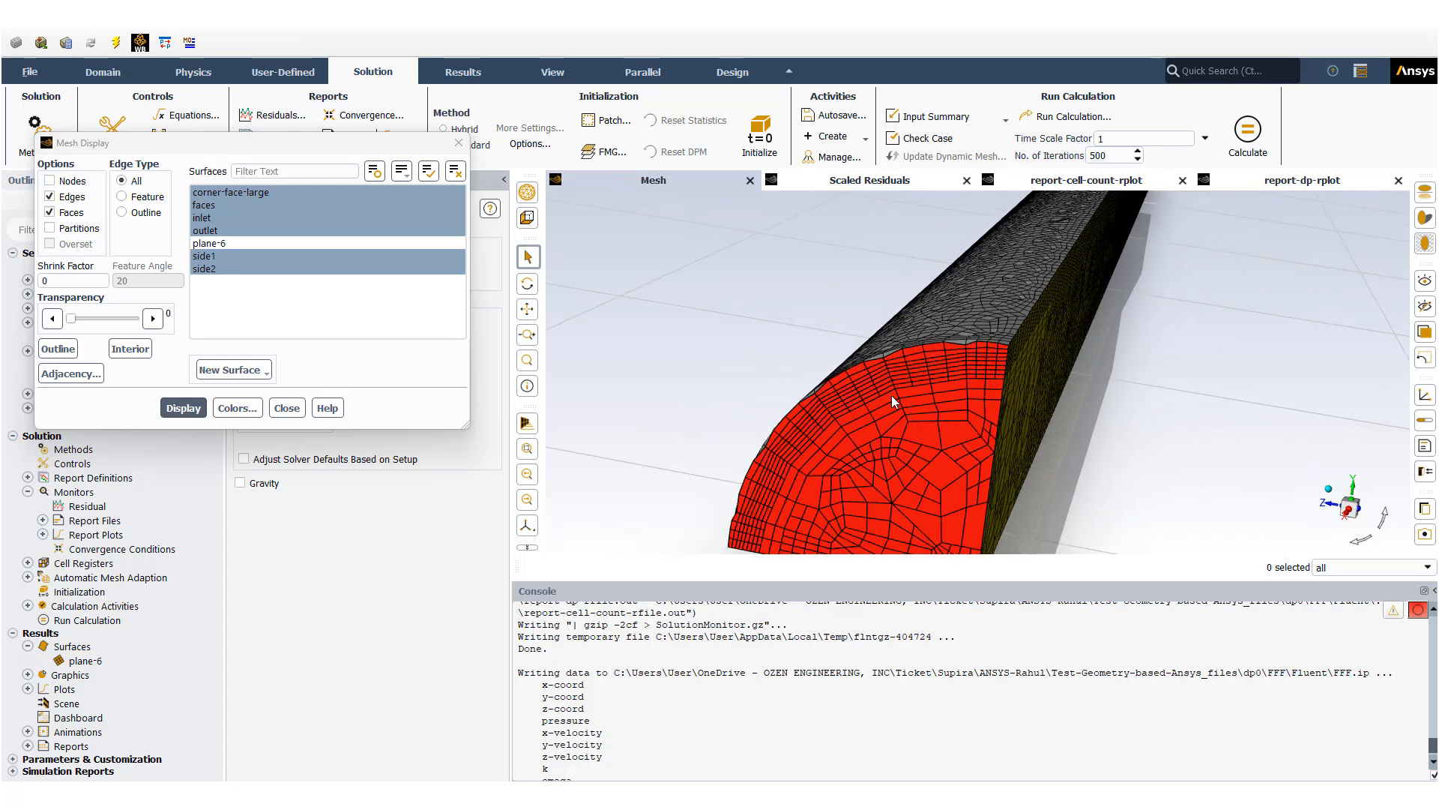
scroll(842, 457, "down", 3)
scroll(750, 529, "up", 4)
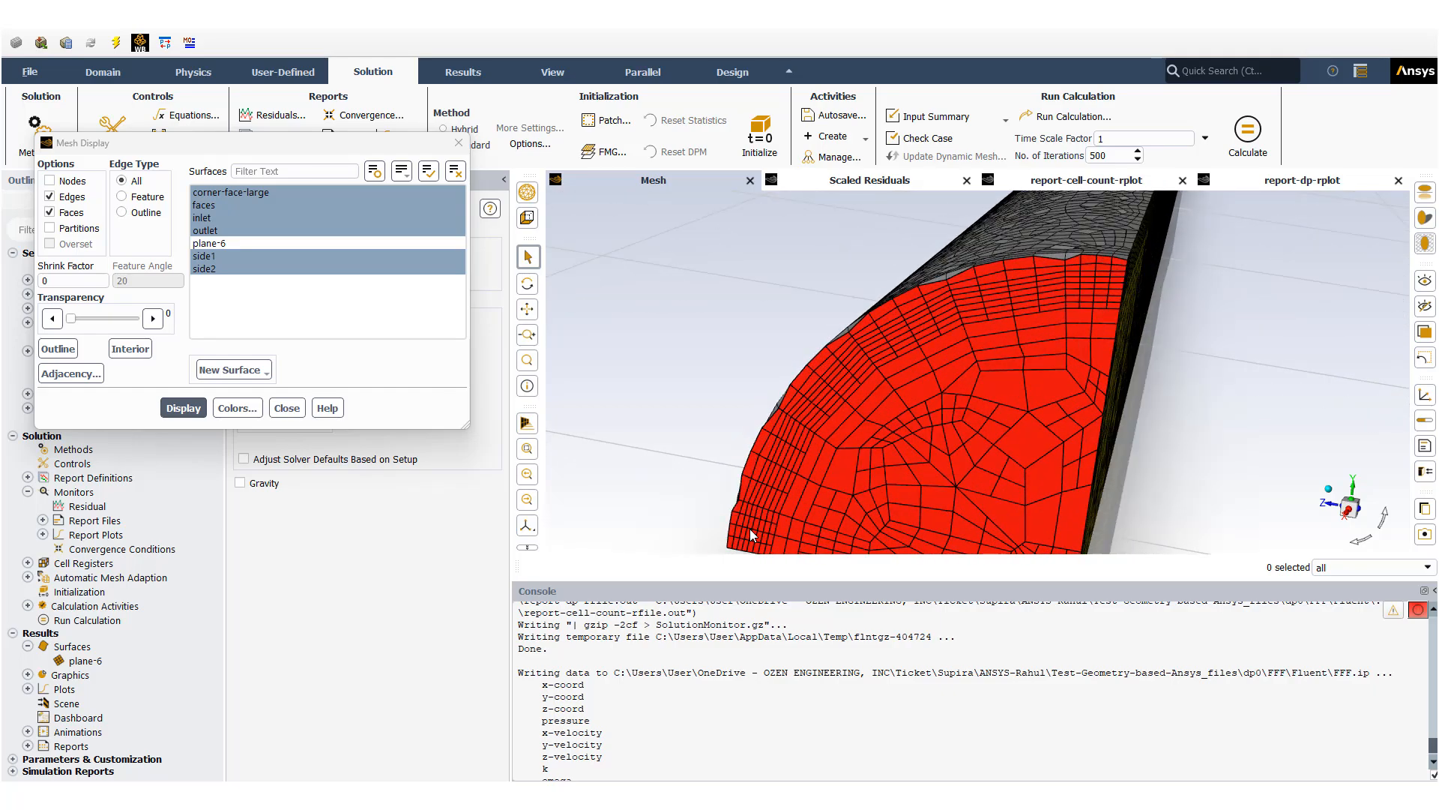
scroll(750, 528, "down", 4)
Step: Examine the mesh on the yellow side faces around the corner where the narrow section meets the wide section
left_click_drag(868, 455, 959, 407)
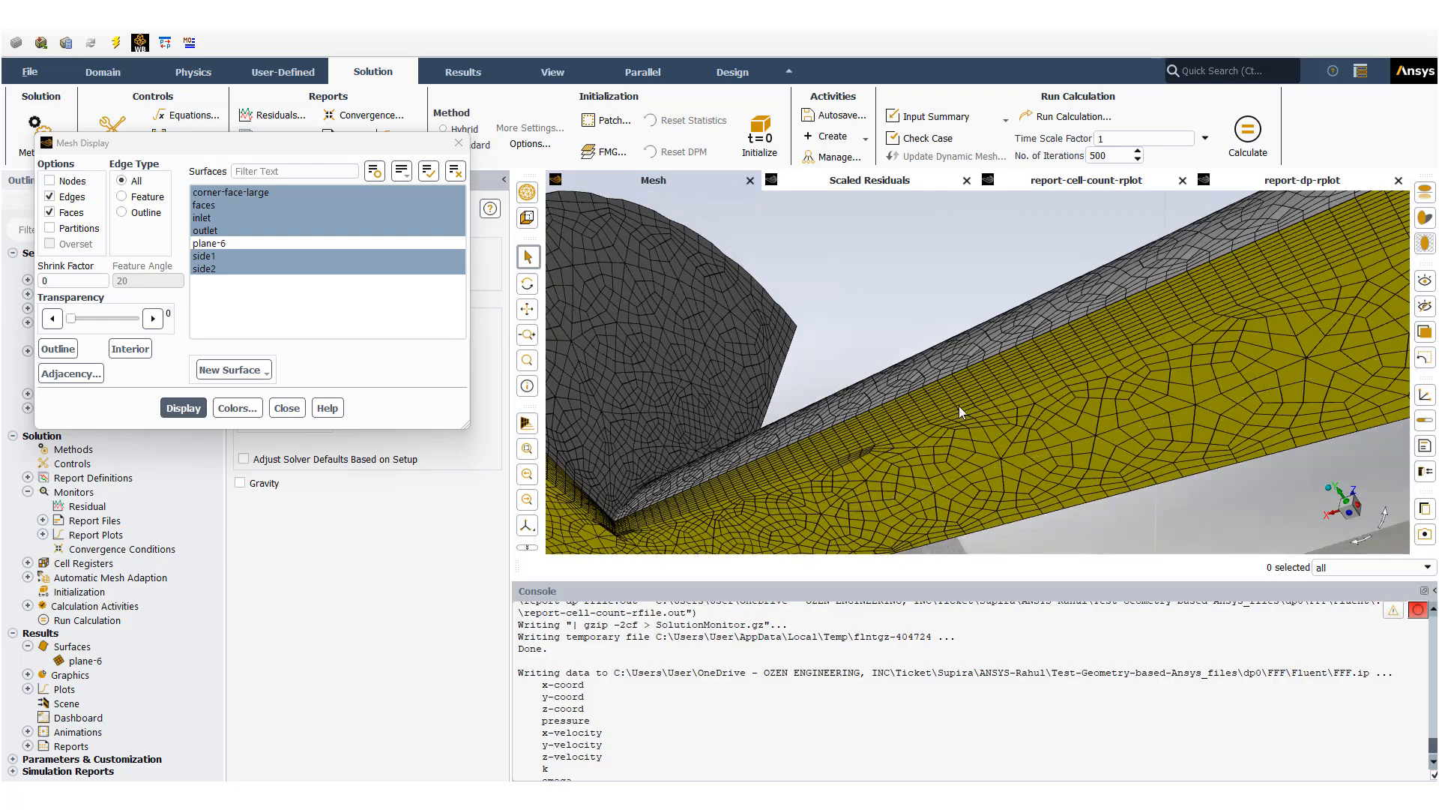
left_click_drag(860, 403, 858, 343)
scroll(853, 337, "up", 3)
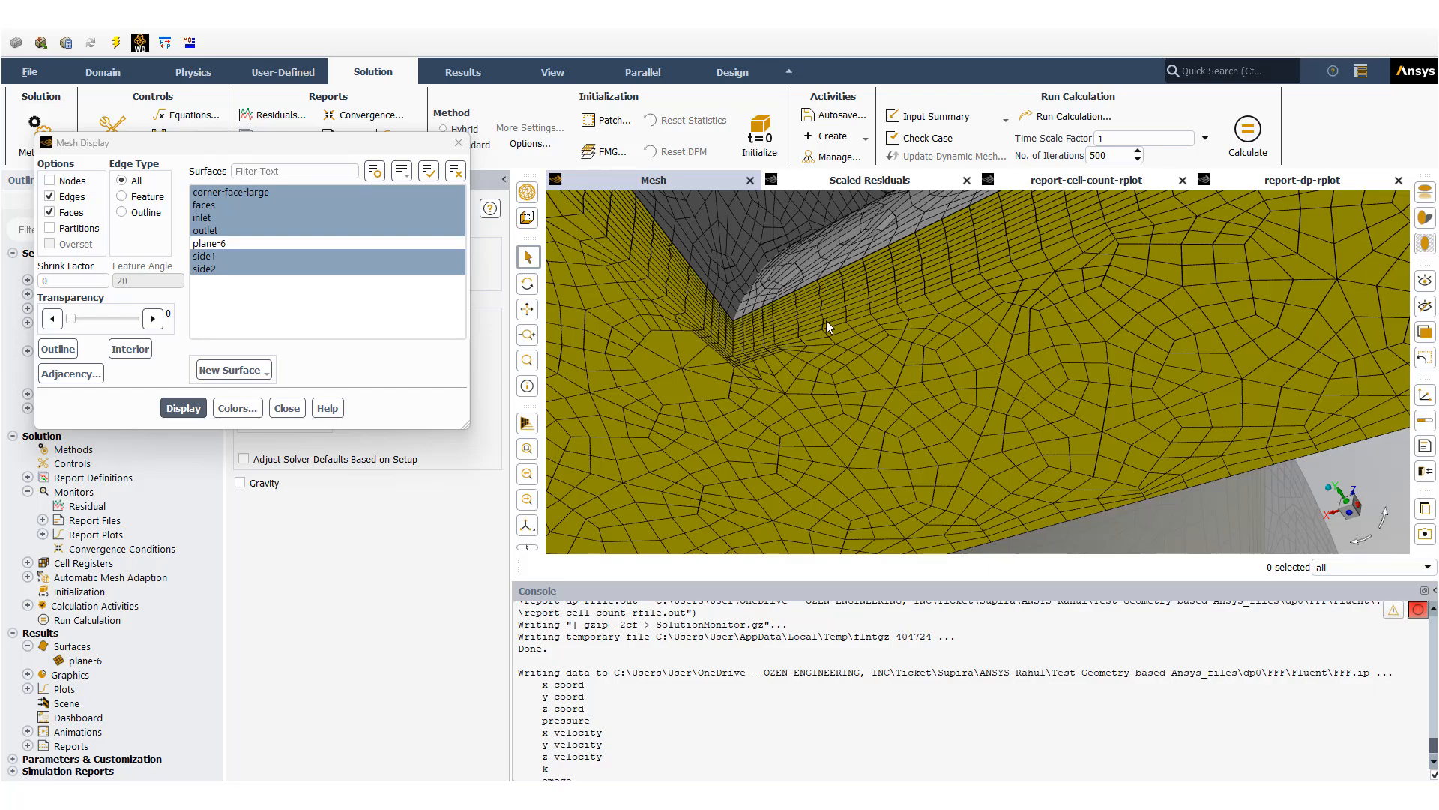
left_click_drag(766, 361, 704, 435)
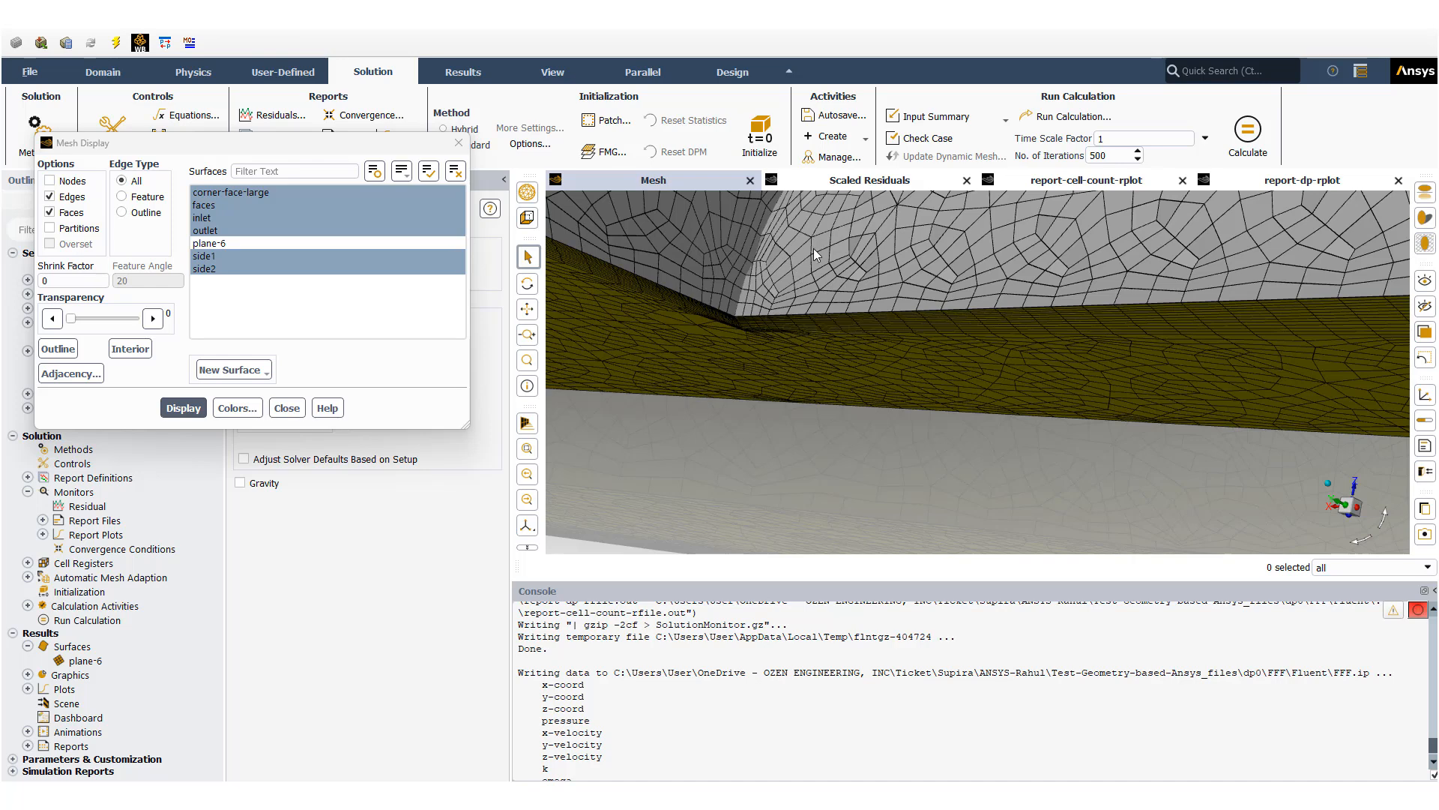
Step: Reposition the YZ plane surface plane-6 at X = 0.03141 m and save it
left_click(242, 256)
left_click(243, 255)
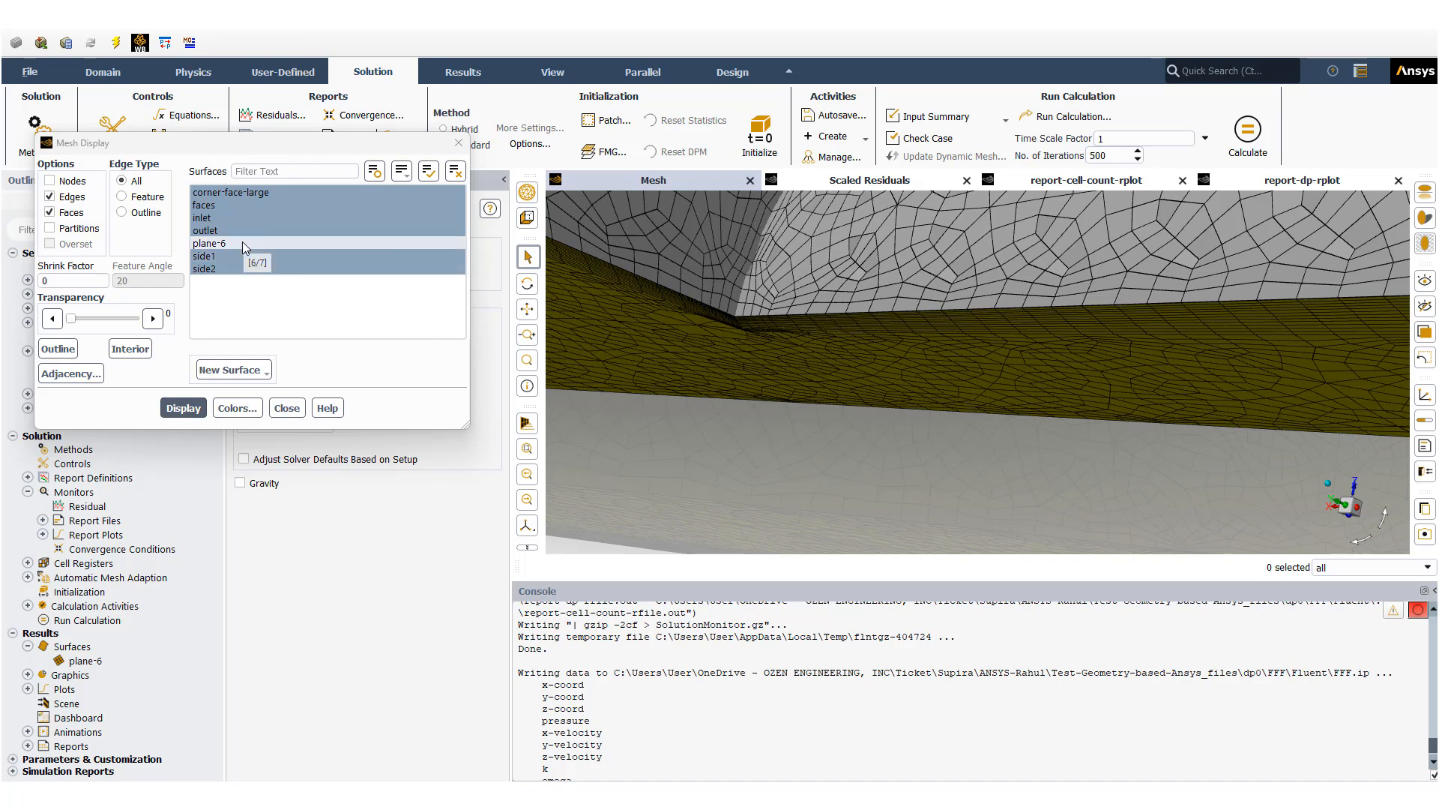
left_click(285, 409)
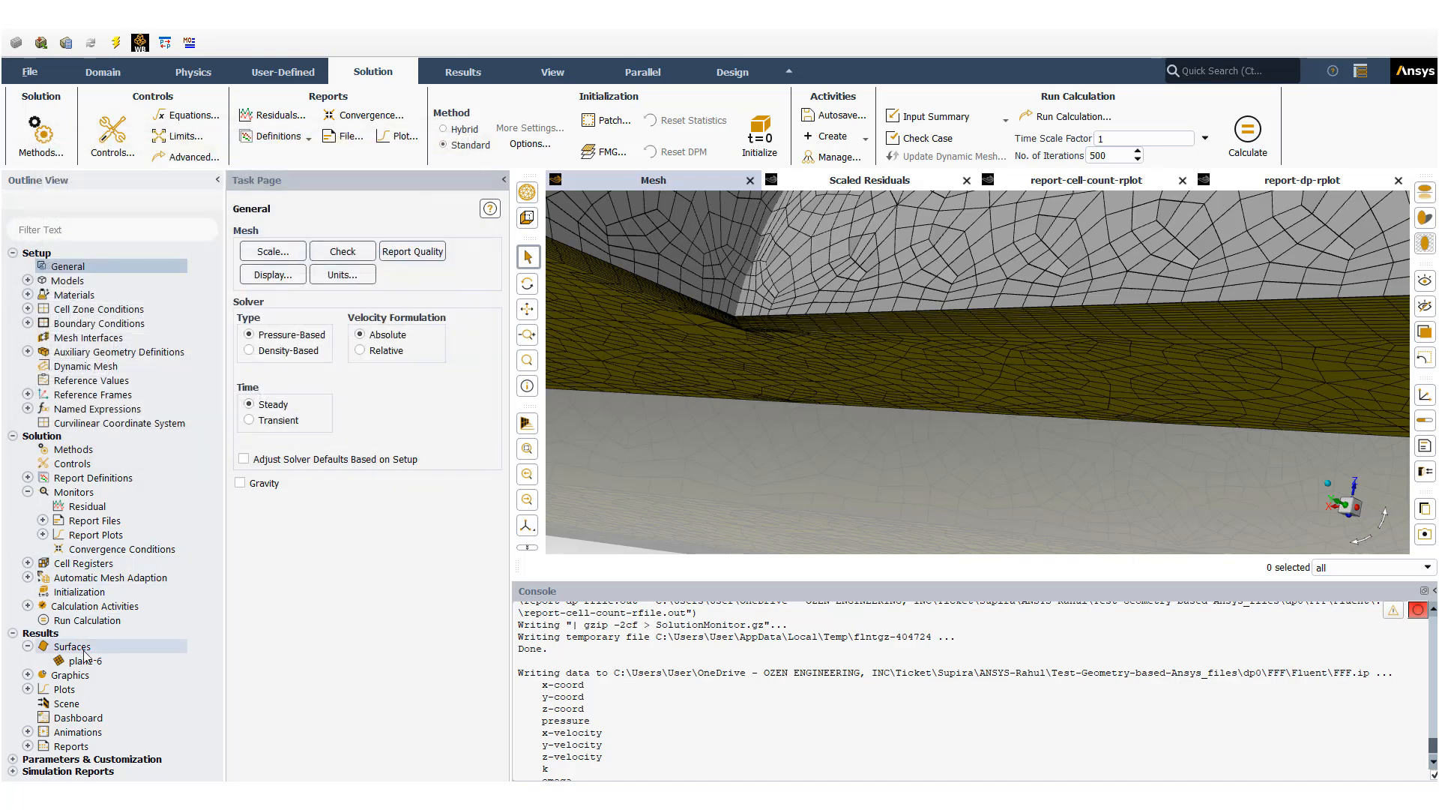
left_click(93, 661)
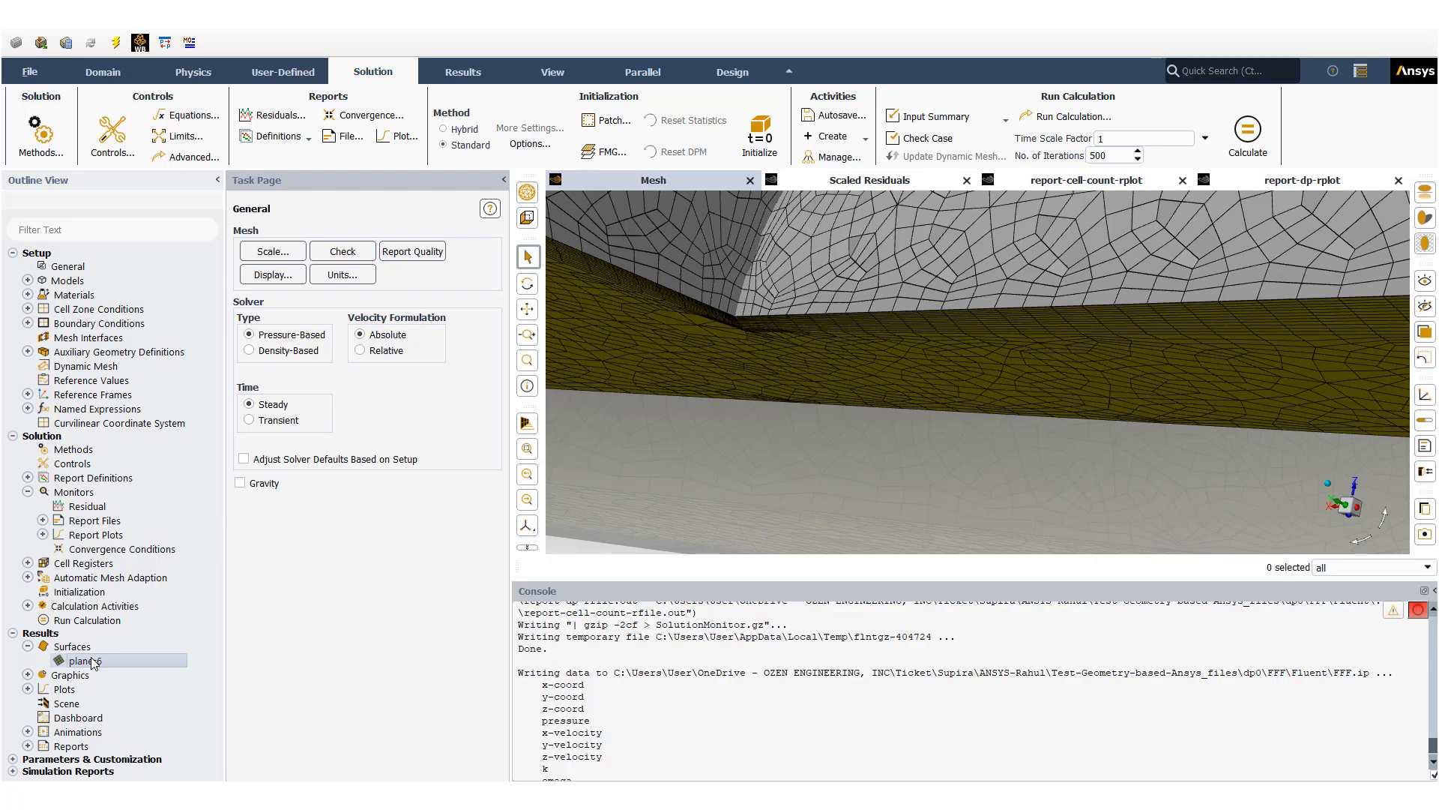
double_click(93, 661)
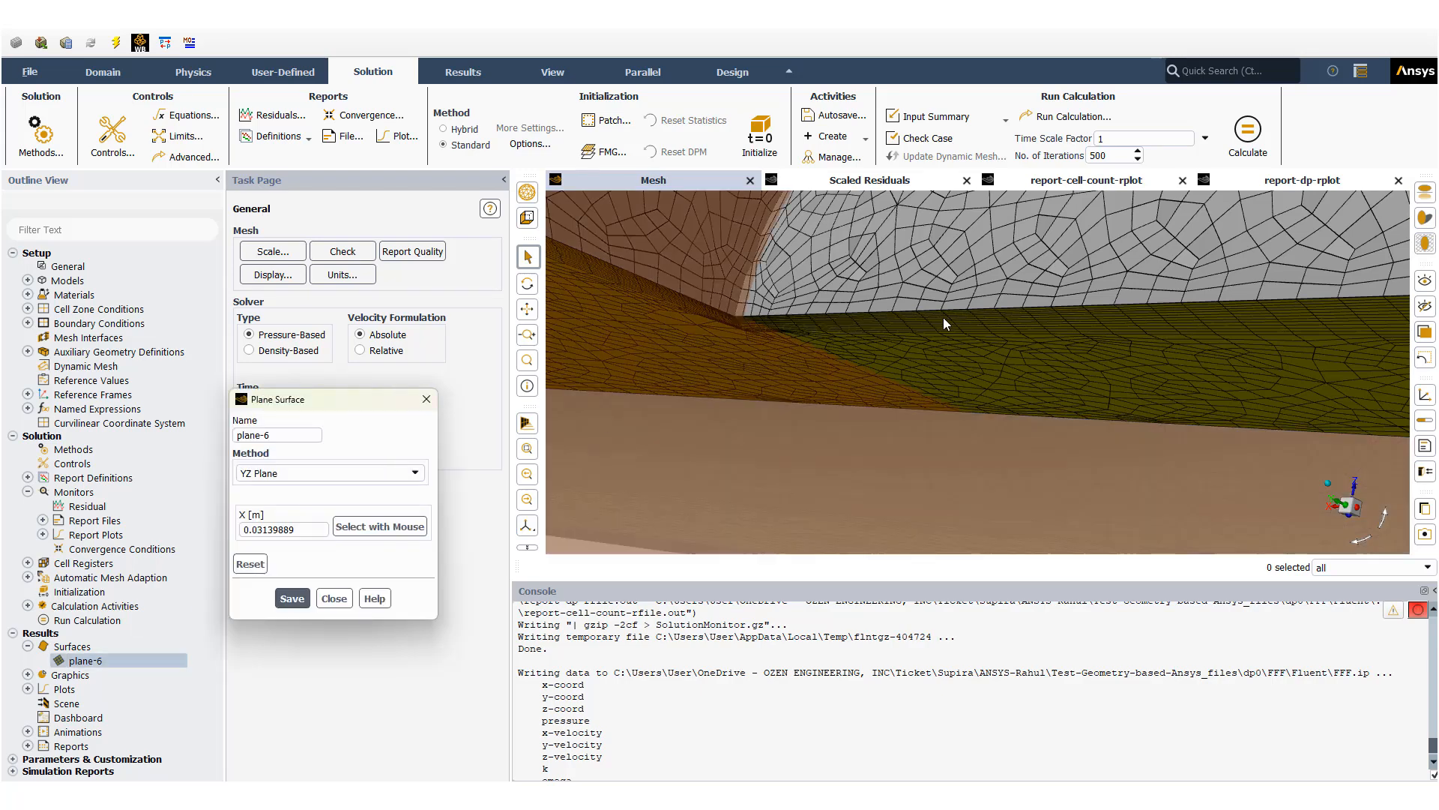
left_click_drag(943, 317, 1146, 247)
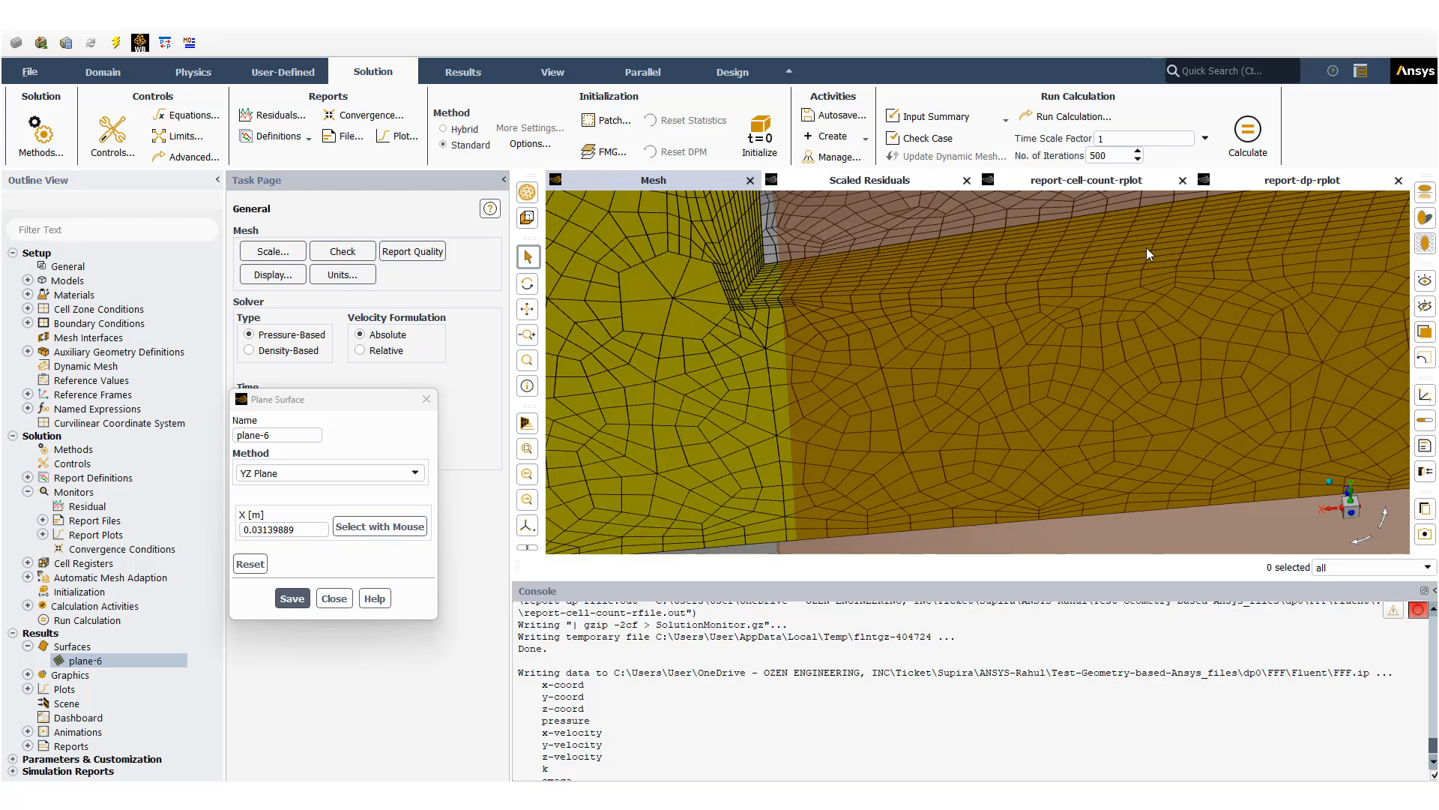
left_click(322, 529)
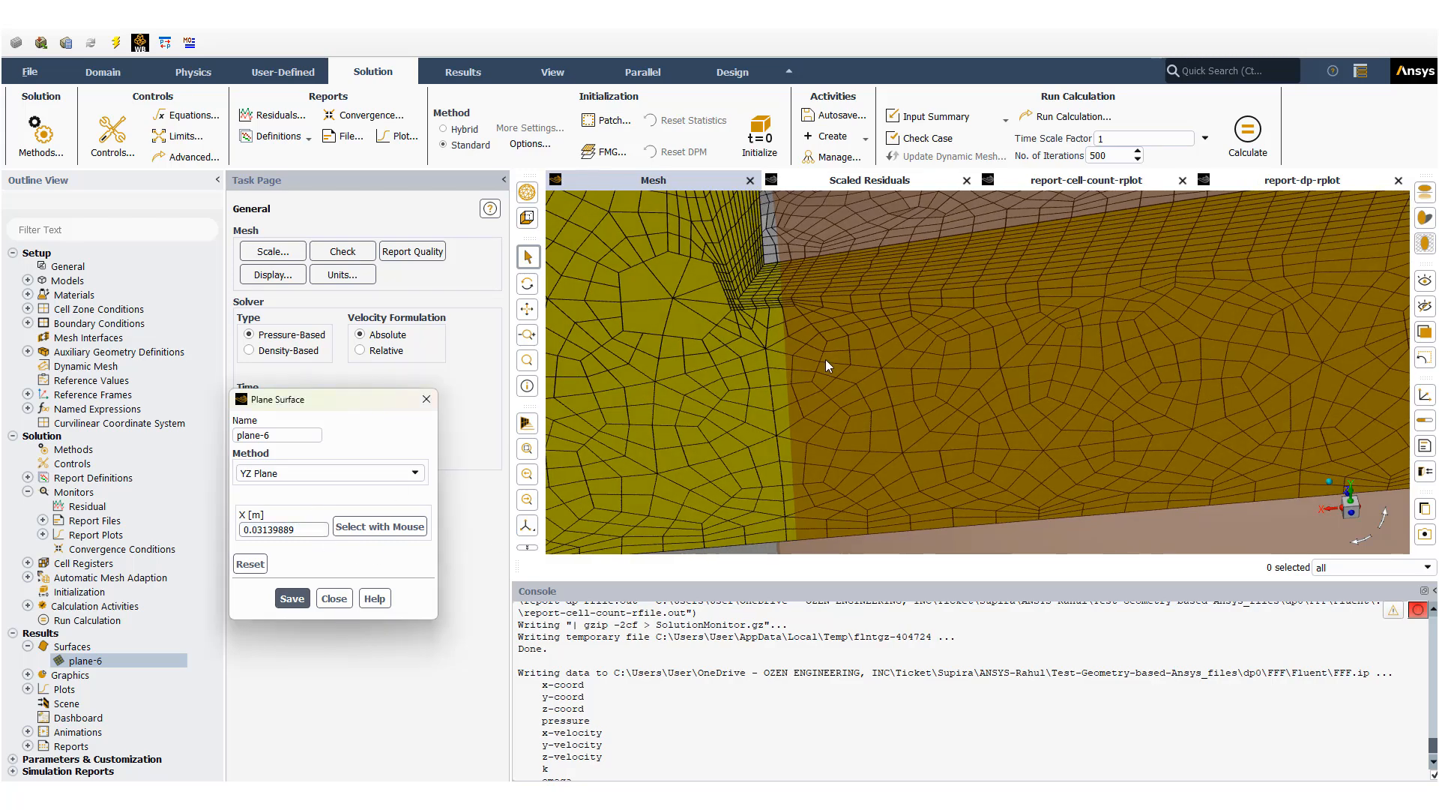
key("BackSpace")
key("BackSpace")
key("BackSpace")
key("BackSpace")
key("BackSpace")
type("41")
key("Return")
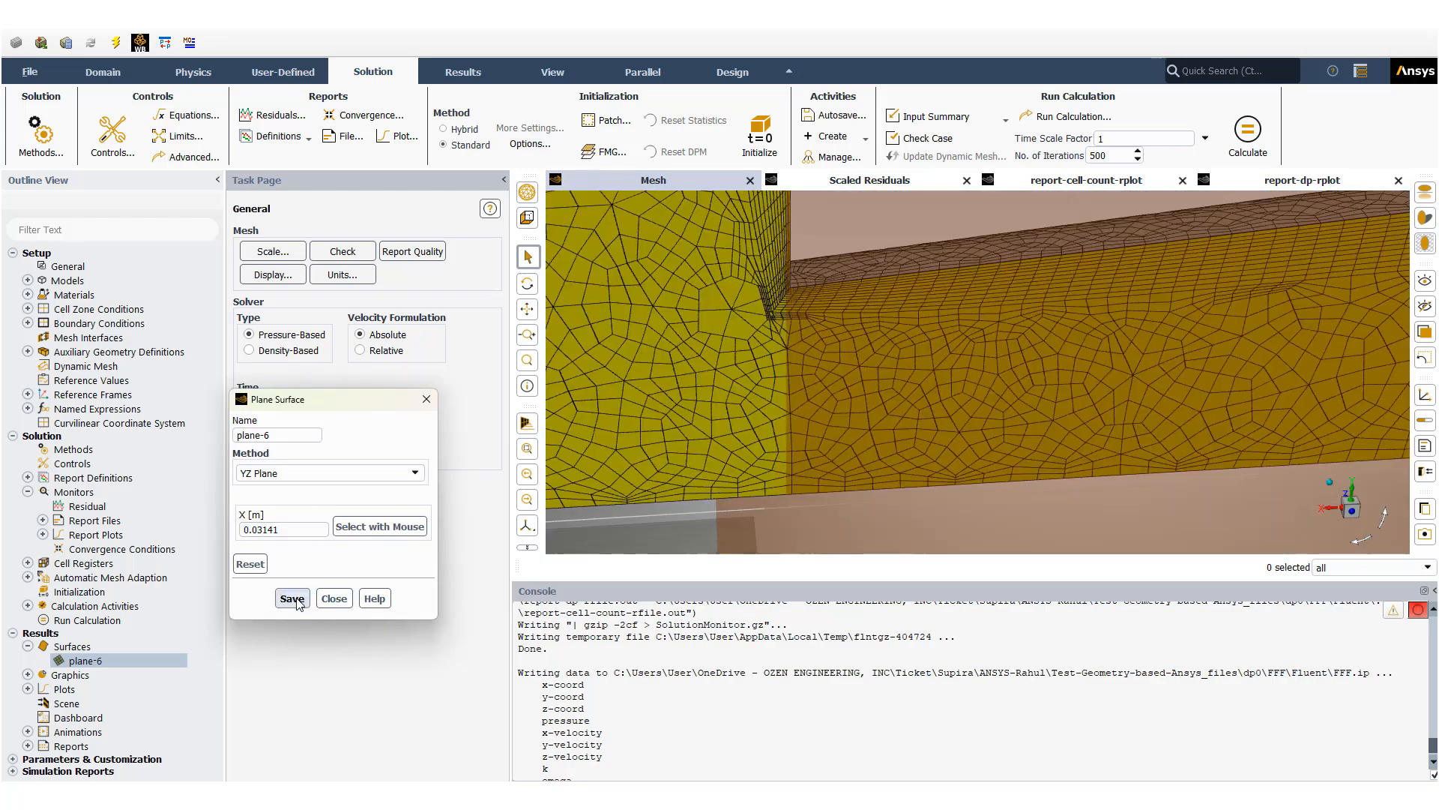
left_click(293, 527)
left_click(334, 599)
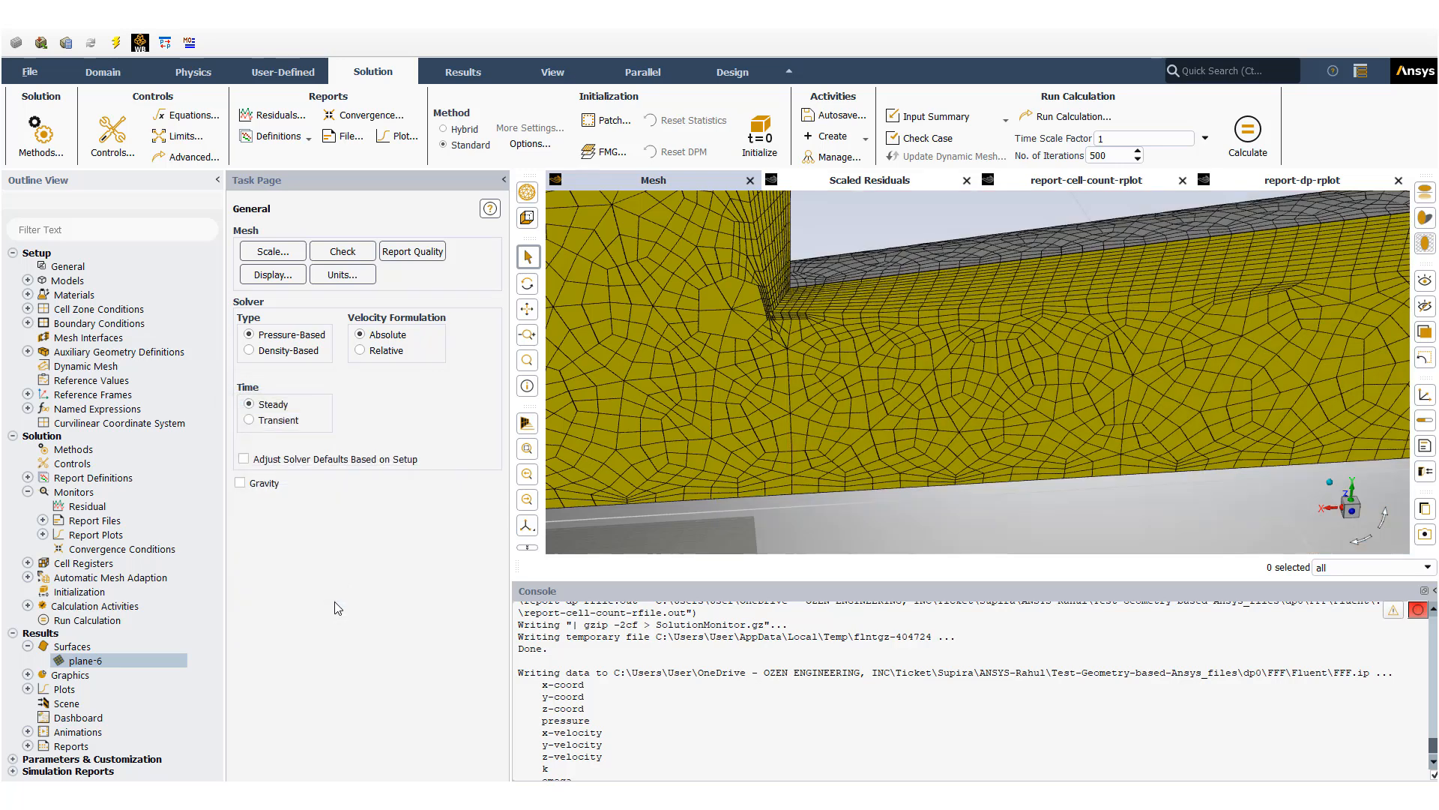
Step: Display the mesh on plane-6 only, with all other surfaces deselected
left_click(257, 277)
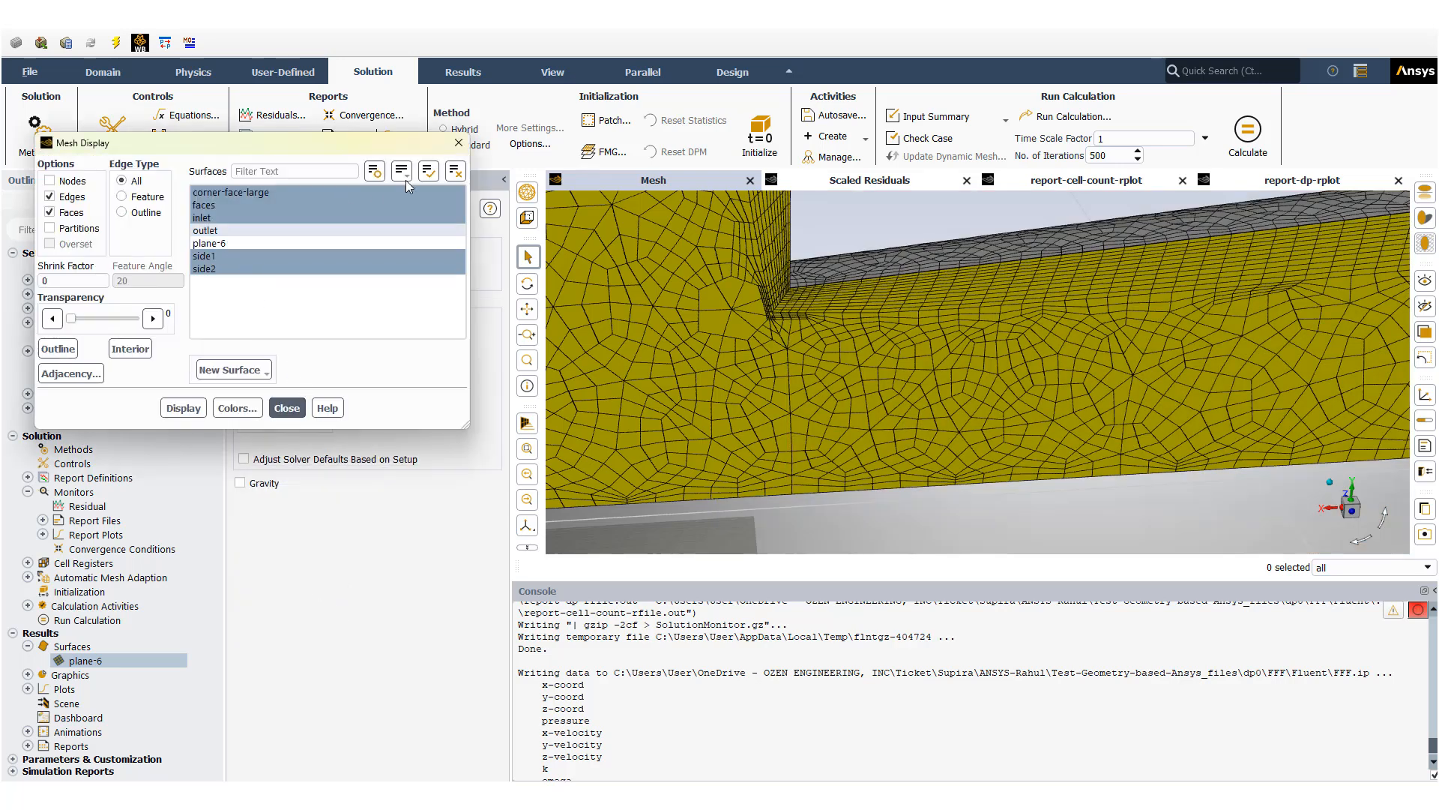
left_click(453, 172)
left_click(216, 243)
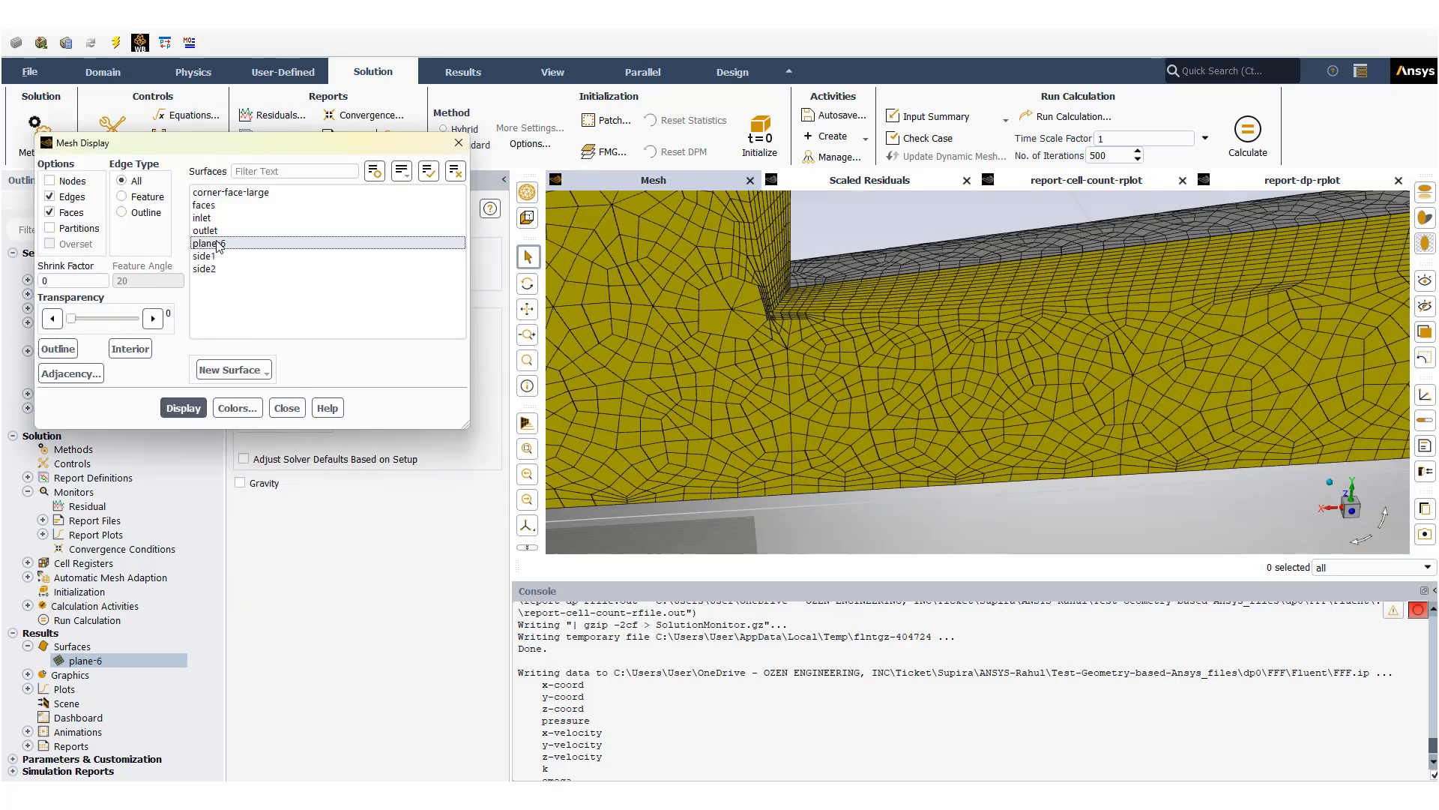
left_click(216, 243)
left_click(183, 408)
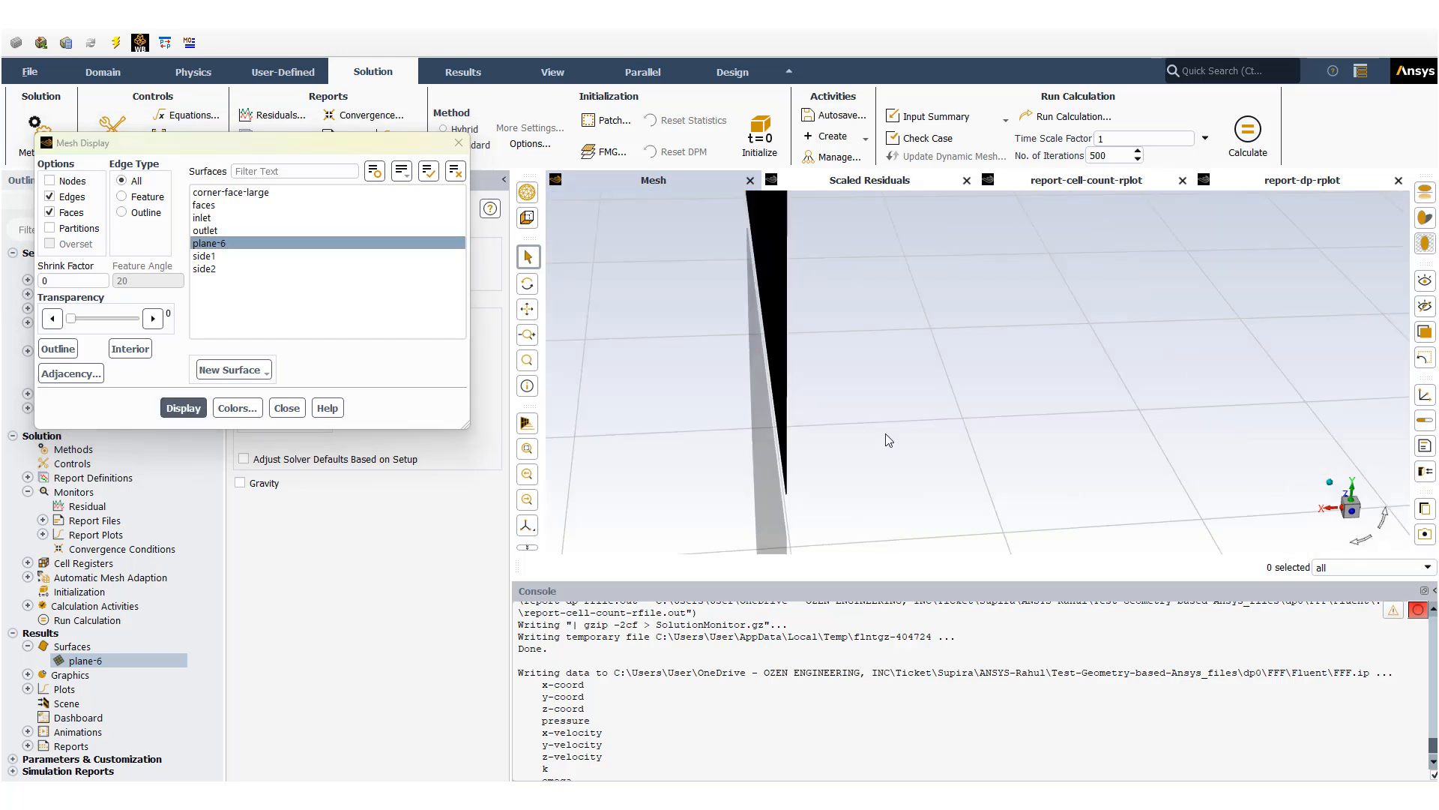
Step: Turn off faces and redisplay the plane-6 mesh with edges only
left_click_drag(888, 440, 745, 380)
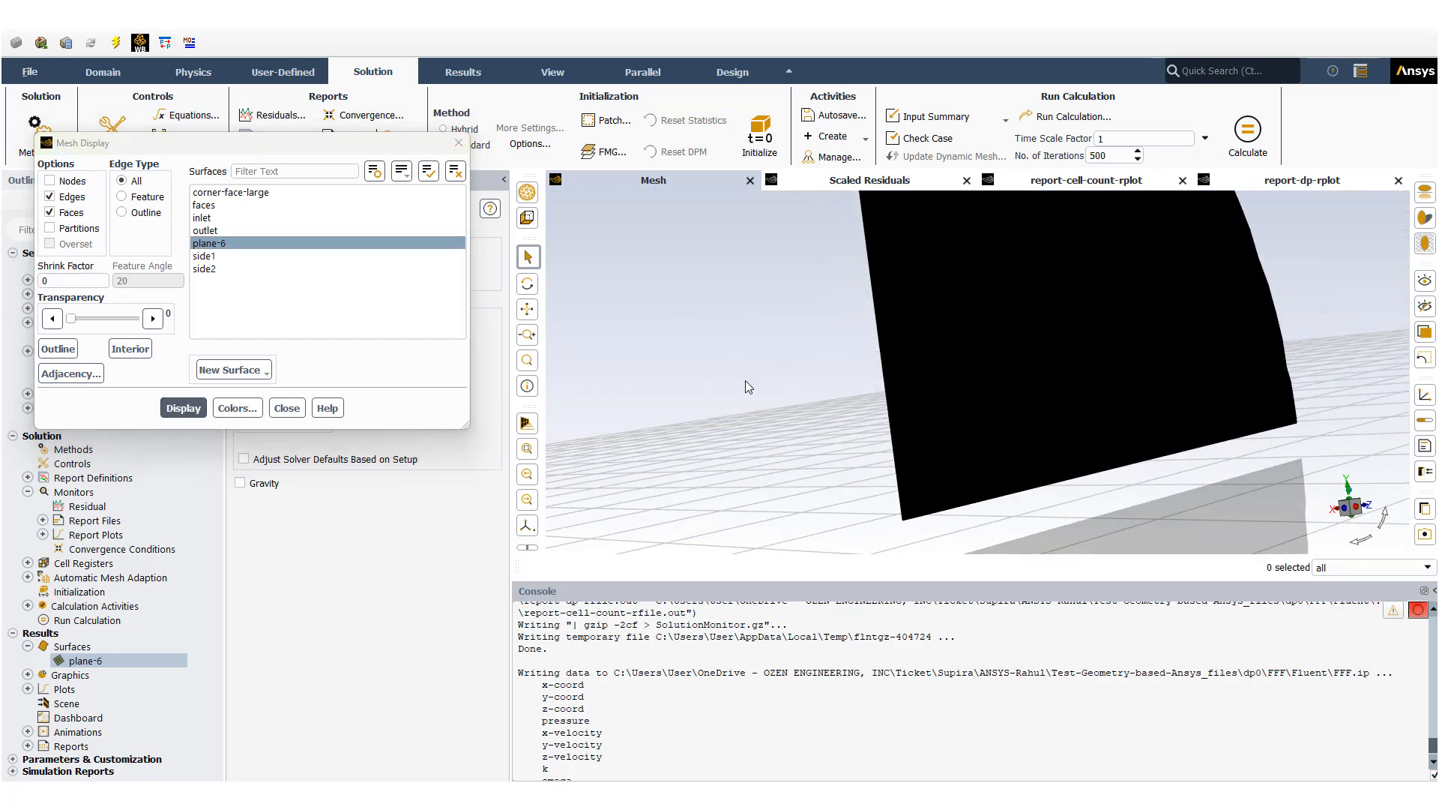
left_click(65, 215)
left_click(184, 408)
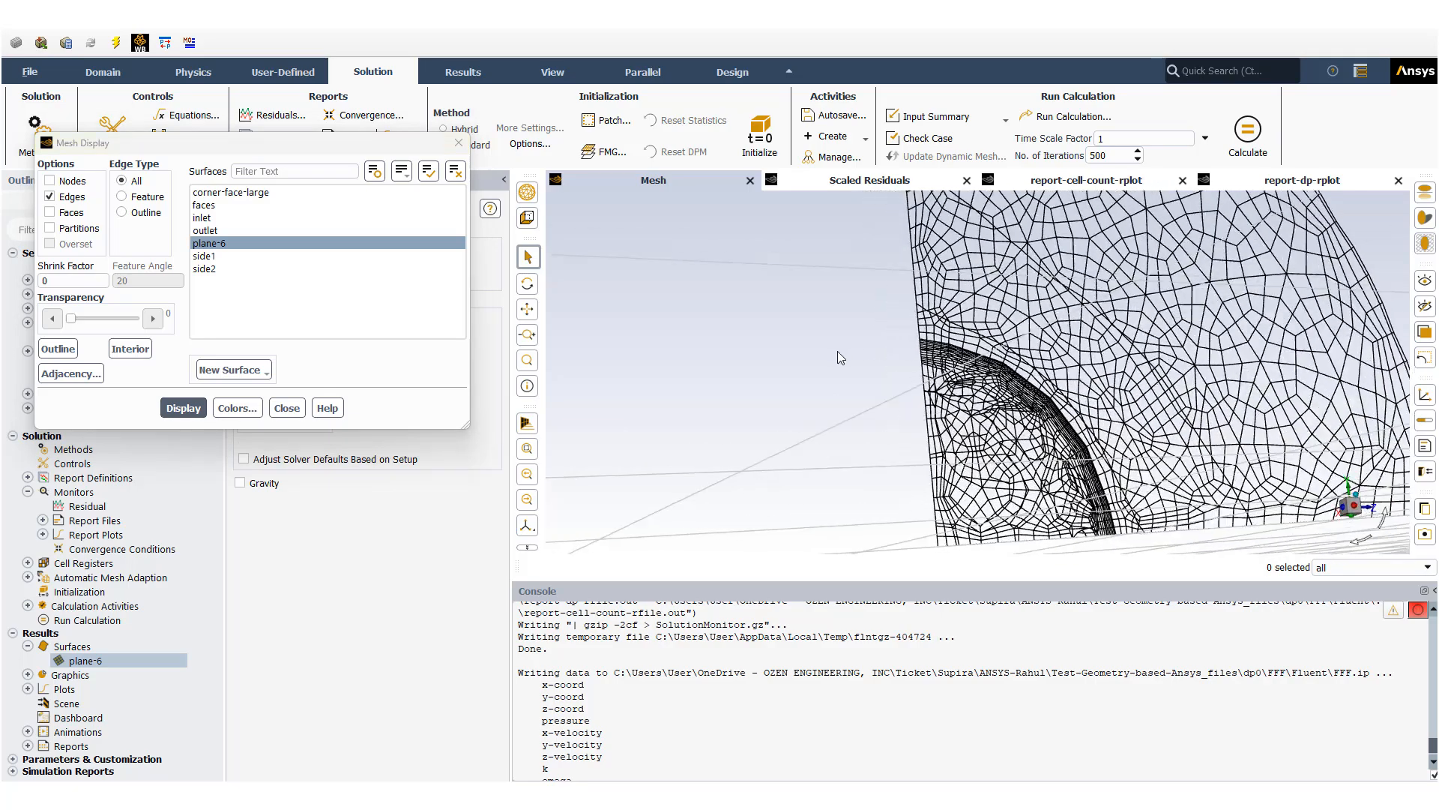
Step: Examine the plane-6 mesh face-on along the X axis, around the dense inner ring and along the outer curved edge
left_click(1350, 507)
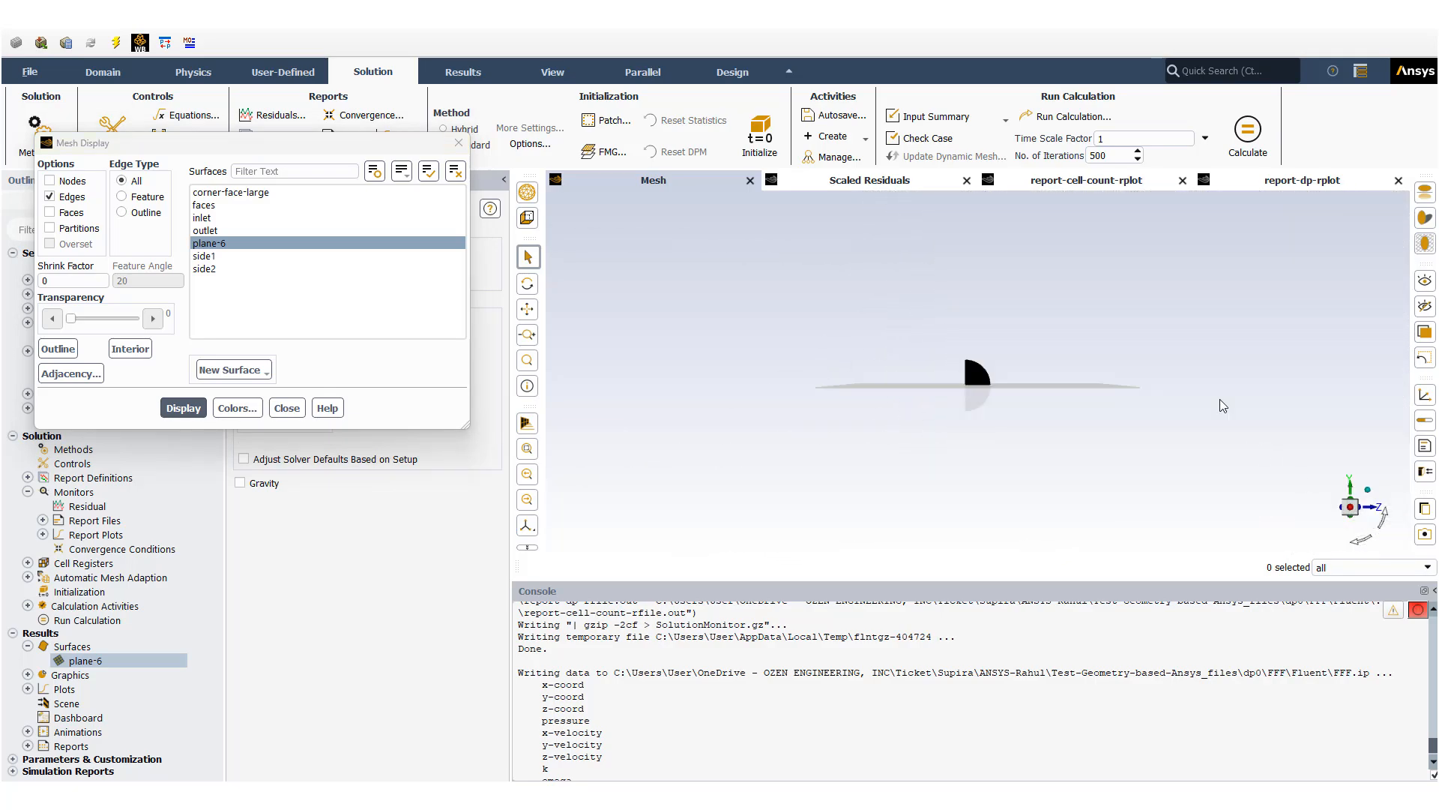
left_click_drag(1224, 405, 1008, 309)
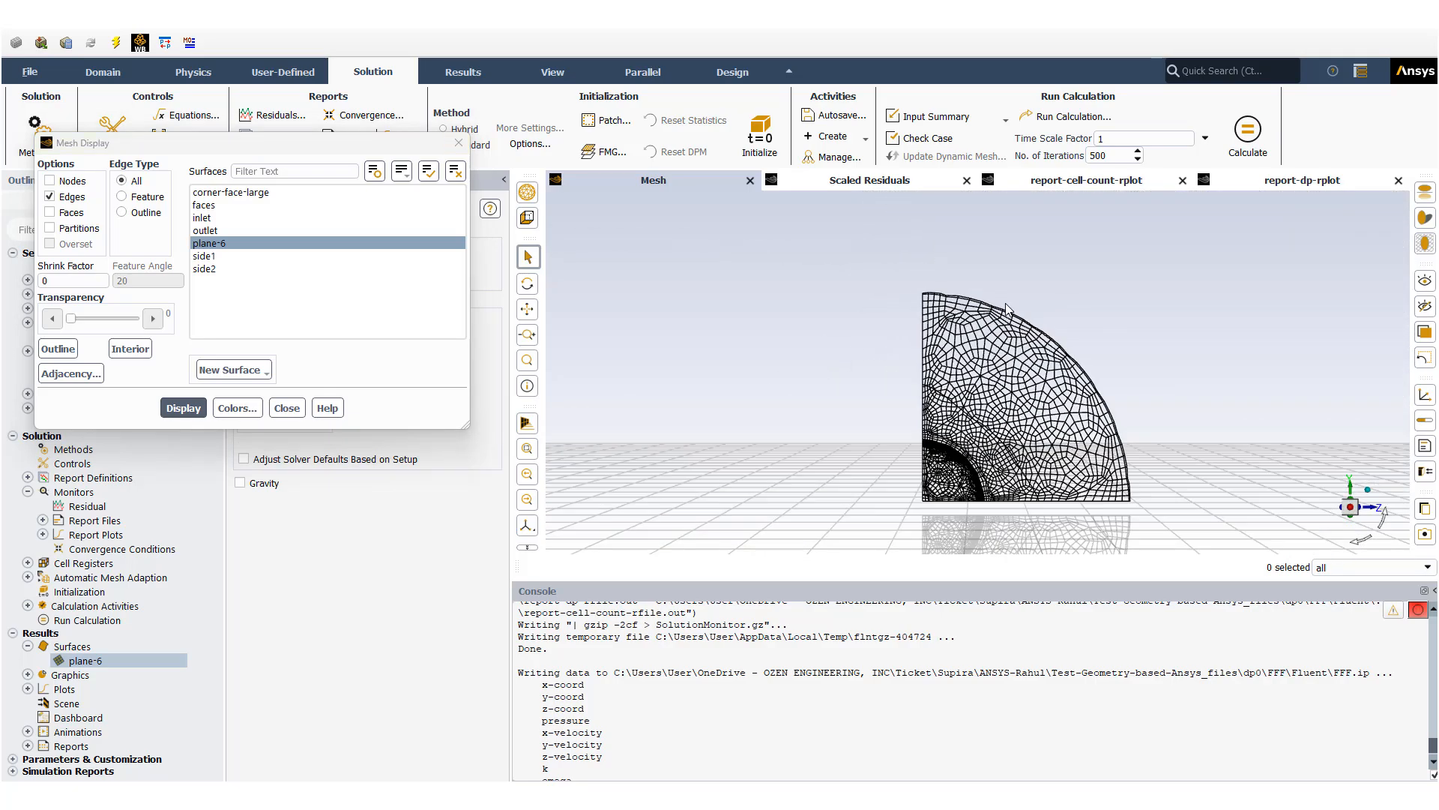
scroll(1009, 310, "up", 3)
scroll(984, 420, "down", 2)
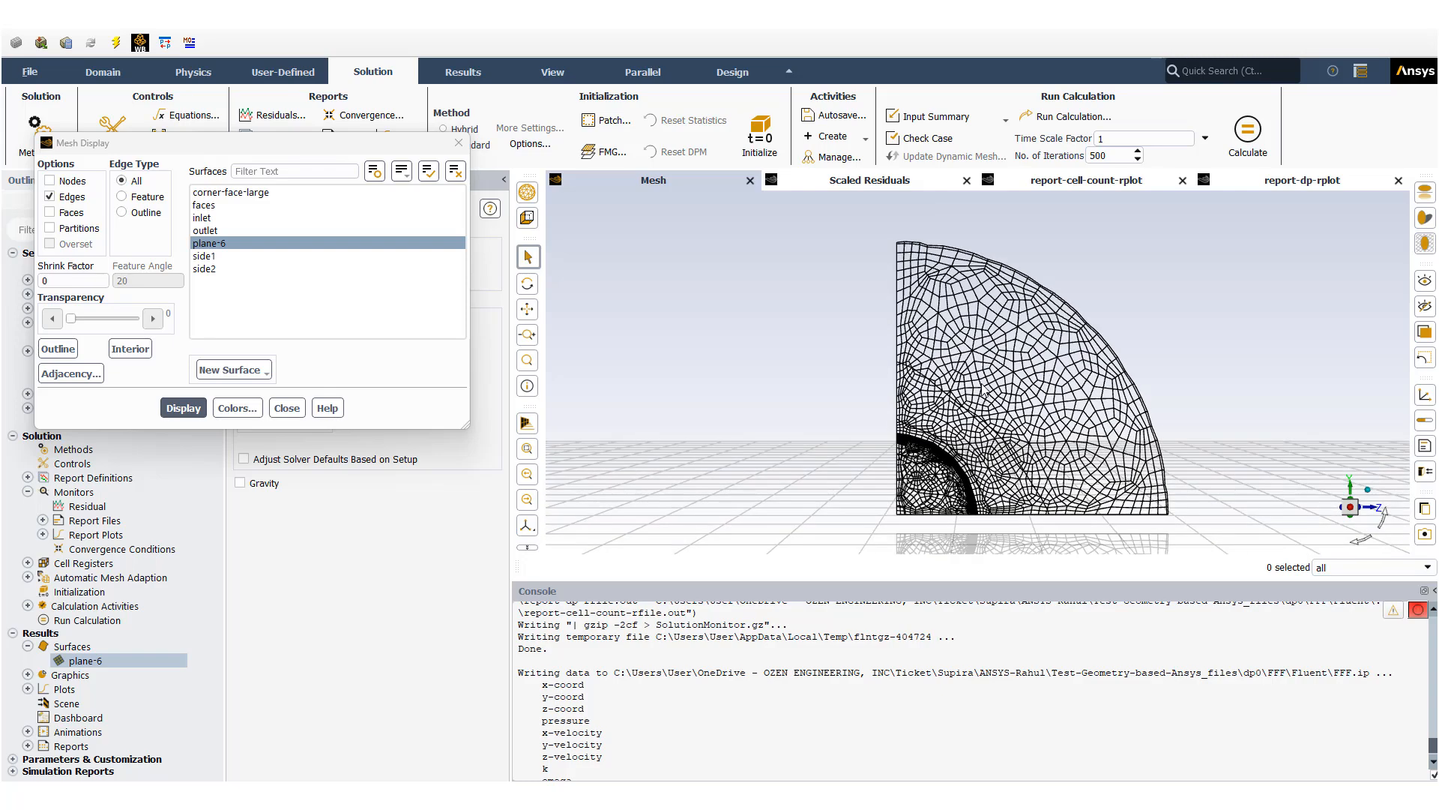
scroll(982, 394, "up", 5)
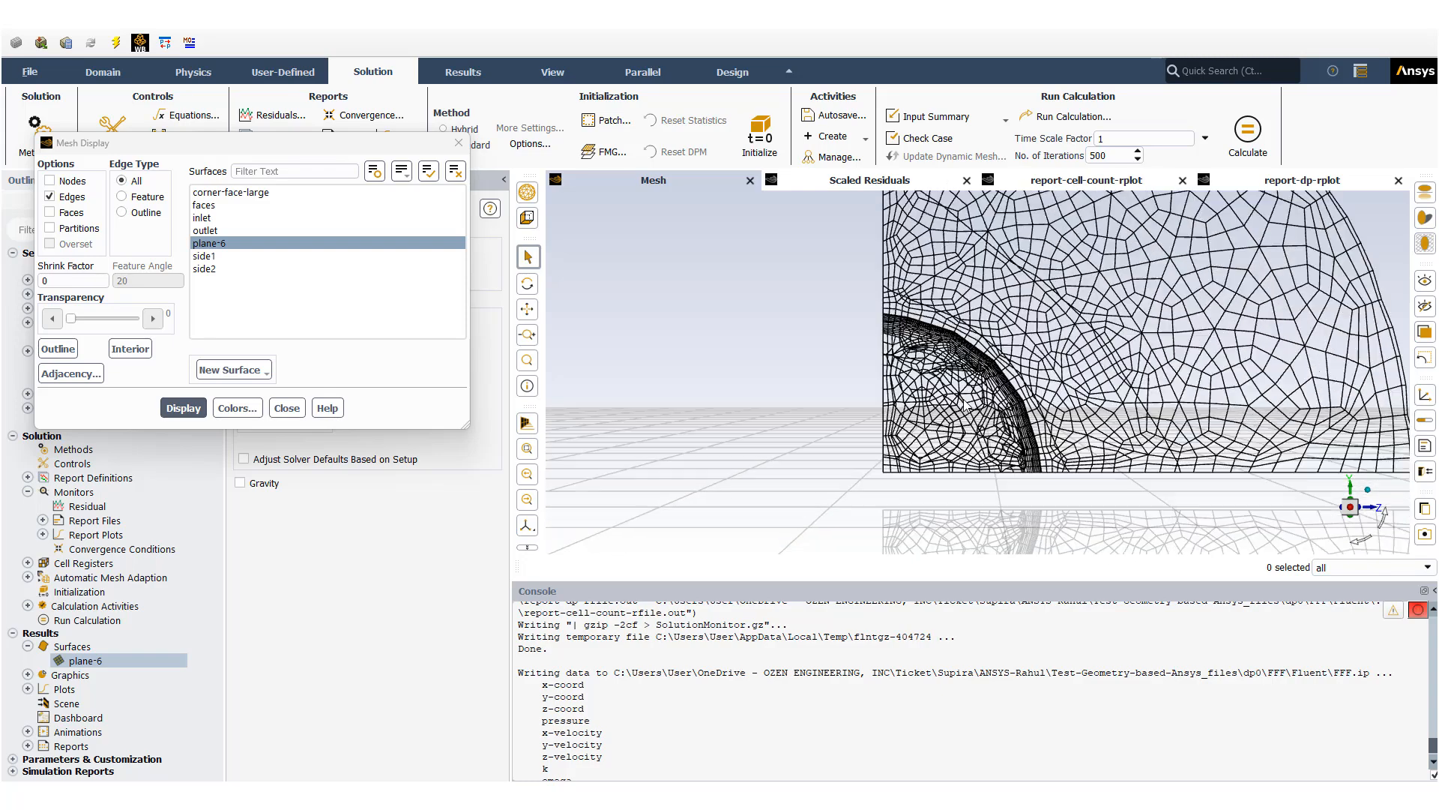
scroll(966, 405, "up", 1)
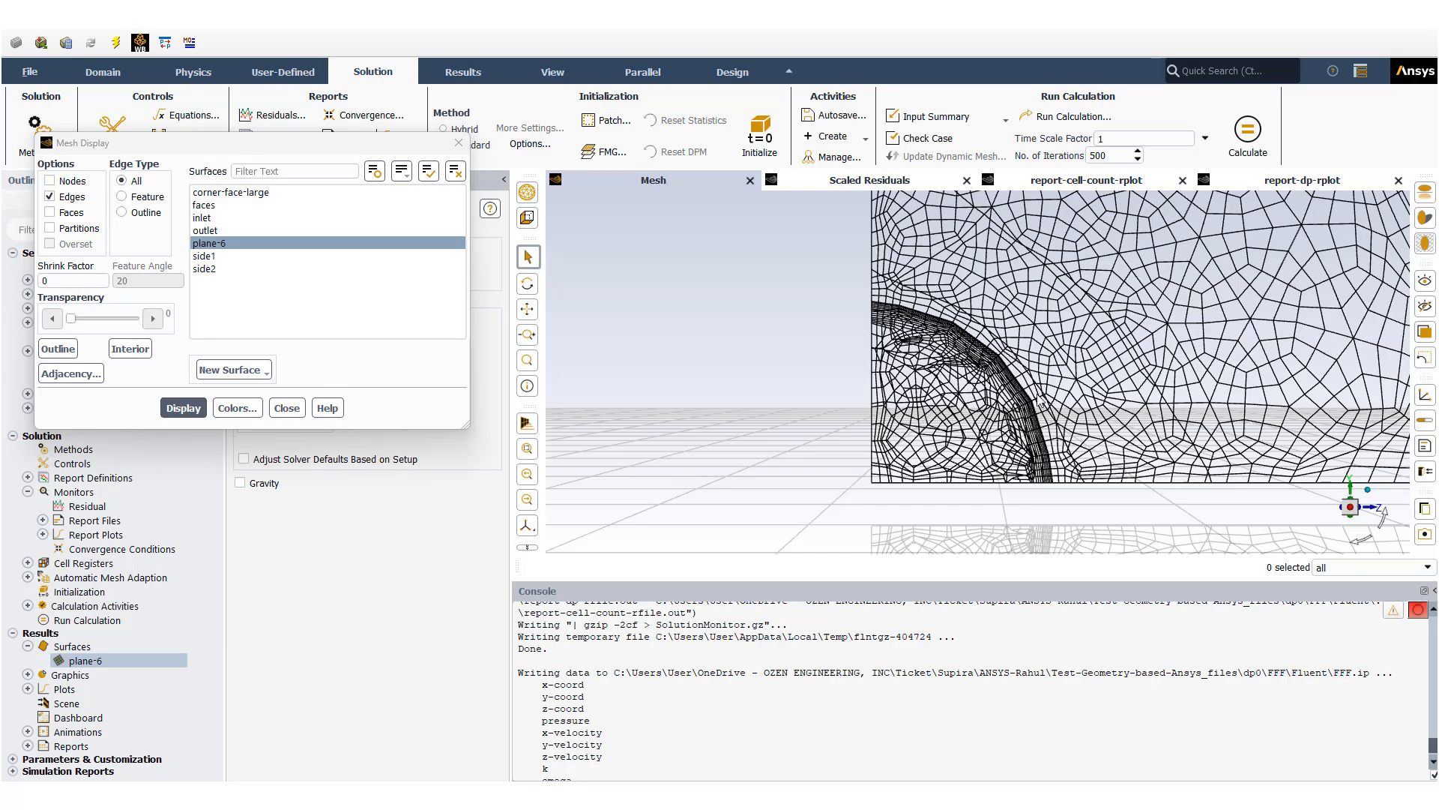
scroll(1040, 404, "up", 4)
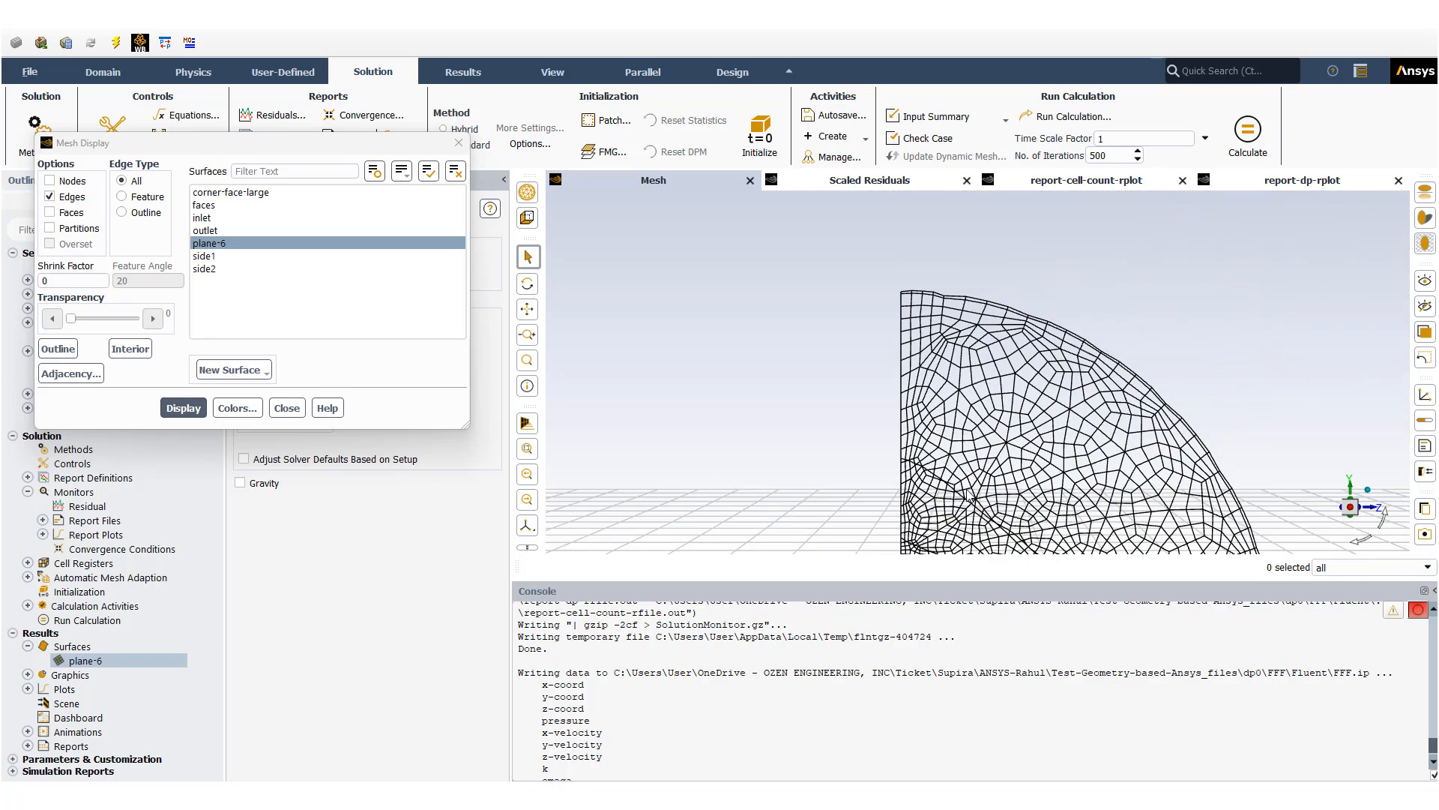
scroll(967, 298, "up", 6)
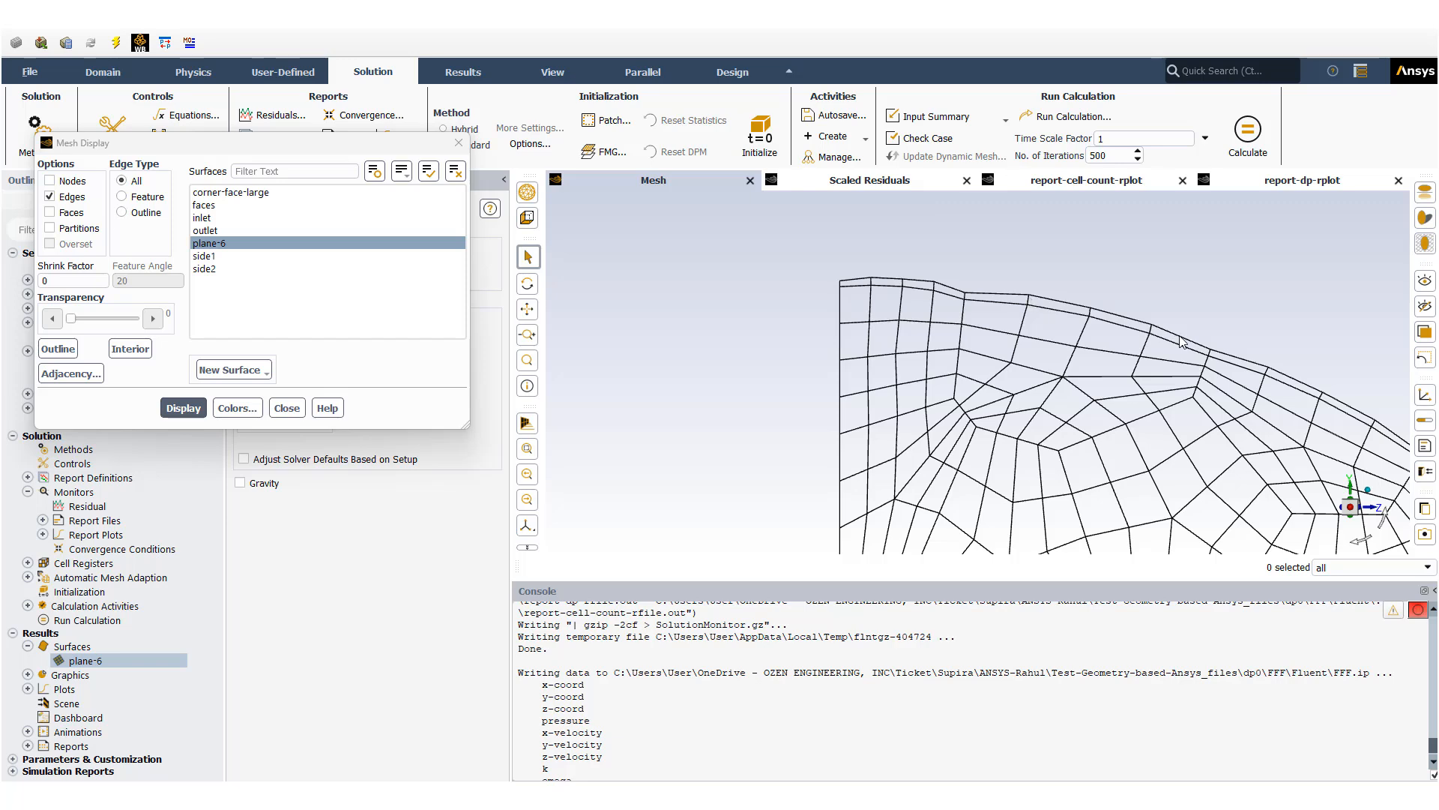
scroll(1180, 341, "down", 5)
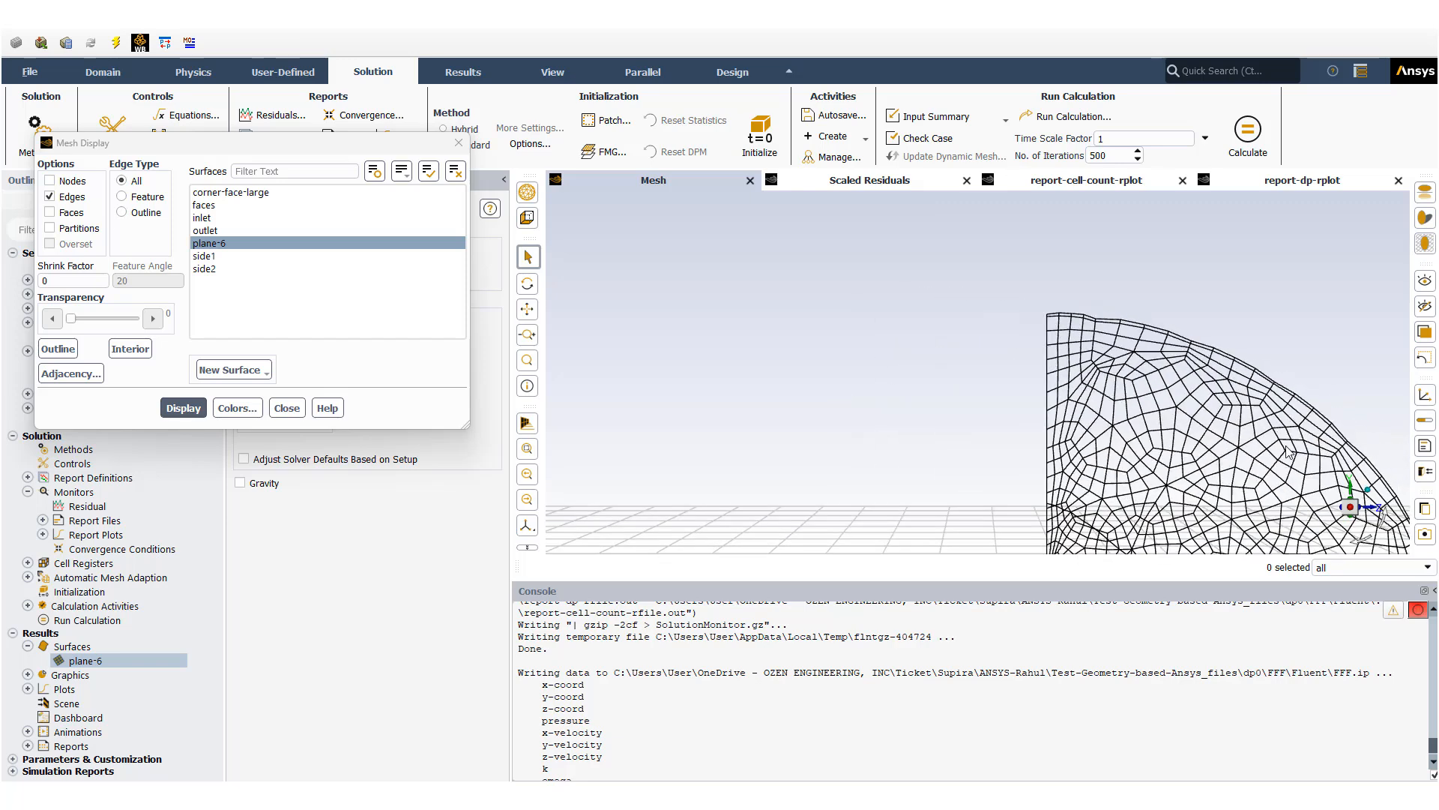
scroll(1286, 451, "up", 5)
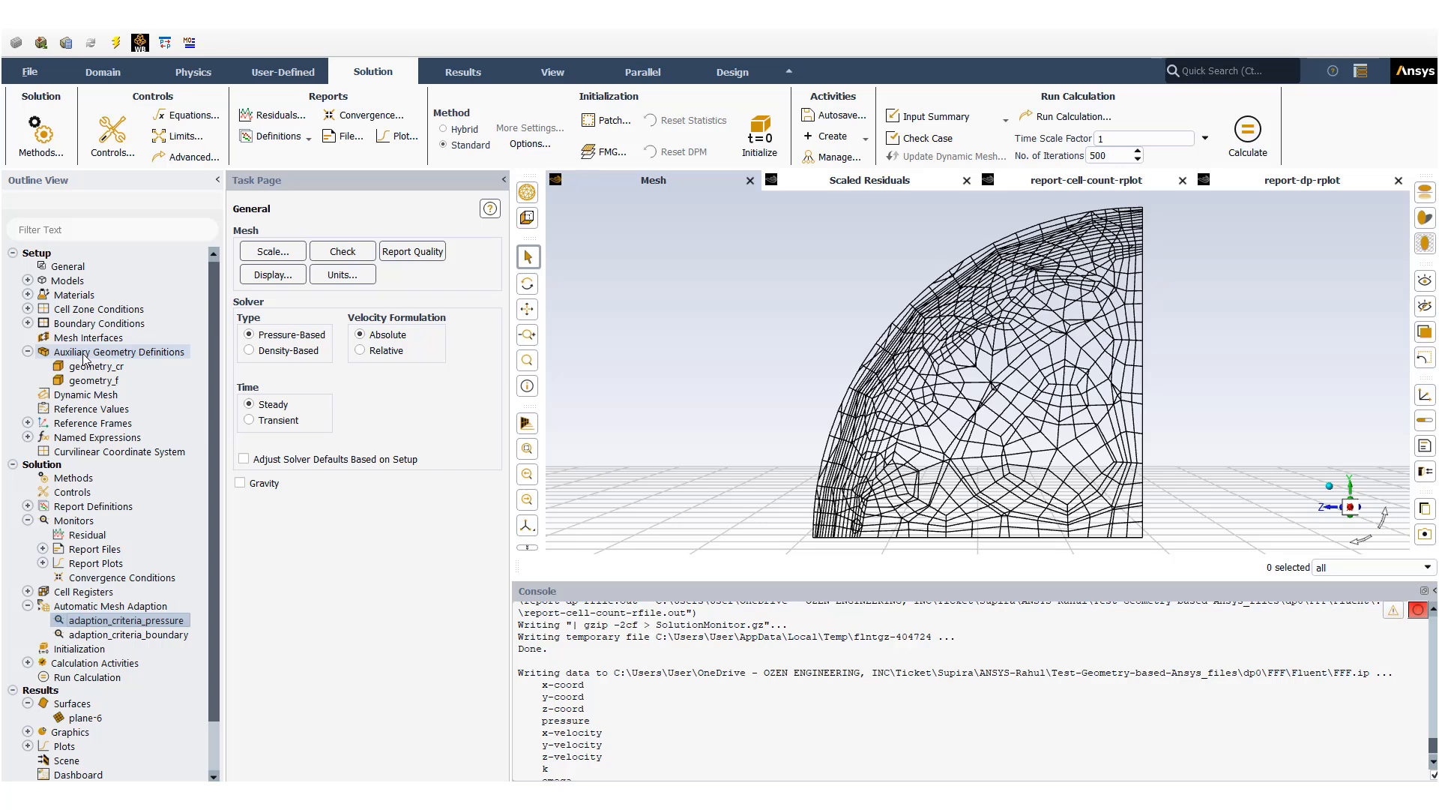
Step: Review the settings of the gradient_pressure cell register and close its definition
left_click(27, 592)
double_click(135, 621)
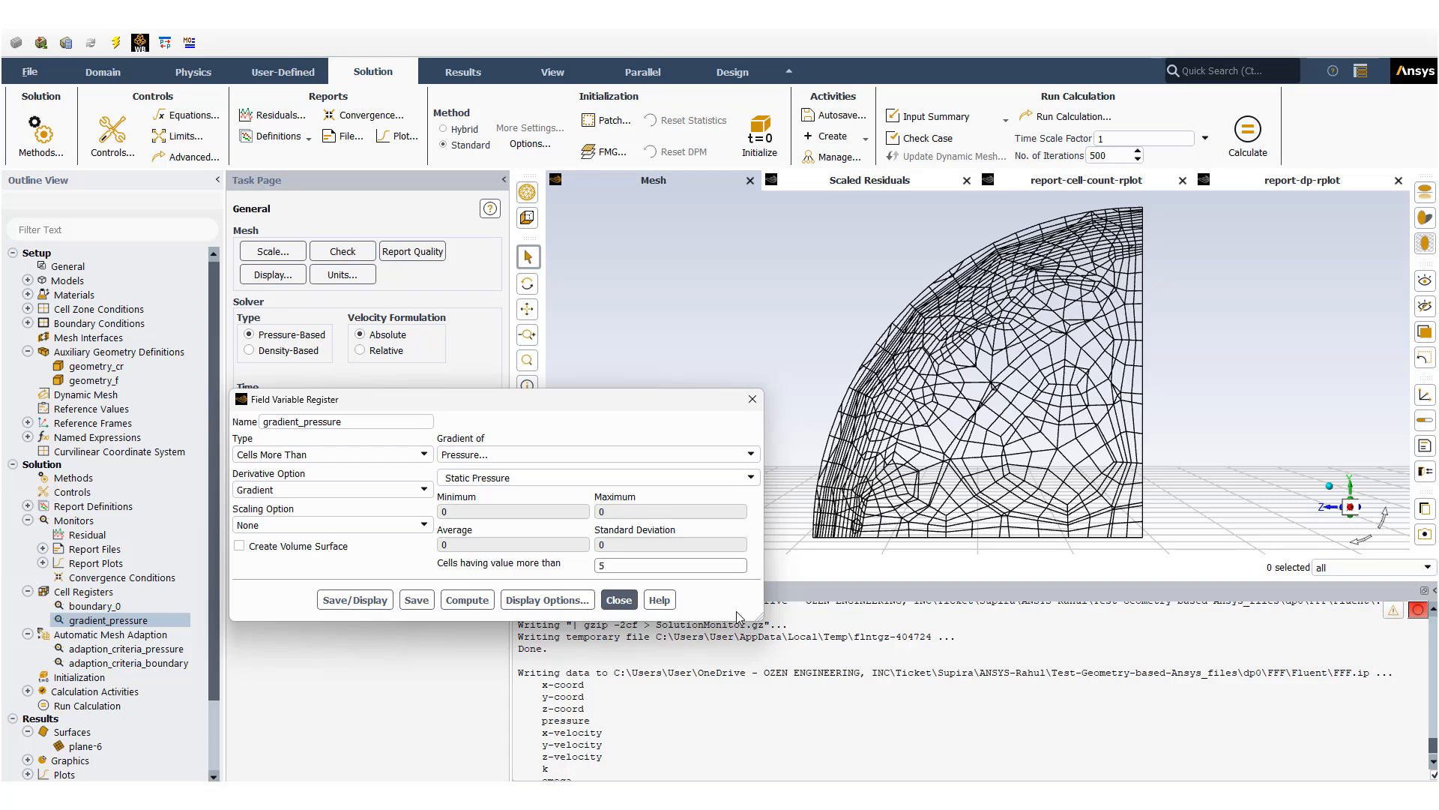
left_click(619, 599)
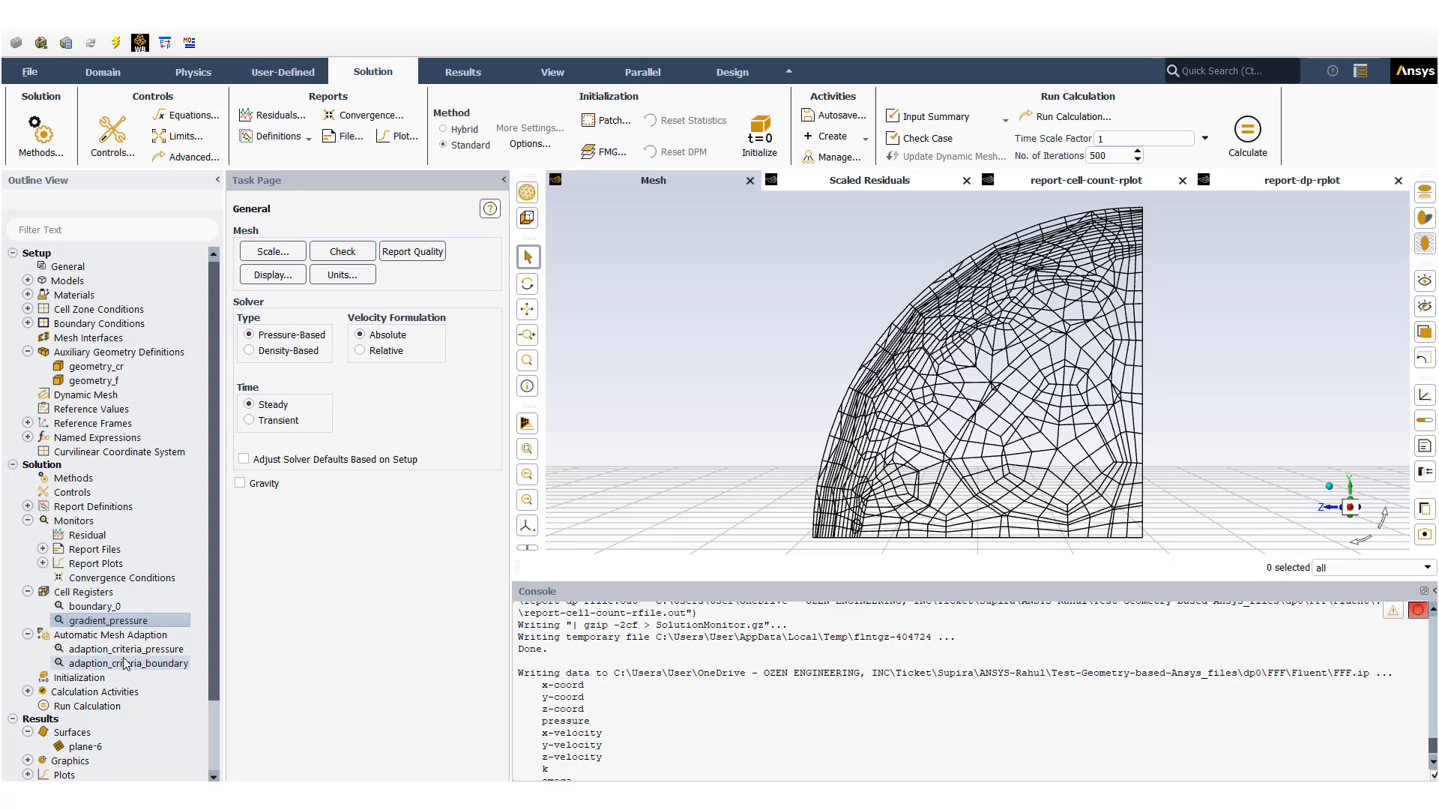
left_click(617, 602)
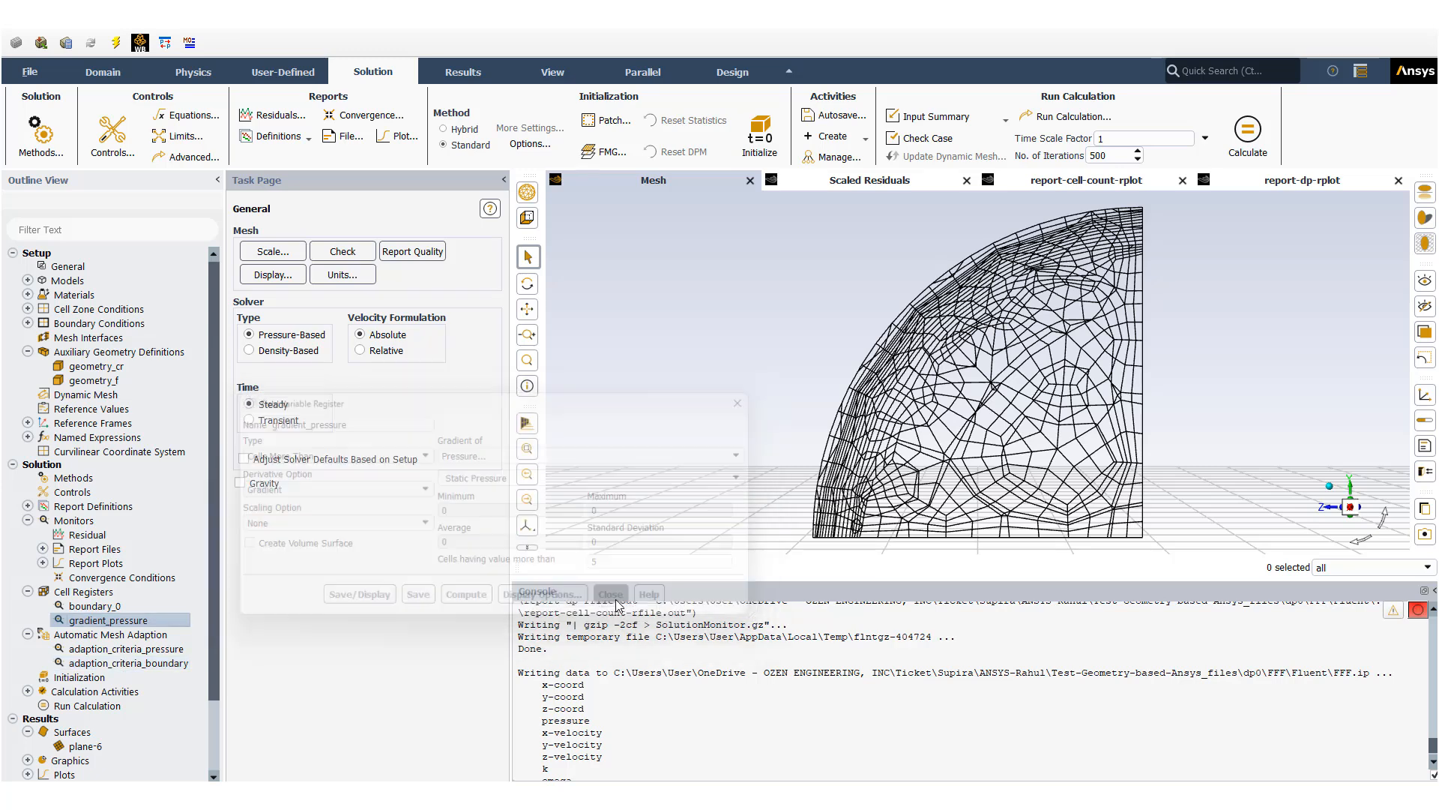